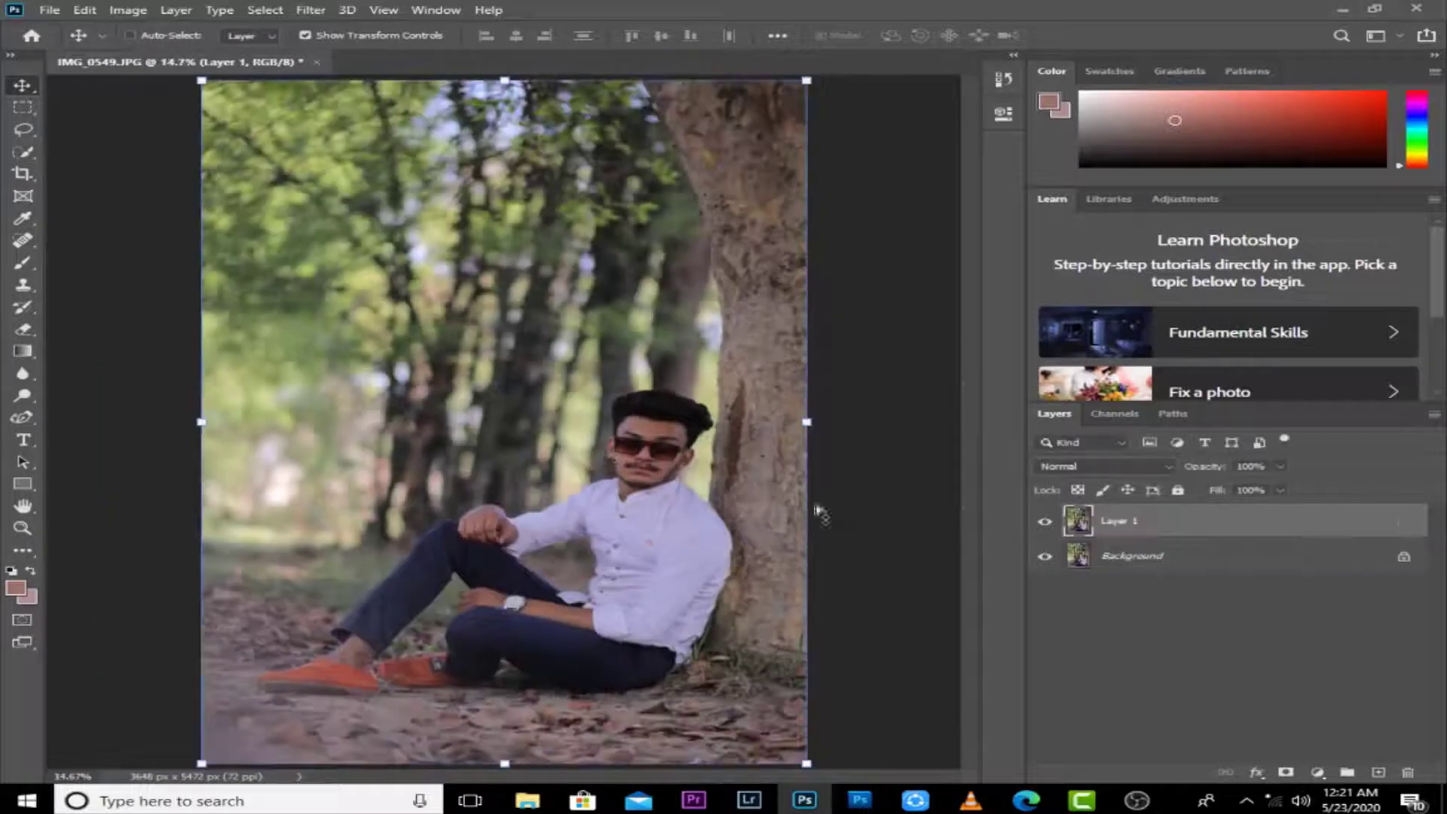
Step: Open the Liquify filter on Layer 1 and warp the man's upper hair outline with a brush of about 250
click(311, 10)
click(365, 145)
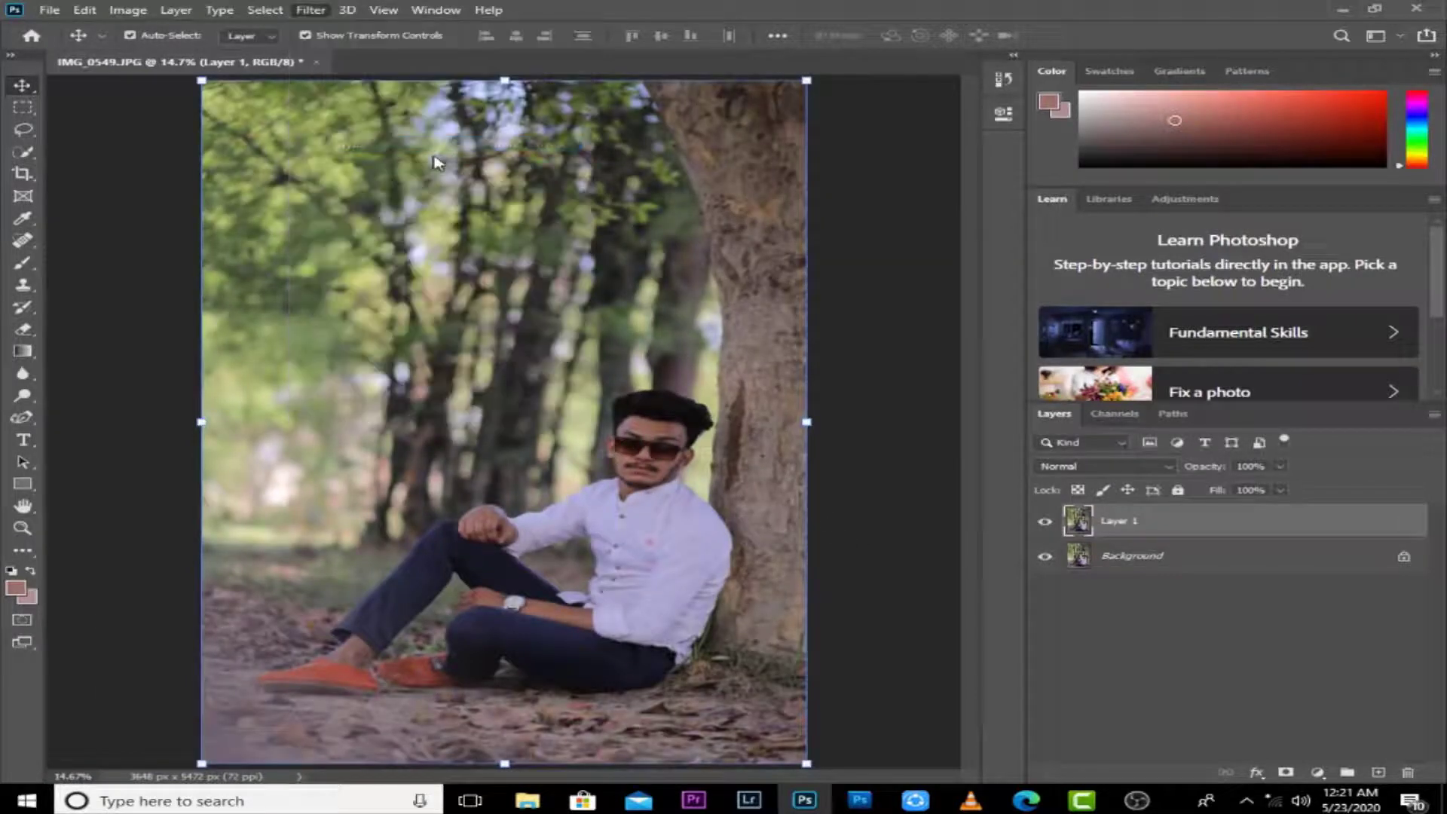
scroll(468, 345, up, 5)
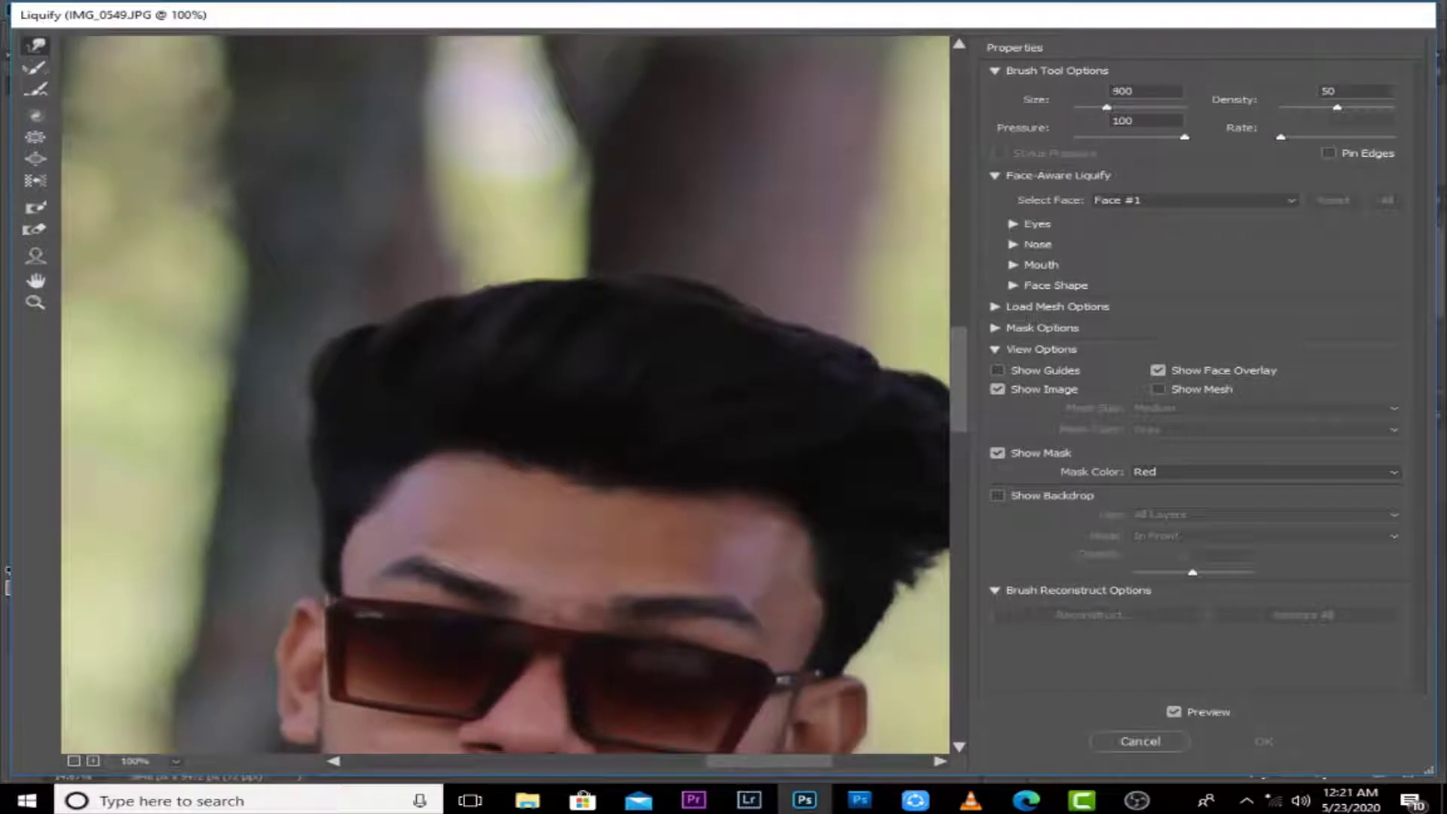
key(bracketleft)
drag(413, 321, 258, 281)
key(bracketleft)
key(bracketleft)
key(bracketleft)
key(bracketleft)
mouse_move(449, 296)
mouse_down()
mouse_move(352, 294)
mouse_move(318, 268)
mouse_up()
key(bracketright)
key(bracketright)
key(bracketright)
key(bracketright)
key(bracketleft)
key(bracketright)
drag(573, 322, 578, 314)
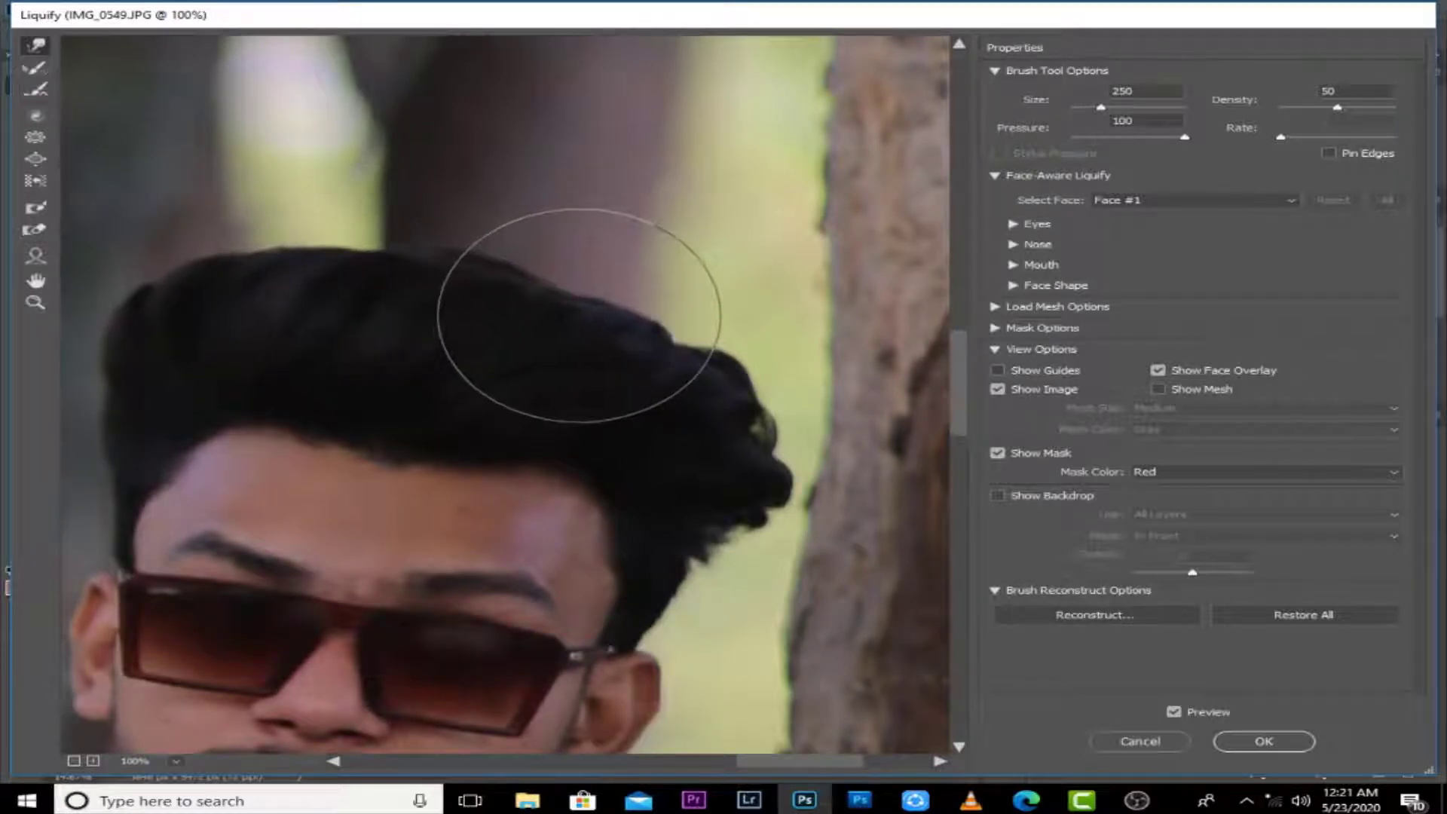
Step: Push the front and top of the man's hair upward with the Forward Warp brush to add volume
key(bracketleft)
key(ctrl+minus)
key(ctrl+minus)
key(ctrl+minus)
key(ctrl+plus)
key(ctrl+plus)
drag(720, 344, 505, 362)
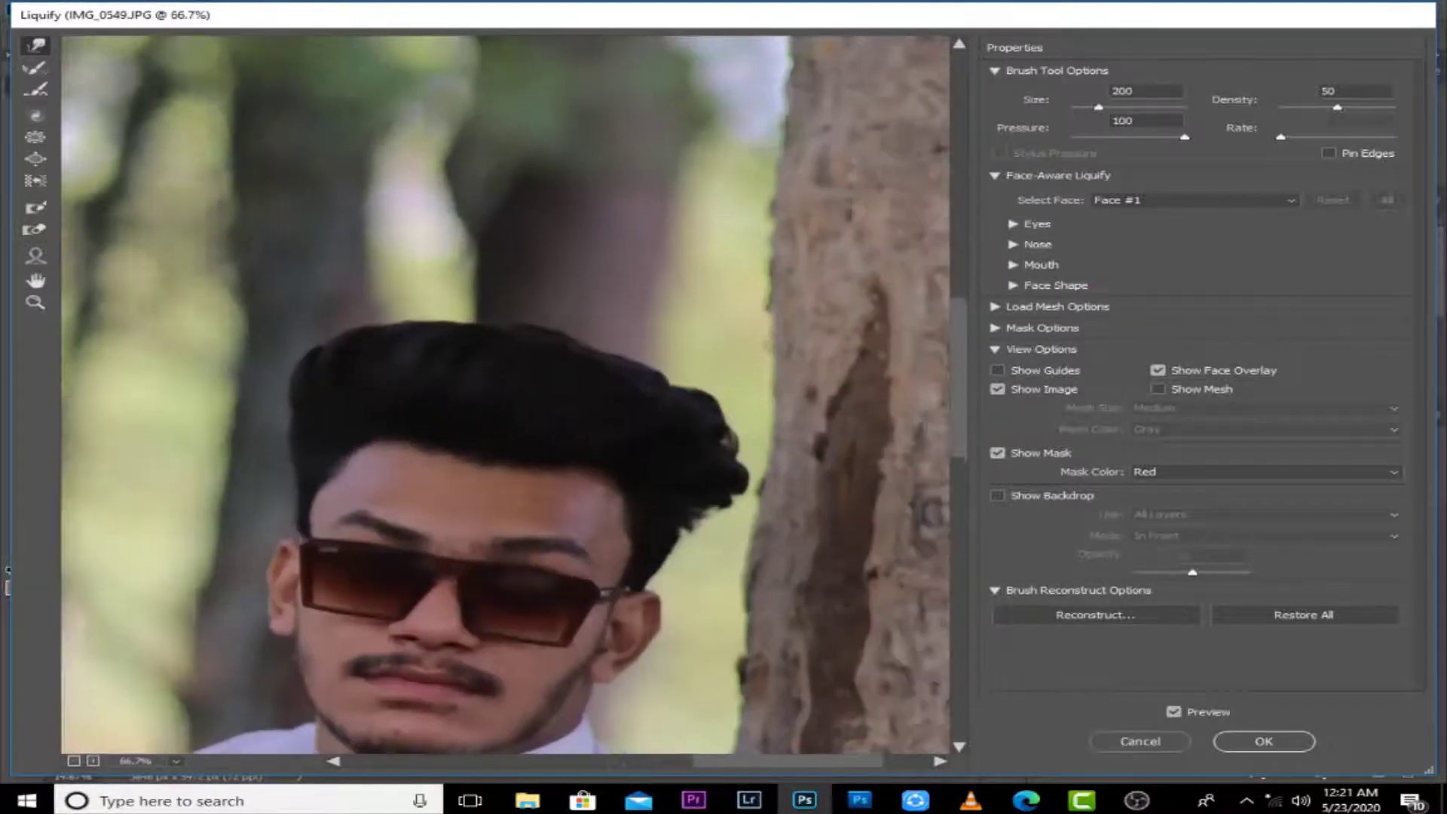
key(bracketright)
key(bracketright)
key(bracketright)
key(bracketright)
key(bracketleft)
mouse_move(371, 353)
mouse_down()
mouse_move(362, 337)
mouse_move(397, 326)
mouse_up()
key(bracketleft)
drag(503, 330, 512, 324)
Step: Lift the crown of the hair slightly using a warp brush size between 200 and 250
key(bracketleft)
key(bracketleft)
key(bracketleft)
key(bracketleft)
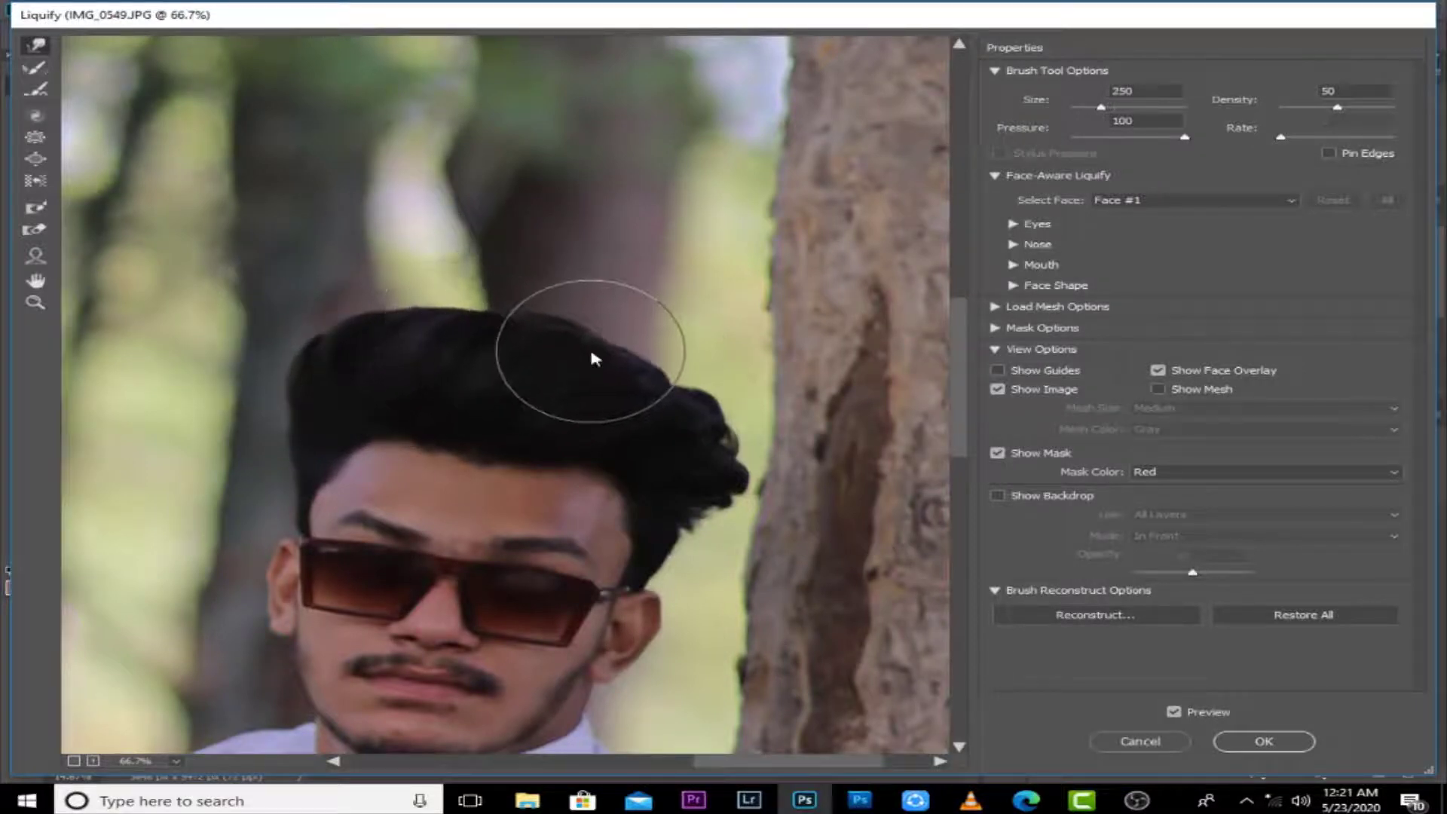
key(bracketright)
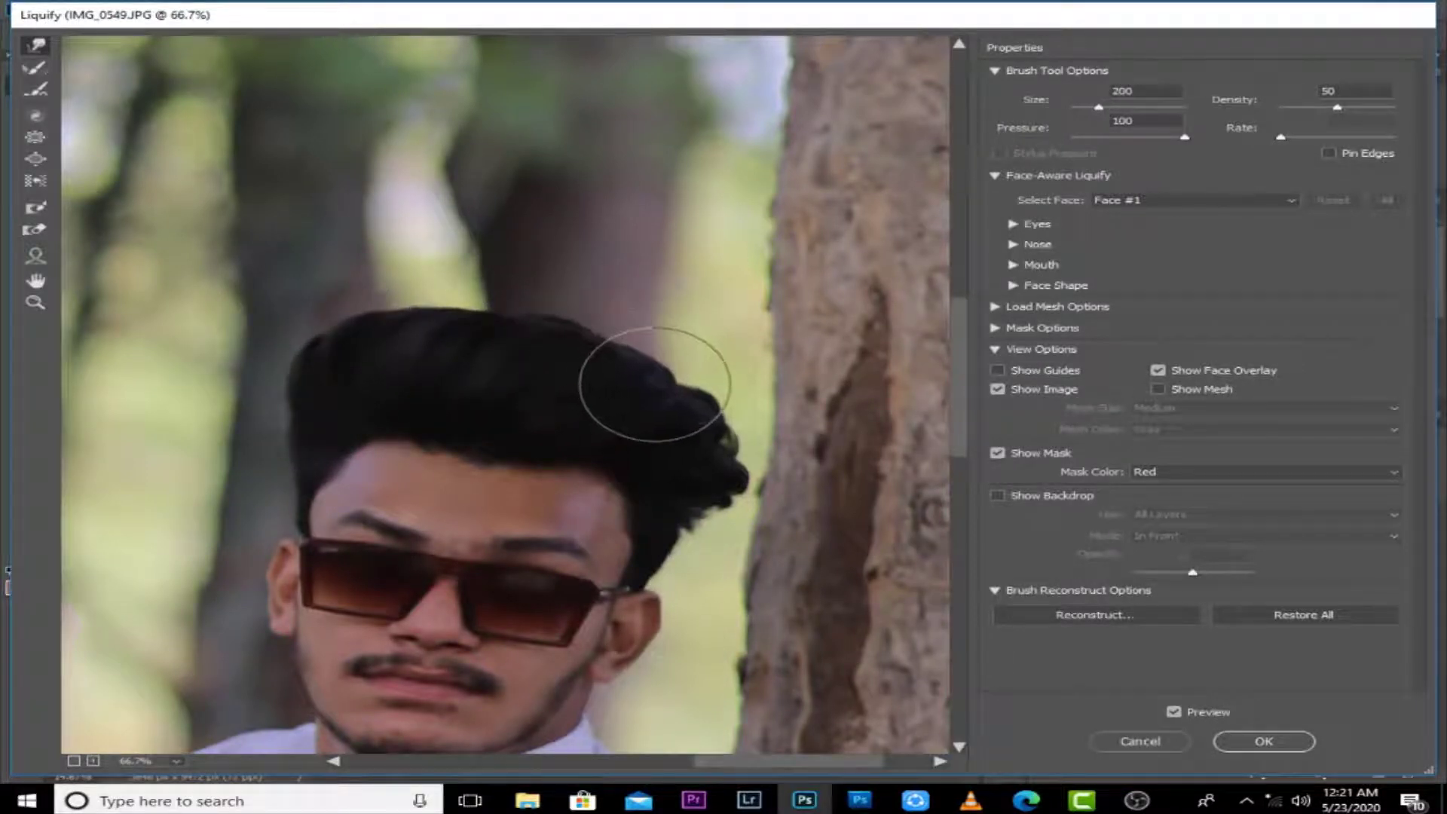
key(bracketright)
drag(482, 348, 480, 341)
key(ctrl+minus)
key(ctrl+minus)
key(ctrl+minus)
key(ctrl+minus)
key(ctrl+minus)
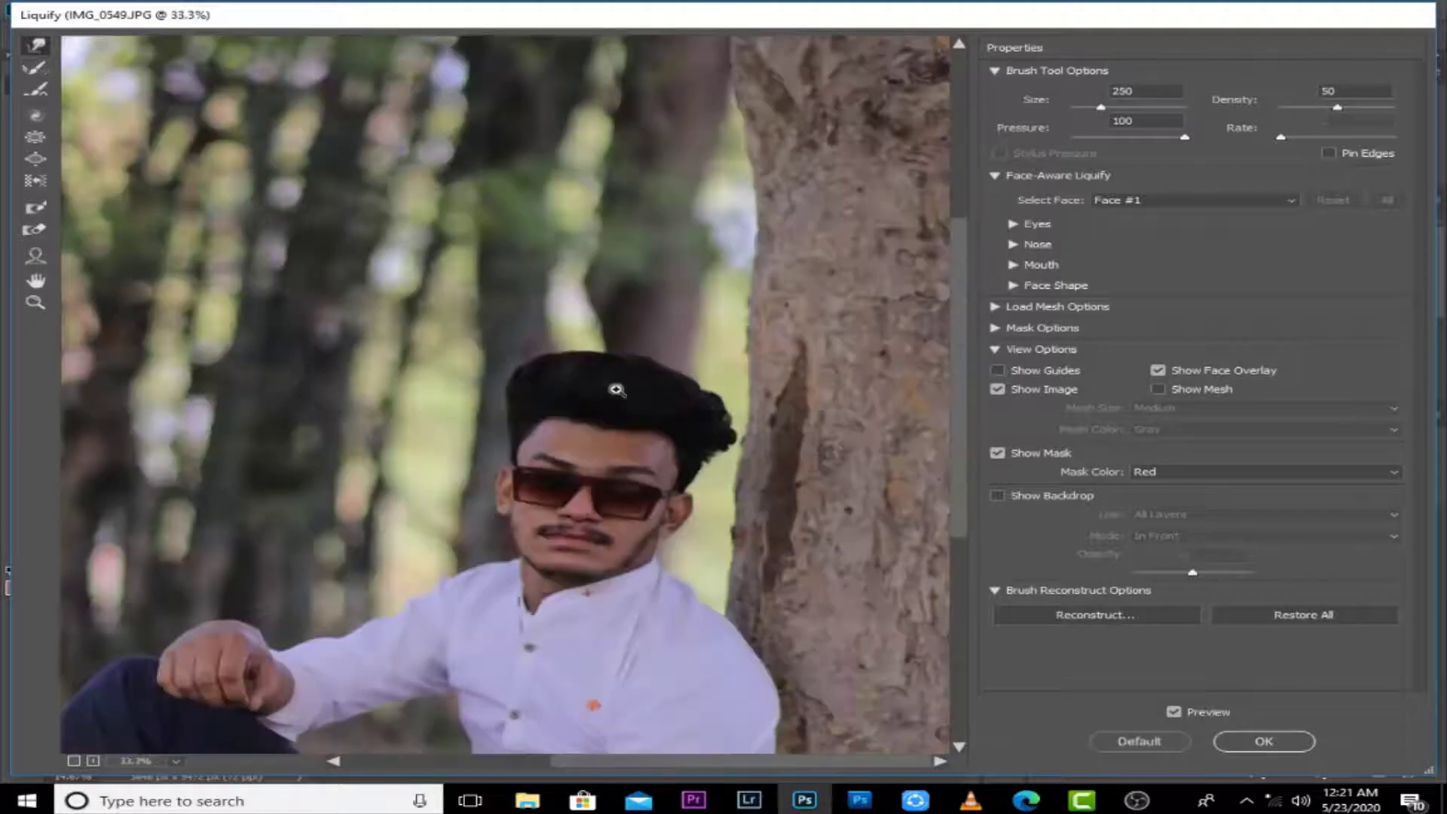
Step: Smooth the dip in the hair's upper back outline using warp brush sizes from 70 to 200
key(ctrl+plus)
key(ctrl+plus)
key(ctrl+plus)
drag(608, 401, 390, 428)
key(ctrl+plus)
key(ctrl+plus)
key(bracketleft)
key(bracketleft)
key(bracketleft)
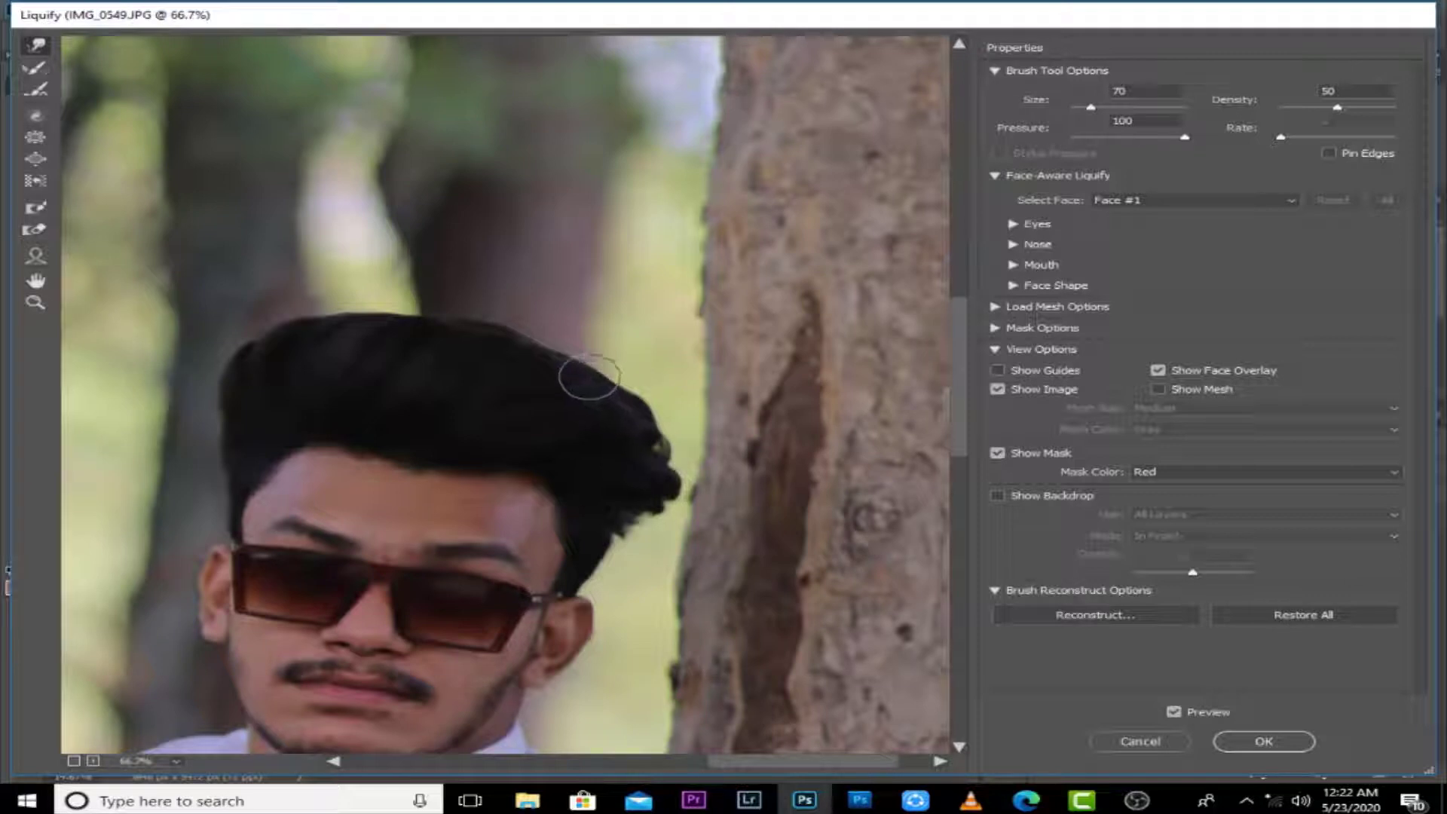
key(bracketright)
key(bracketright)
key(bracketright)
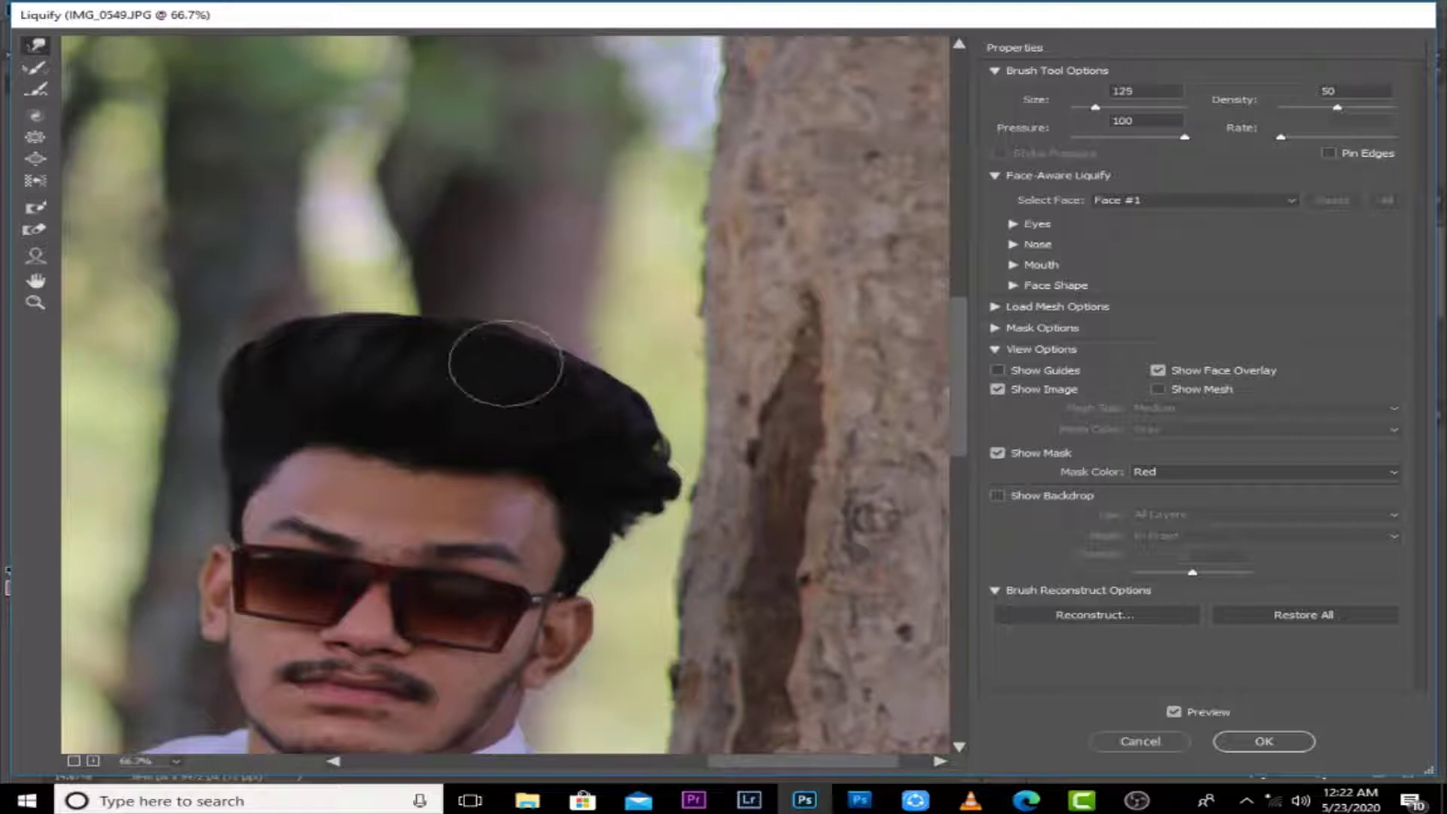
key(bracketright)
key(bracketright)
key(bracketright)
key(bracketright)
Step: Refine the back edge of the hair with a smaller warp brush and apply the Liquify filter
key(ctrl+minus)
key(ctrl+minus)
key(ctrl+minus)
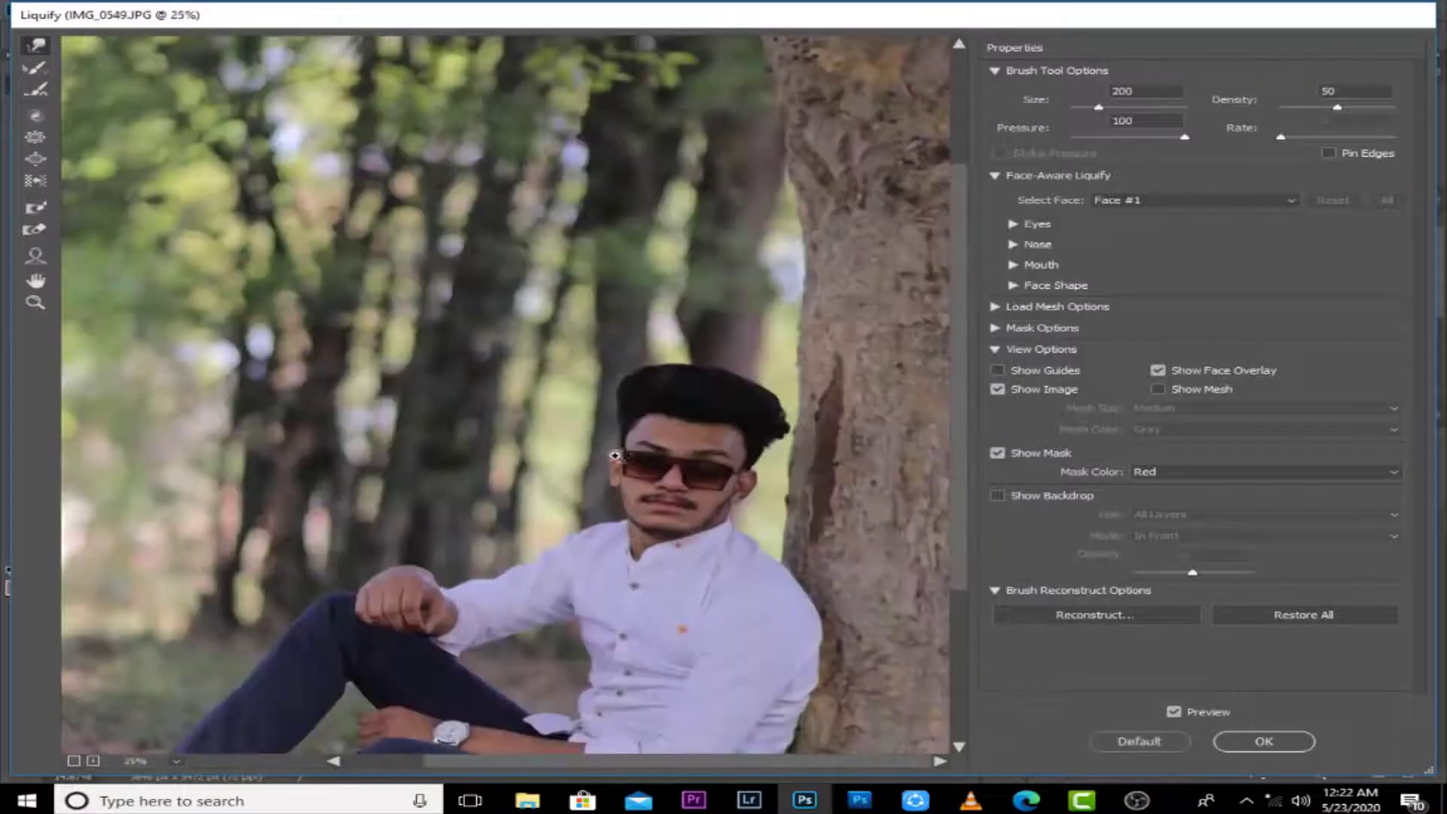
key(ctrl+plus)
key(ctrl+plus)
key(ctrl+plus)
drag(582, 417, 463, 382)
key(bracketleft)
key(bracketleft)
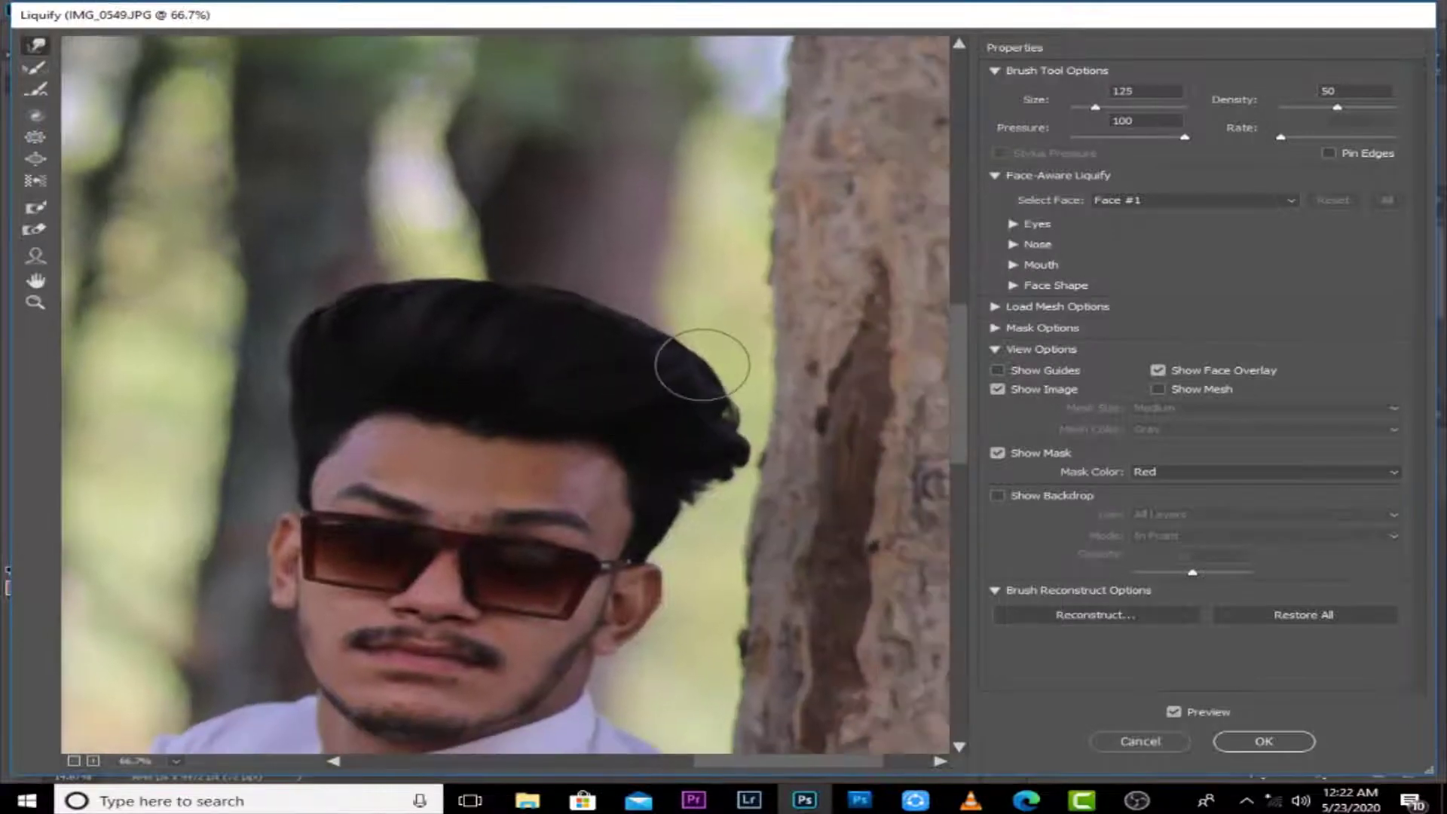
key(bracketleft)
key(bracketleft)
key(bracketleft)
key(bracketleft)
key(ctrl+0)
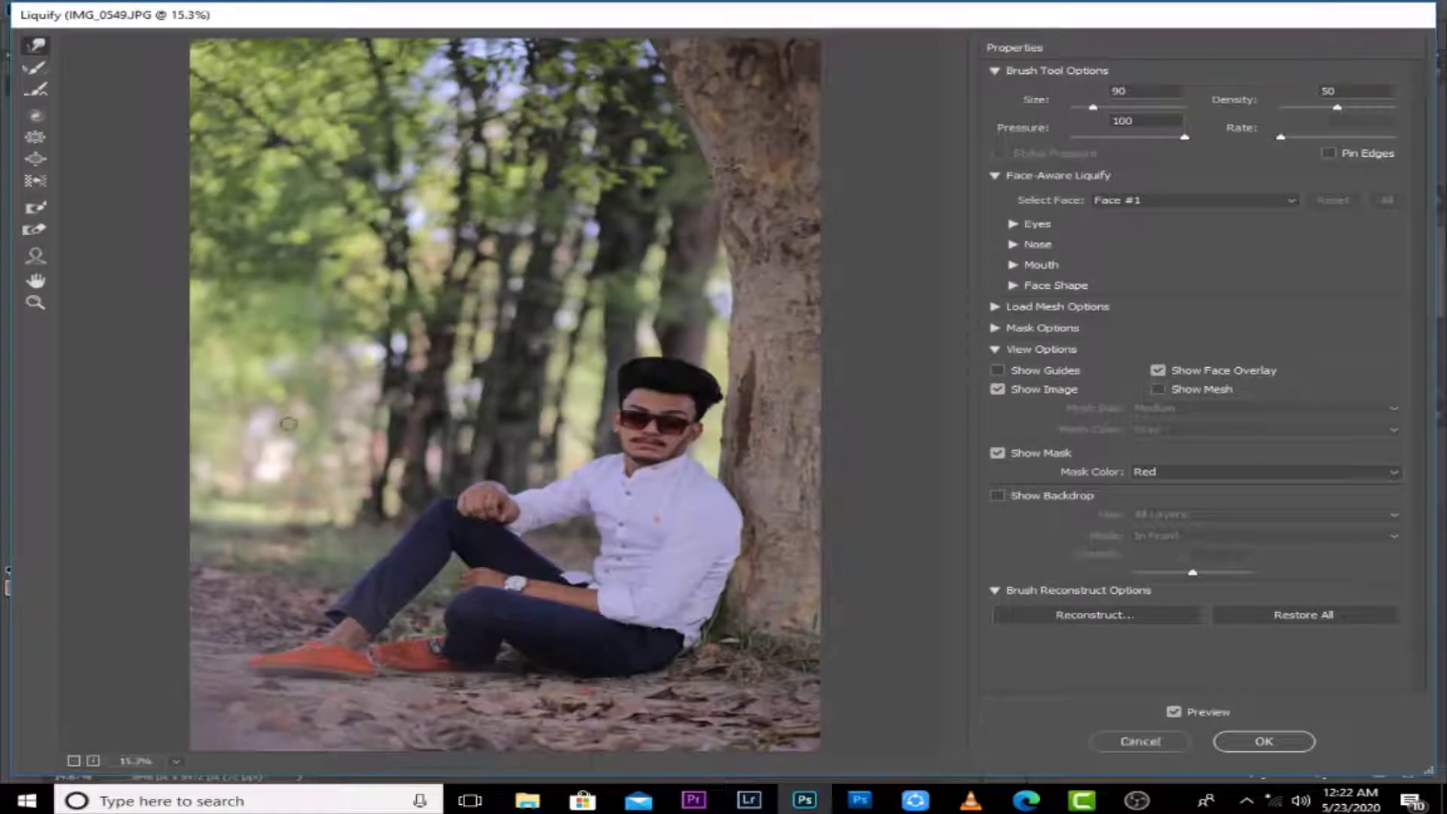
key(Return)
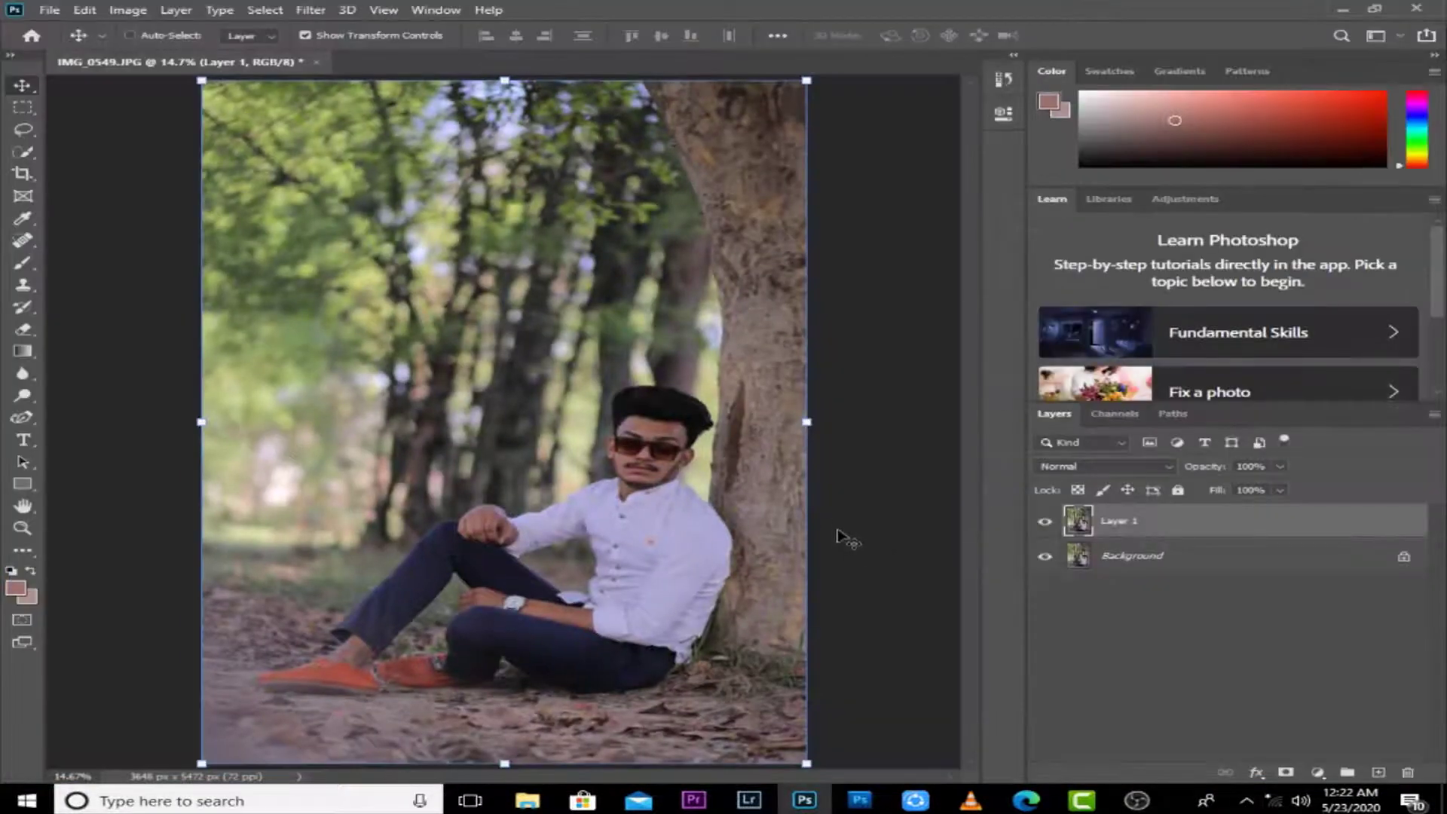
Step: Restore the background around the reshaped hair with the History Brush at size 90
key(ctrl+plus)
key(ctrl+plus)
key(ctrl+plus)
drag(679, 423, 685, 500)
key(y)
key(ctrl+plus)
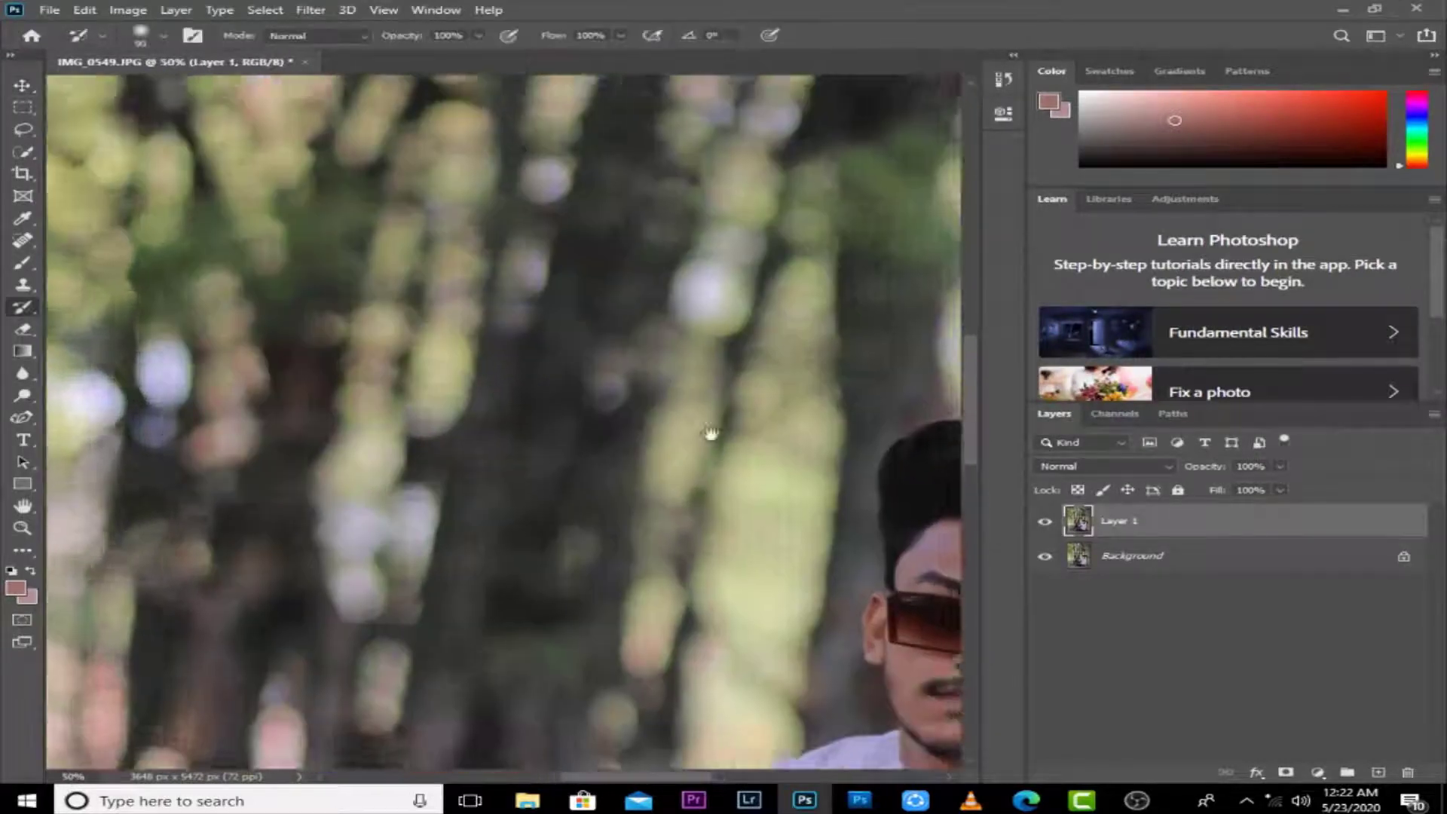
drag(711, 432, 377, 462)
key(bracketright)
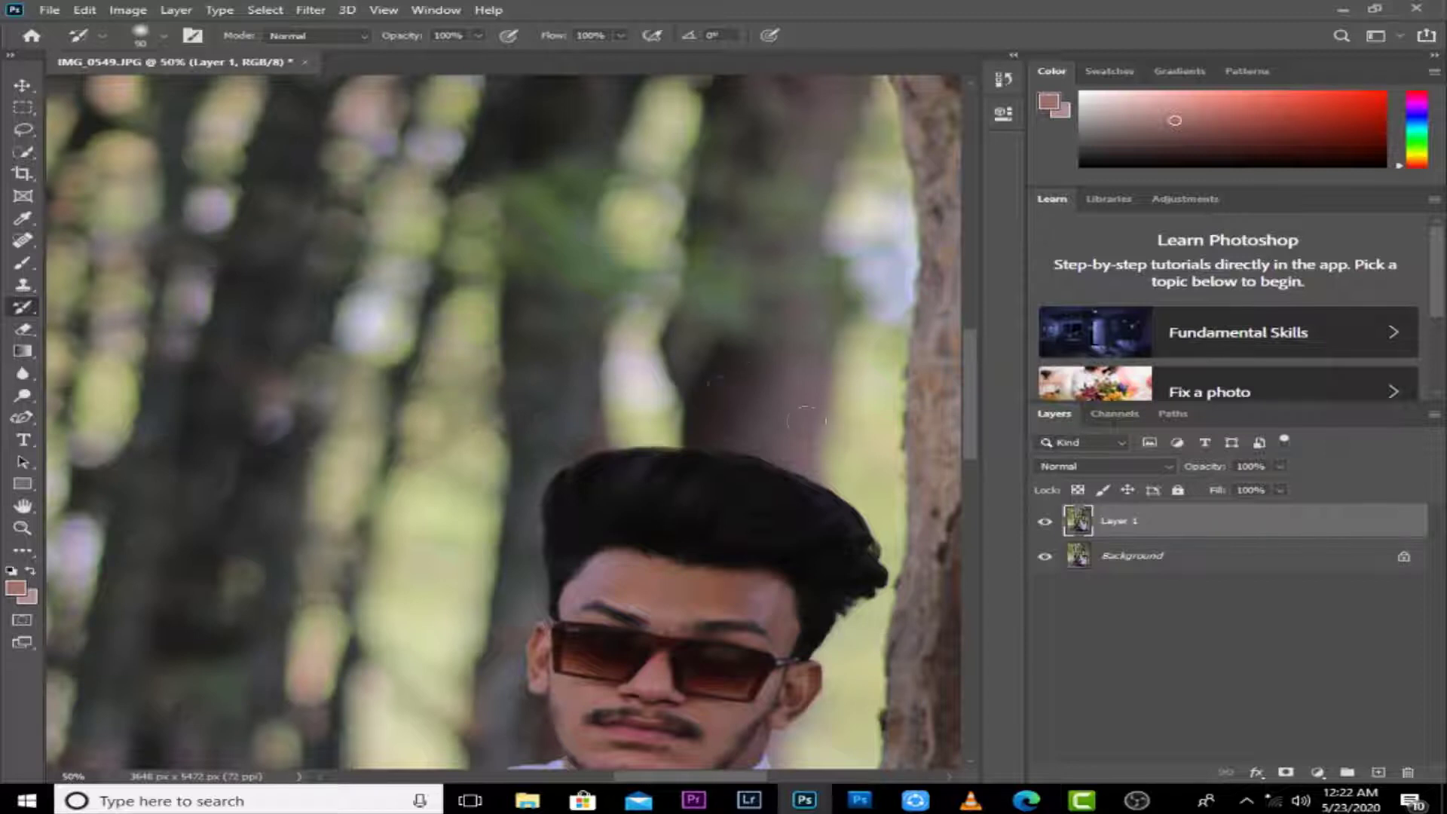
Step: Merge the retouched Layer 1 into the background and duplicate the result as a new layer
key(ctrl+0)
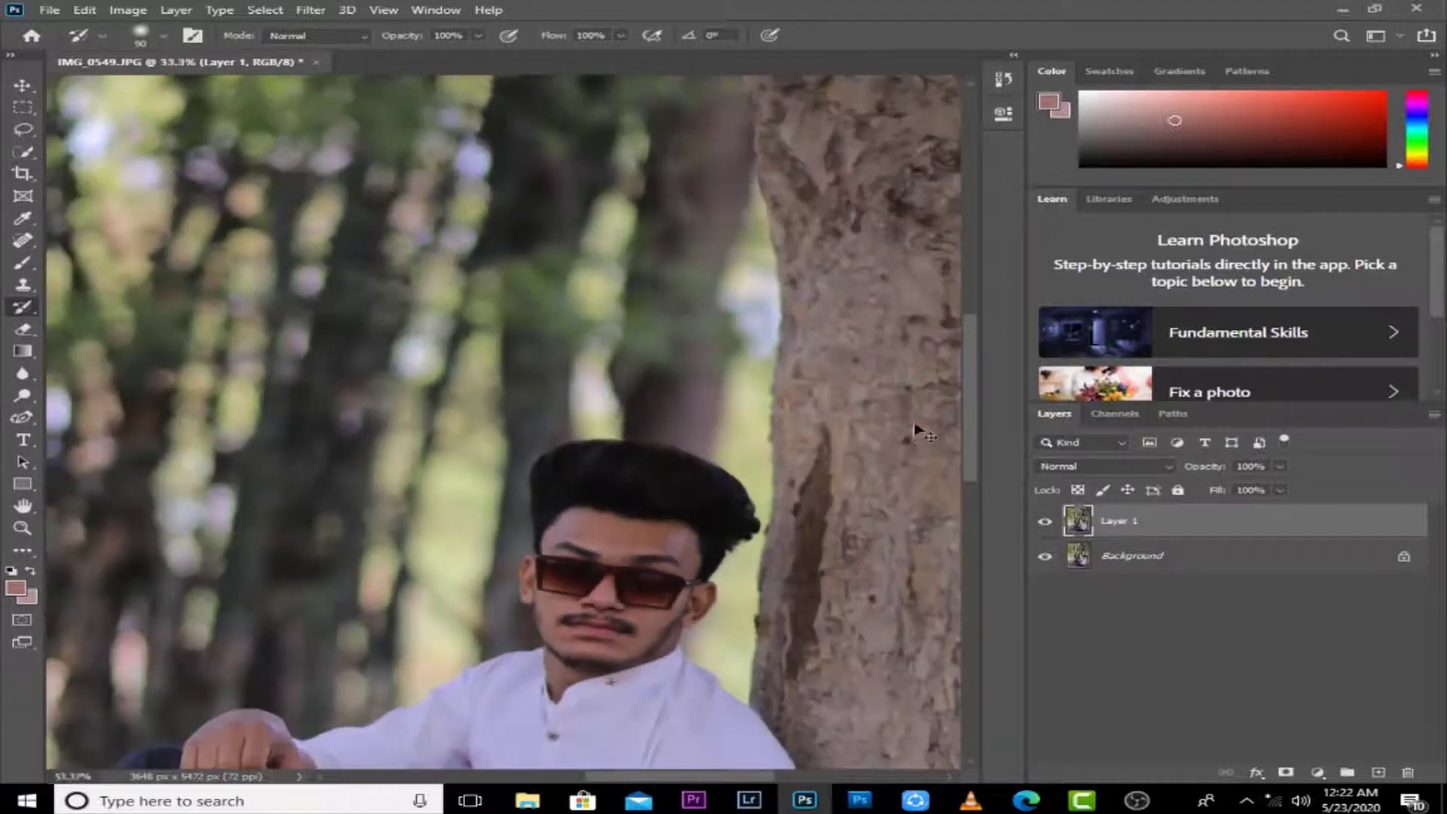
key(ctrl+e)
key(ctrl+j)
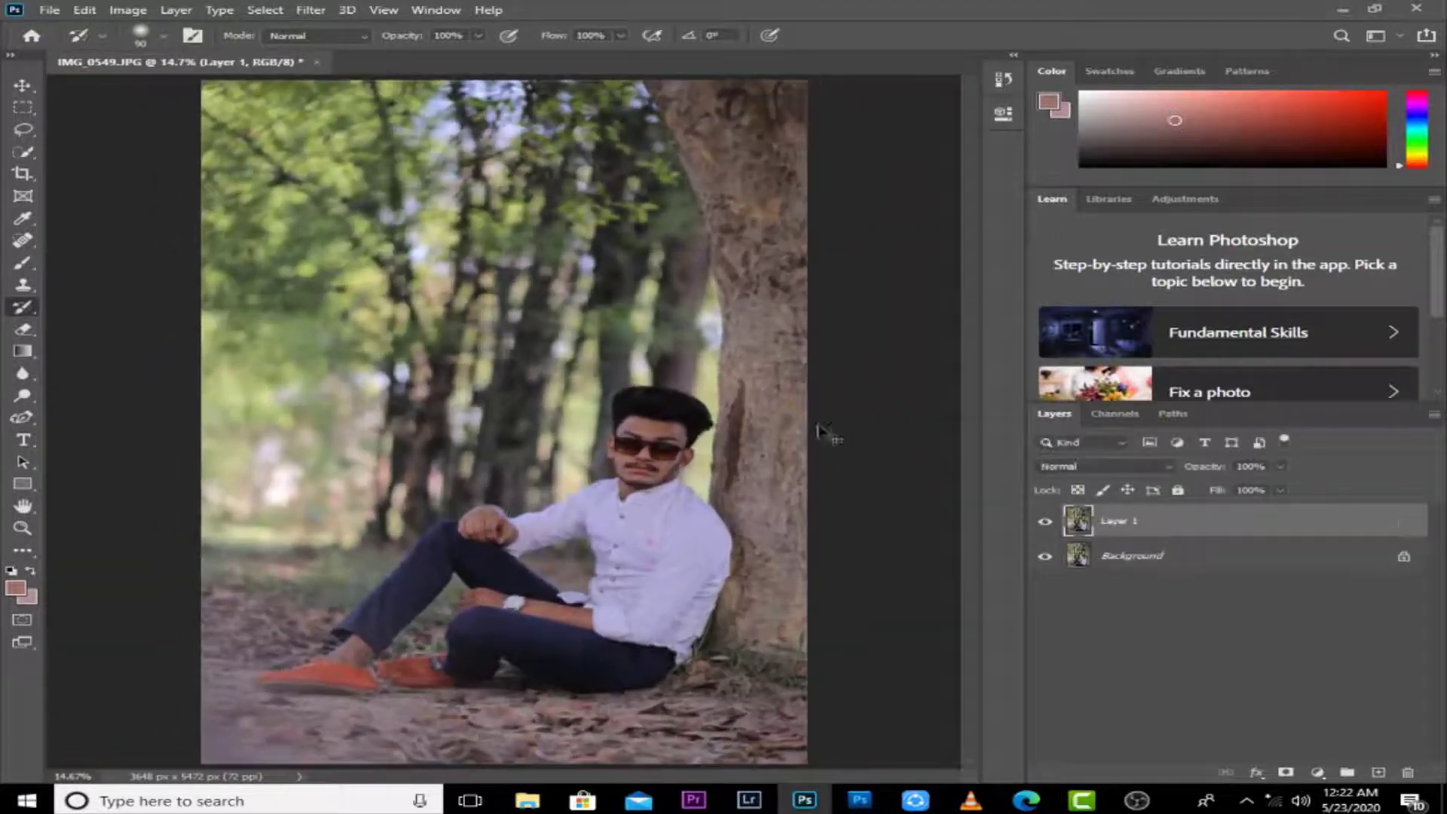
Step: Apply a Camera Raw filter with automatic tone, Shadows at +46 and slightly raised Blacks
key(ctrl+shift+a)
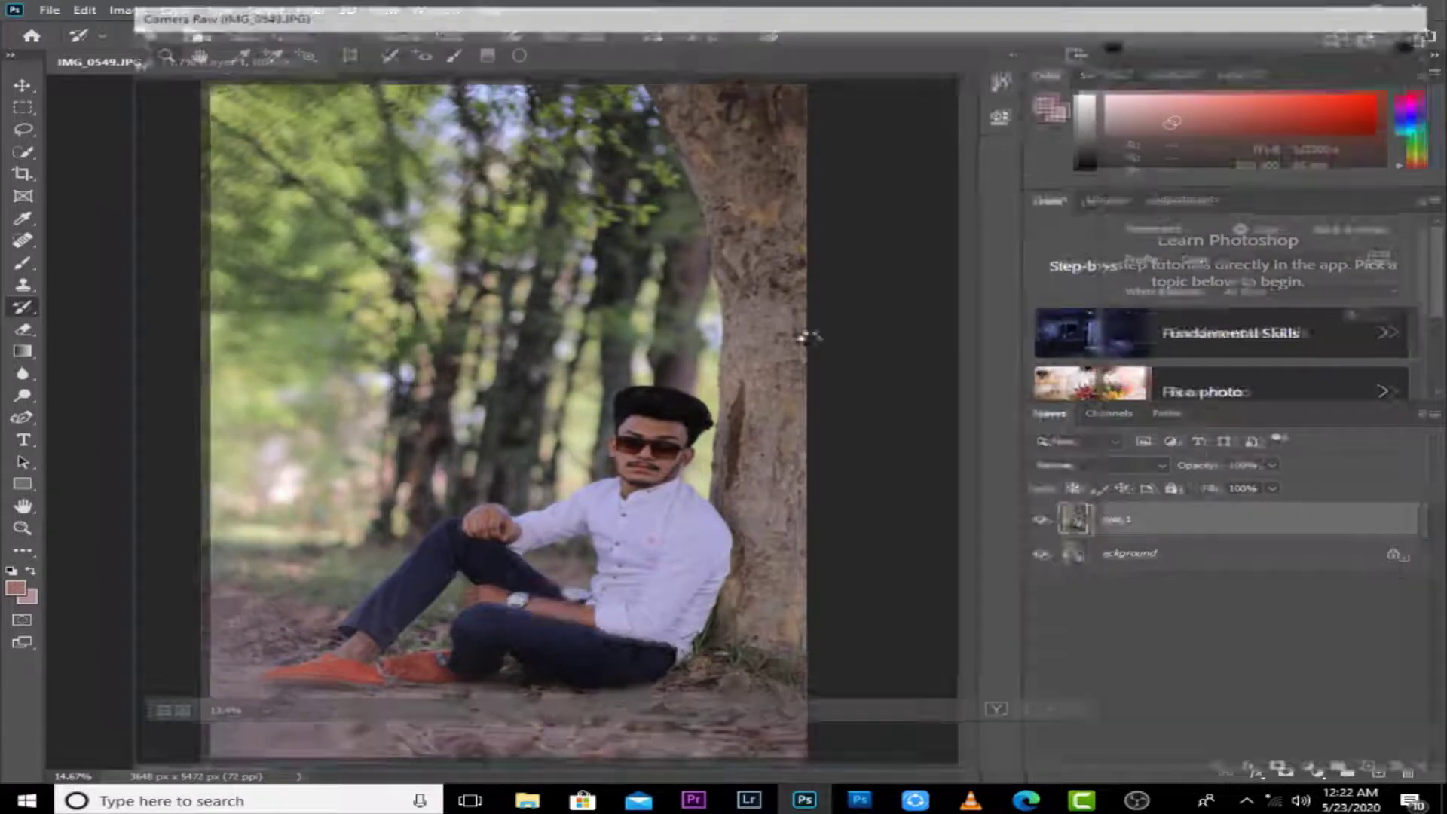
click(1217, 392)
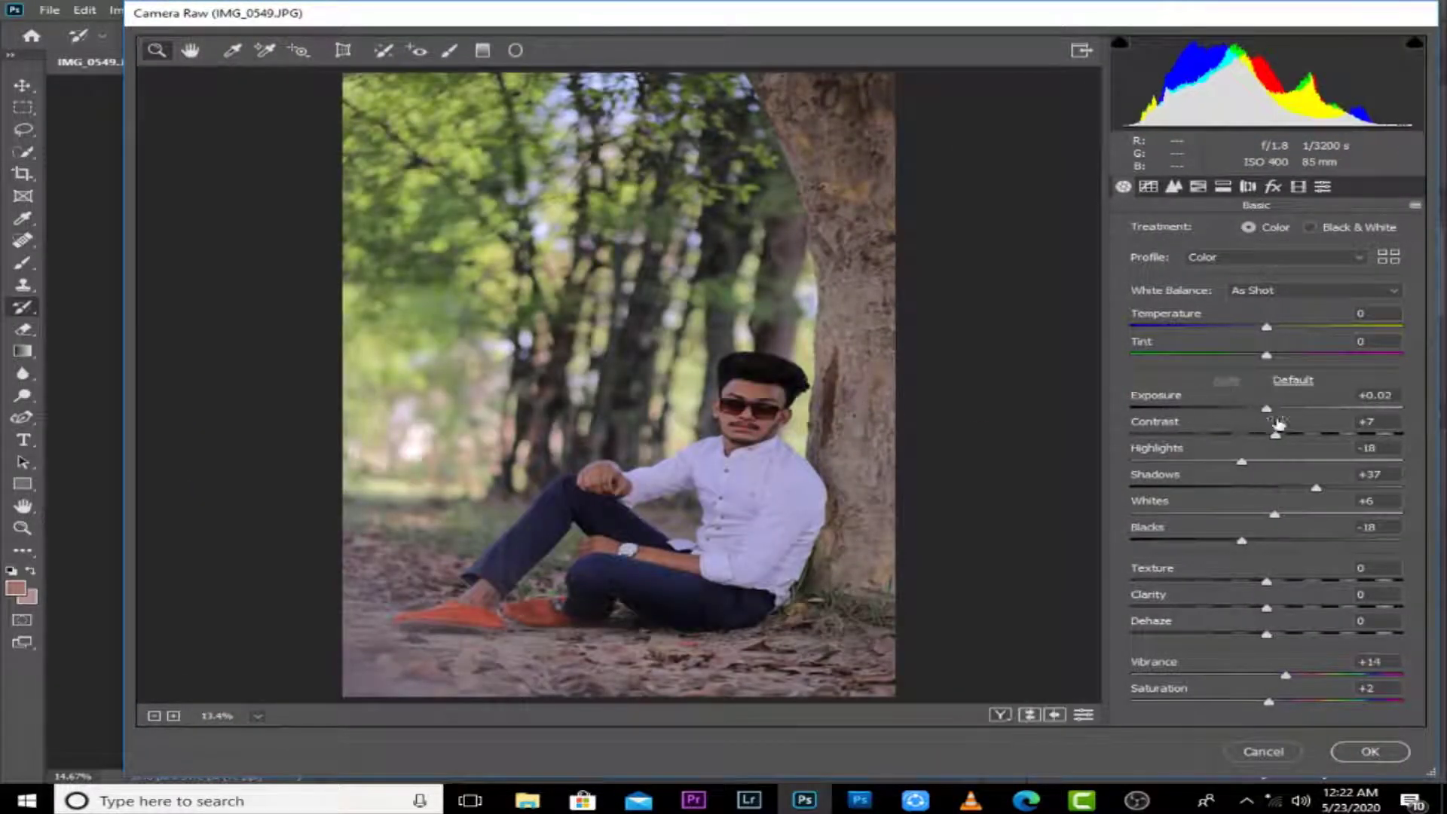
click(1347, 489)
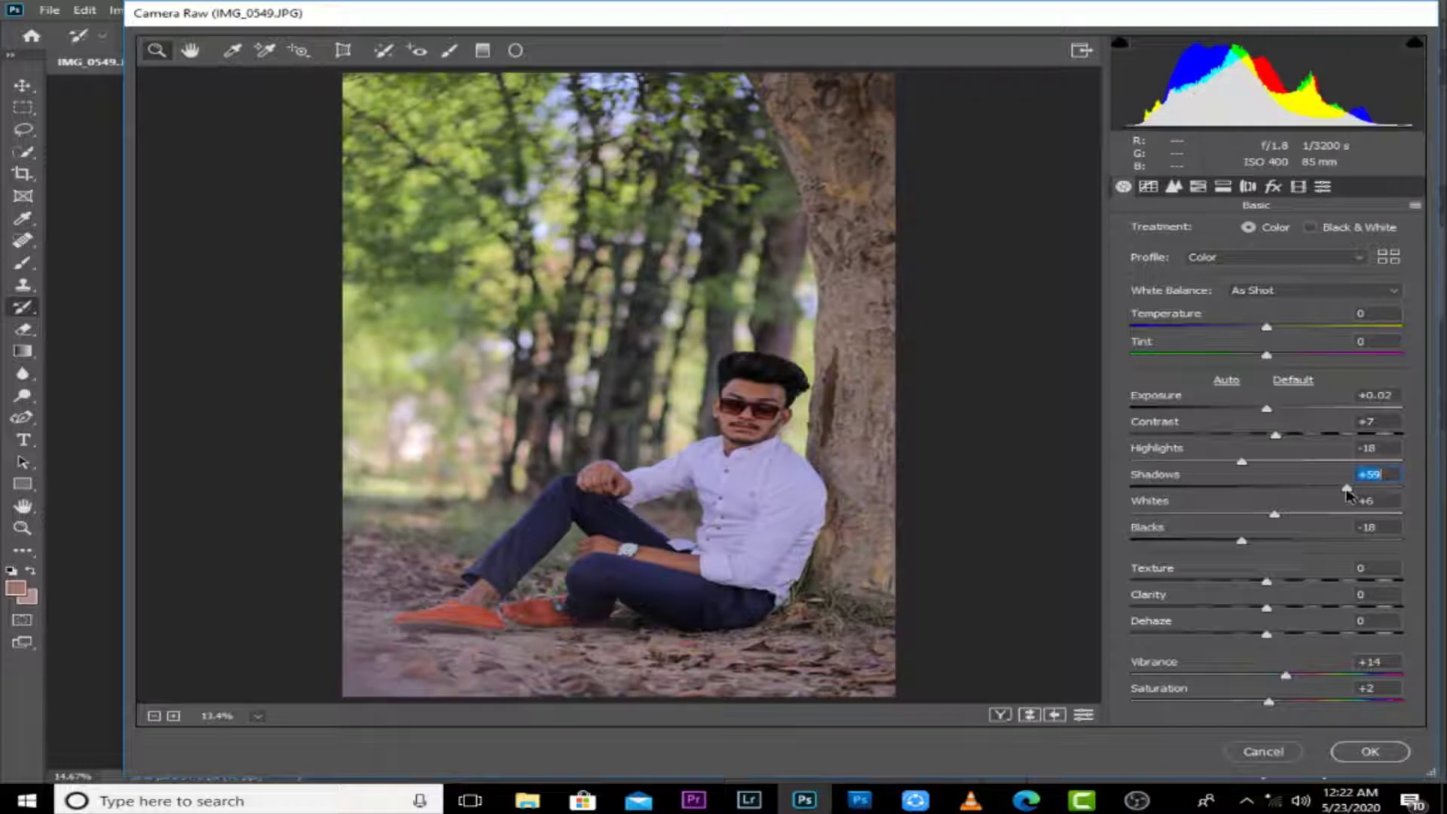
drag(1347, 492, 1341, 495)
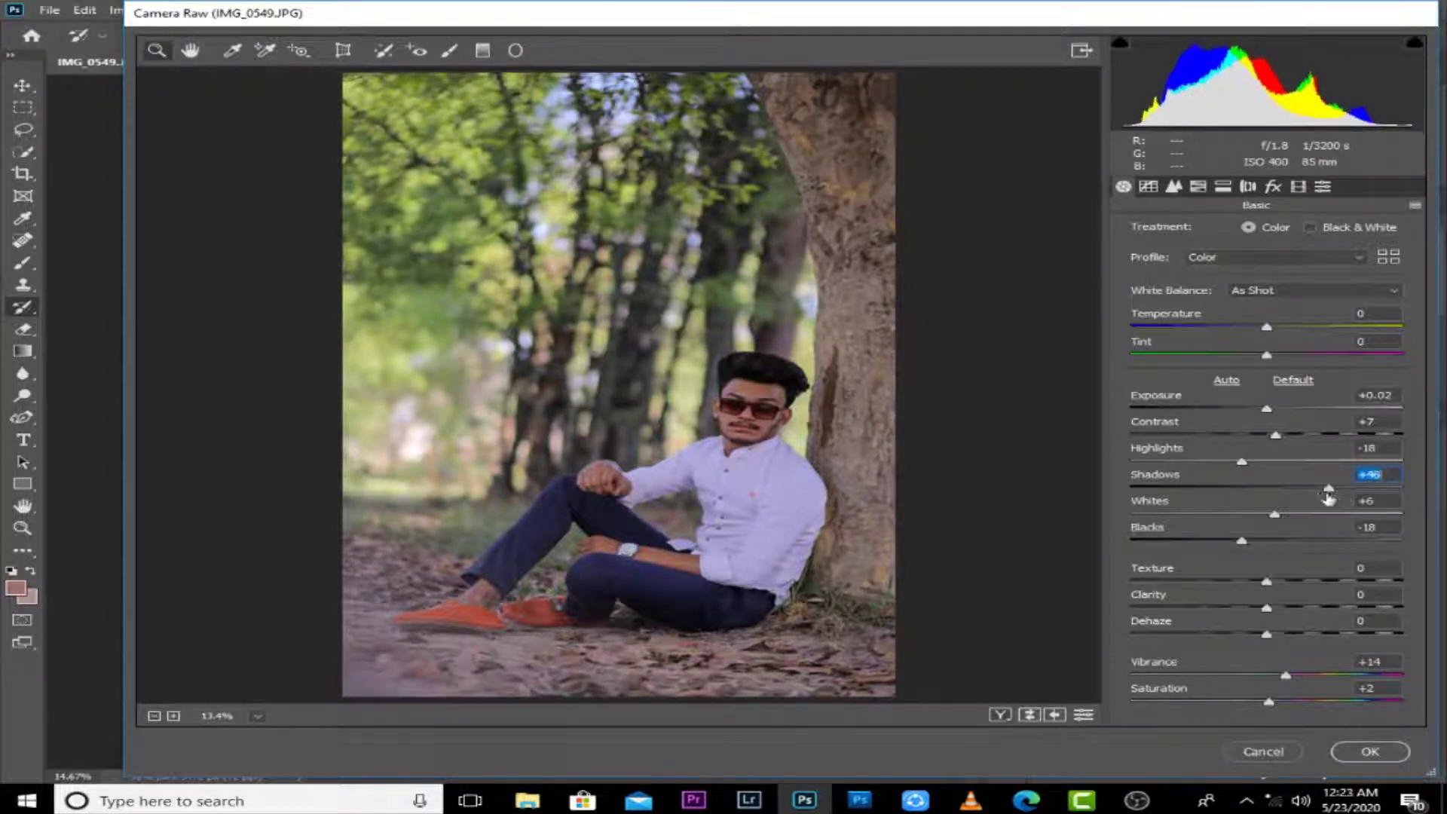
drag(1243, 541, 1253, 545)
key(Return)
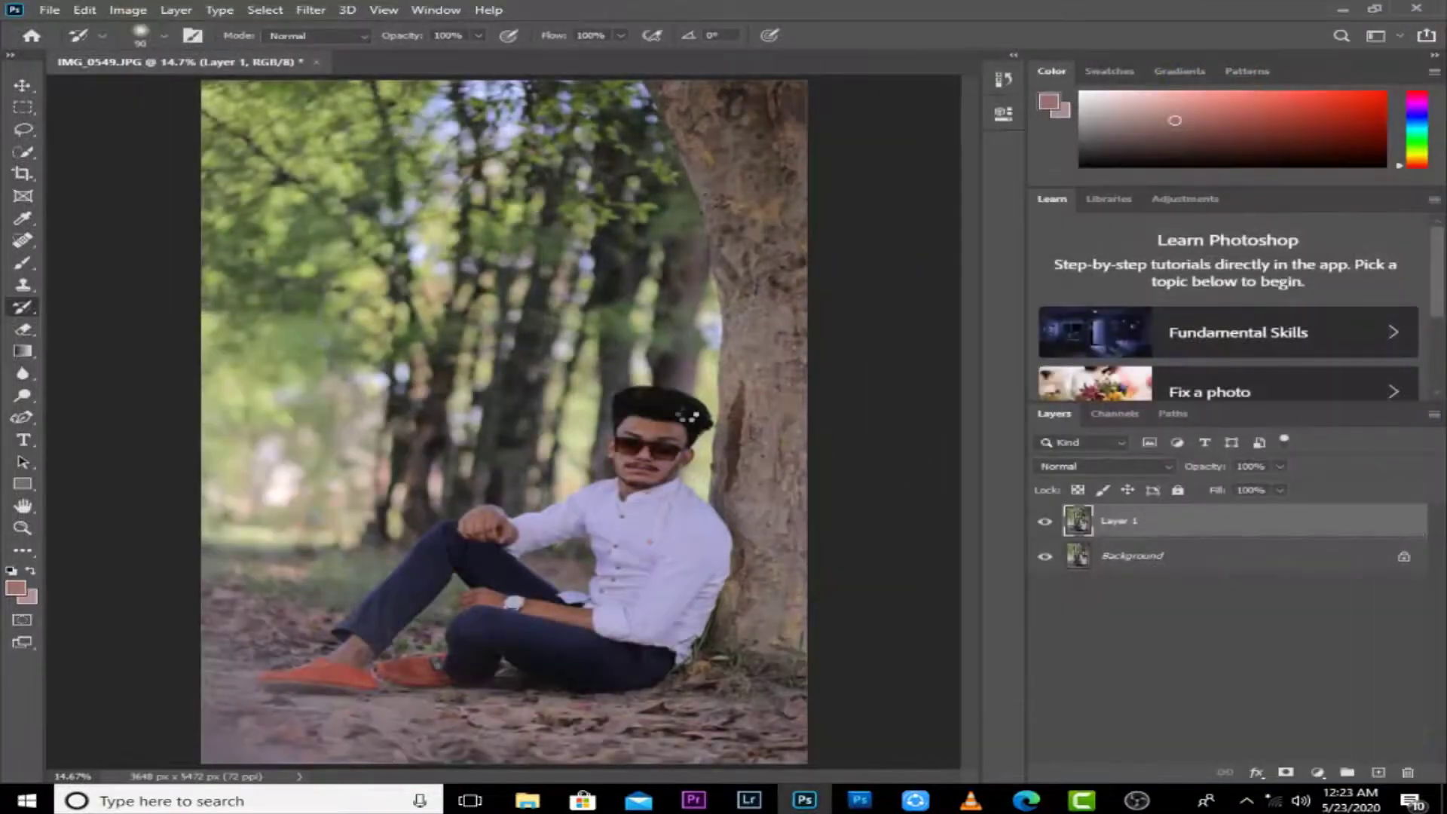
Step: Merge the graded layer down, duplicate it and apply a High Pass filter with a 1.5 pixel radius
key(ctrl+e)
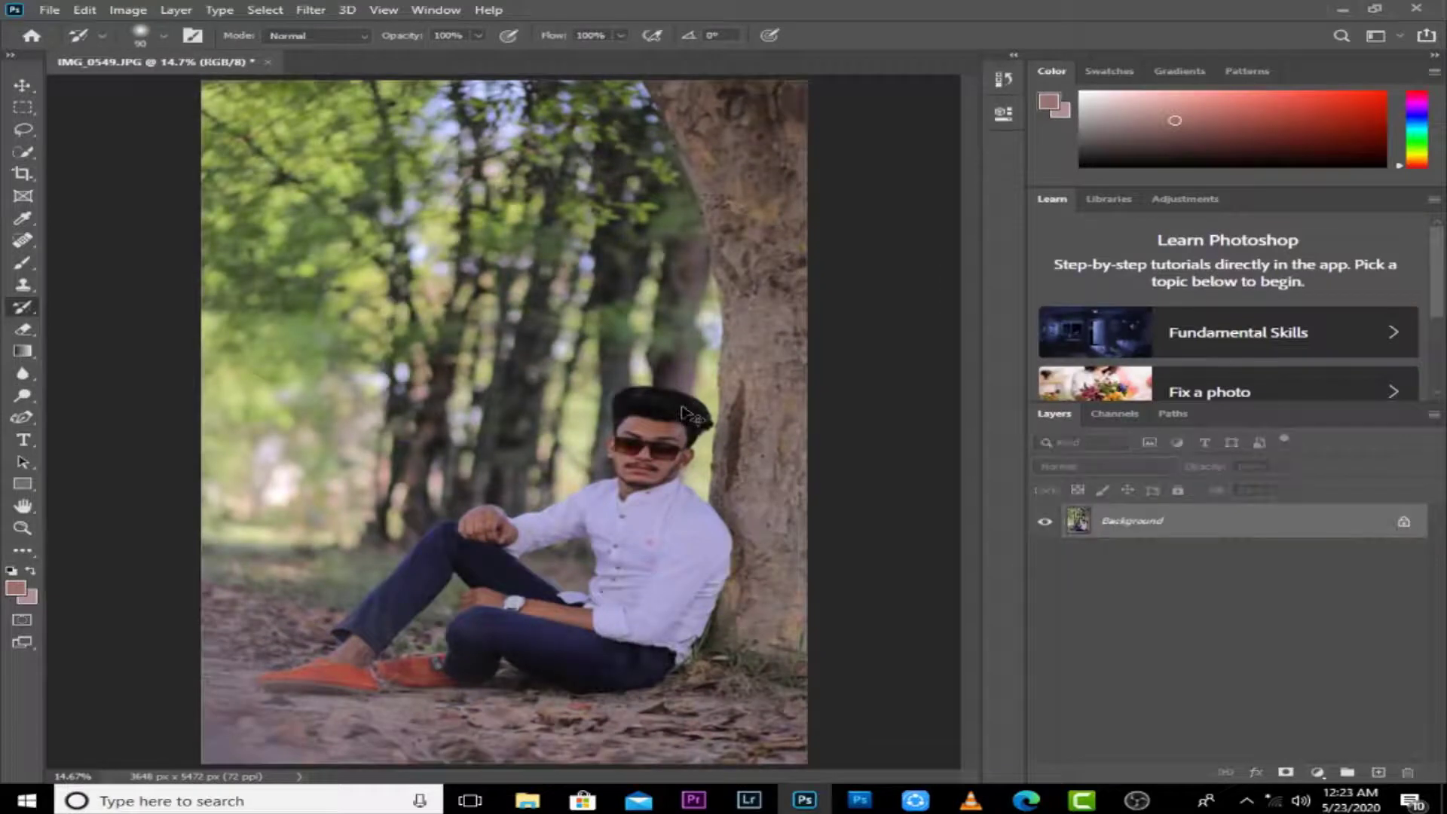
key(ctrl+j)
click(311, 10)
mouse_move(485, 346)
click(639, 363)
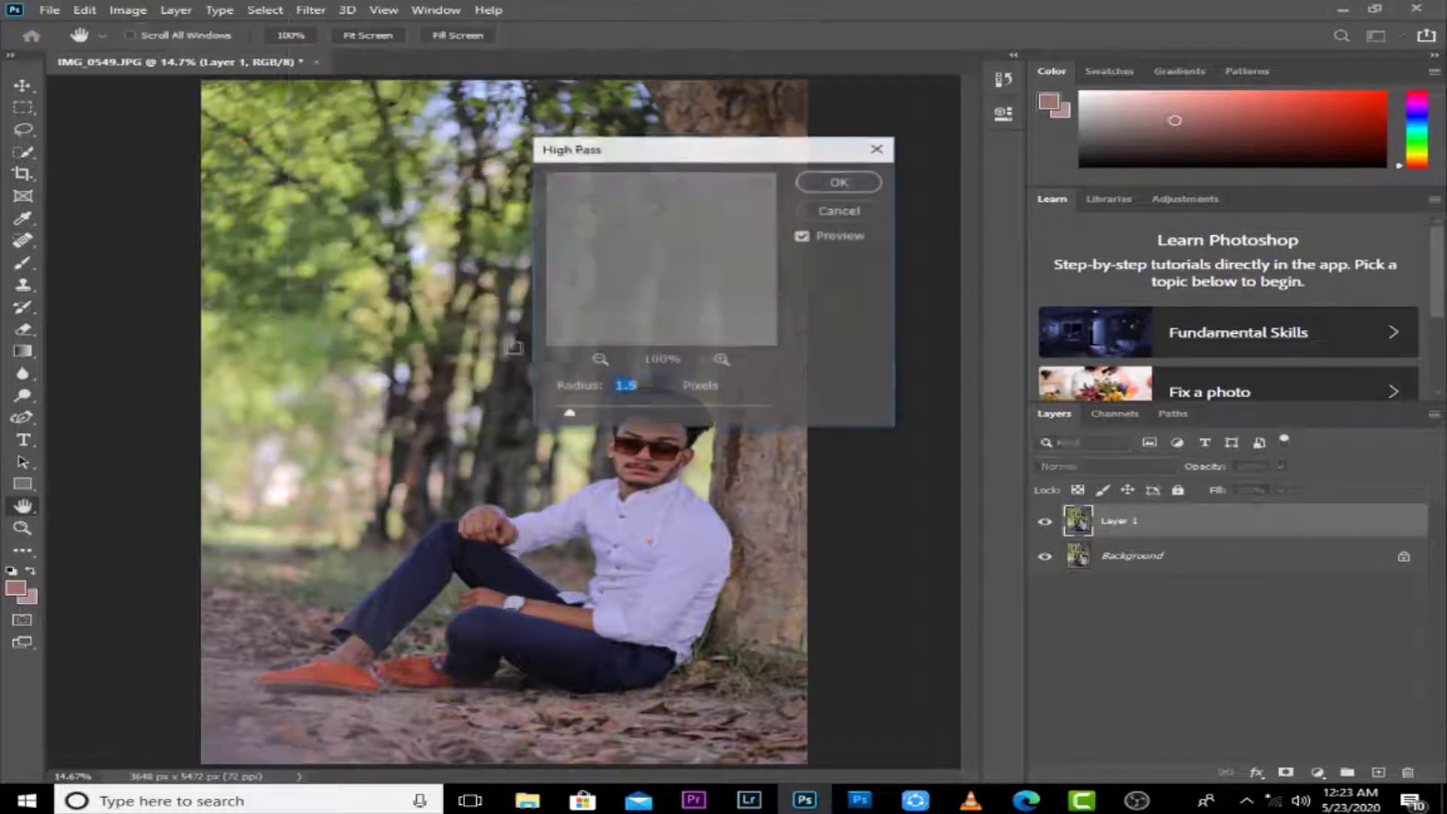
key(Return)
Step: Blend the High Pass layer in Vivid Light mode at 60% opacity and merge it into the background
key(ctrl+plus)
key(ctrl+plus)
key(ctrl+plus)
click(1115, 466)
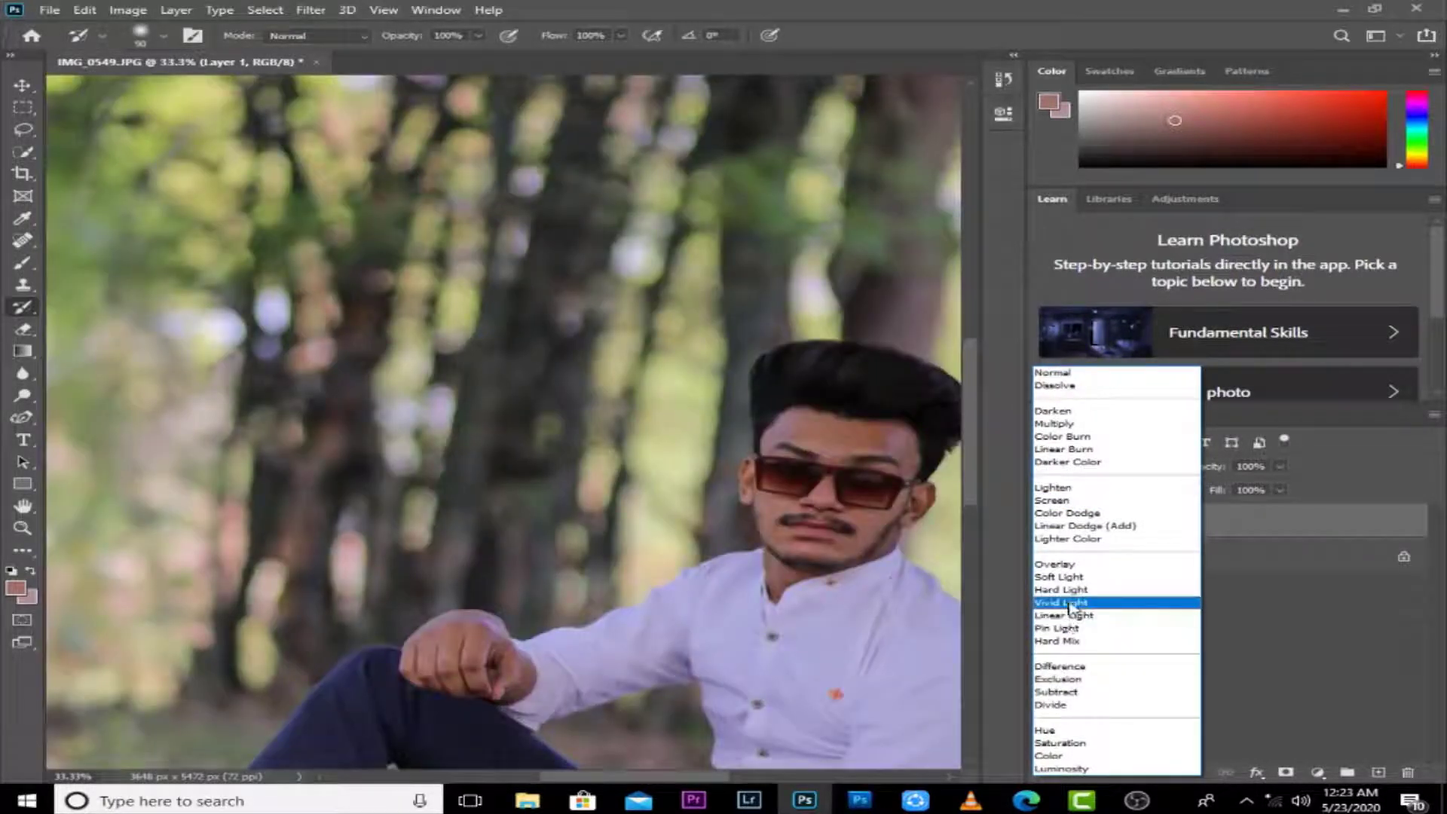
click(1074, 604)
key(ctrl+plus)
drag(847, 571, 550, 378)
key(ctrl+plus)
key(ctrl+plus)
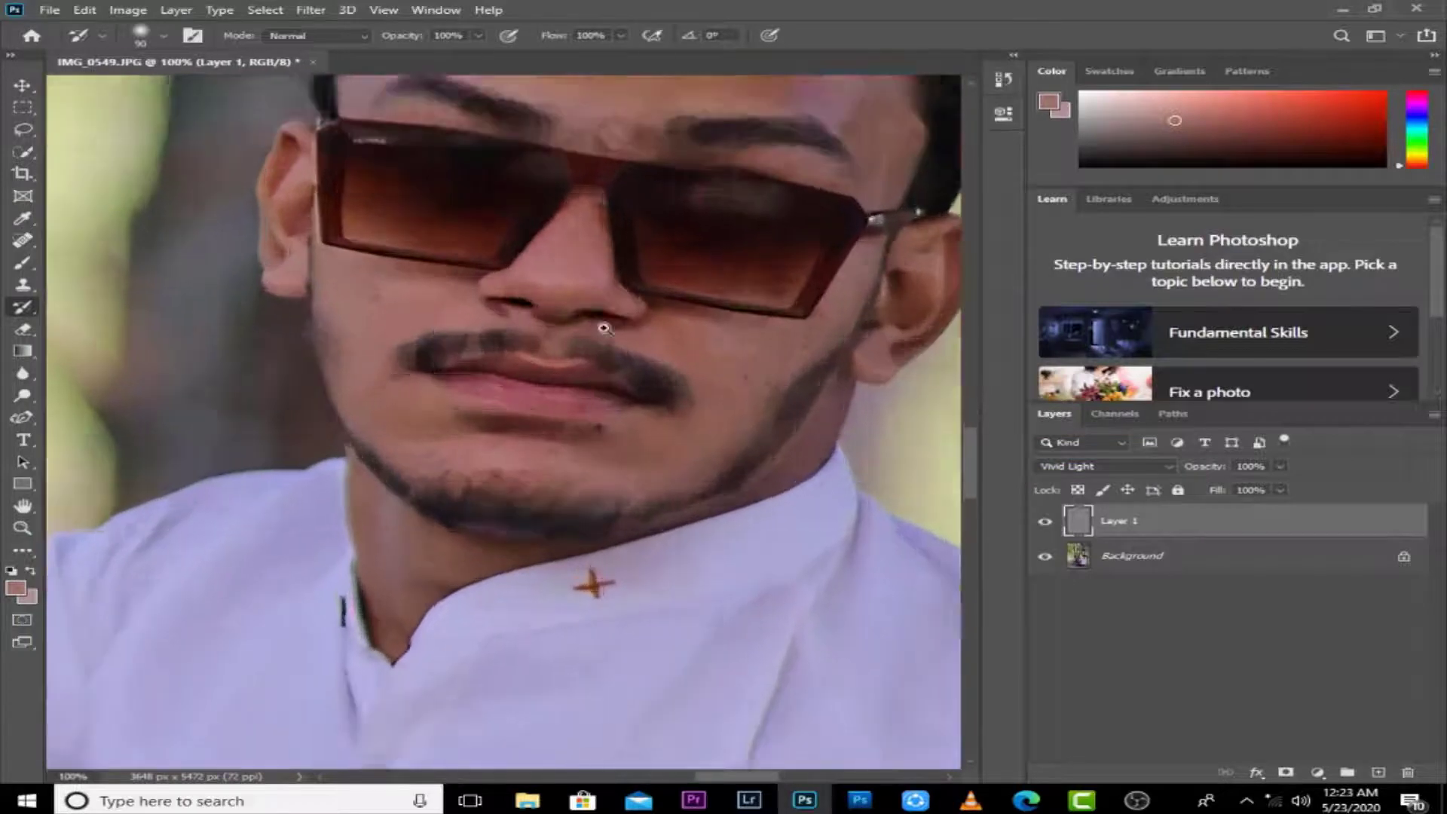
key(ctrl+minus)
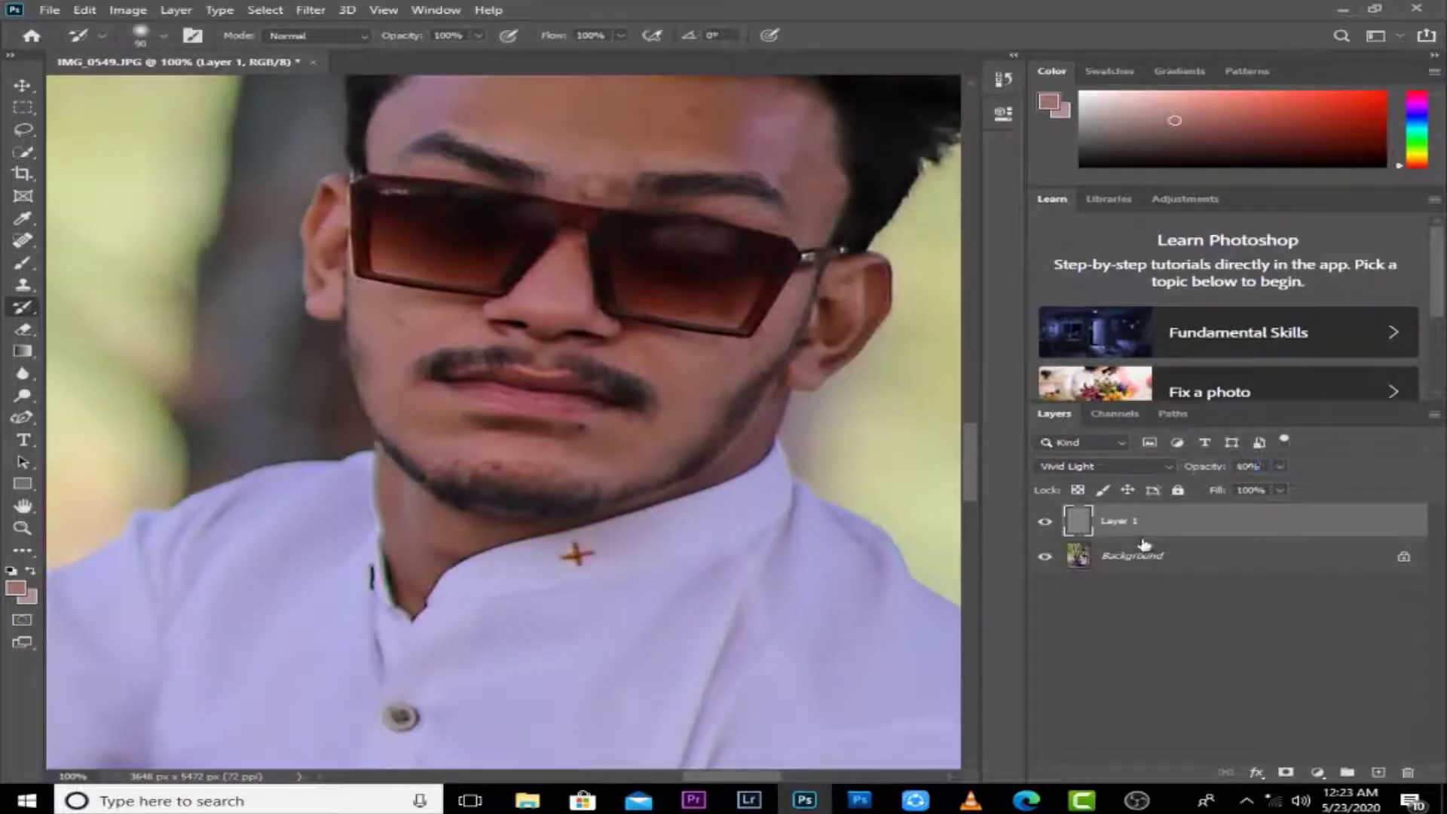
key(ctrl+e)
Step: Select the man's hair, face, ears and neck with the Quick Selection tool at brush size 10
key(ctrl+plus)
key(ctrl+plus)
key(ctrl+0)
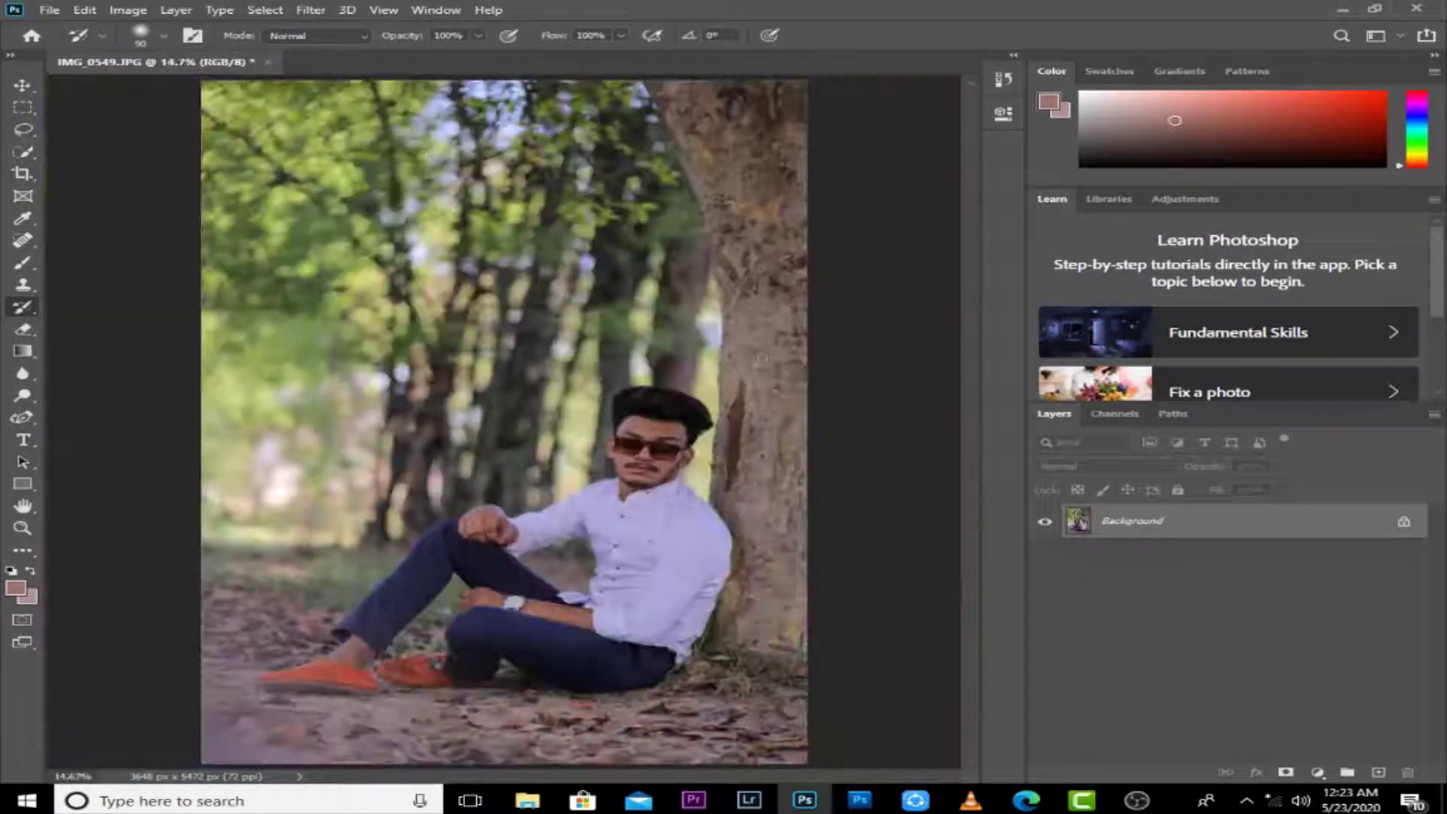
key(ctrl+plus)
key(ctrl+plus)
key(ctrl+0)
scroll(687, 379, up, 5)
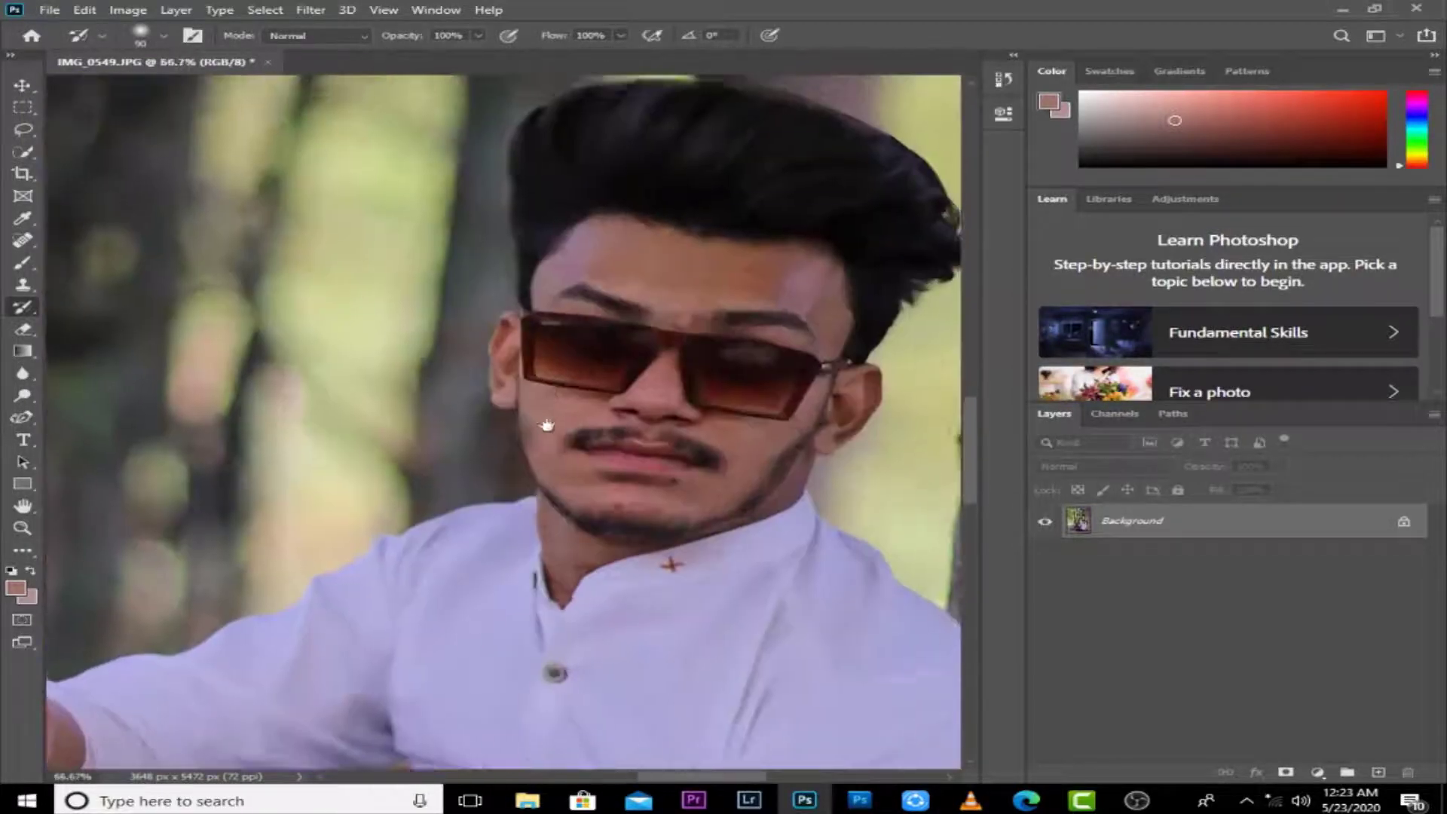
drag(548, 426, 540, 448)
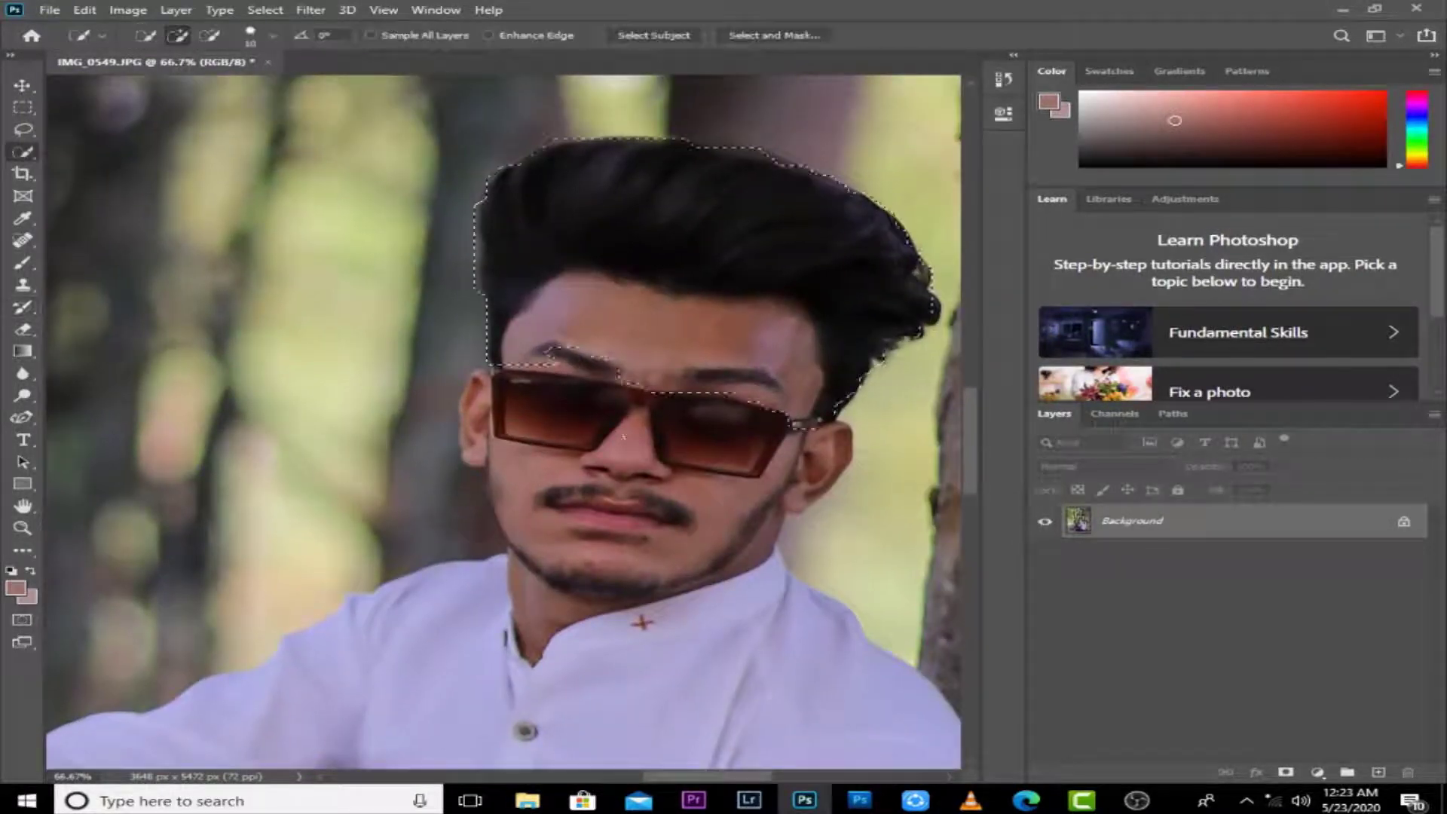
mouse_move(576, 362)
mouse_down()
mouse_move(588, 445)
mouse_move(556, 501)
mouse_move(480, 424)
mouse_up()
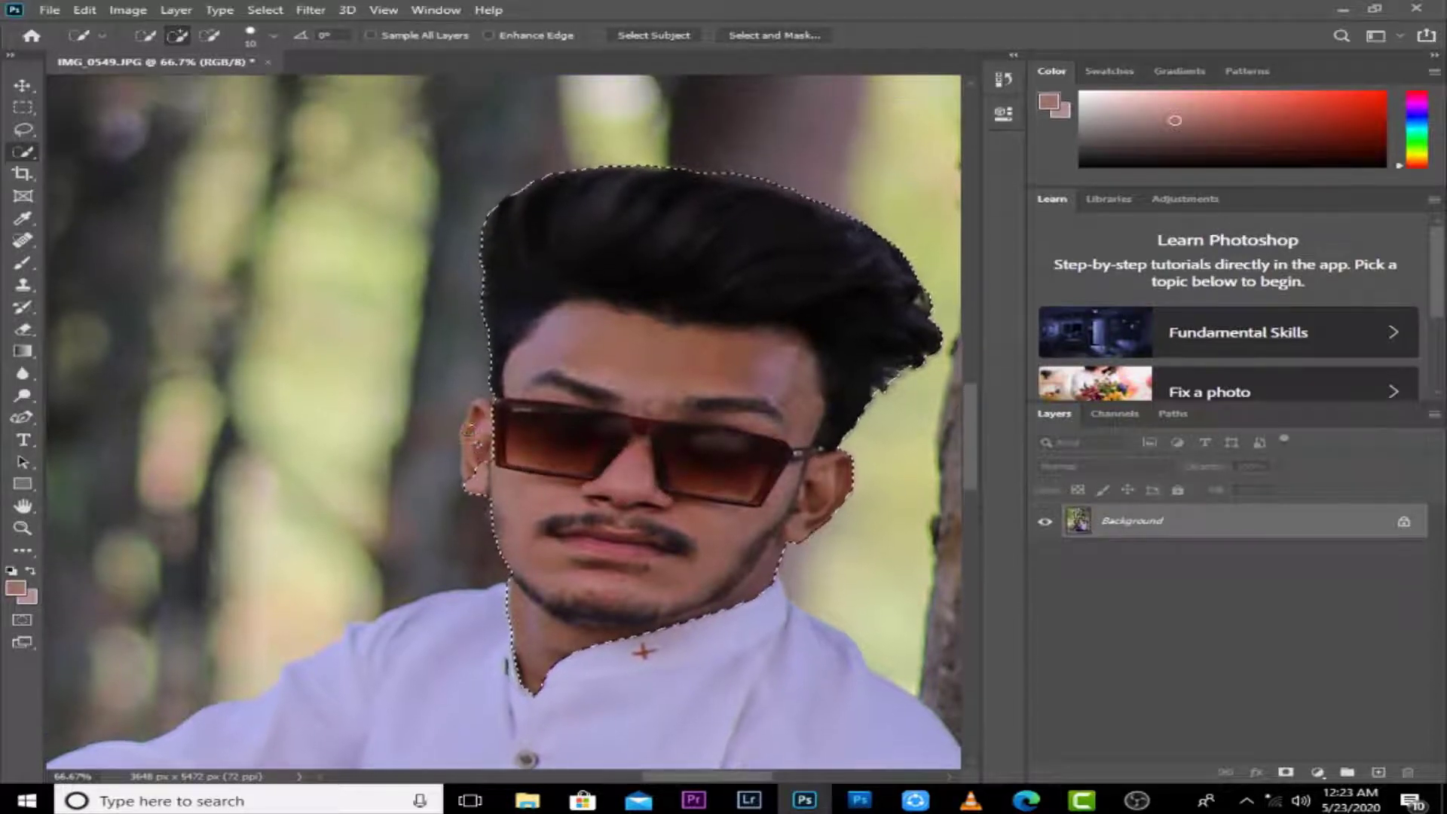
scroll(480, 424, up, 1)
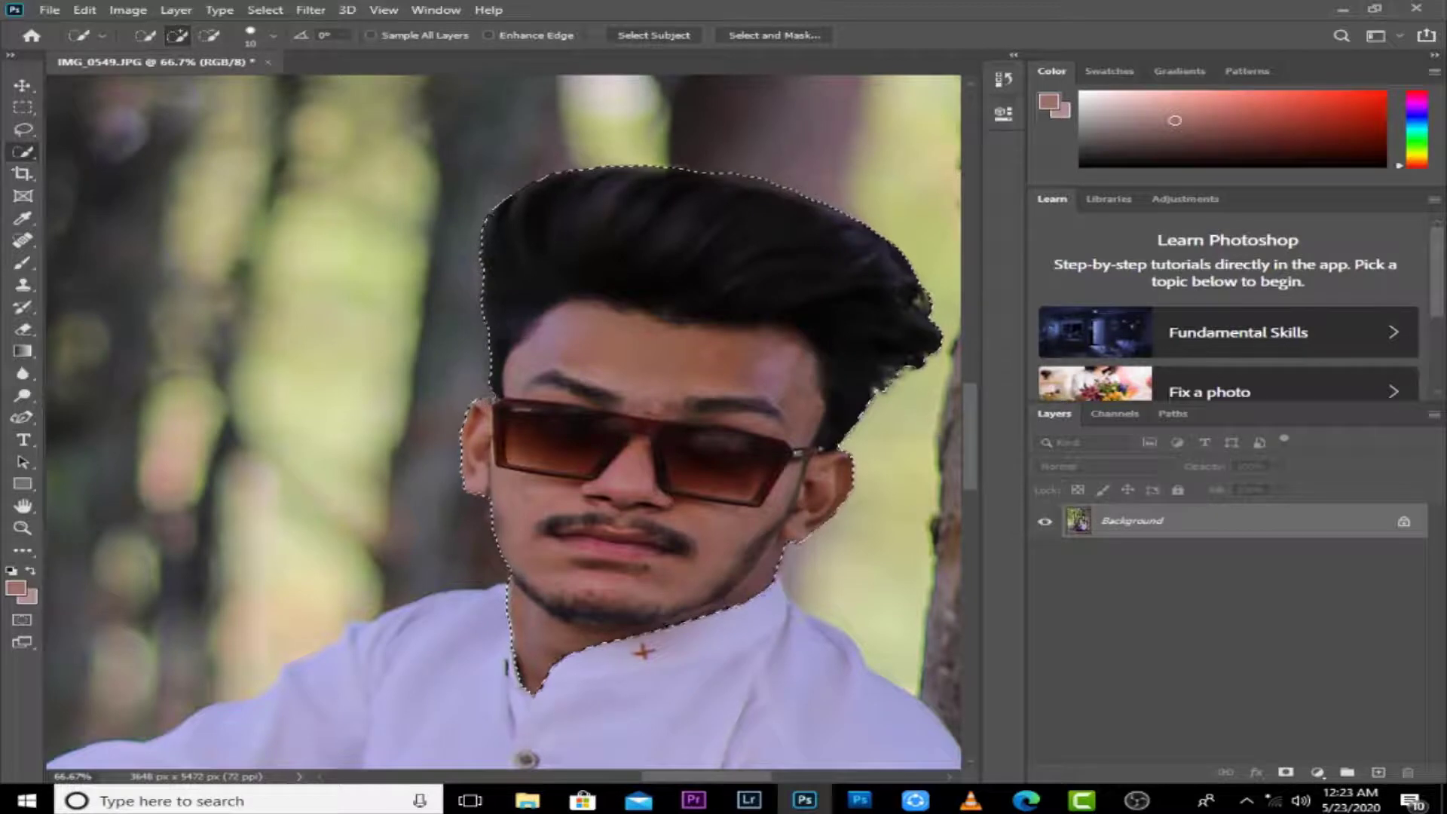
Step: Subtract the excess selection along the top and back edge of the hair with the Lasso tool
drag(643, 652, 573, 666)
click(25, 131)
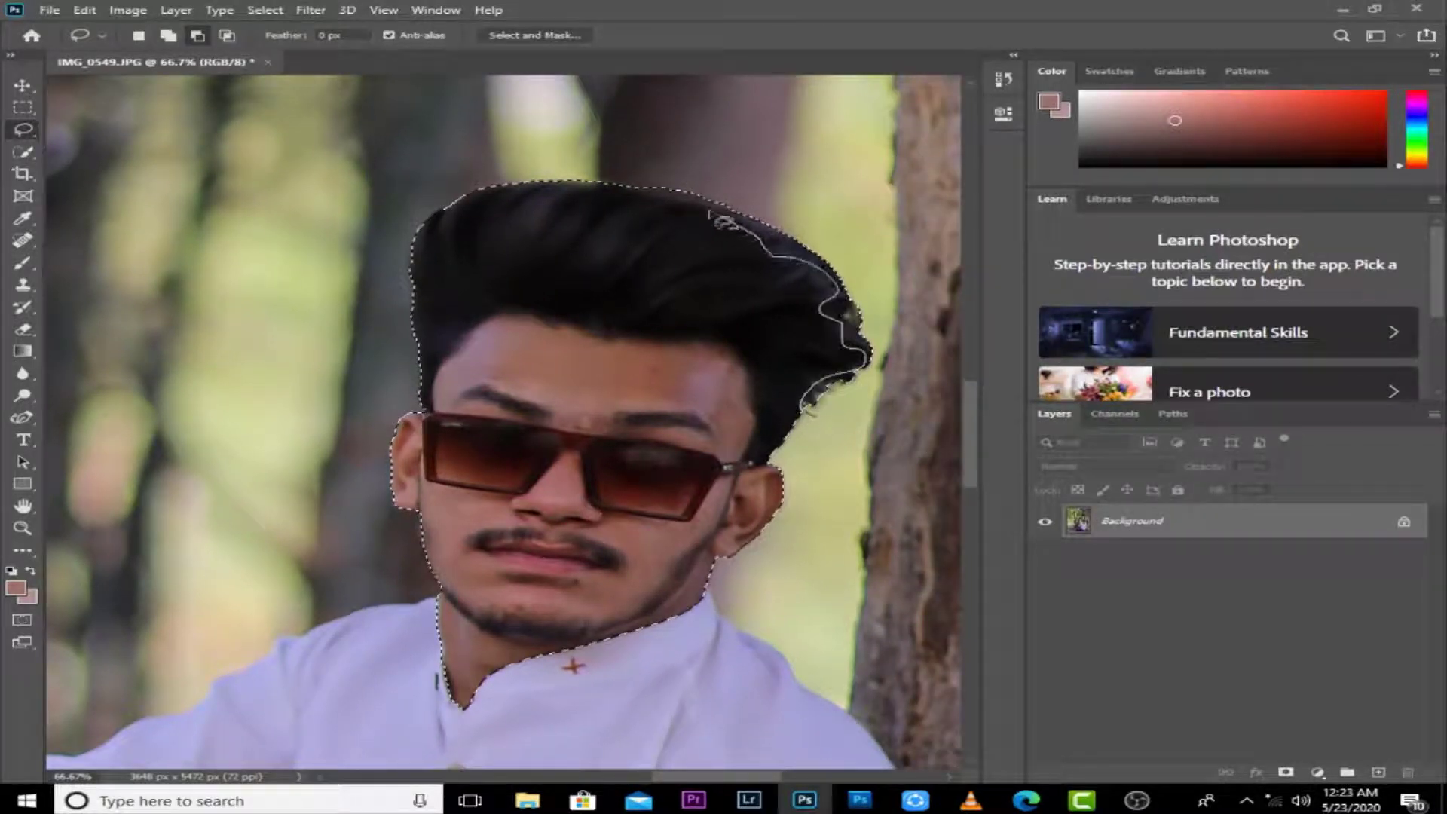
mouse_move(436, 188)
mouse_down()
mouse_move(1090, 480)
mouse_move(805, 415)
mouse_up()
key(ctrl+minus)
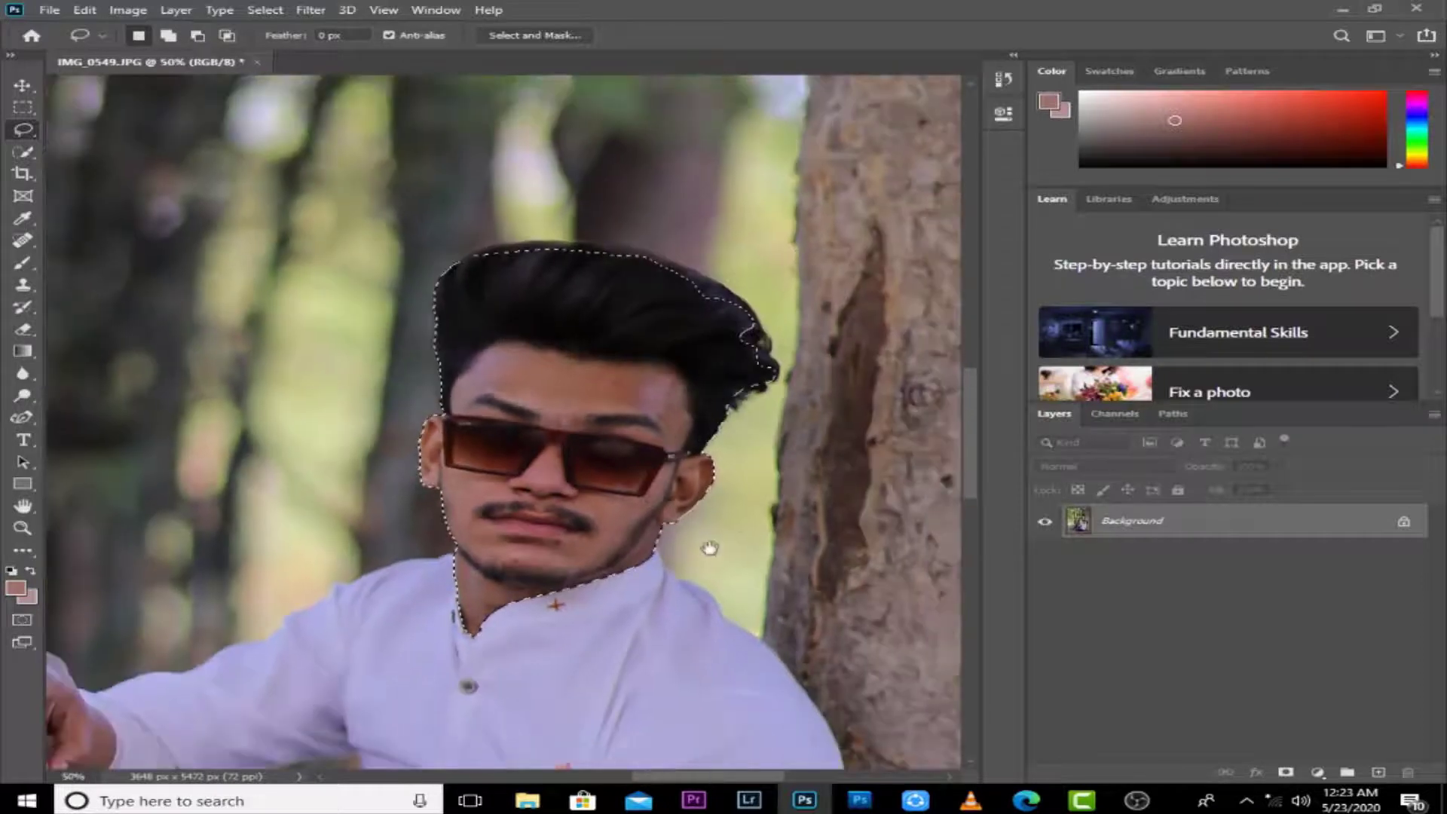
Step: Add the man's hand resting on his raised knee to the selection with the Quick Selection tool
drag(711, 550, 824, 368)
click(23, 153)
drag(302, 543, 485, 474)
drag(252, 467, 381, 490)
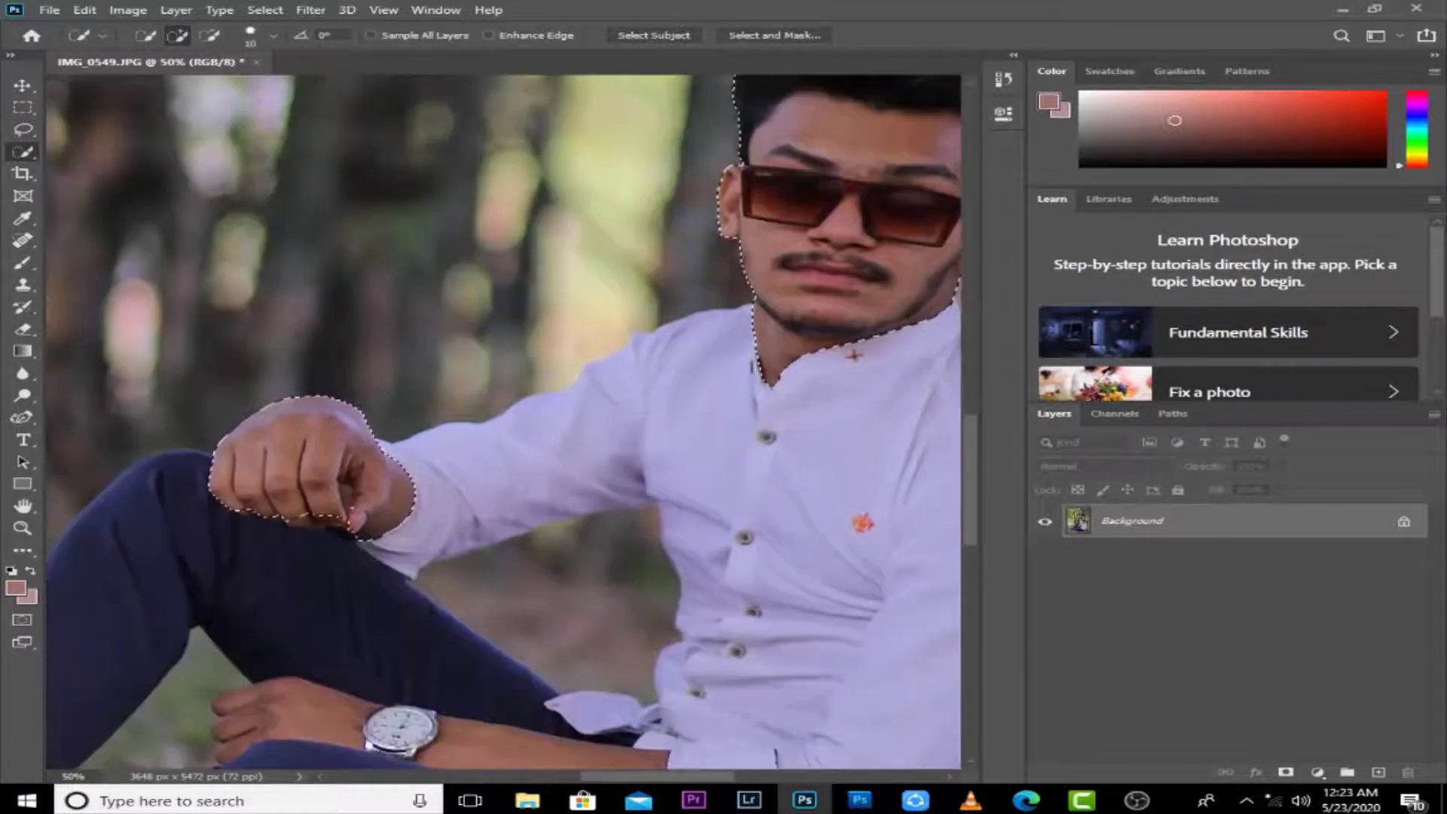
Step: Add the man's lower hand and forearm to the selection with the Quick Selection tool, and invert the selection
drag(416, 610, 434, 452)
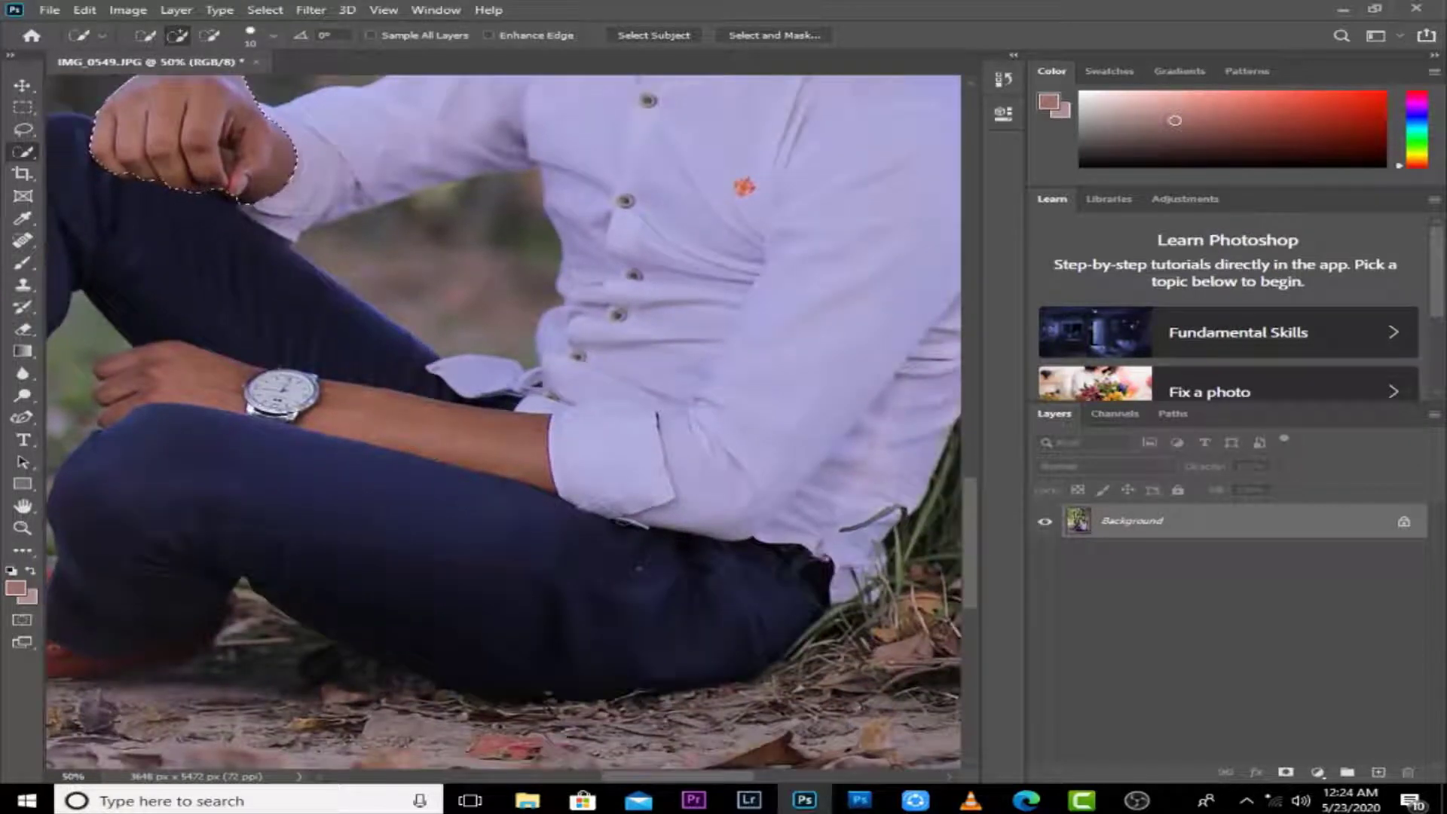
drag(154, 371, 225, 388)
drag(339, 408, 468, 438)
mouse_move(123, 400)
mouse_down()
mouse_move(105, 364)
mouse_move(336, 398)
mouse_move(404, 423)
mouse_up()
key(ctrl+0)
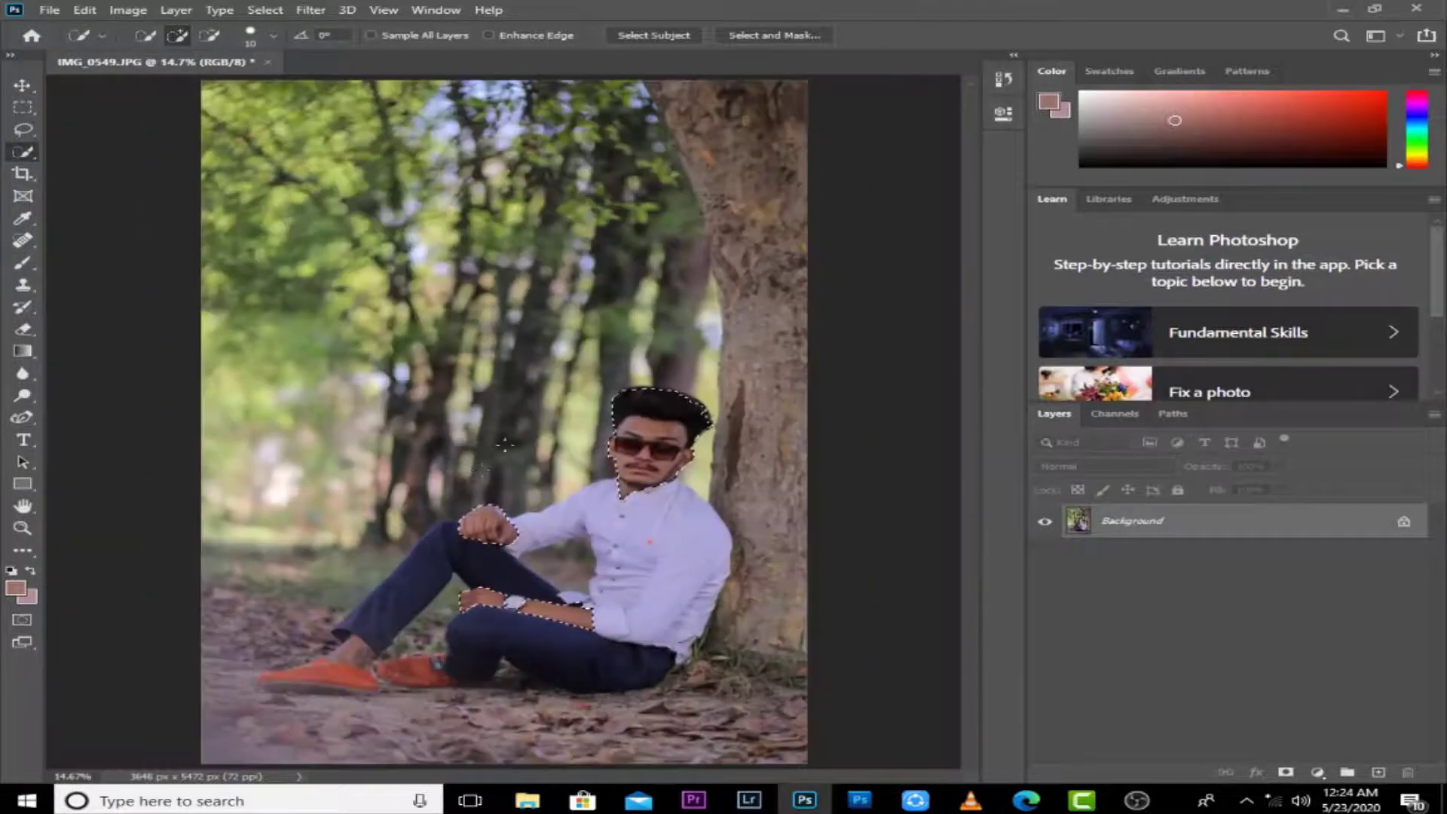
right_click(509, 439)
click(550, 458)
Step: Try shifting the yellows outside the man's skin with Selective Color at Cyan -100 and Yellow +100
key(alt+i)
key(j)
key(s)
click(1143, 264)
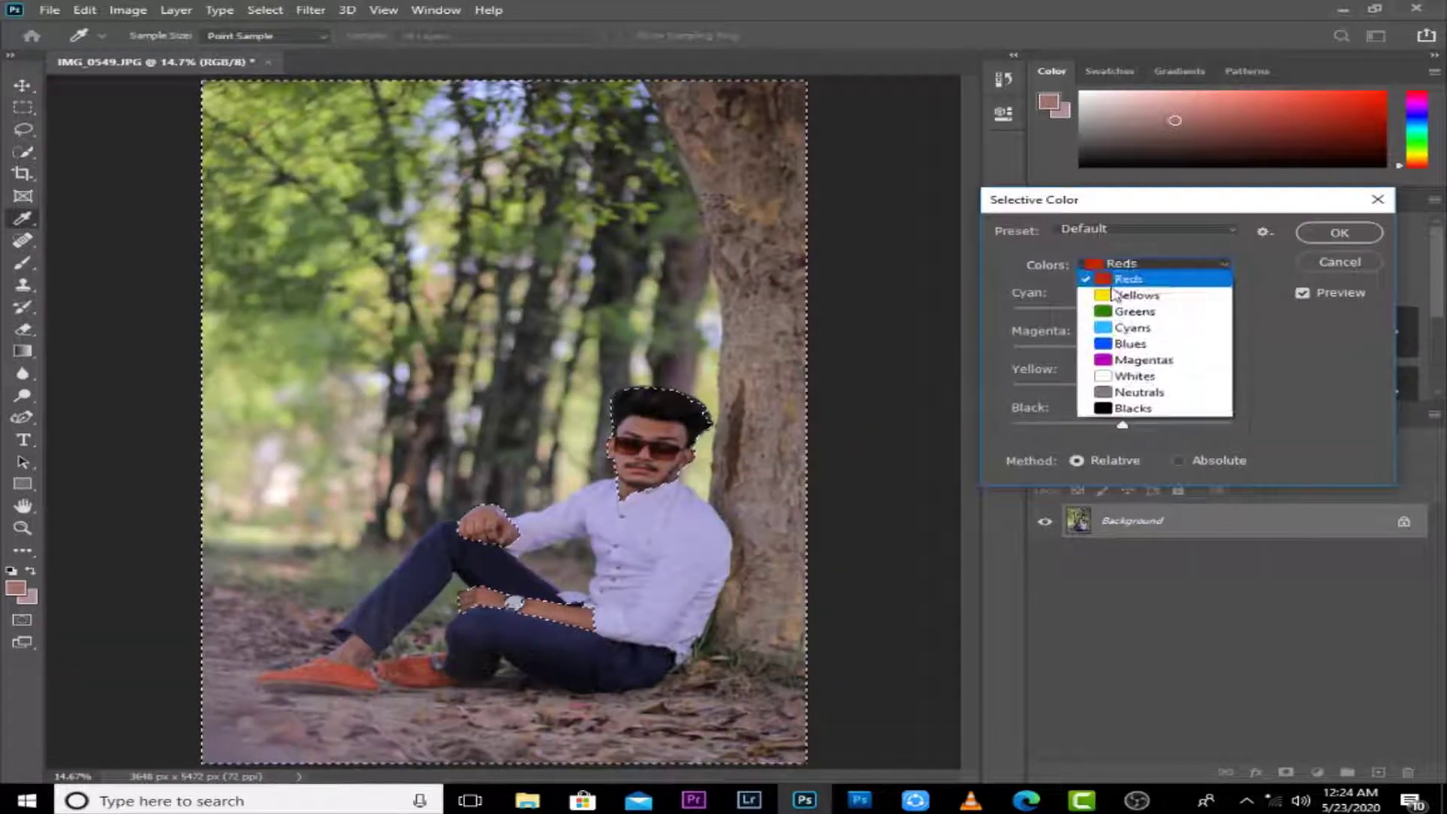
click(1116, 283)
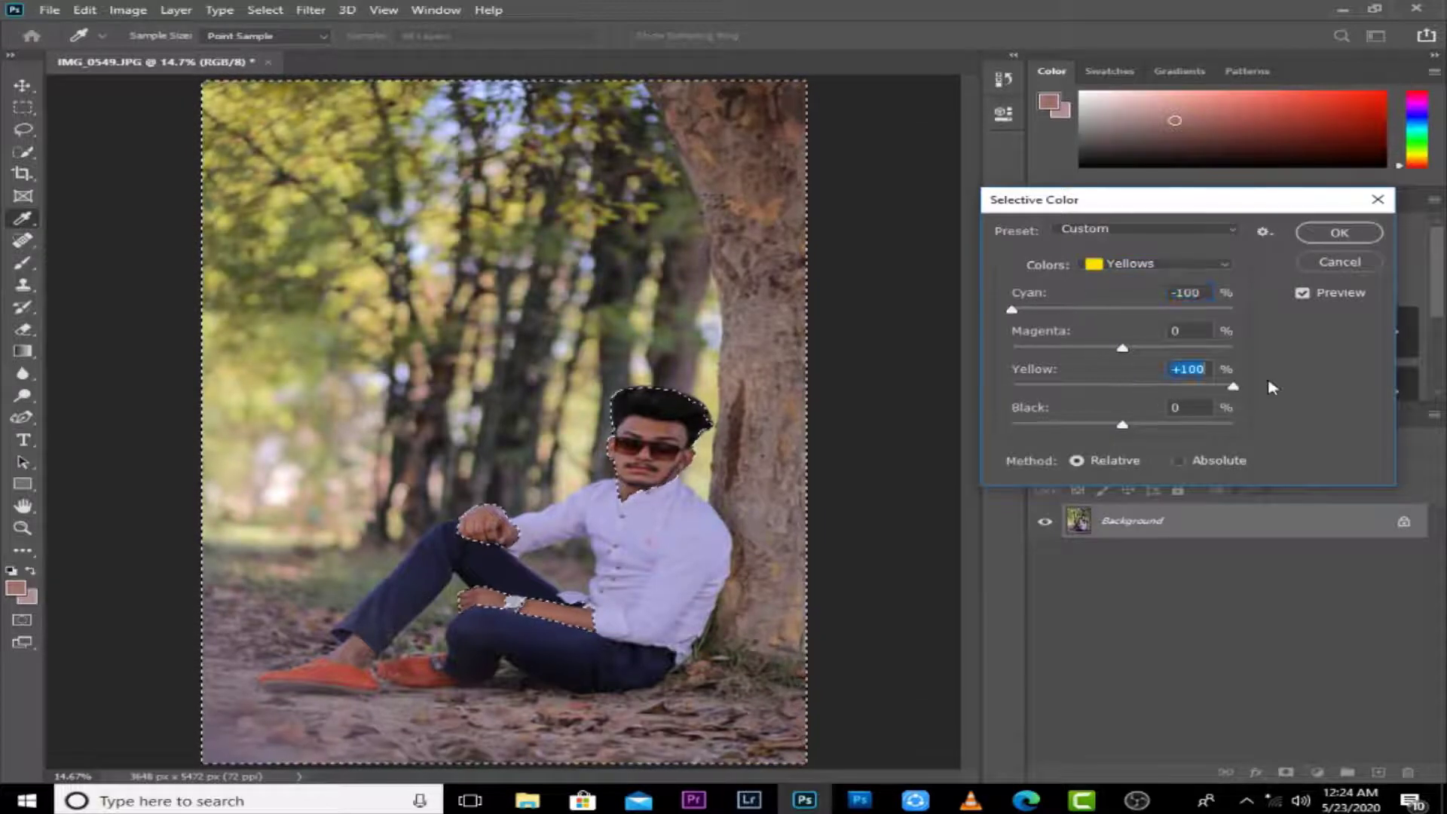
key(Return)
Step: Try a second Selective Color pass on the yellows with Cyan -72 and Yellow +100
key(alt+i)
key(j)
key(s)
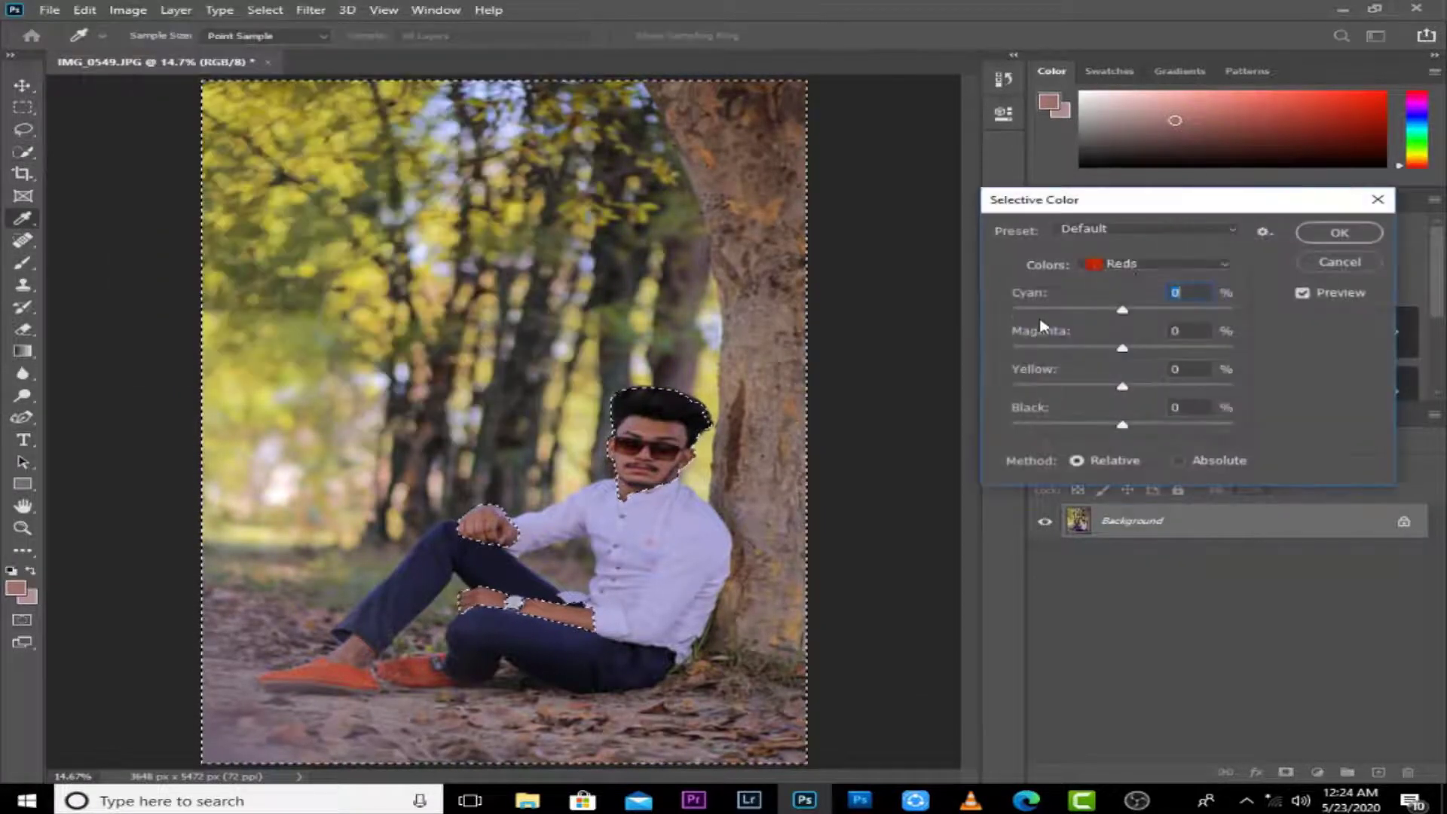
click(1128, 265)
click(1121, 285)
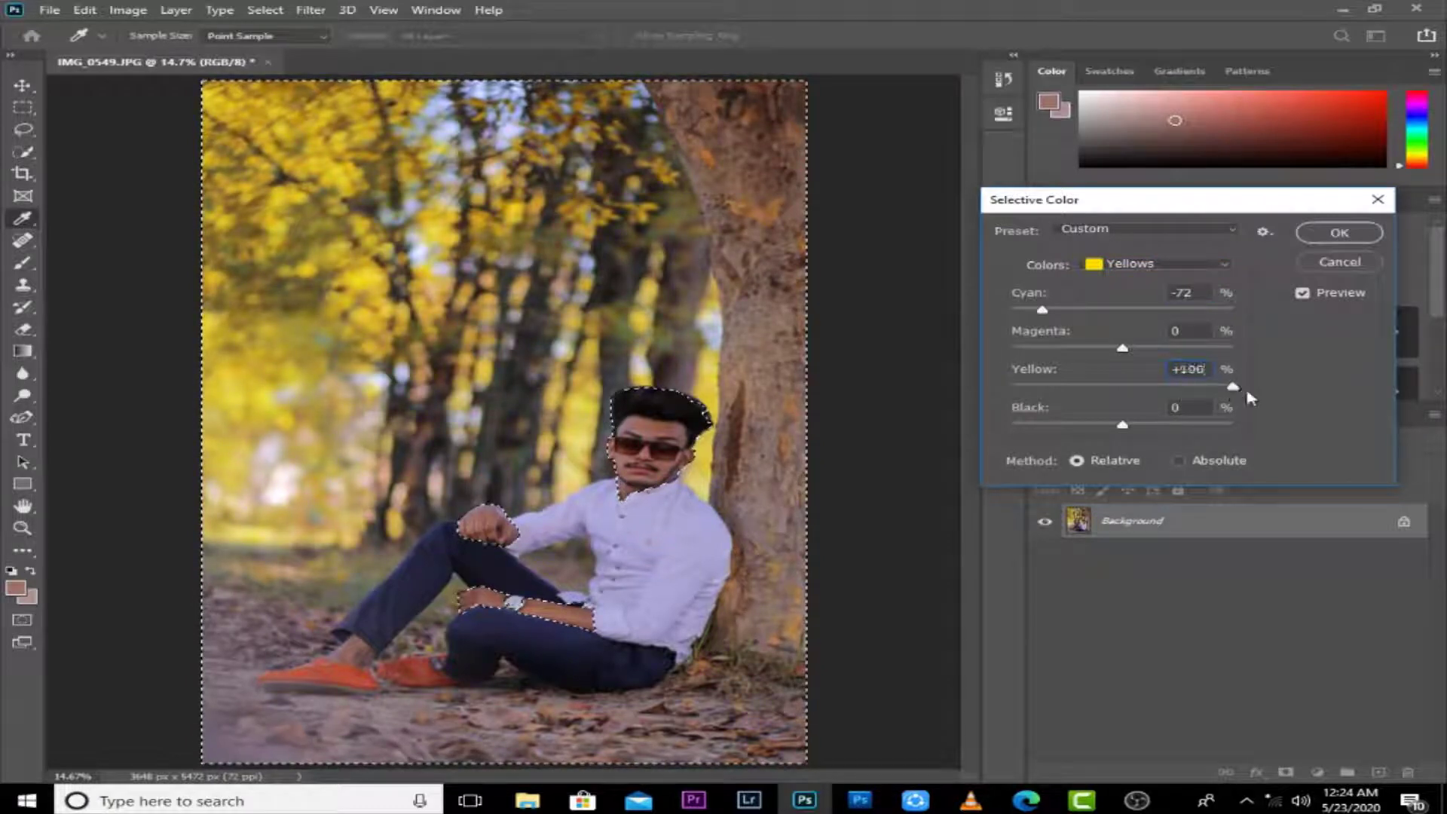
key(Return)
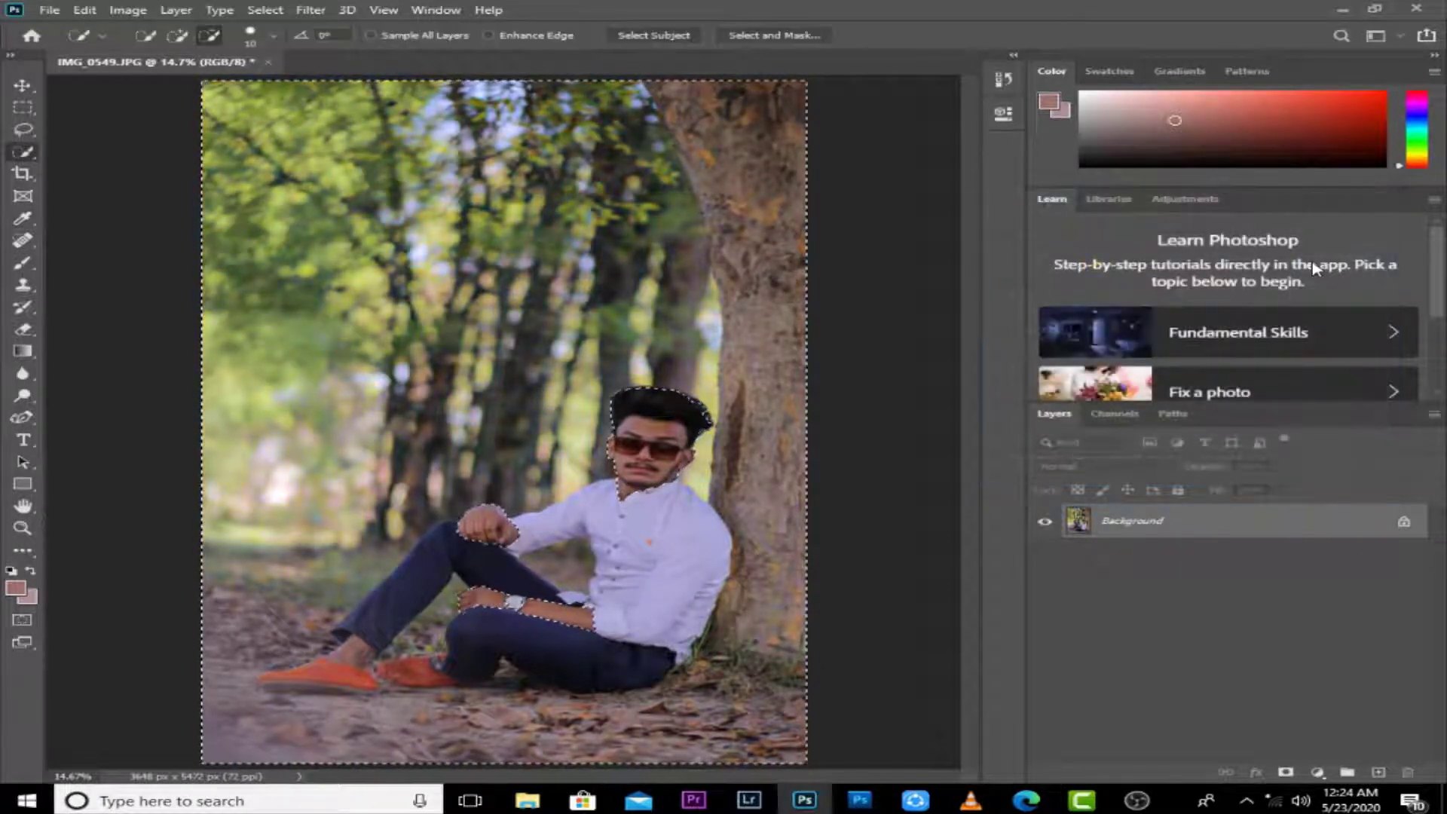
Step: Try turning the yellows in the foliage greener with Selective Color
key(alt+i)
key(j)
key(s)
click(1150, 265)
click(1157, 285)
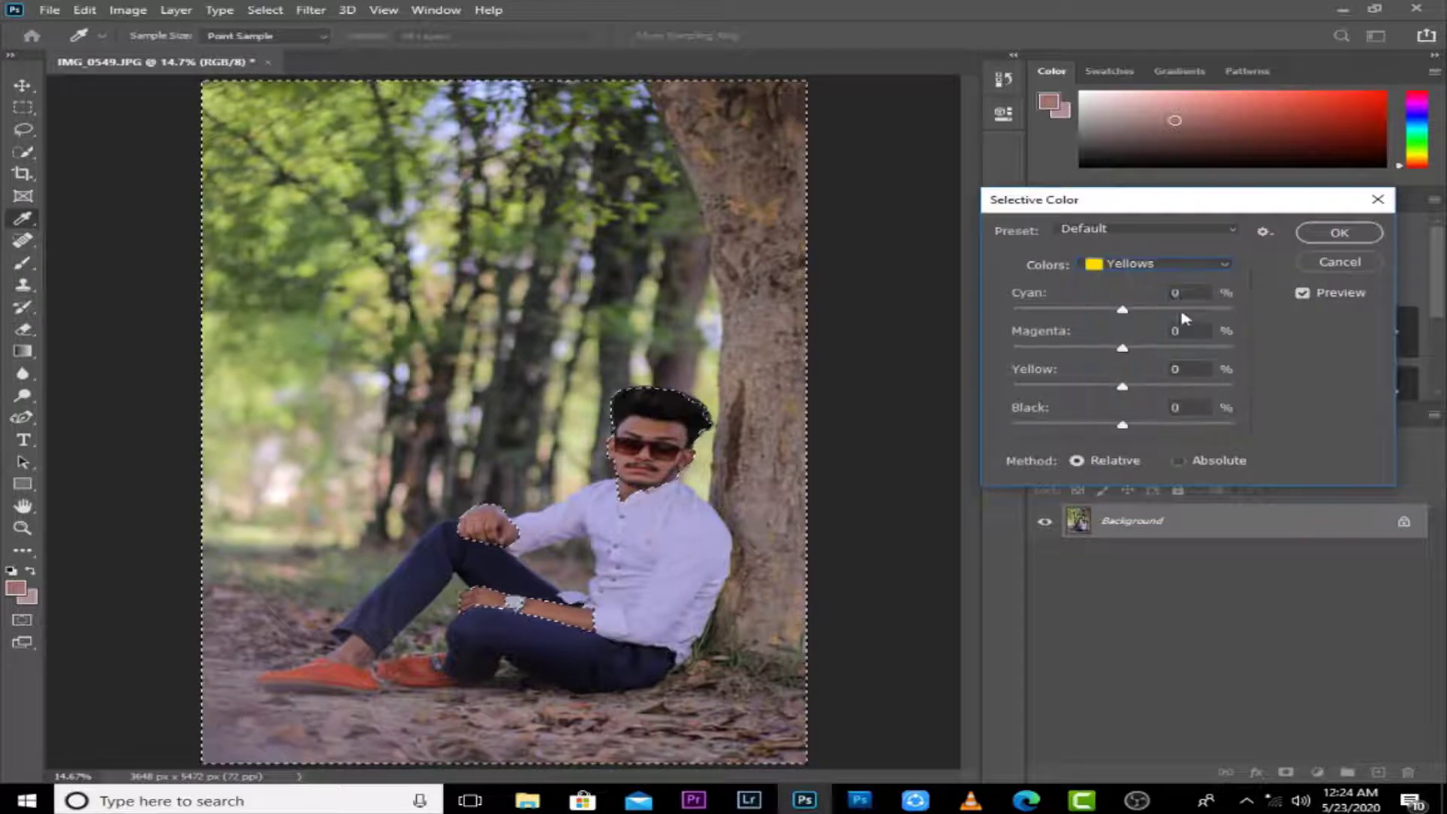
key(Return)
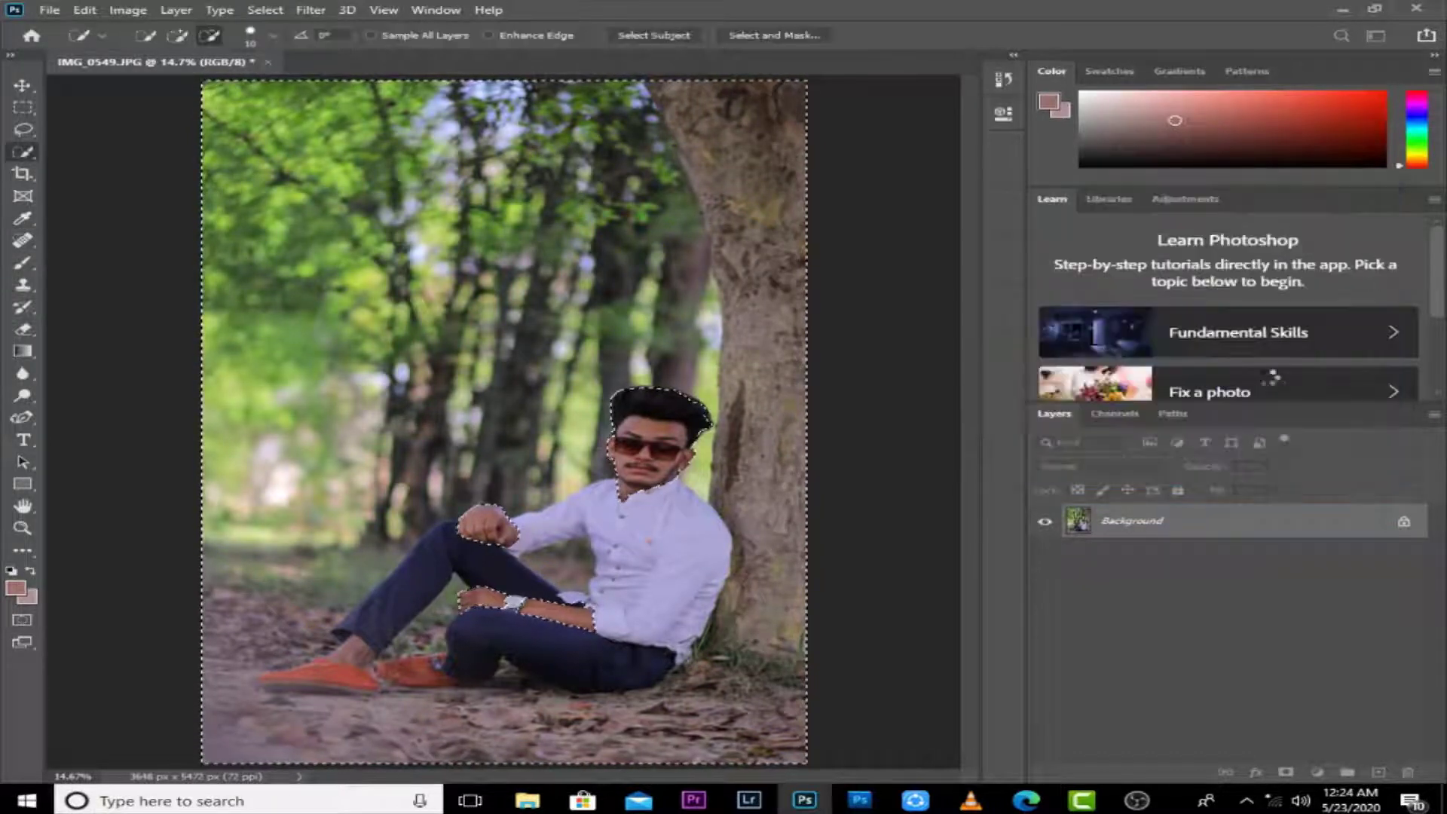
Step: Try deepening the green foliage with Selective Color on the yellows at Cyan +100 and Yellow +100
key(alt+i)
key(j)
key(s)
click(1118, 266)
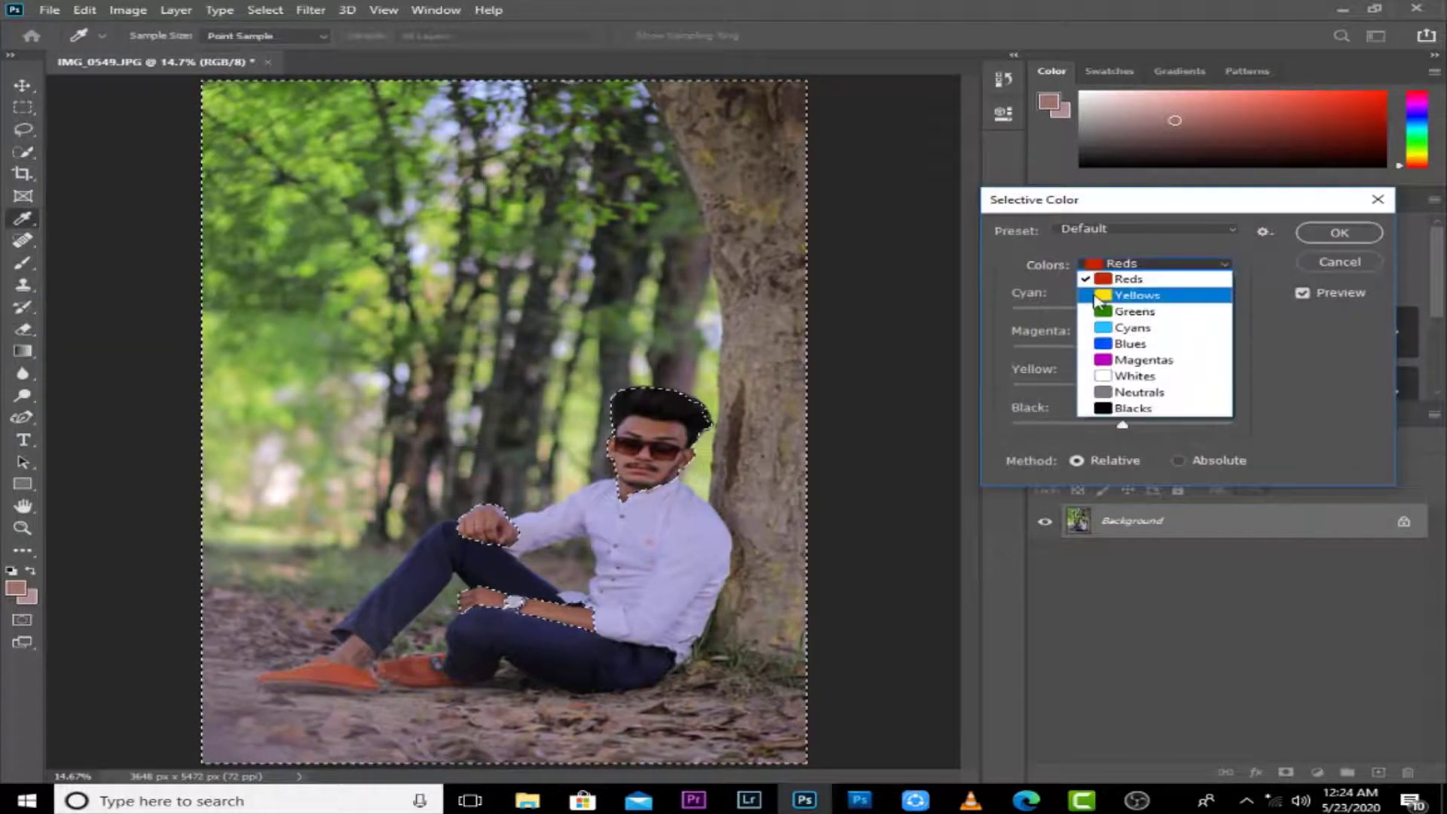
click(1146, 287)
drag(1122, 310, 1202, 311)
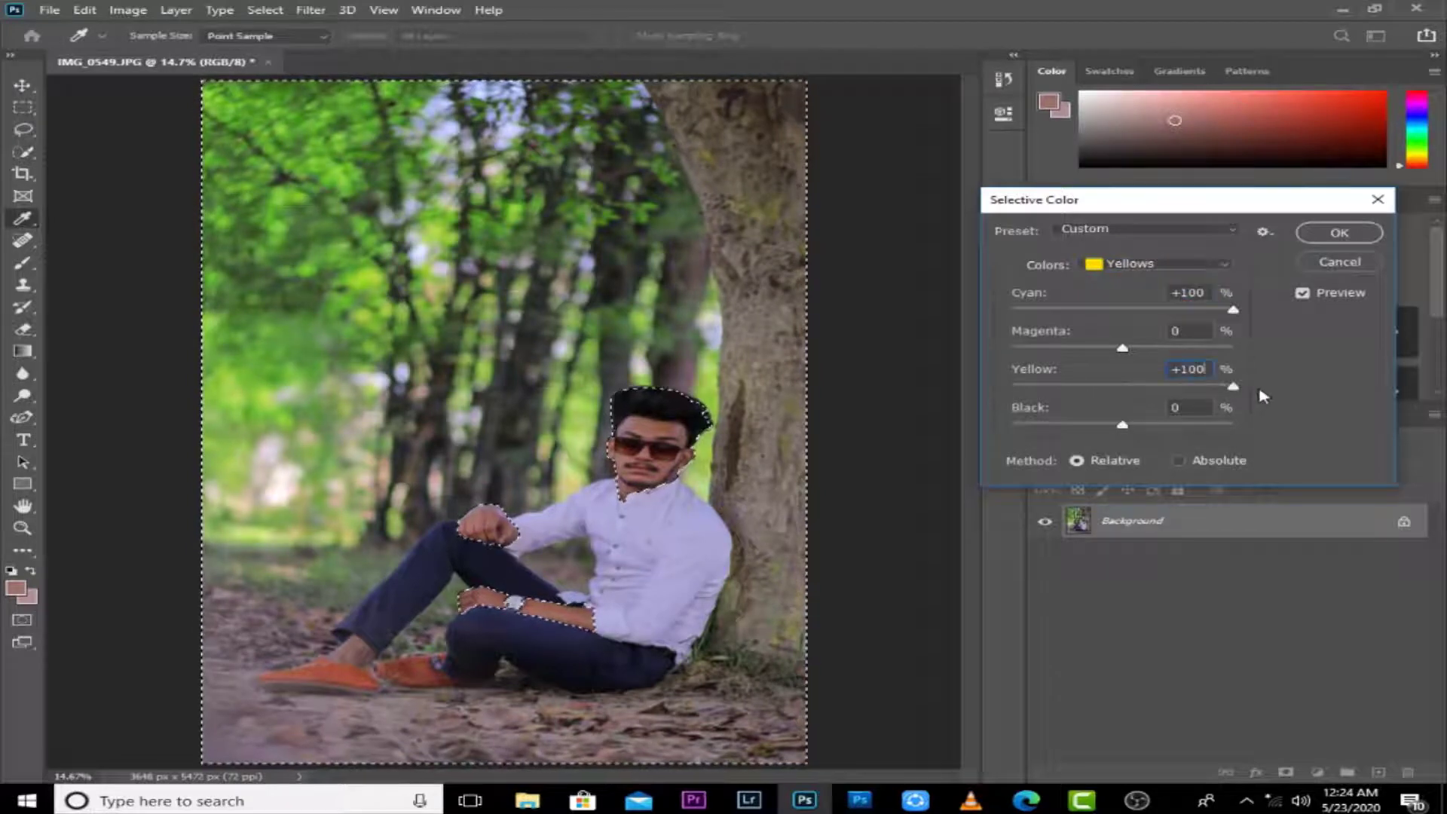
key(Return)
Step: Turn the green foliage yellowish with Selective Color, setting Cyan to -96 in the yellows
key(alt+i)
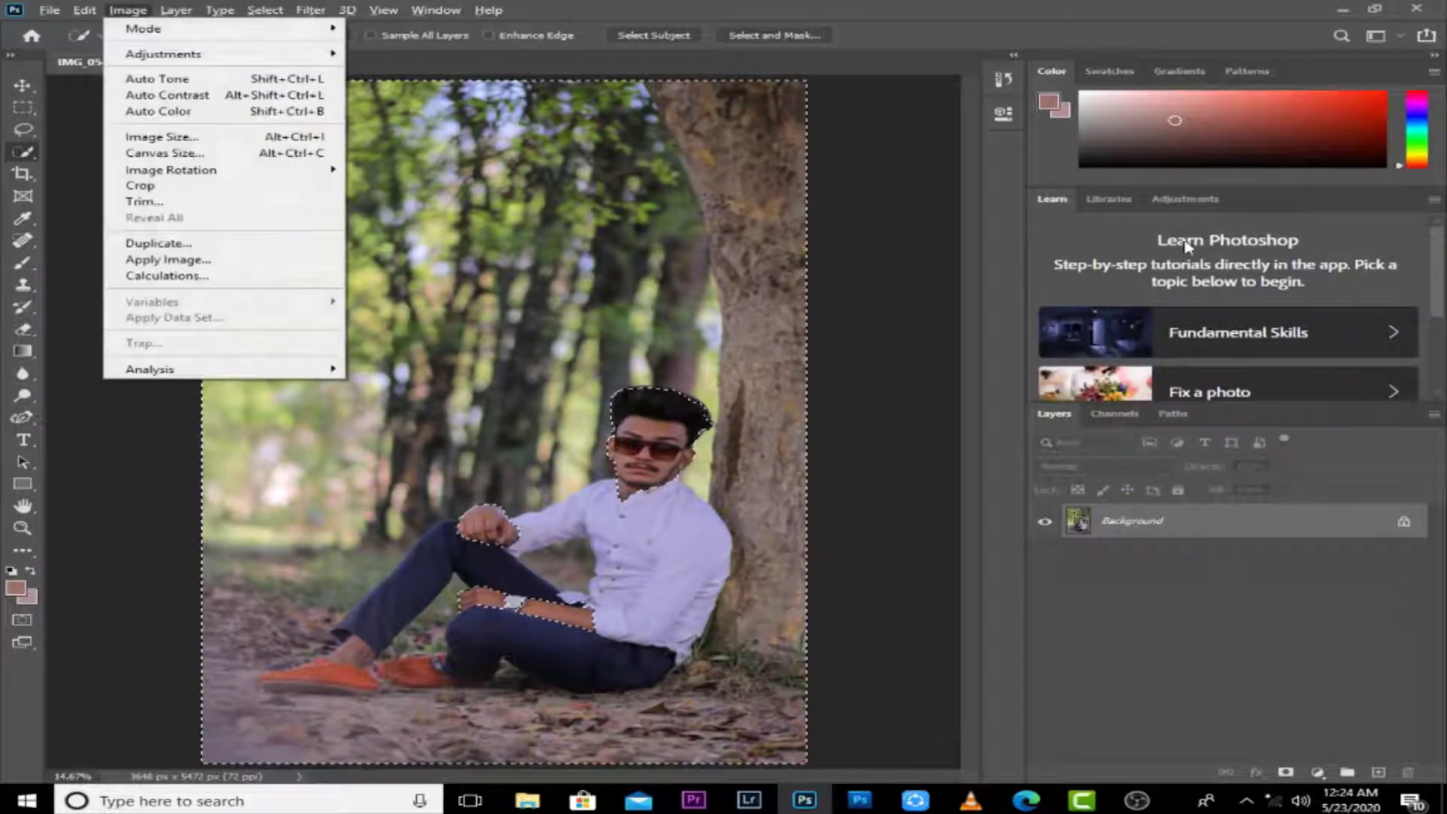
key(j)
key(s)
click(1124, 264)
click(1131, 299)
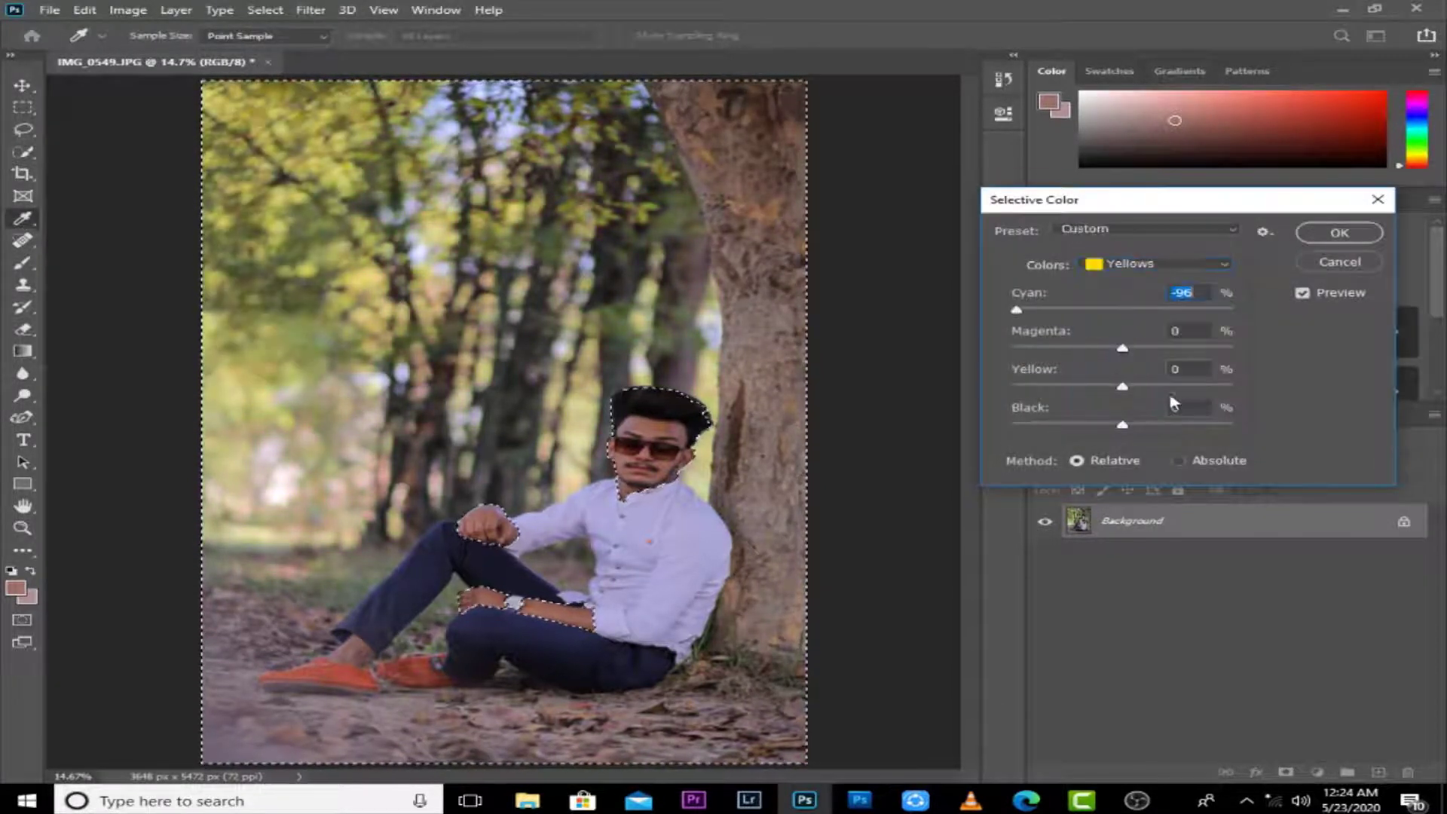
key(Return)
Step: Intensify the yellow foliage with another Selective Color pass, setting Cyan to -92 and Yellow to +100 in the yellows
key(alt+i)
key(j)
key(s)
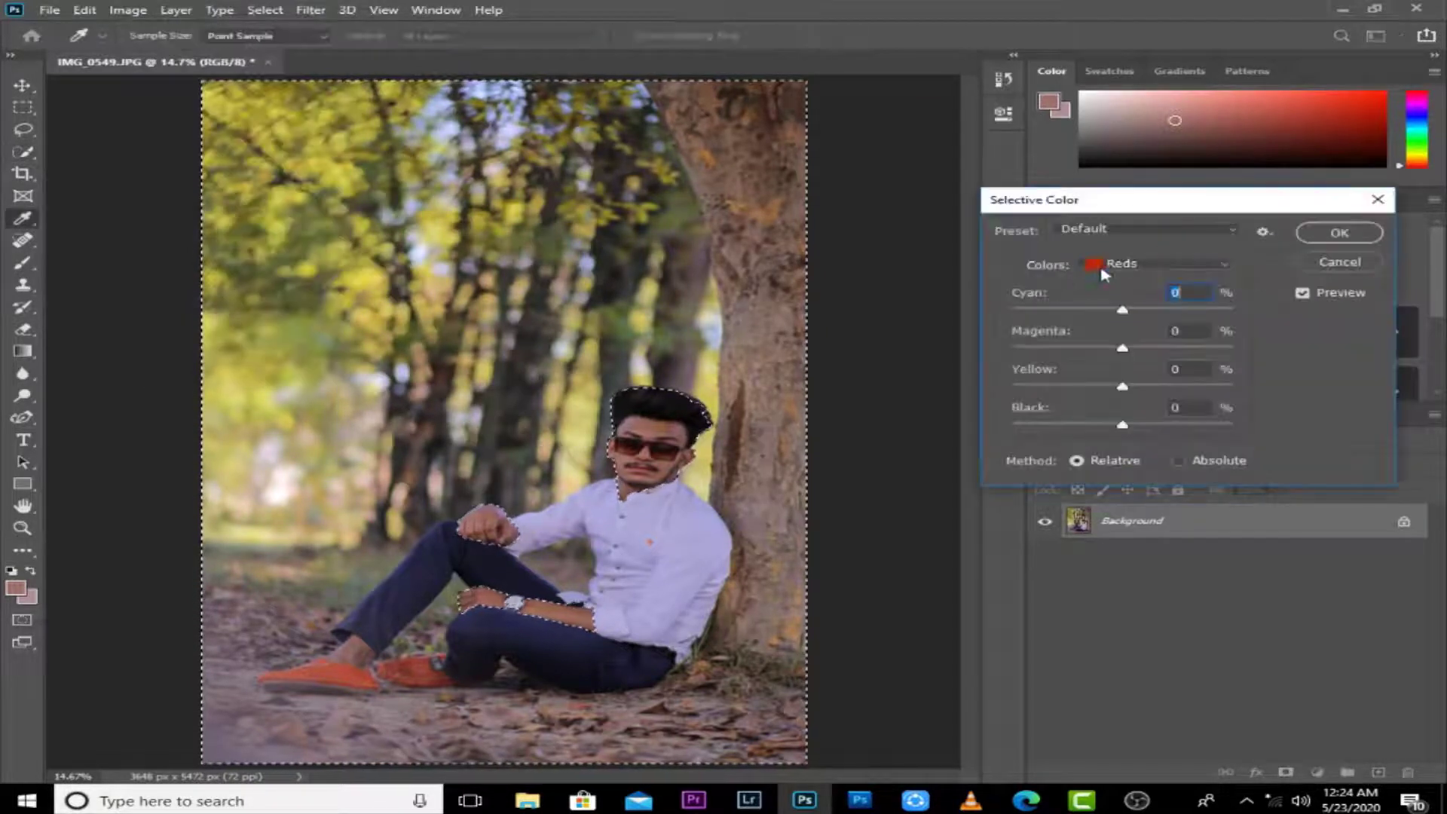
click(1153, 264)
click(1116, 298)
drag(1071, 309, 1021, 310)
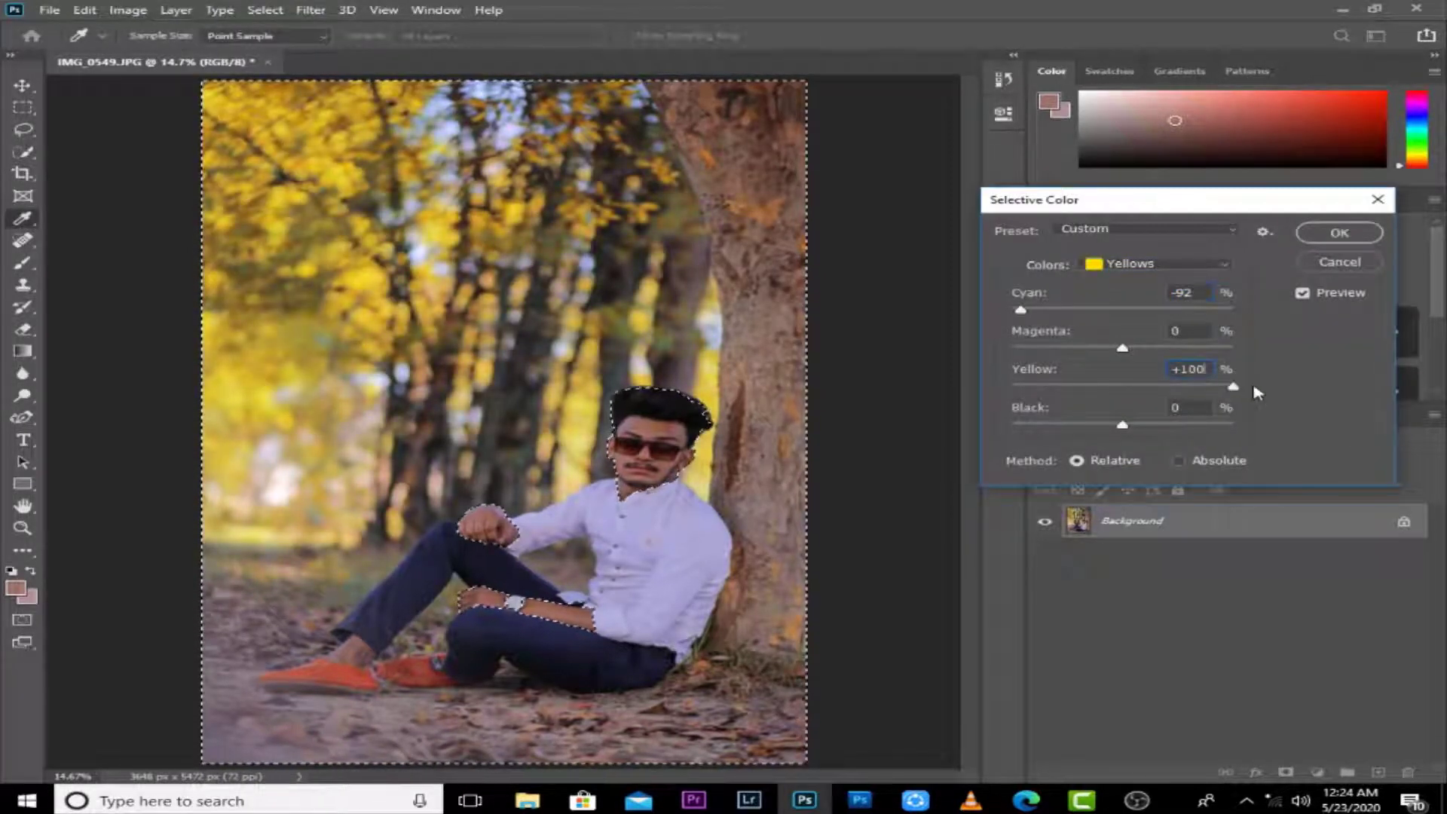
key(Return)
Step: Adjust the reds in the selected area with Selective Color, setting Cyan to +100, Magenta to +18 and Yellow to -100
key(alt+i)
key(j)
key(s)
click(1154, 263)
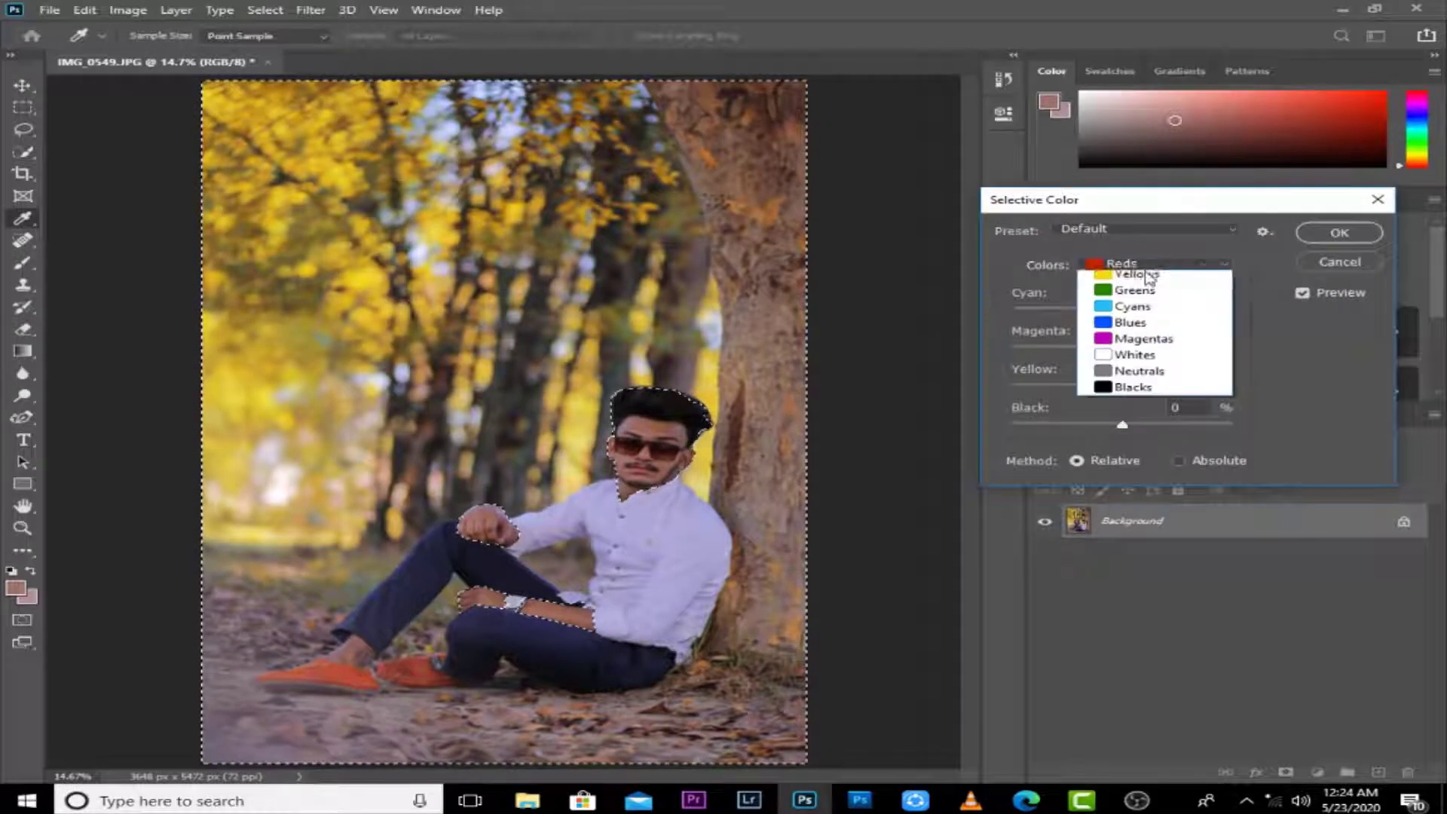
click(1149, 275)
drag(1122, 309, 1242, 350)
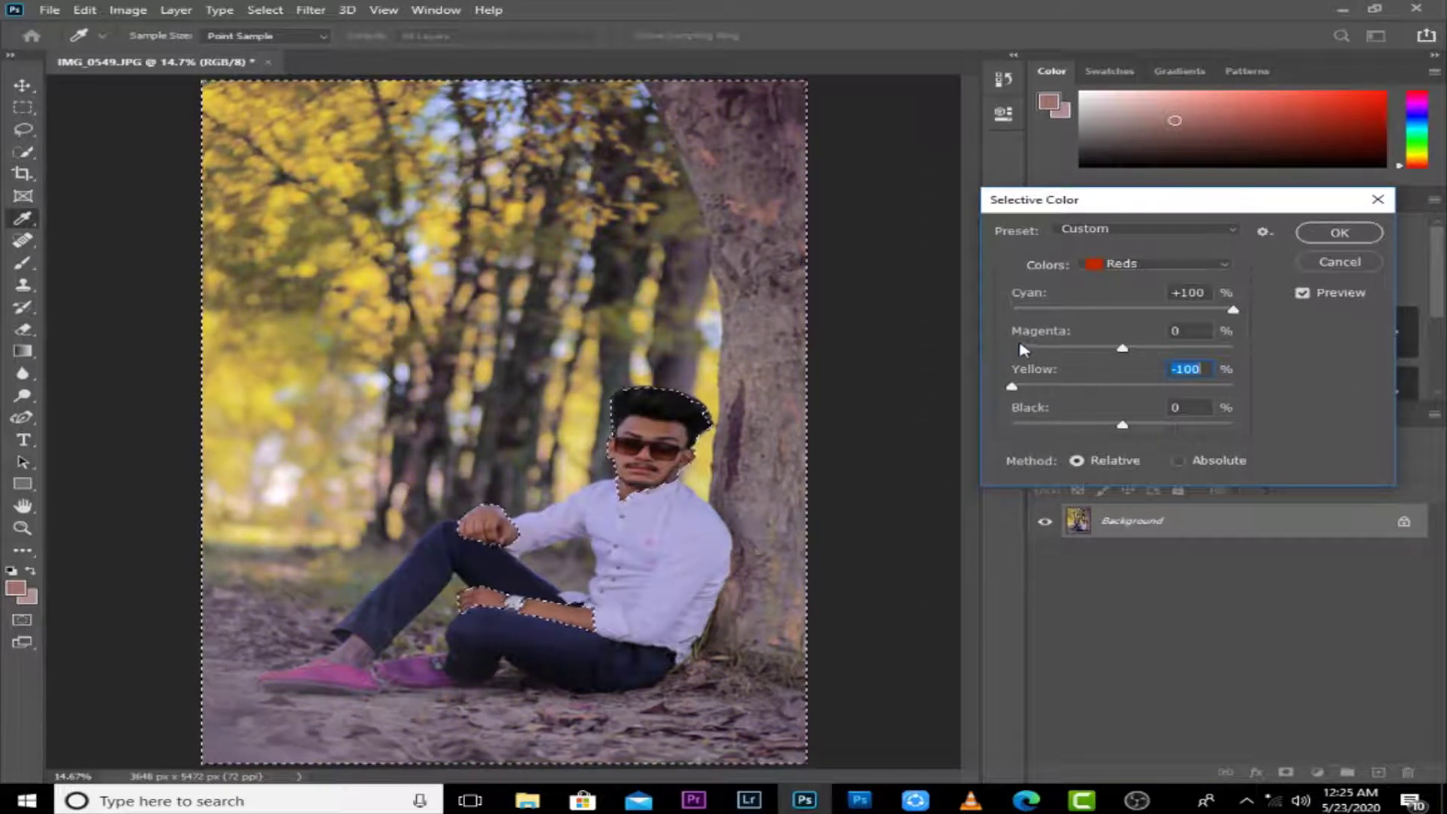
drag(1123, 348, 1161, 349)
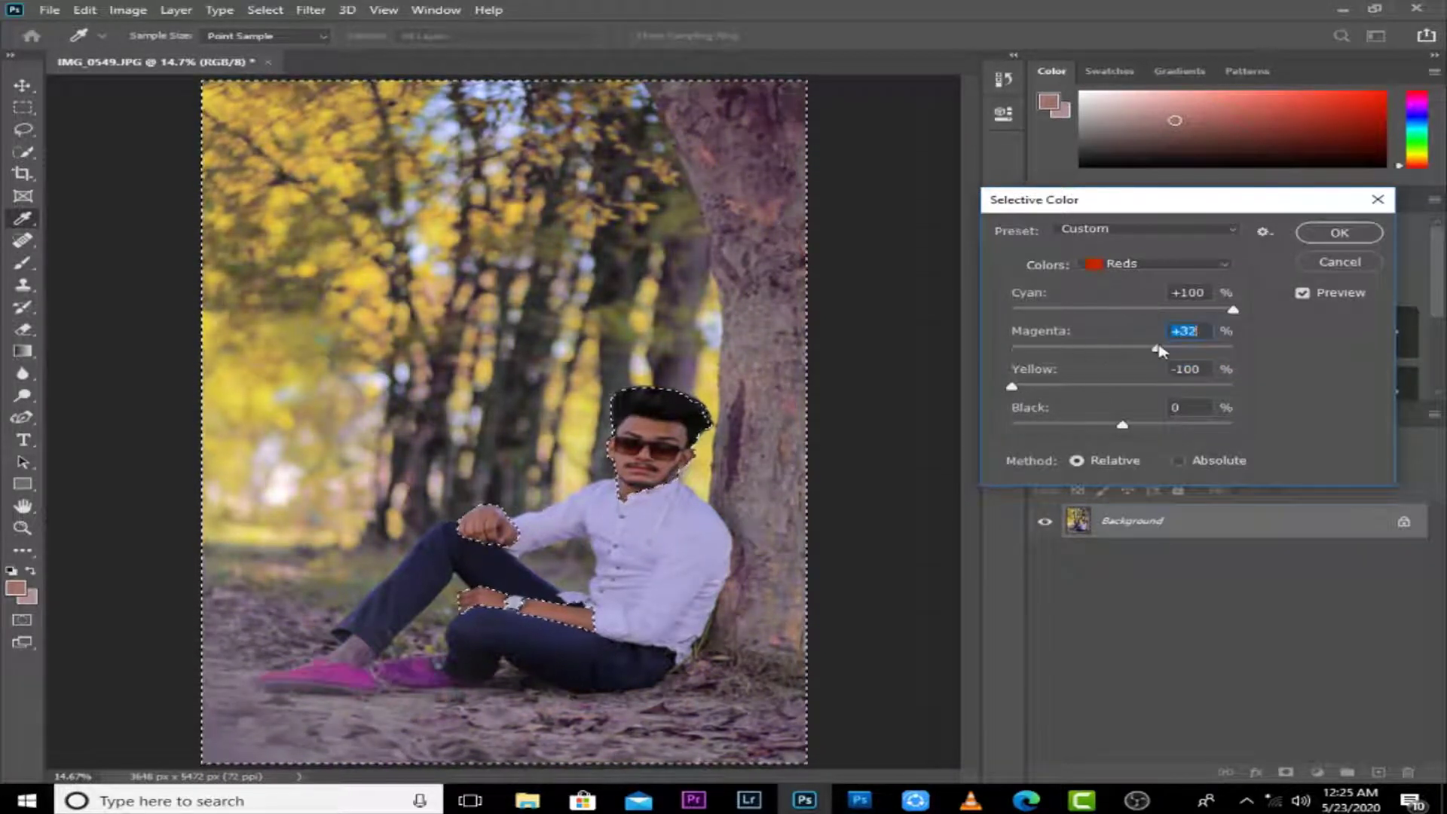
text(0)
click(1144, 350)
key(Return)
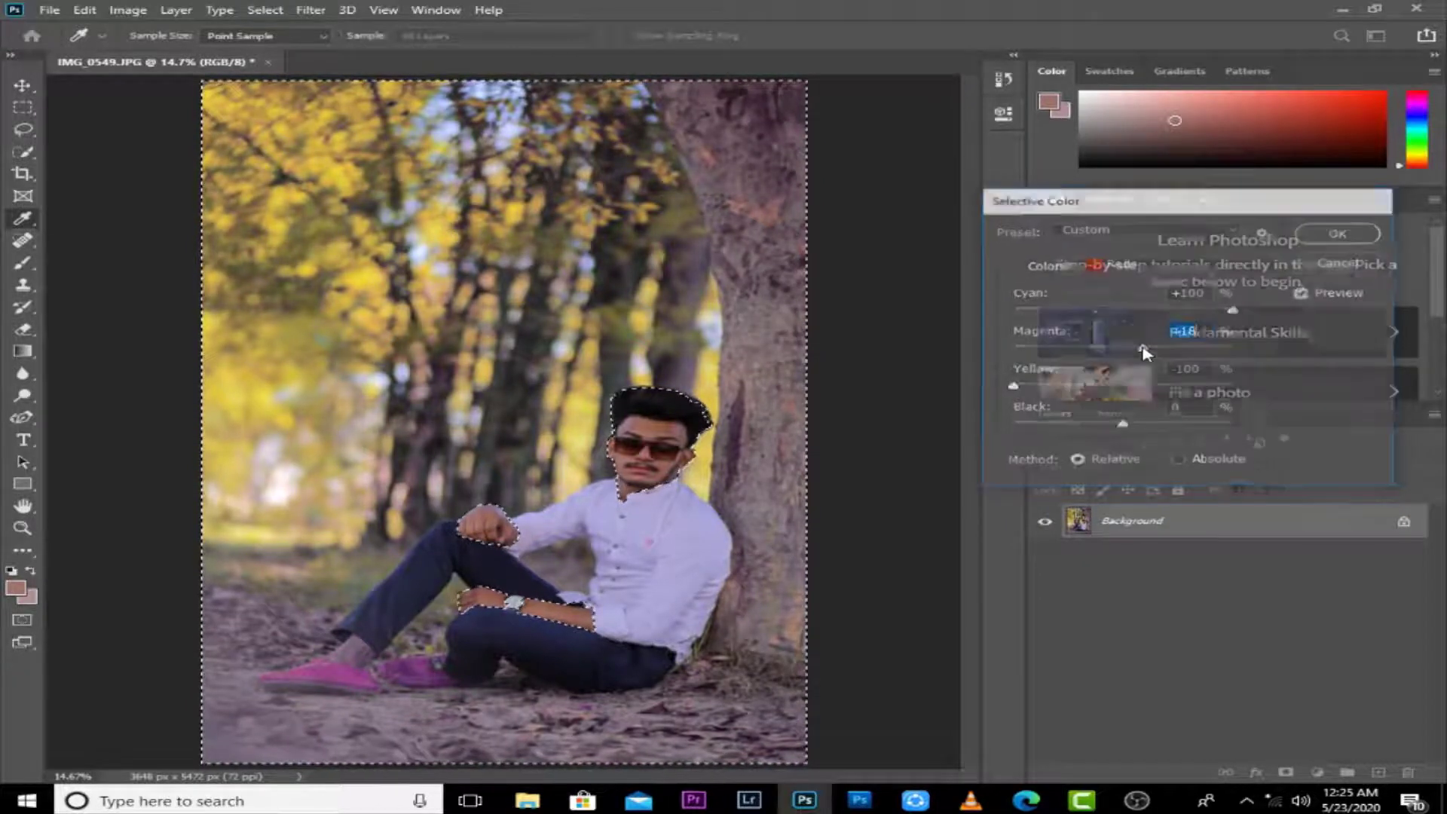
Step: Push the foliage toward golden orange with Selective Color, lowering Cyan and raising Yellow in the yellows
key(alt+i)
key(j)
key(s)
click(1161, 264)
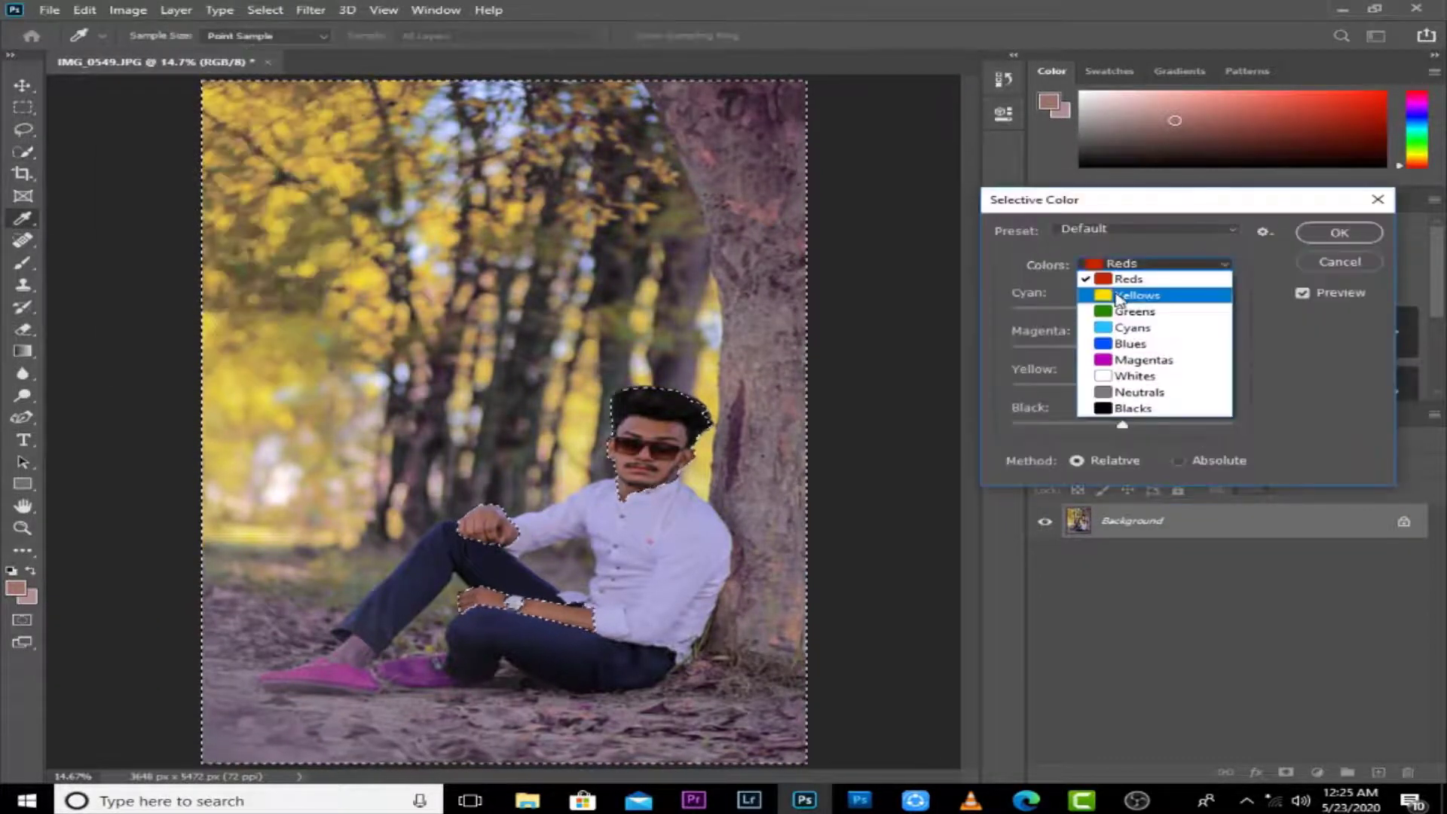
click(1138, 302)
drag(1122, 310, 1026, 313)
click(1214, 389)
key(Return)
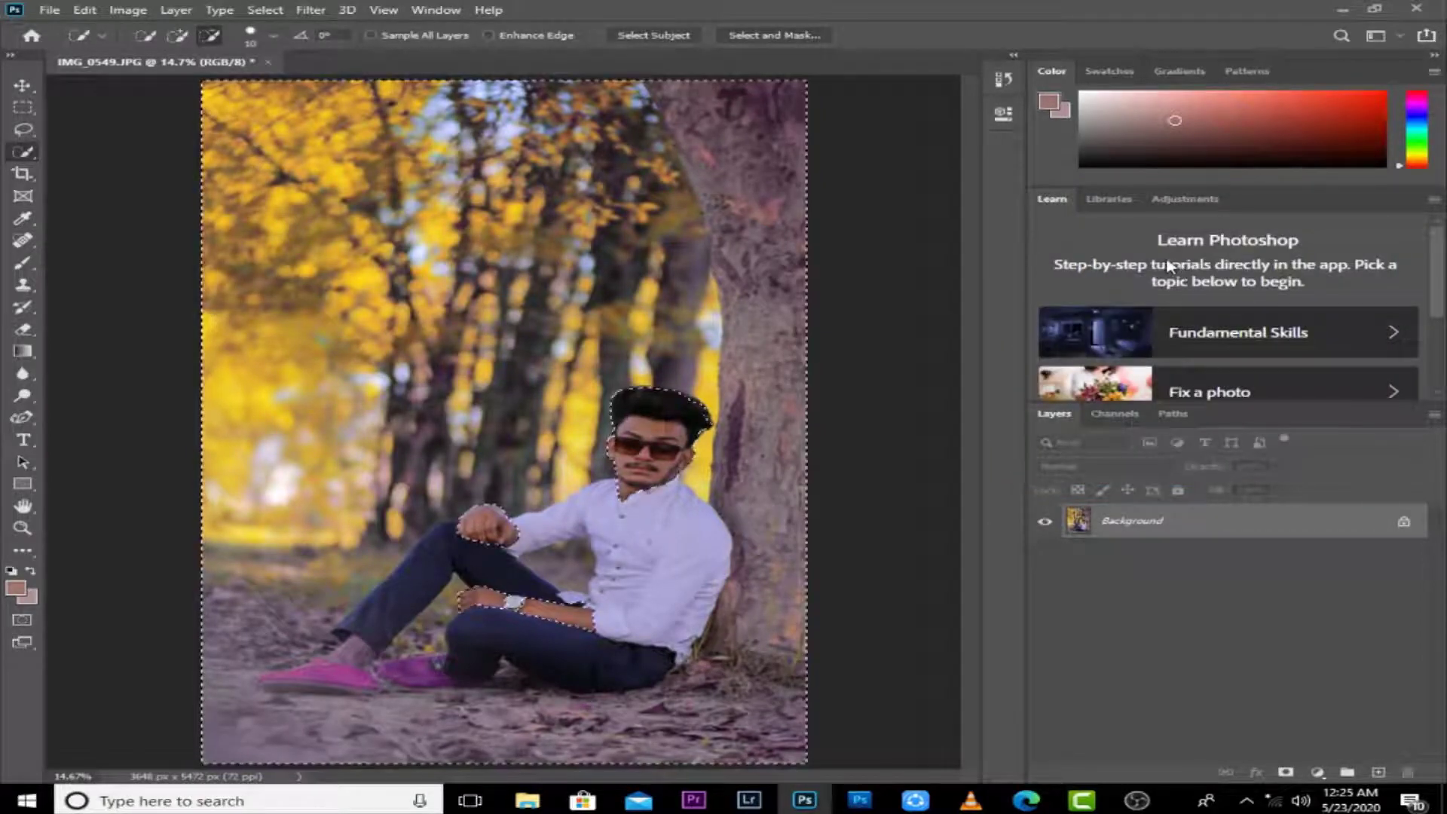
Step: Restore the earlier colours of the shoes and ground with the History Brush at size 1100, keeping the selection active
key(y)
key(bracketright)
key(bracketright)
key(bracketright)
key(bracketright)
key(bracketright)
key(bracketright)
key(bracketright)
key(bracketright)
key(bracketright)
key(bracketright)
key(bracketright)
key(bracketright)
key(bracketright)
key(bracketright)
mouse_move(693, 671)
mouse_down()
mouse_move(443, 724)
mouse_move(241, 659)
mouse_up()
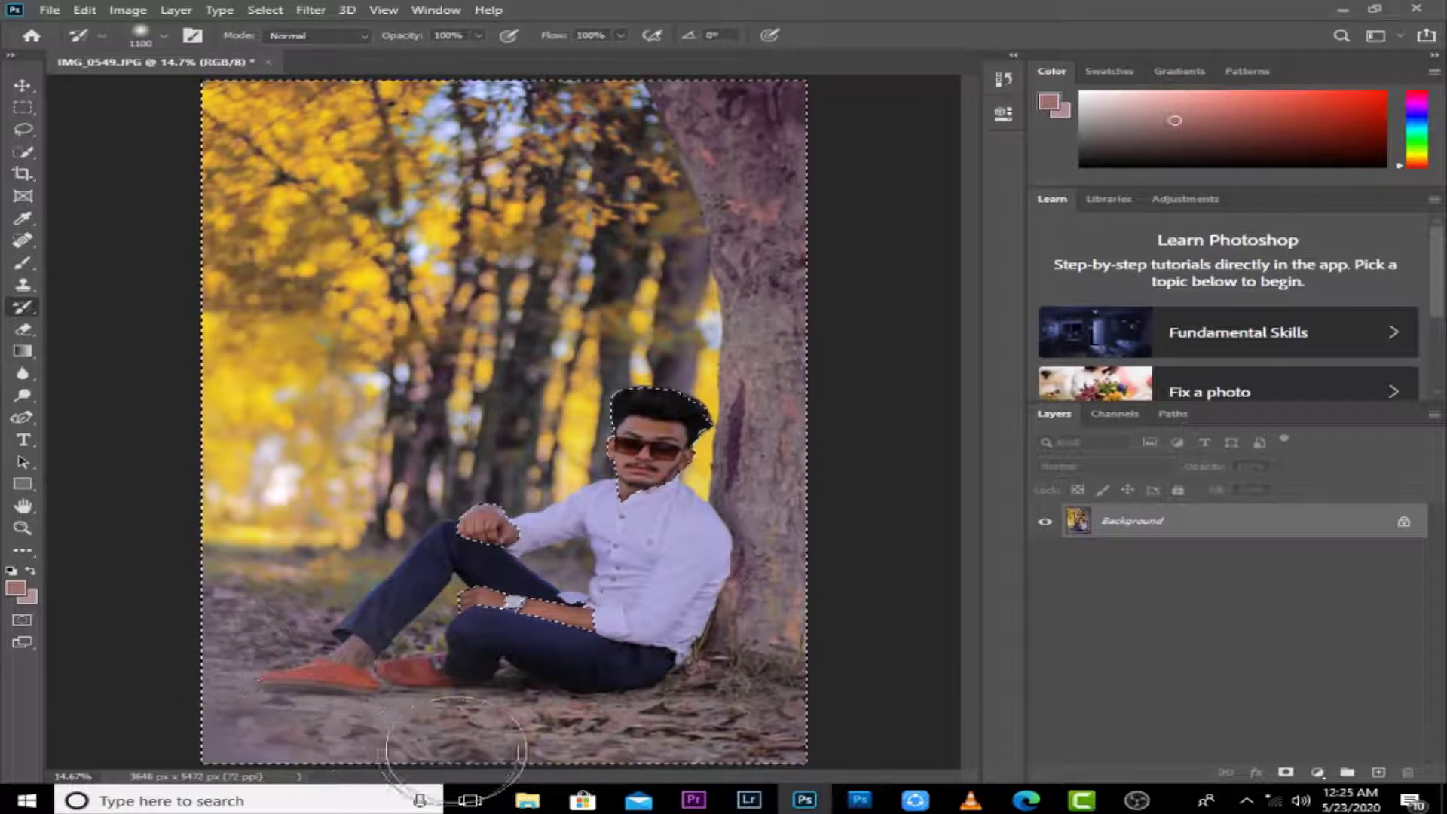
key(ctrl+d)
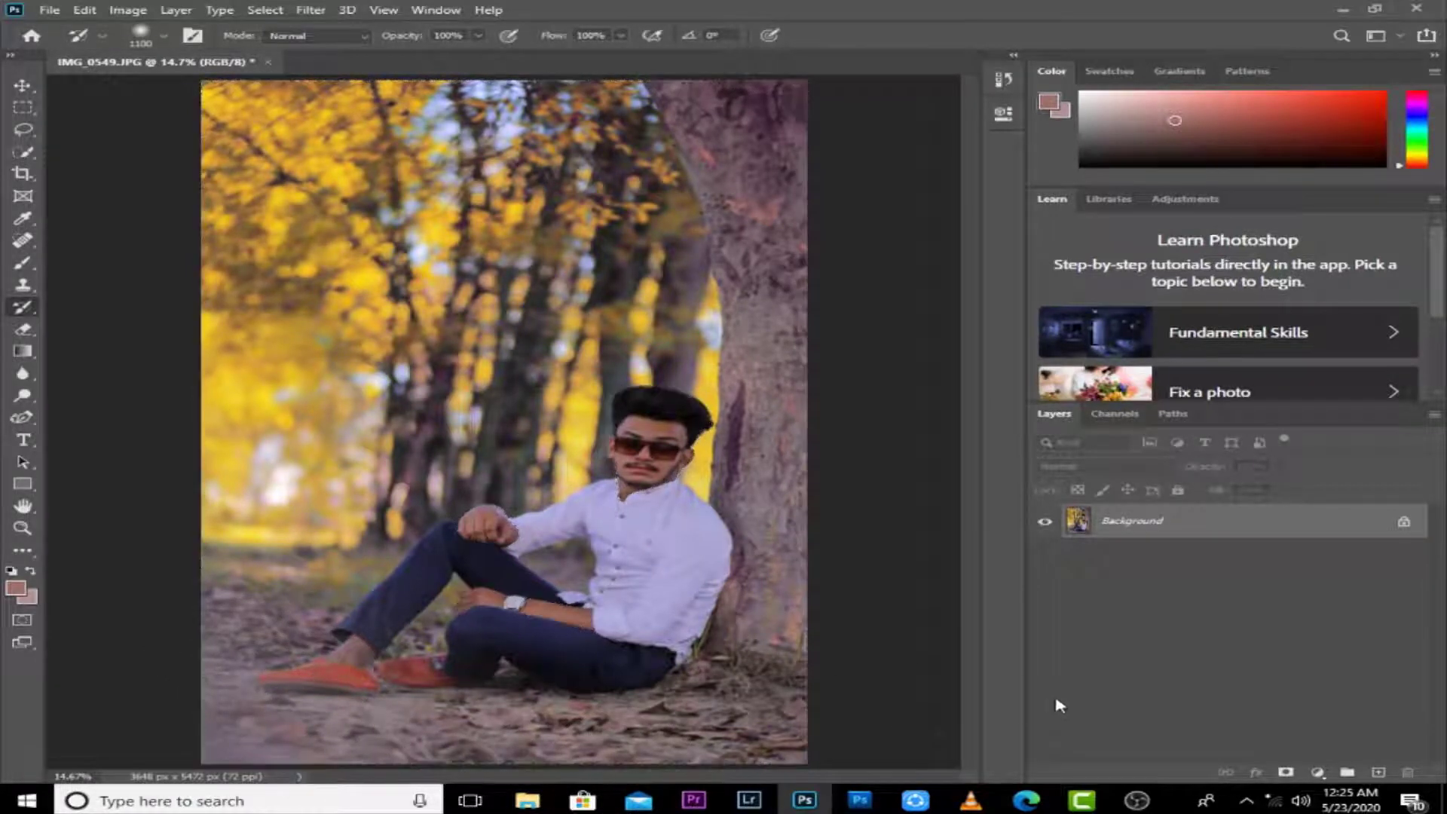
key(ctrl+shift+d)
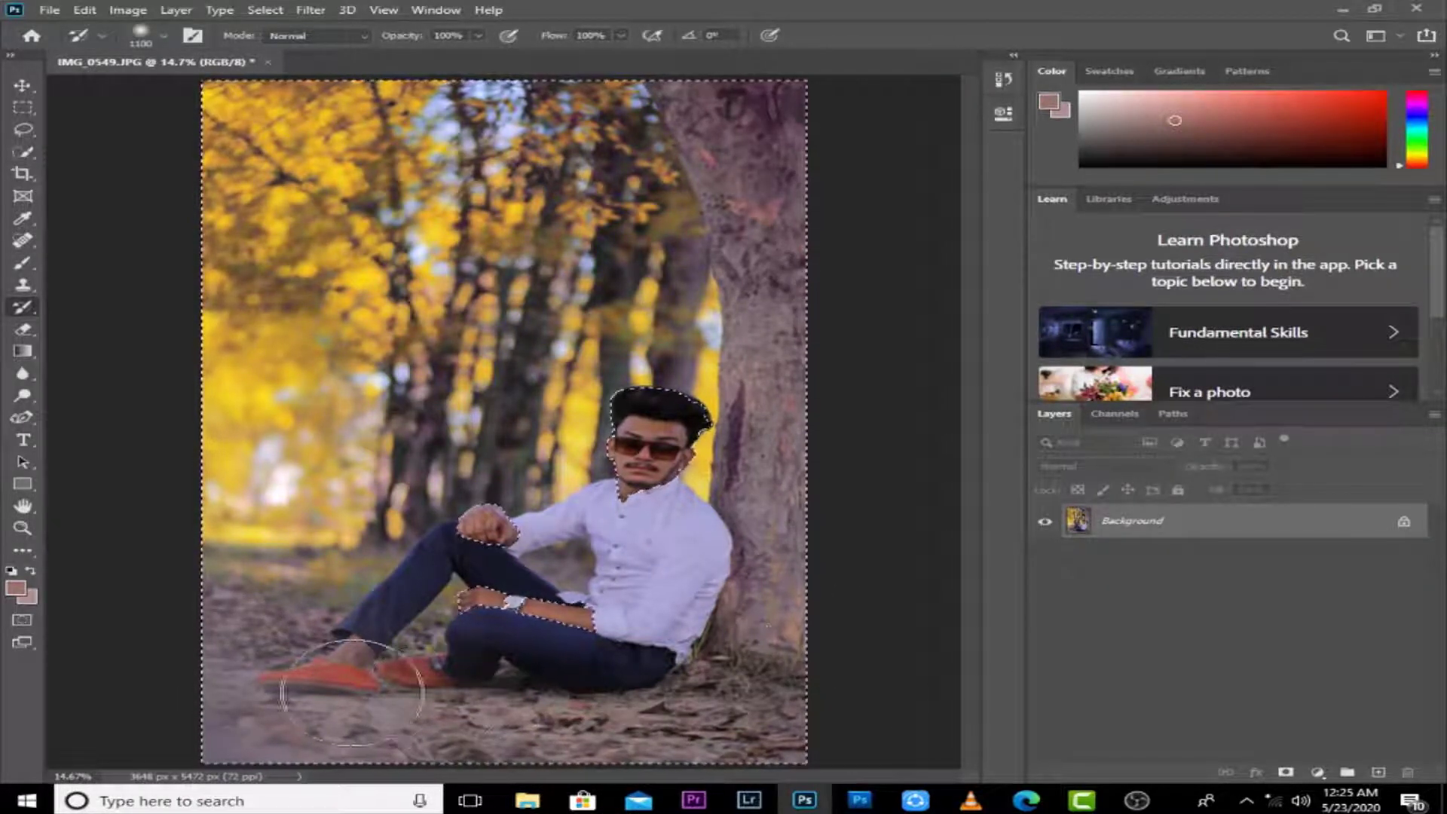
Step: Try adjusting the reds with Selective Color at Cyan +50, Magenta +16 and Yellow +58
key(alt+i)
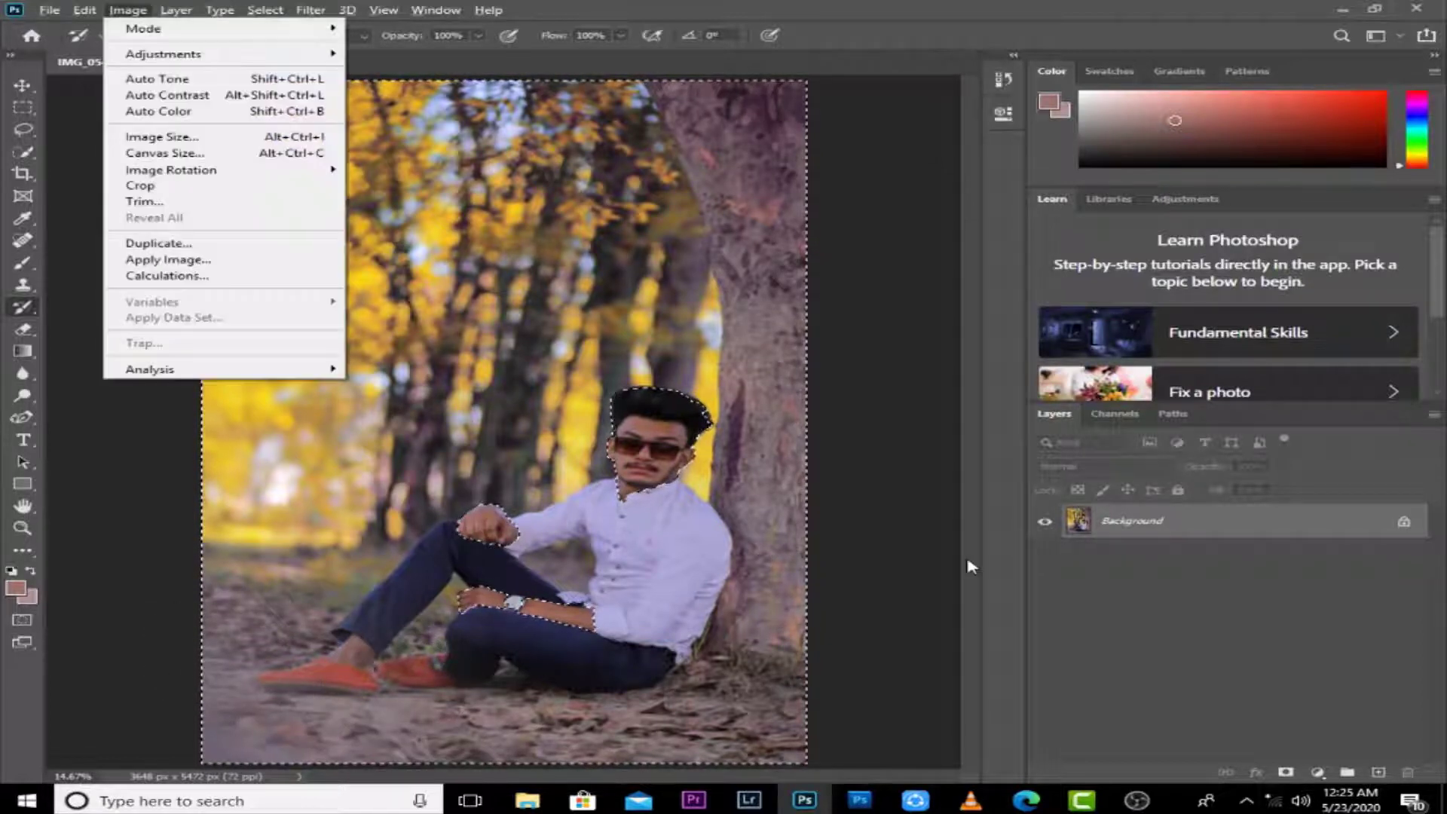
key(a)
key(s)
drag(1122, 310, 1178, 310)
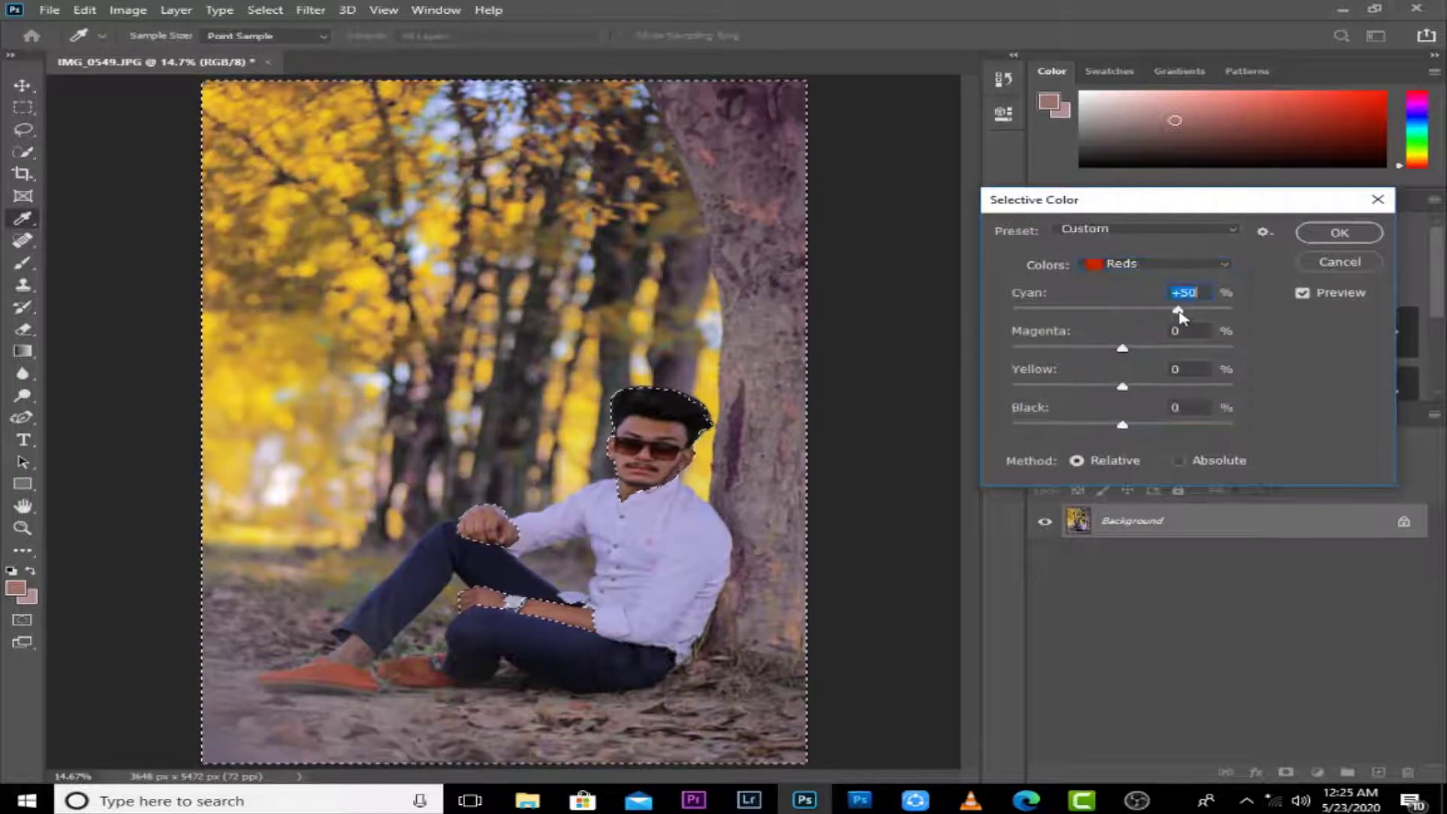
click(1031, 387)
mouse_move(1122, 348)
mouse_down()
mouse_move(1063, 350)
mouse_move(1153, 348)
mouse_move(1140, 348)
mouse_up()
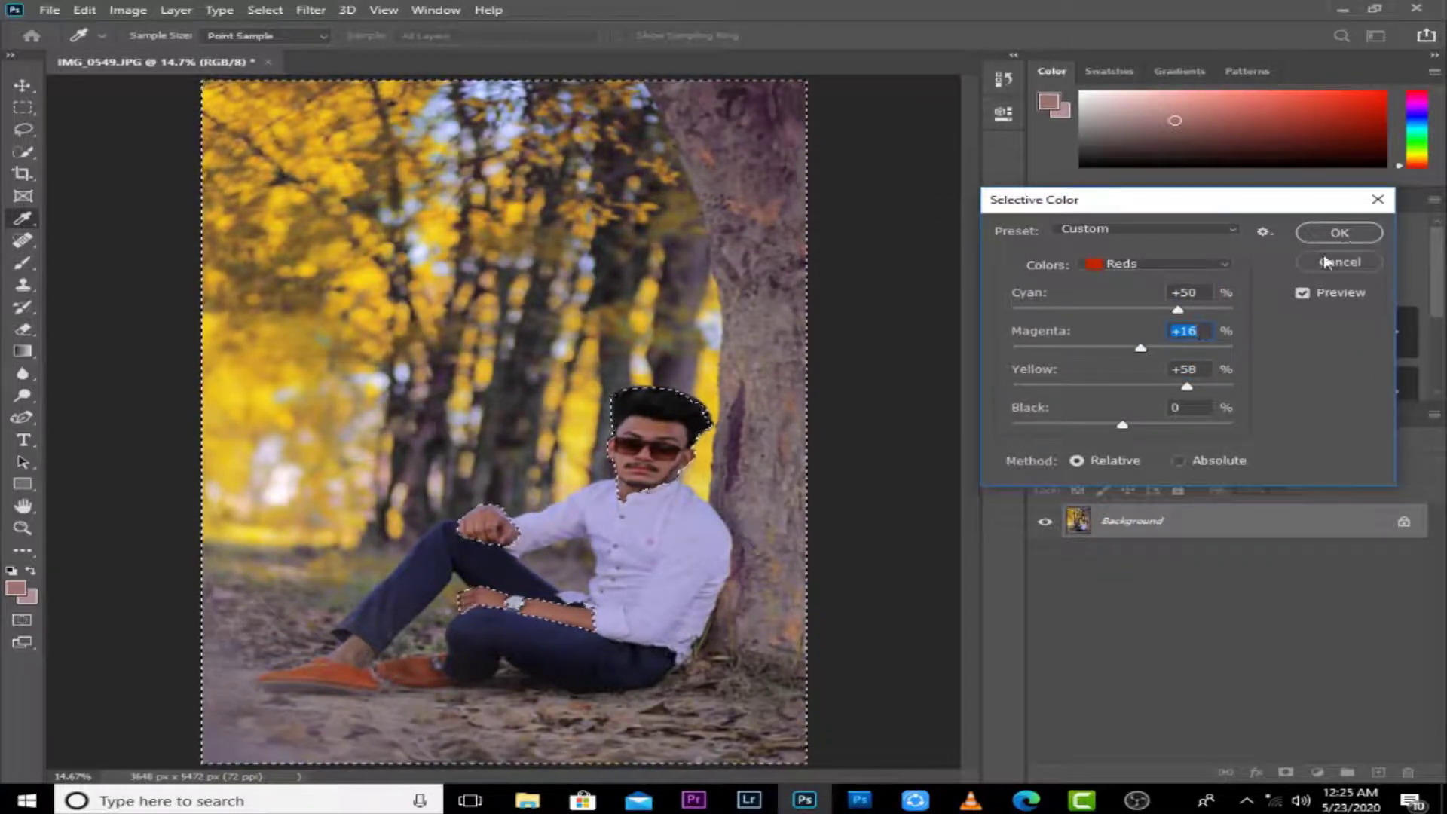
click(1340, 233)
key(y)
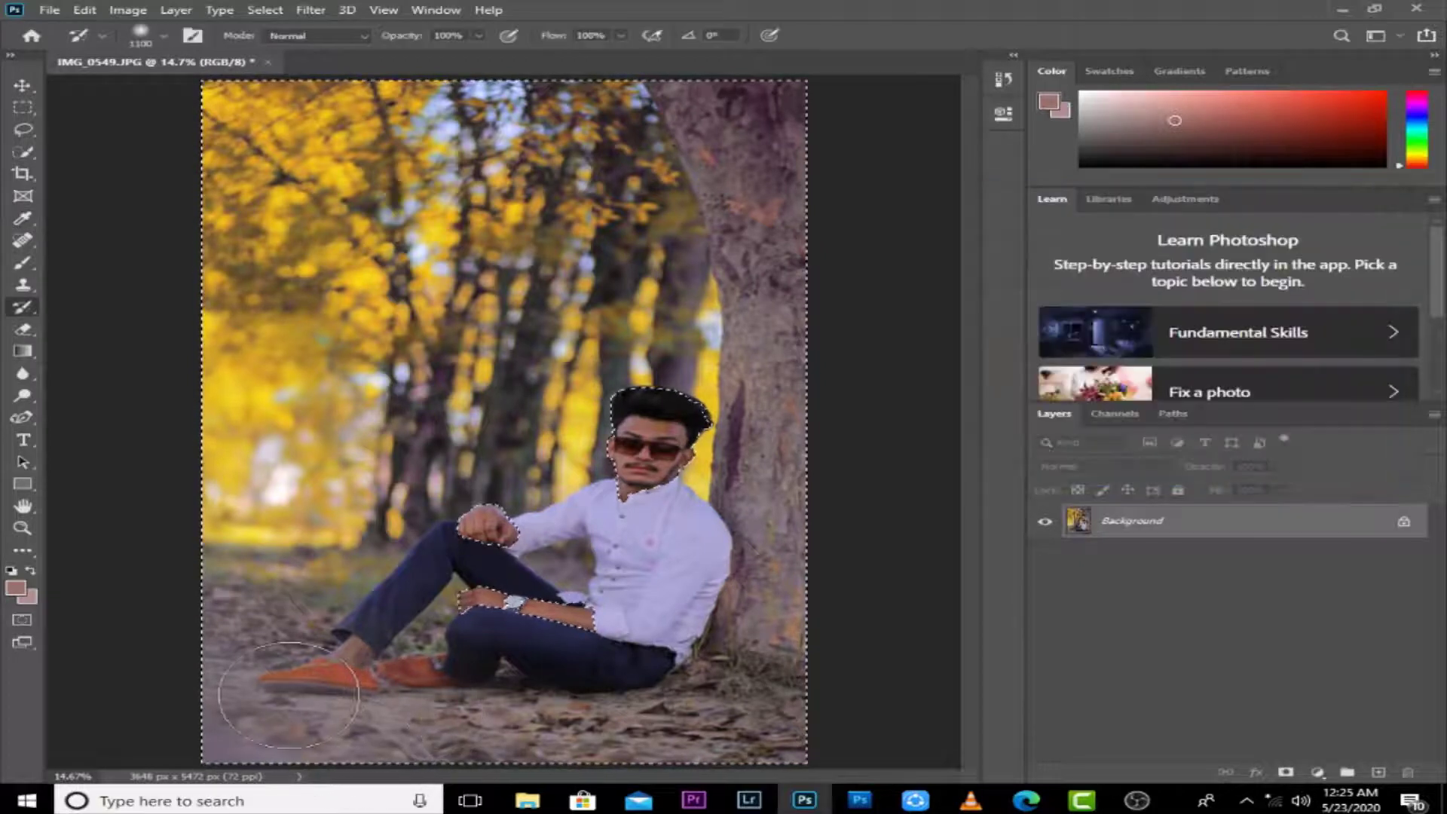
Step: Try a further Selective Color change to the yellows with Cyan -73 and Yellow +69
key(alt+i)
key(a)
key(s)
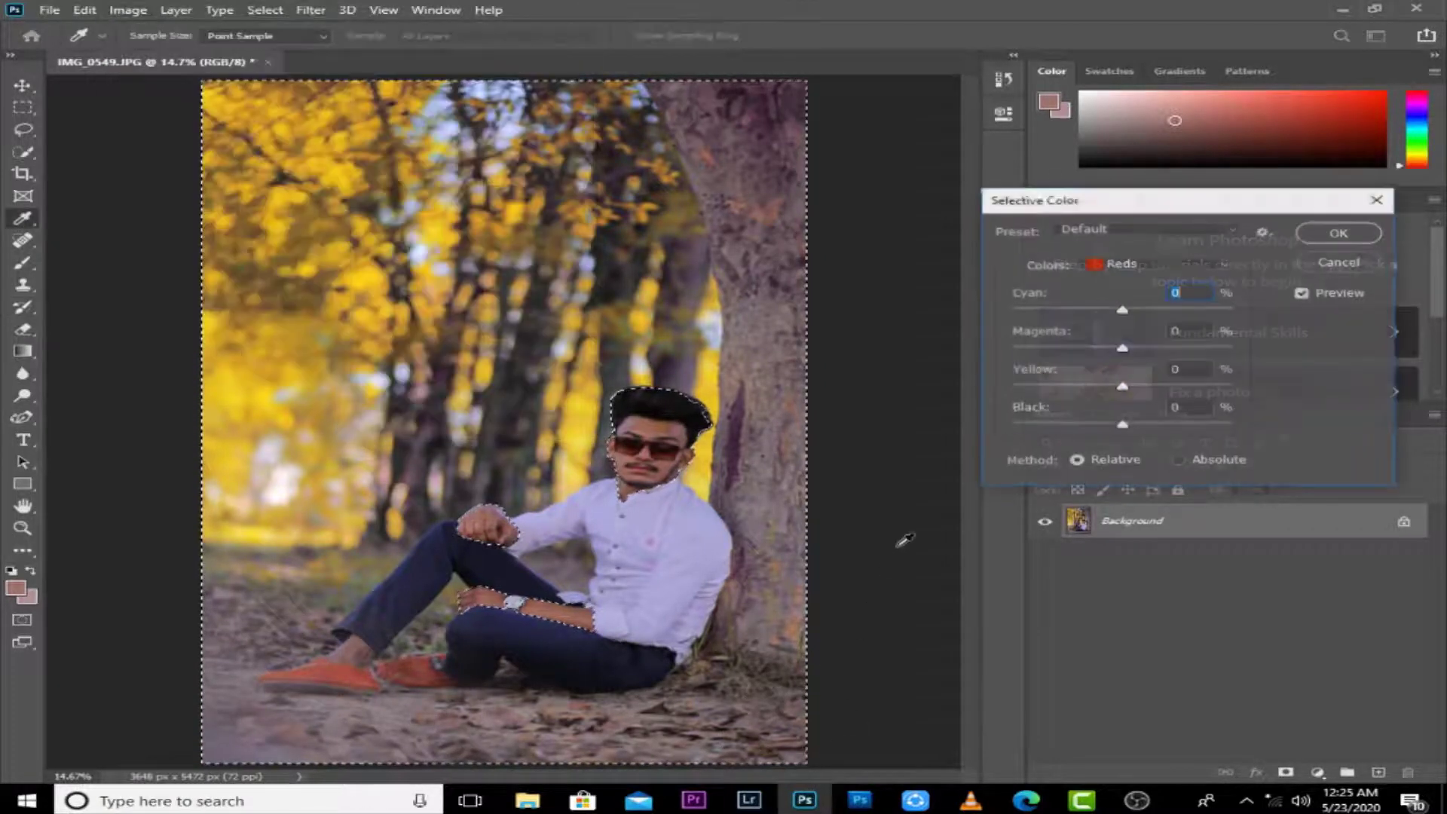
click(1127, 278)
click(1127, 297)
drag(1123, 310, 1041, 310)
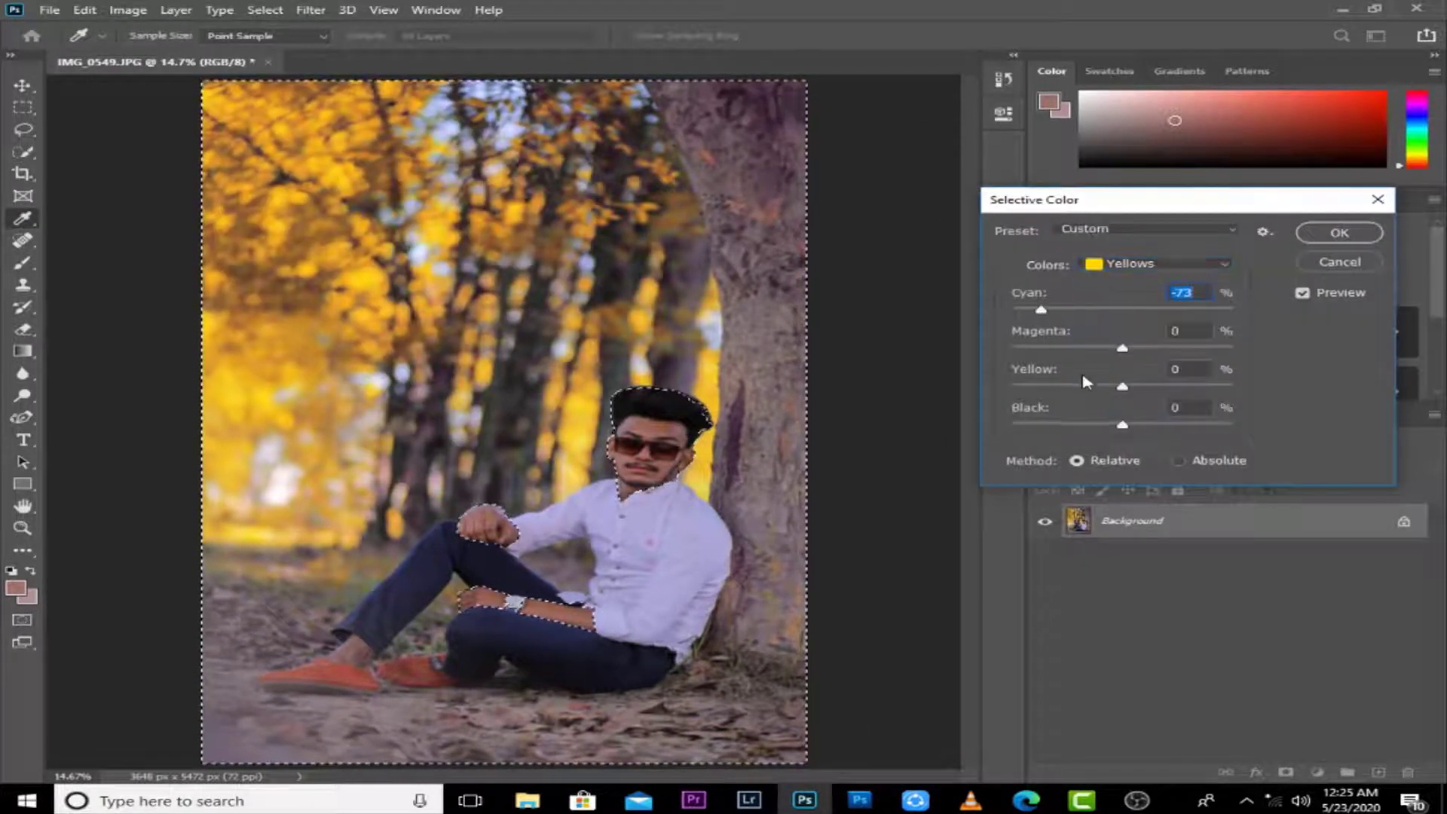
click(1022, 387)
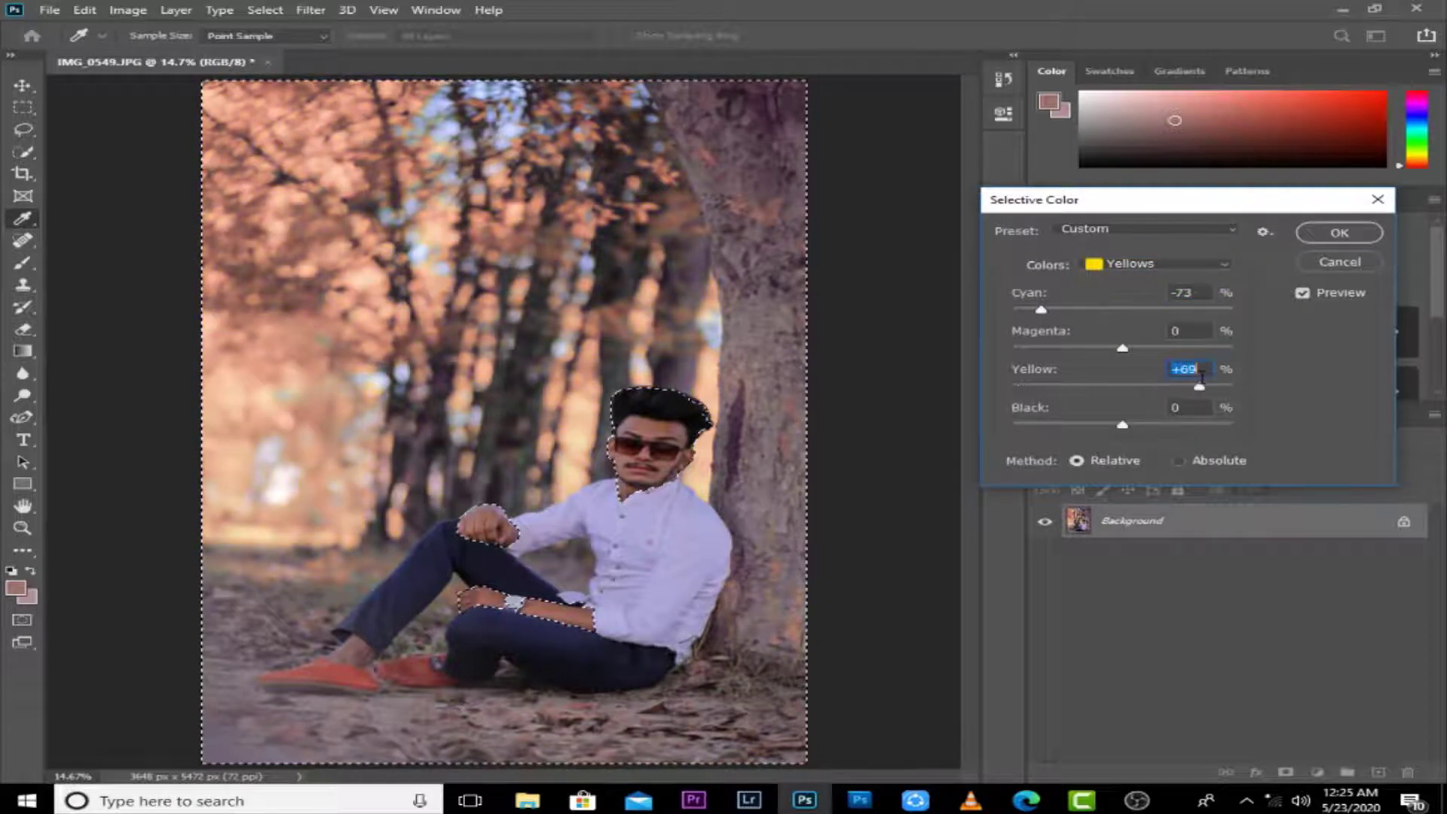
click(1338, 233)
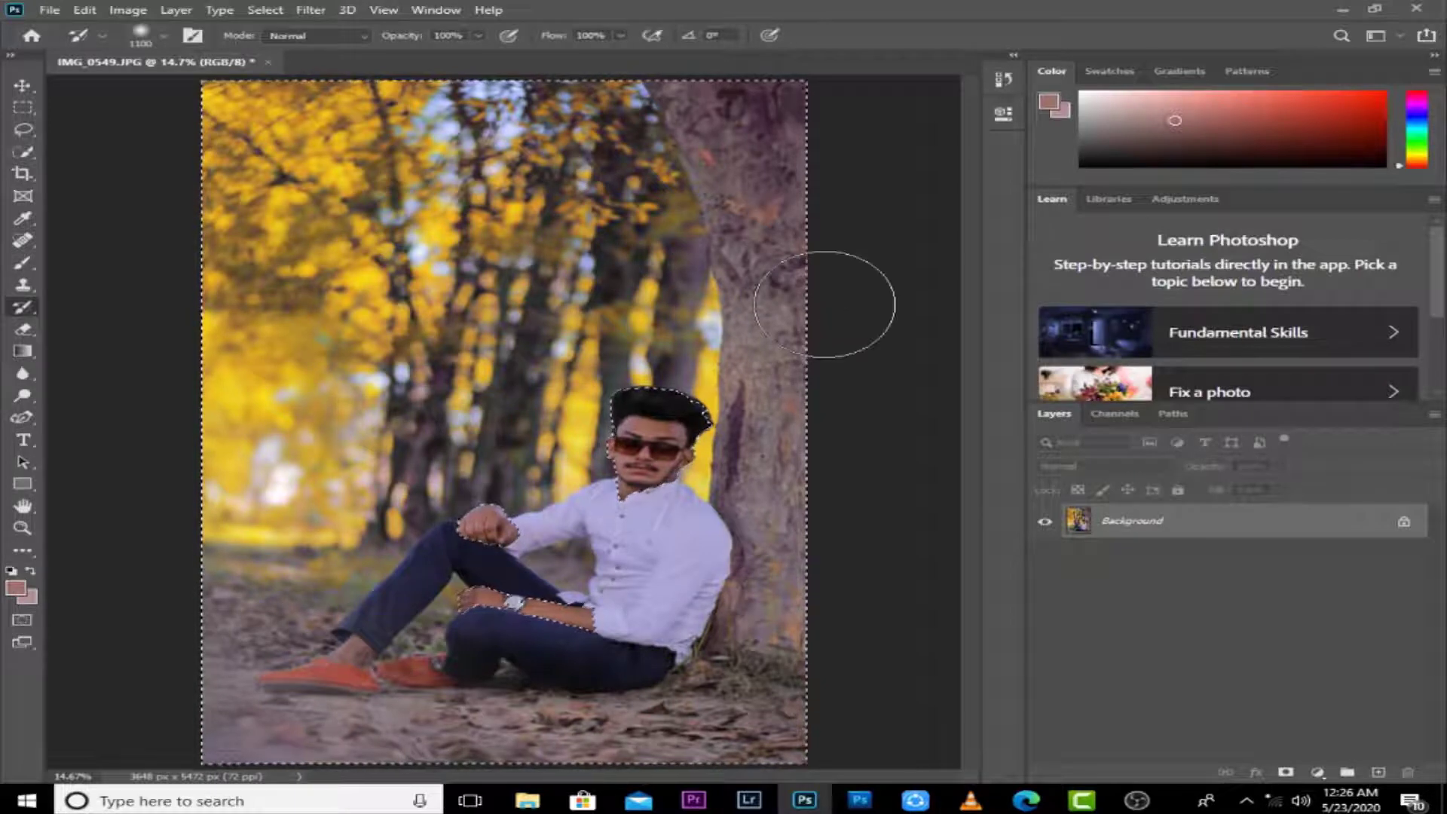
Step: Open the Camera Raw calibration settings and try Red Primary Hue -42, Green Primary Hue +100 and Blue Primary Hue +100
key(alt+i)
key(j)
key(s)
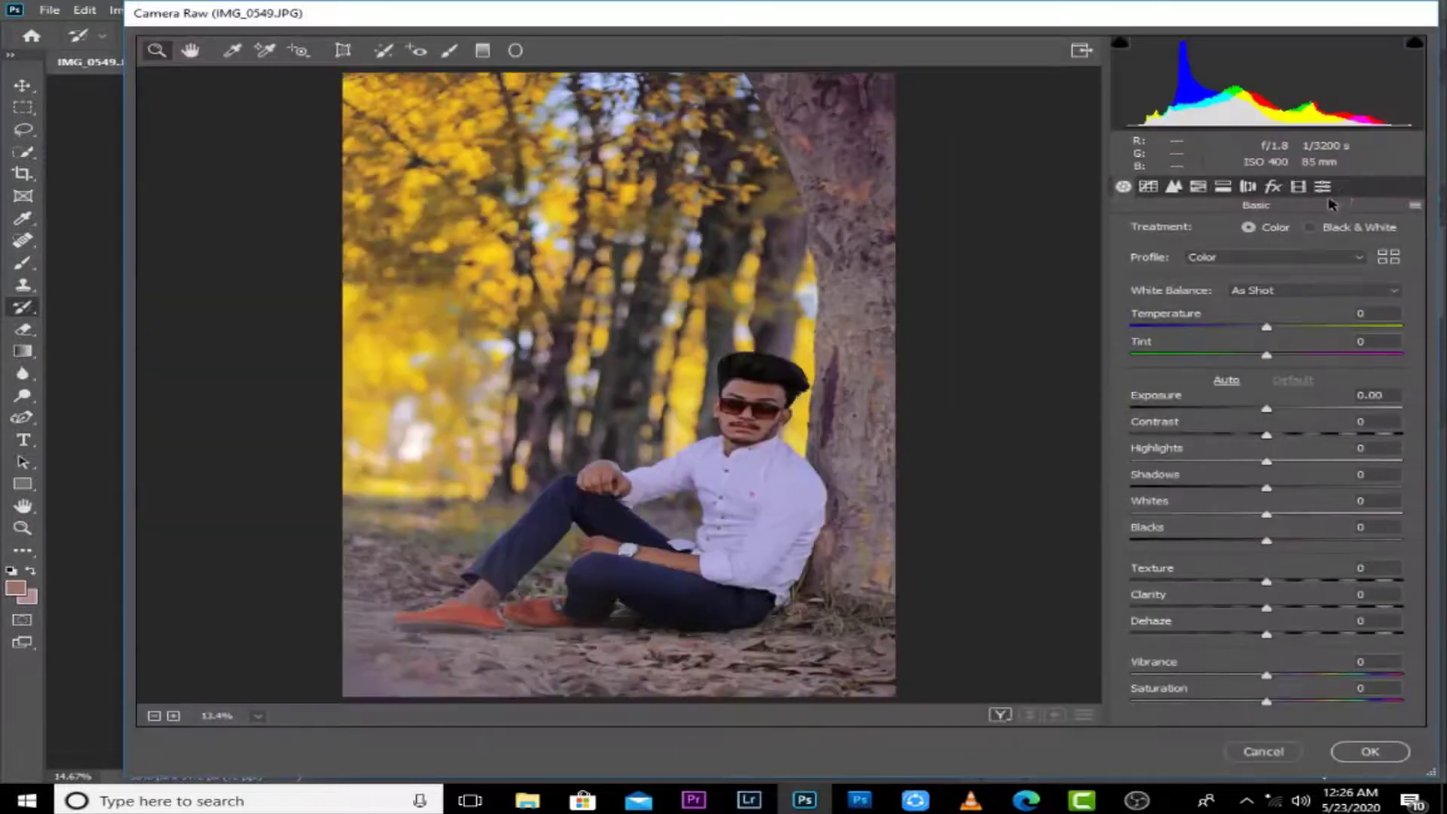
click(1323, 187)
drag(1292, 353, 1212, 355)
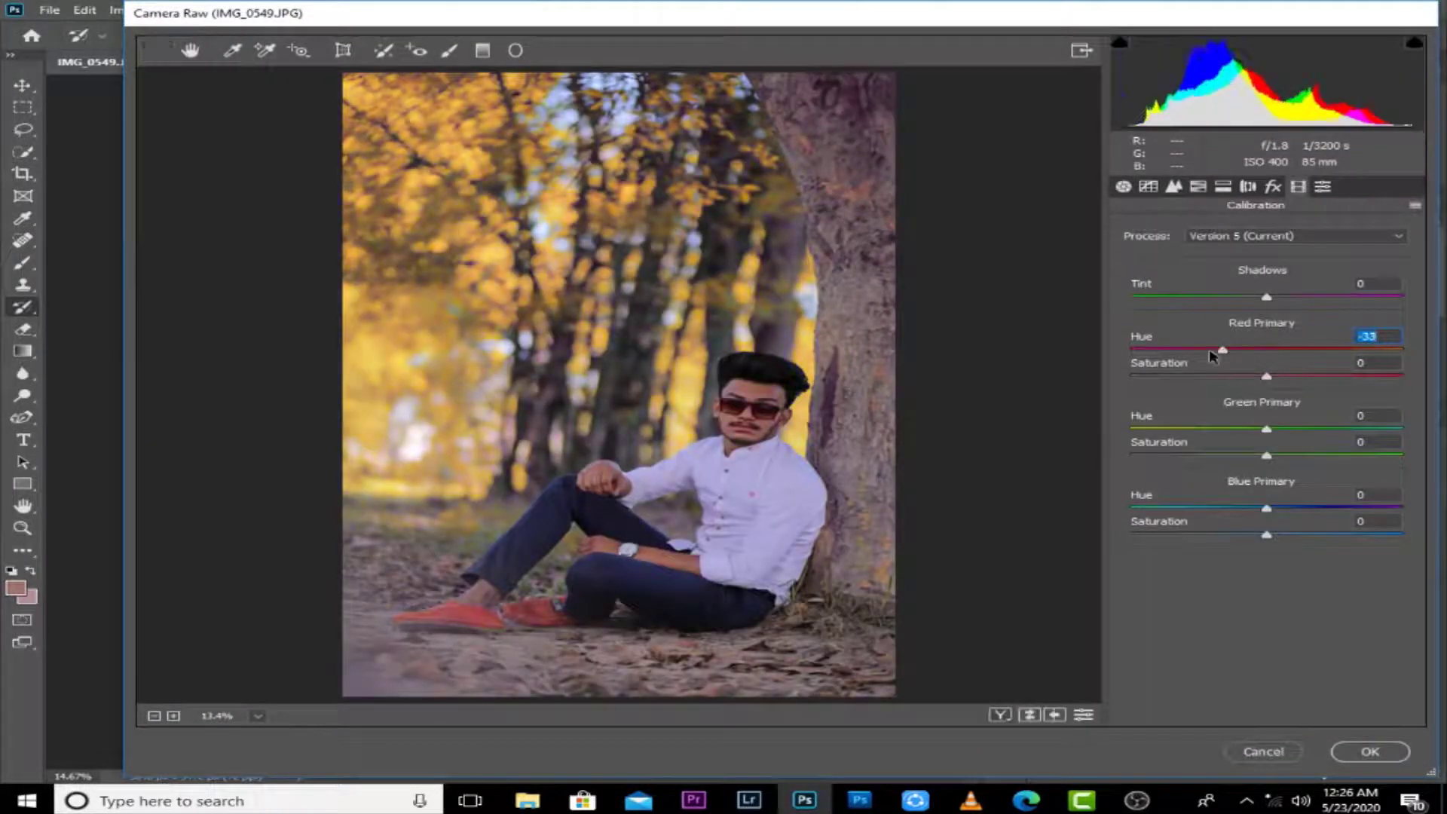
drag(1199, 428, 1440, 418)
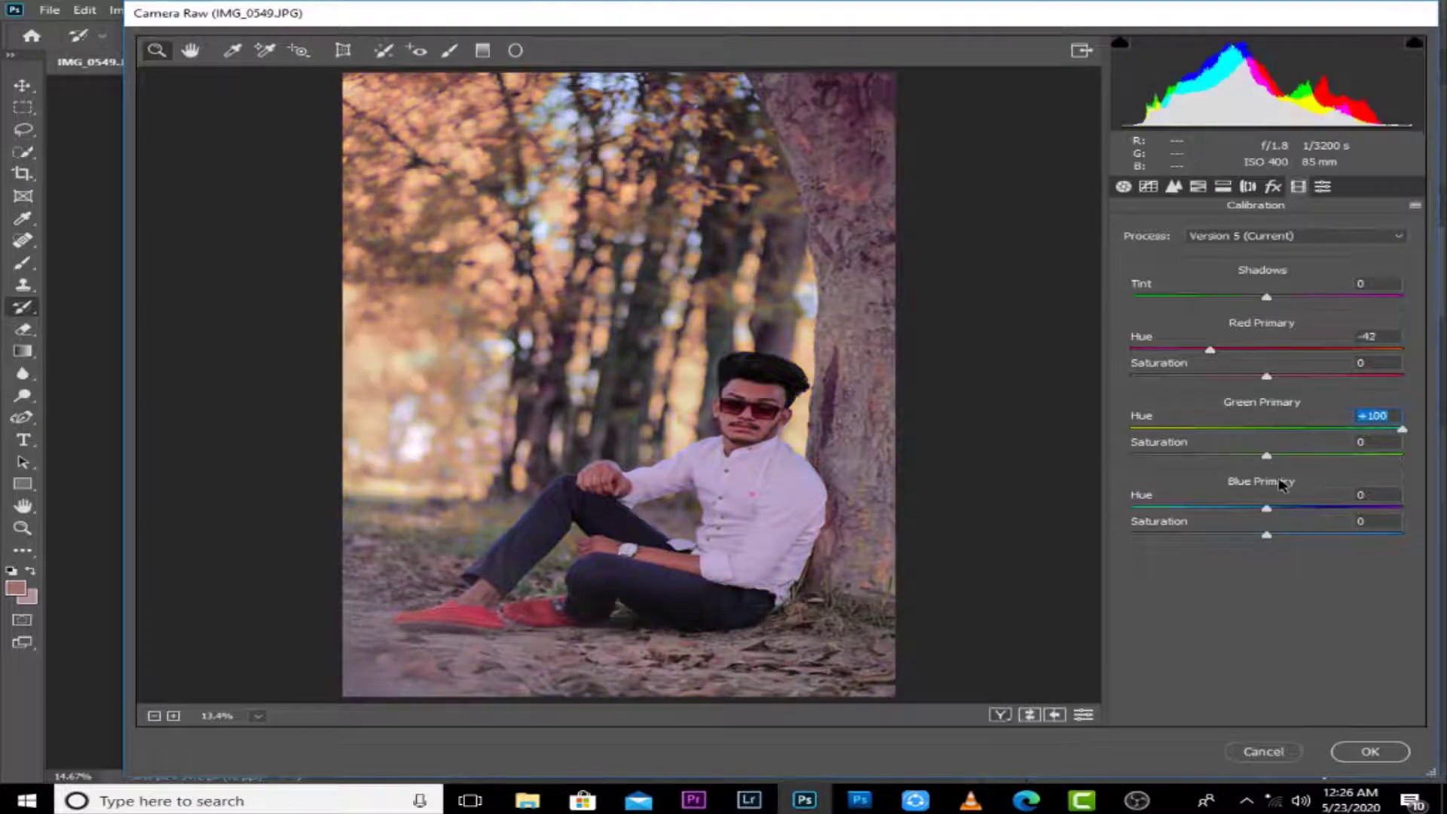
drag(1266, 509, 1086, 514)
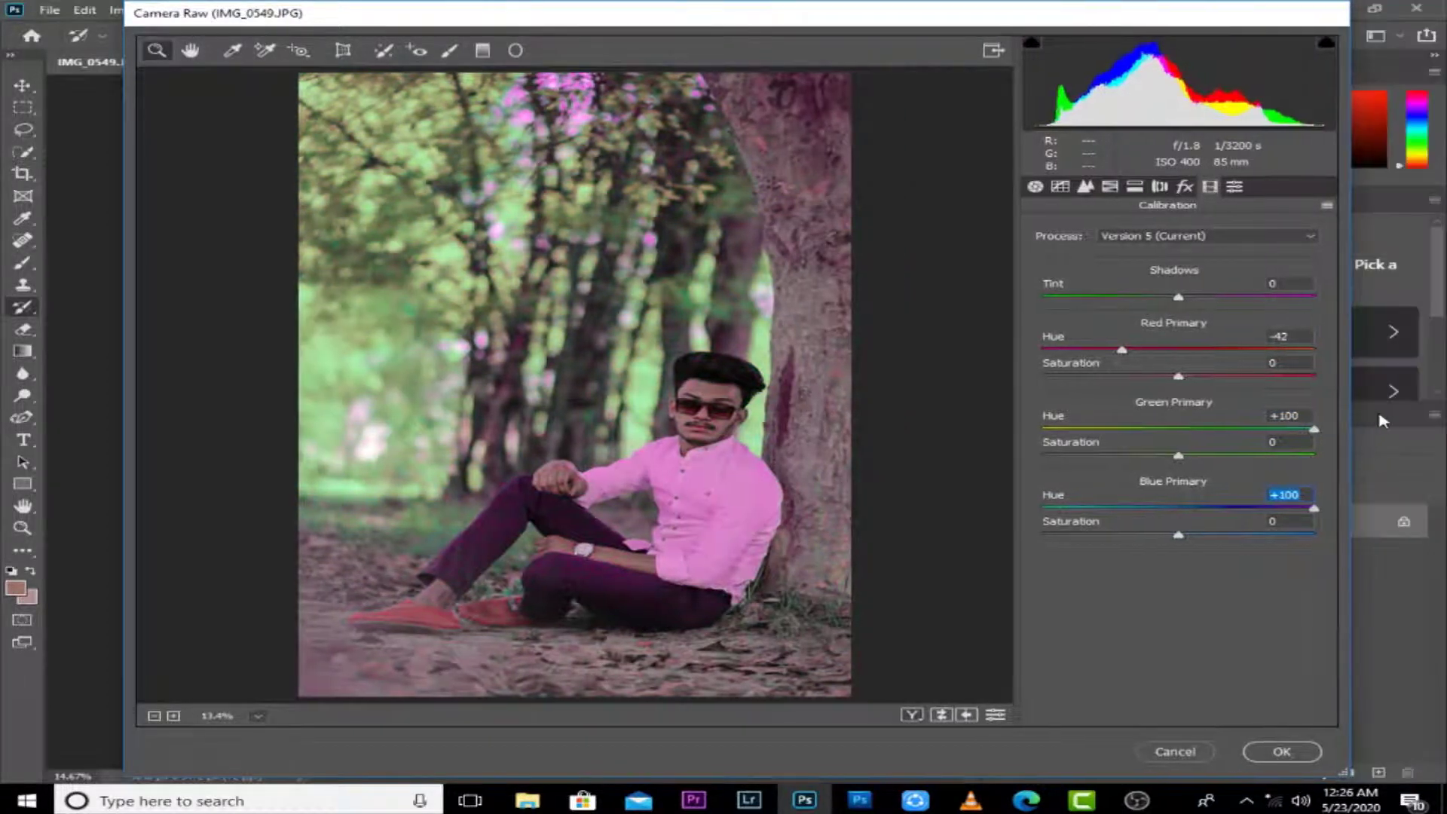
Step: Set Green Primary Hue to -53 and Red Primary Hue to +31, fine-tune the primary hues, and apply the calibration
drag(1179, 428, 1106, 430)
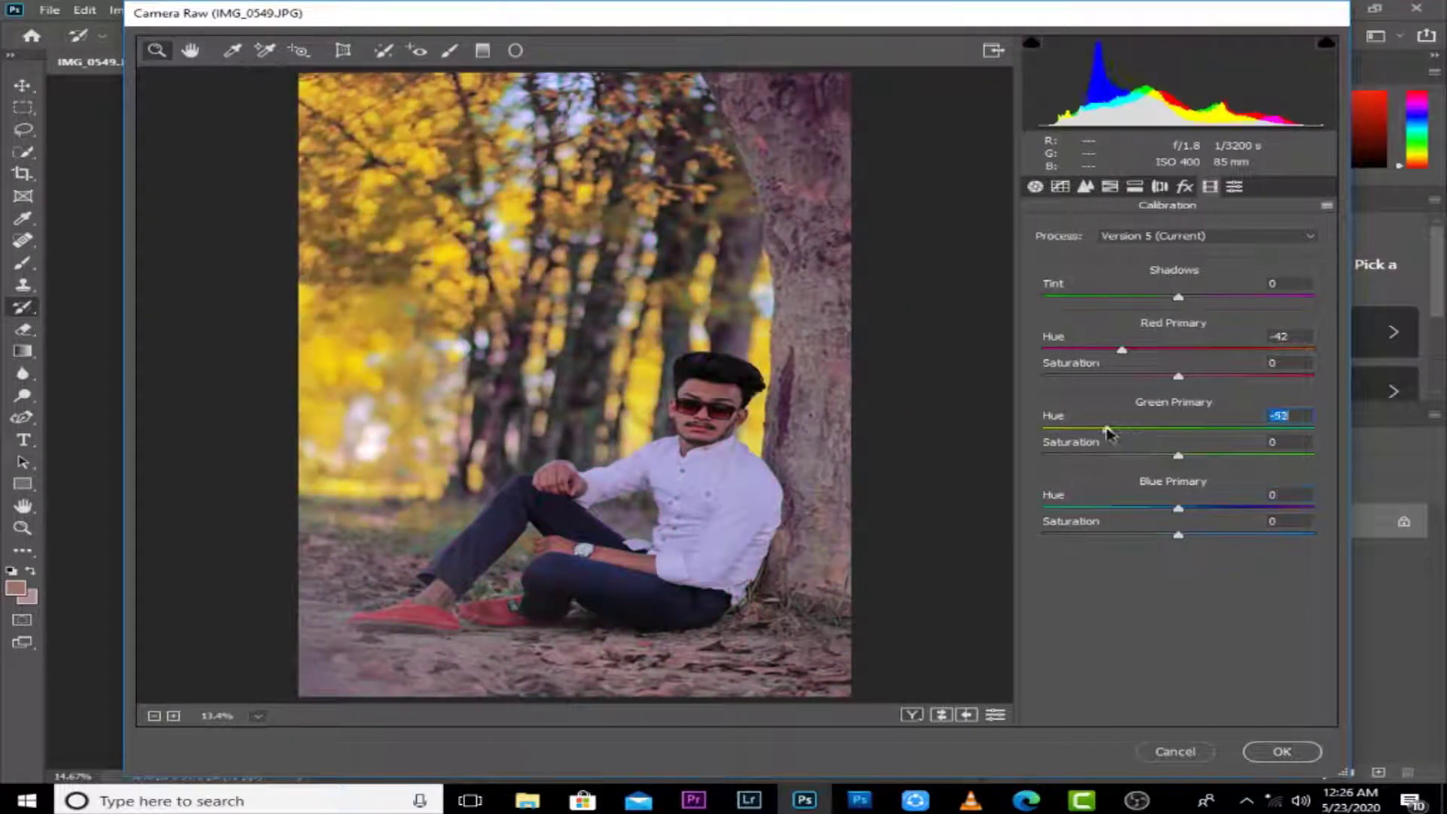
drag(1199, 345, 1264, 341)
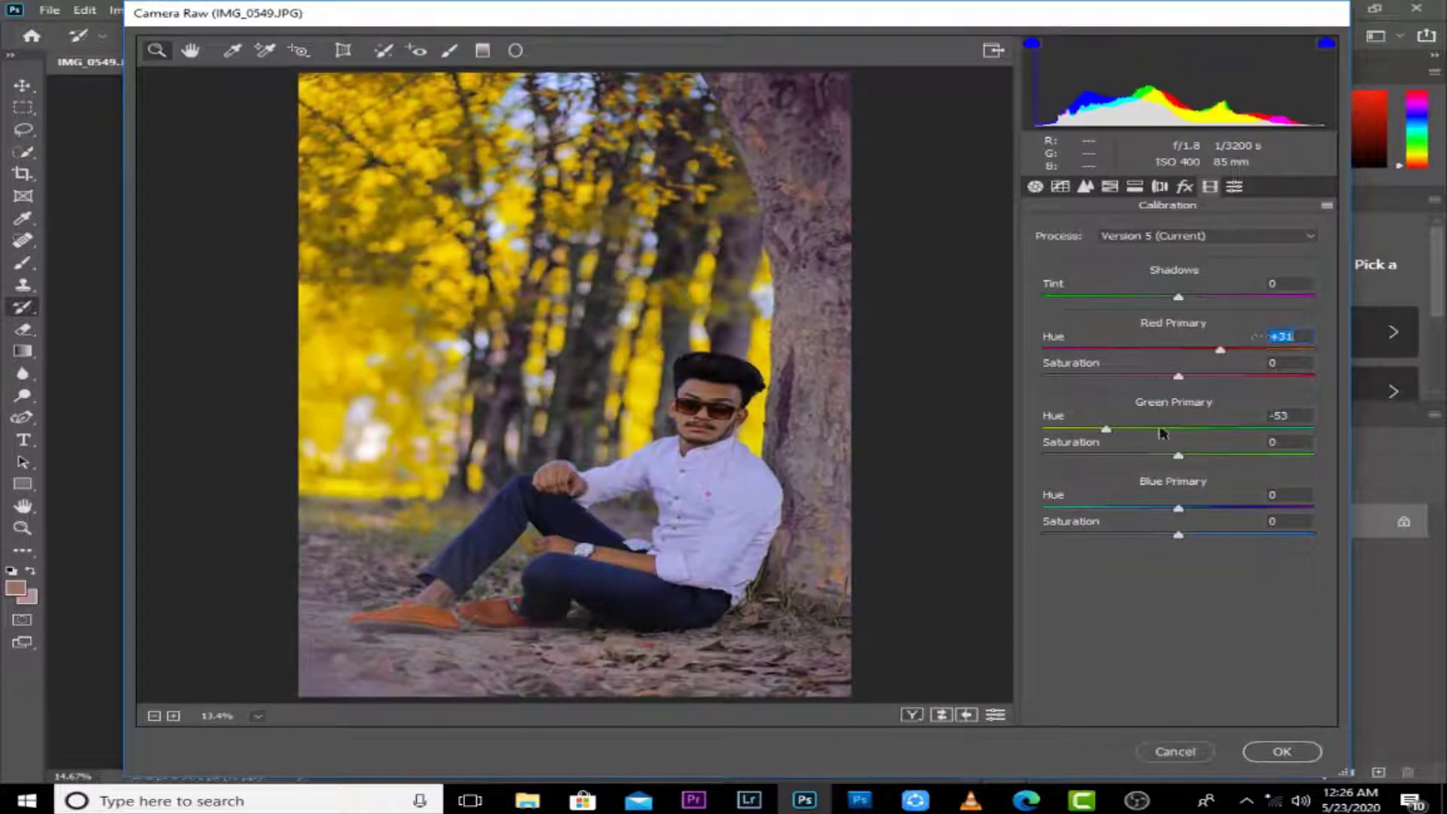
mouse_move(1185, 424)
mouse_down()
mouse_move(1326, 420)
mouse_move(1057, 419)
mouse_move(1224, 415)
mouse_move(1197, 424)
mouse_up()
drag(1176, 507, 1151, 491)
key(Return)
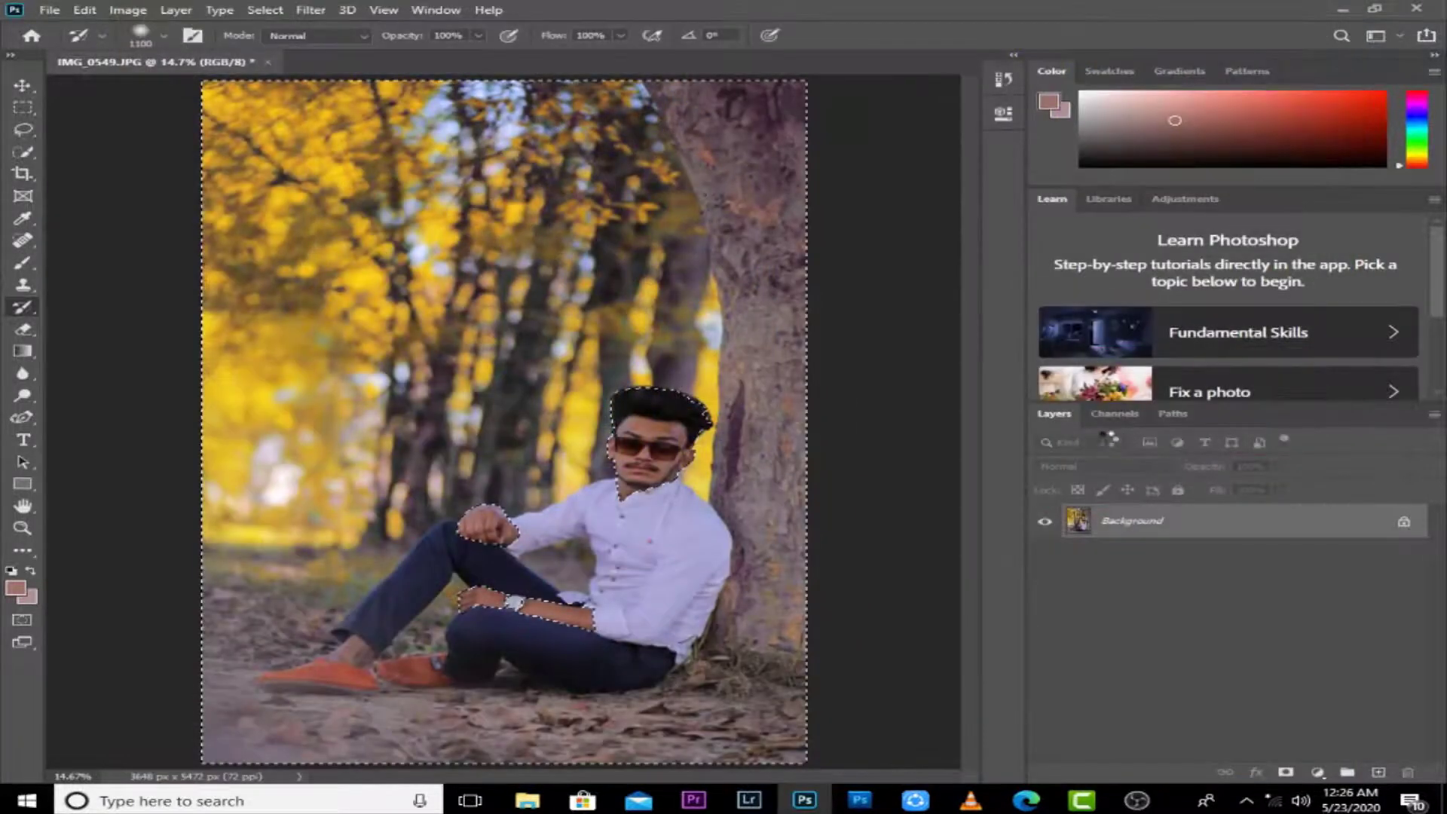
Step: Invert the selection to the face and hands and lower the oranges' saturation to -43 in Camera Raw's HSL adjustments
click(18, 111)
right_click(436, 214)
click(482, 240)
key(ctrl+shift+a)
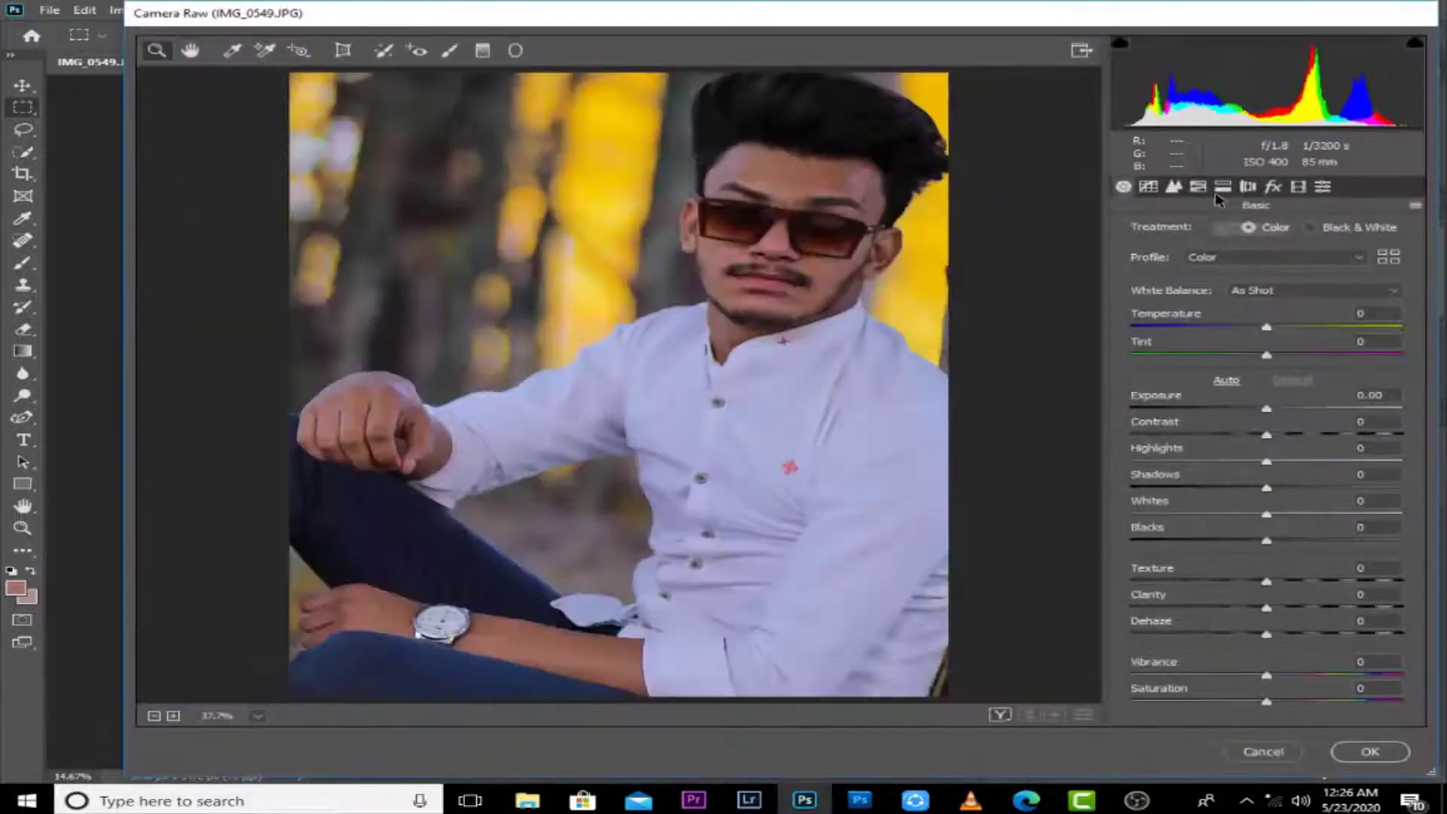
click(1191, 190)
drag(1237, 322, 1214, 324)
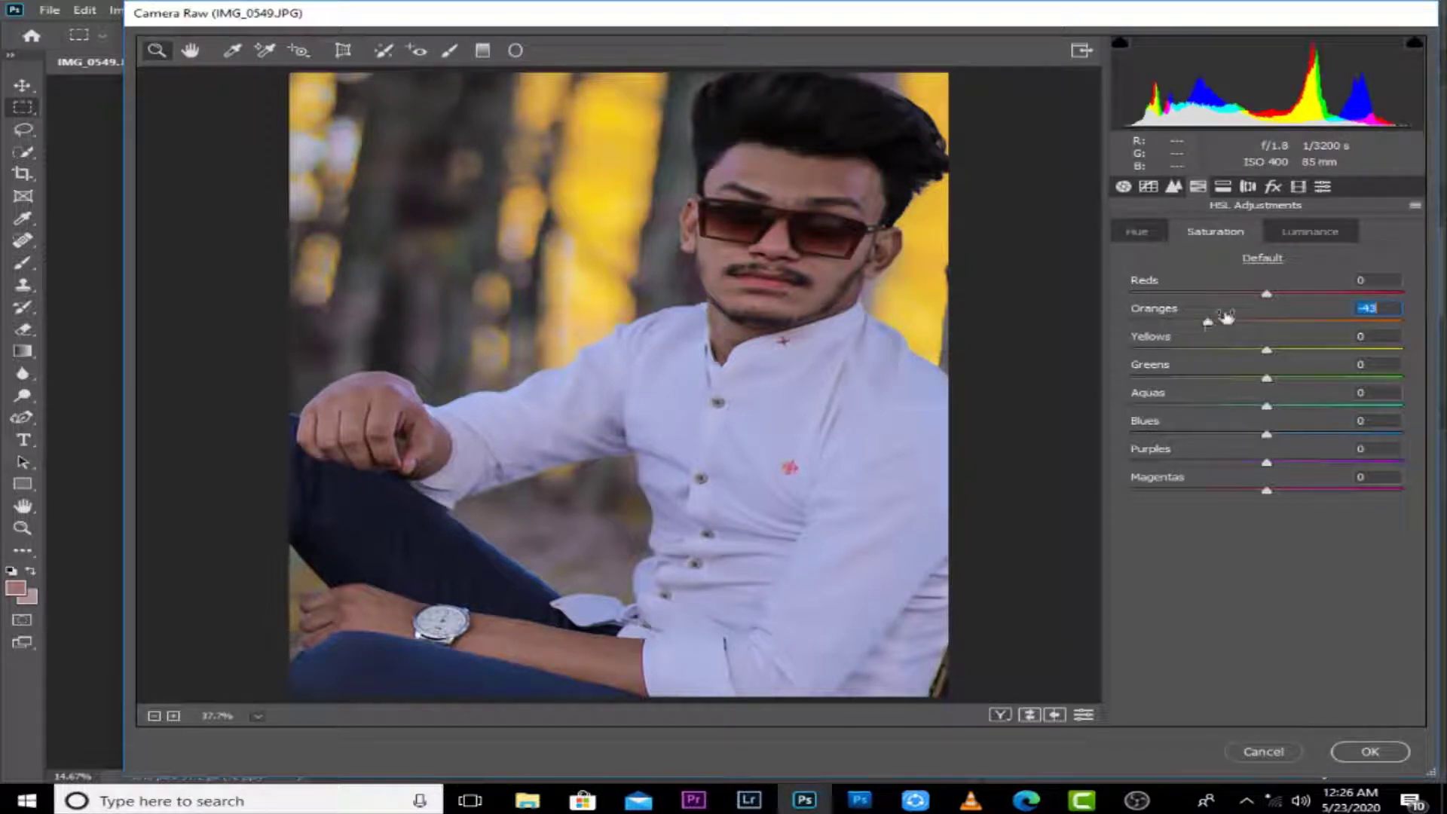
drag(1267, 294, 1279, 299)
Step: Brighten the selected skin by raising the oranges' luminance to +30, and apply the Camera Raw adjustments
click(1310, 232)
drag(1292, 323, 1309, 326)
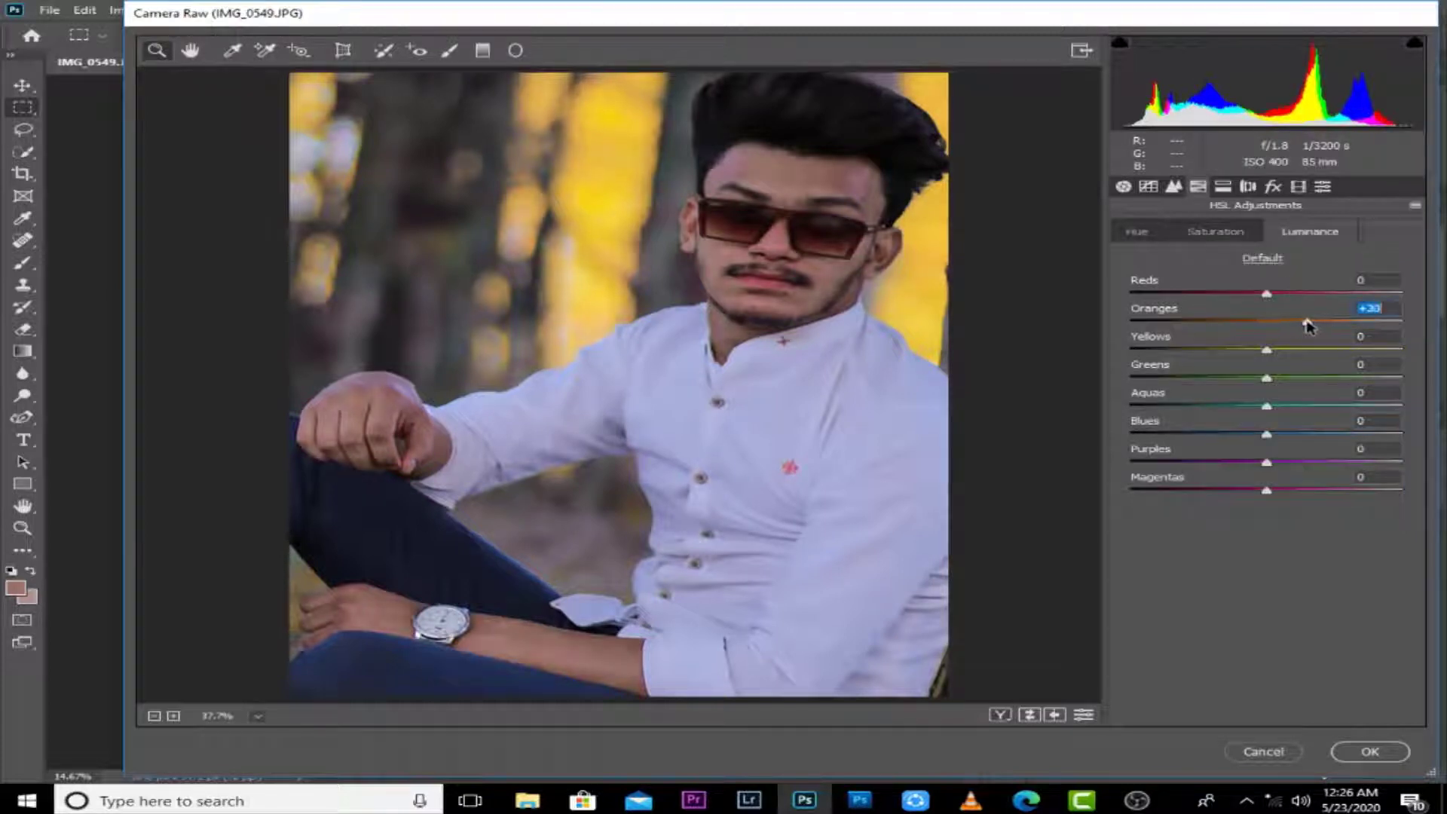
drag(1281, 491, 1335, 466)
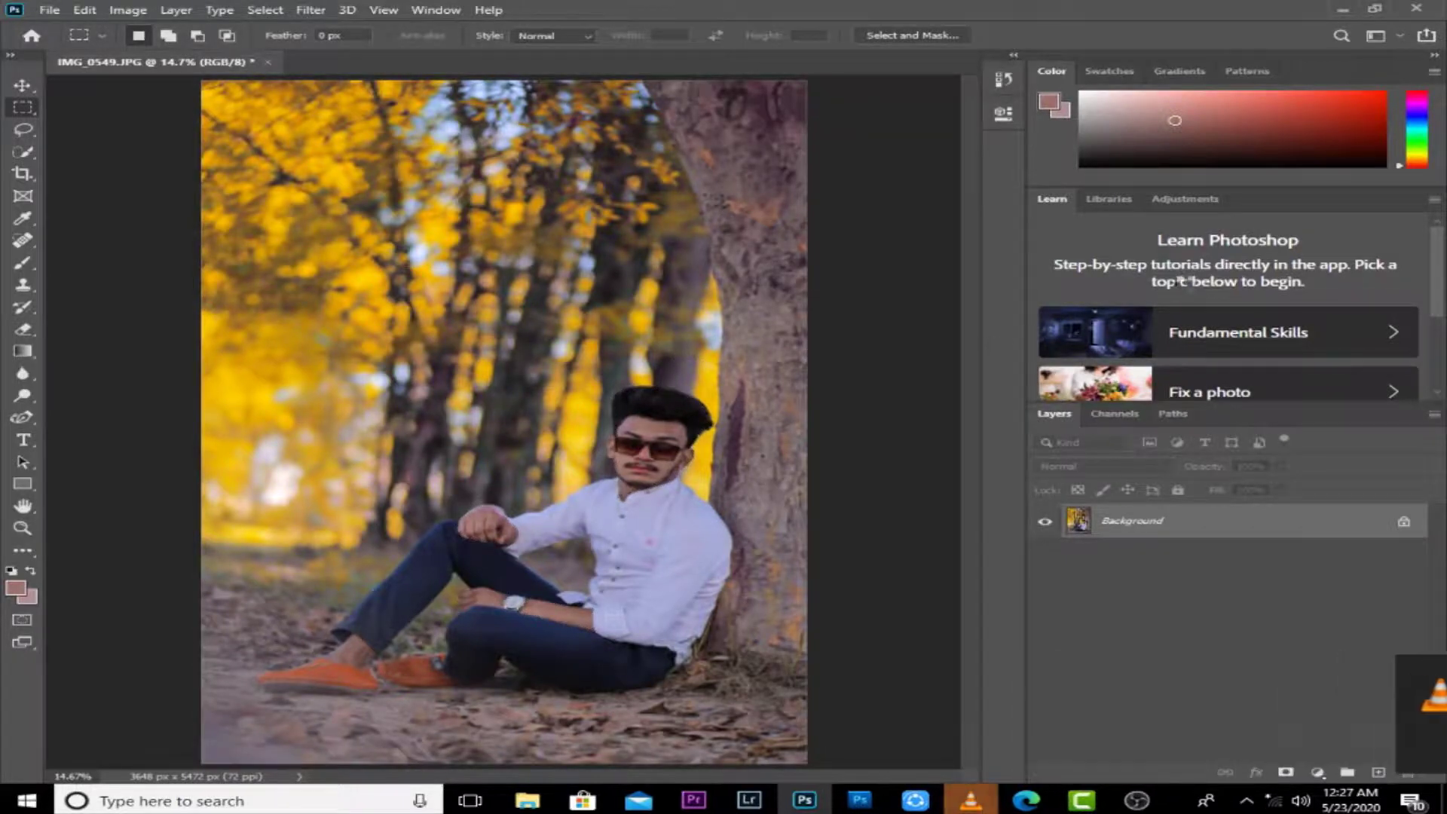
Step: Darken the edges of the whole photo with a negative post-crop vignette in Camera Raw
key(shift+ctrl+a)
click(1273, 187)
drag(1231, 413, 1203, 411)
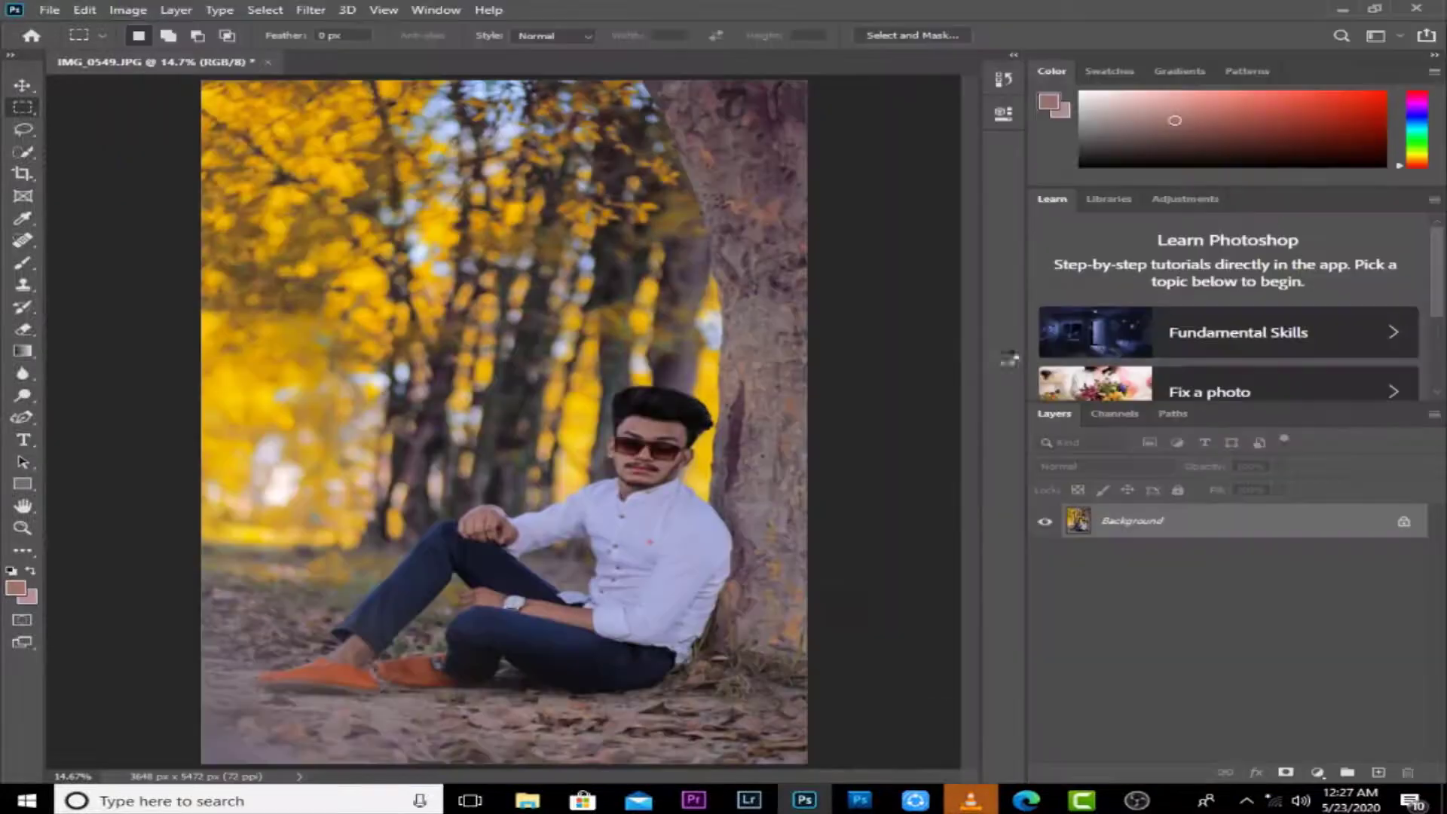
key(Return)
Step: Duplicate the background layer and choose the Mixer Brush for retouching the face
scroll(652, 451, up, 10)
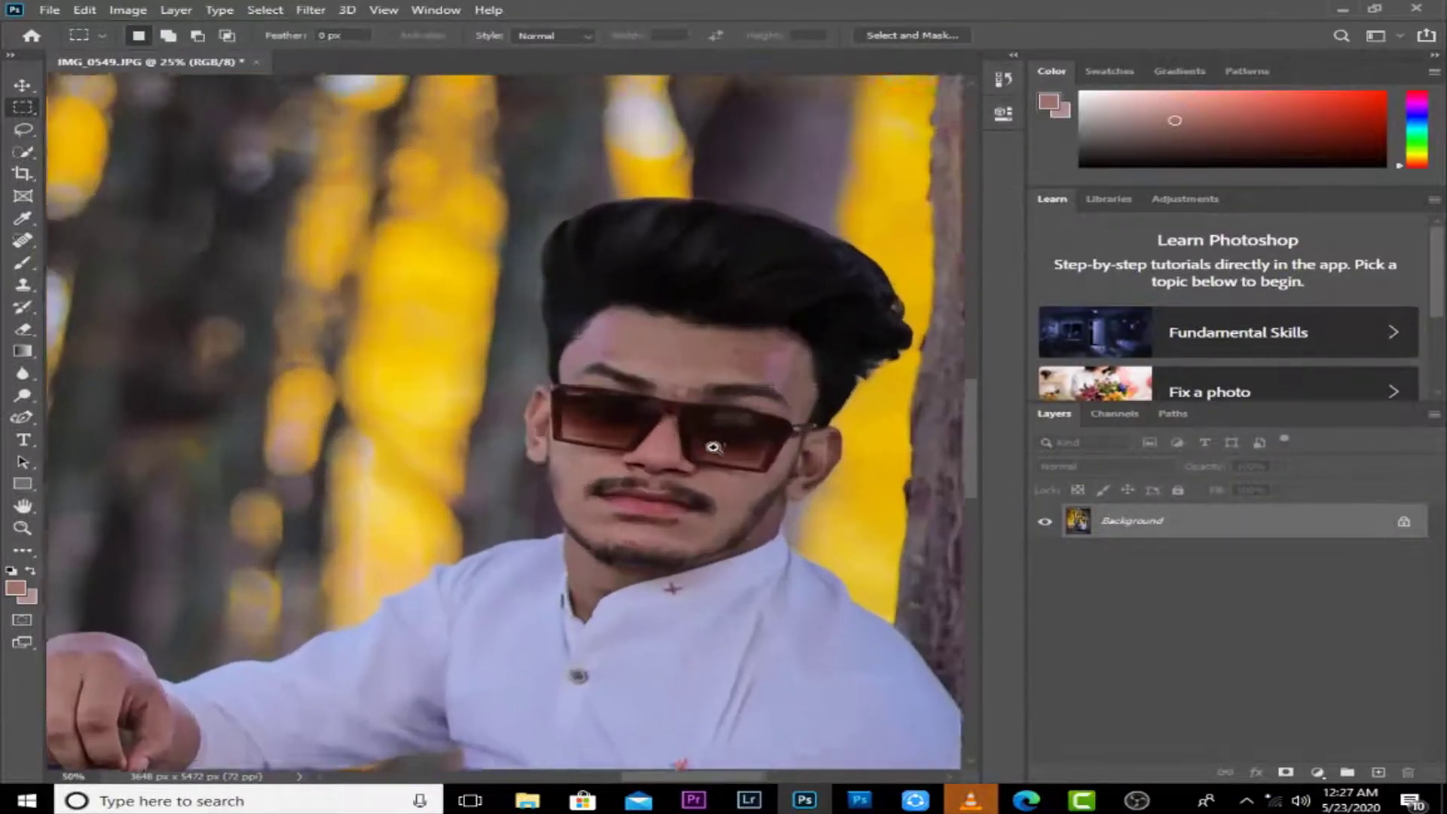
key(ctrl+j)
scroll(597, 413, up, 3)
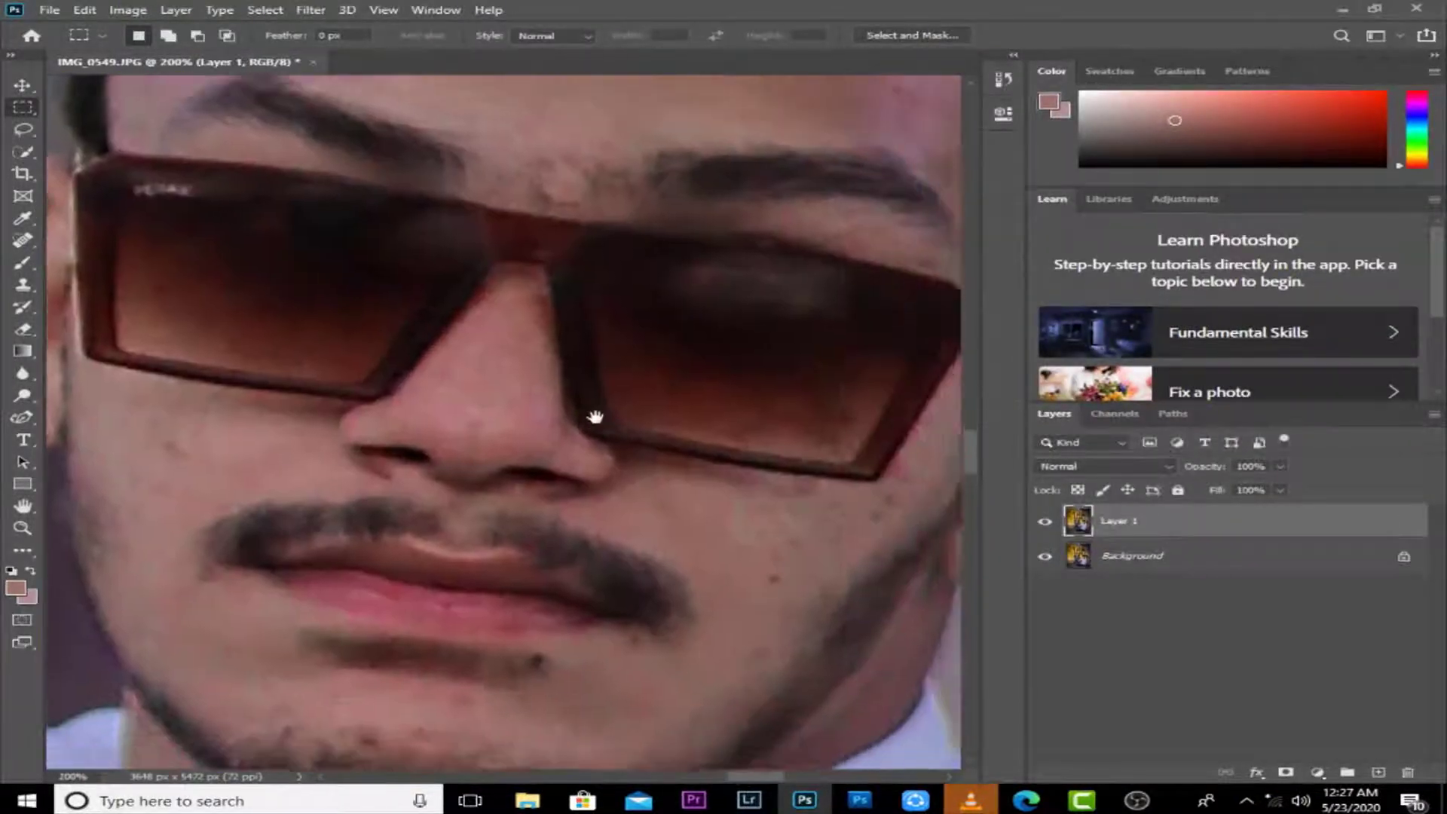
key(i)
key(b)
right_click(25, 265)
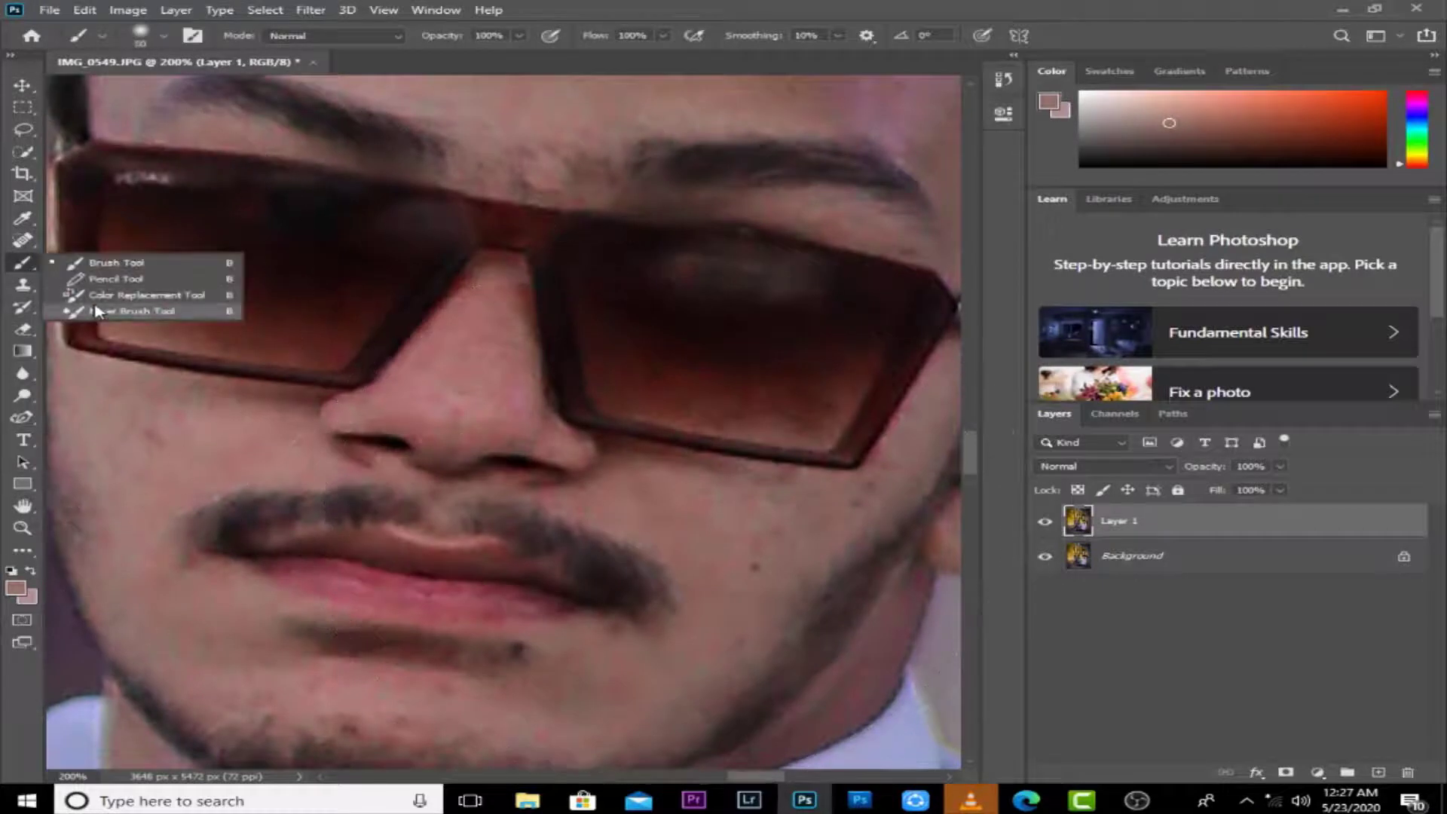
click(98, 312)
Step: Smooth the cheek between the moustache and the ear with the Mixer Brush, reducing its size to 60 and 30
drag(687, 569, 555, 463)
key(bracketleft)
key(bracketleft)
key(bracketleft)
key(bracketleft)
key(bracketleft)
key(bracketleft)
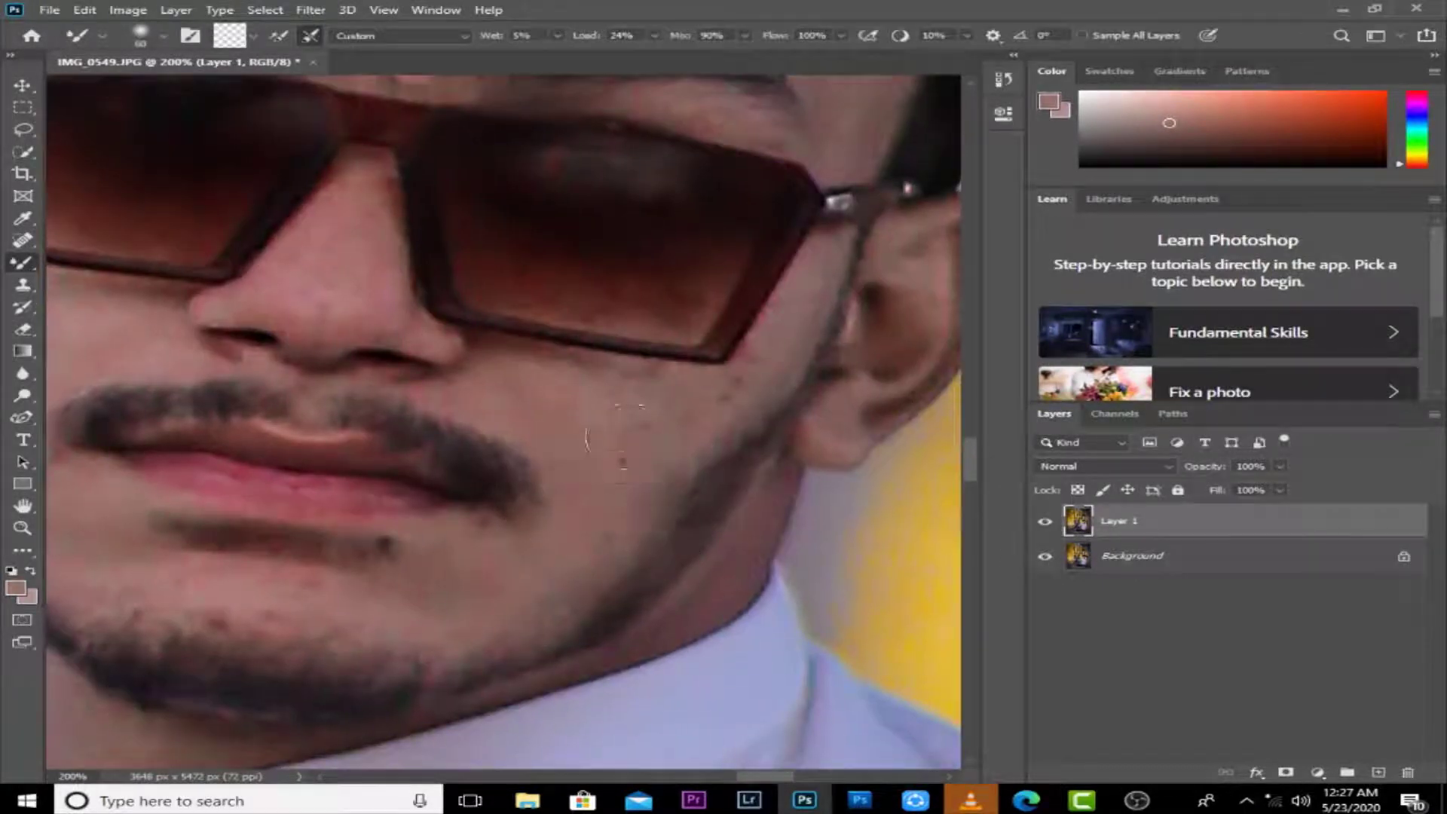
key(bracketleft)
key(bracketleft)
key(bracketleft)
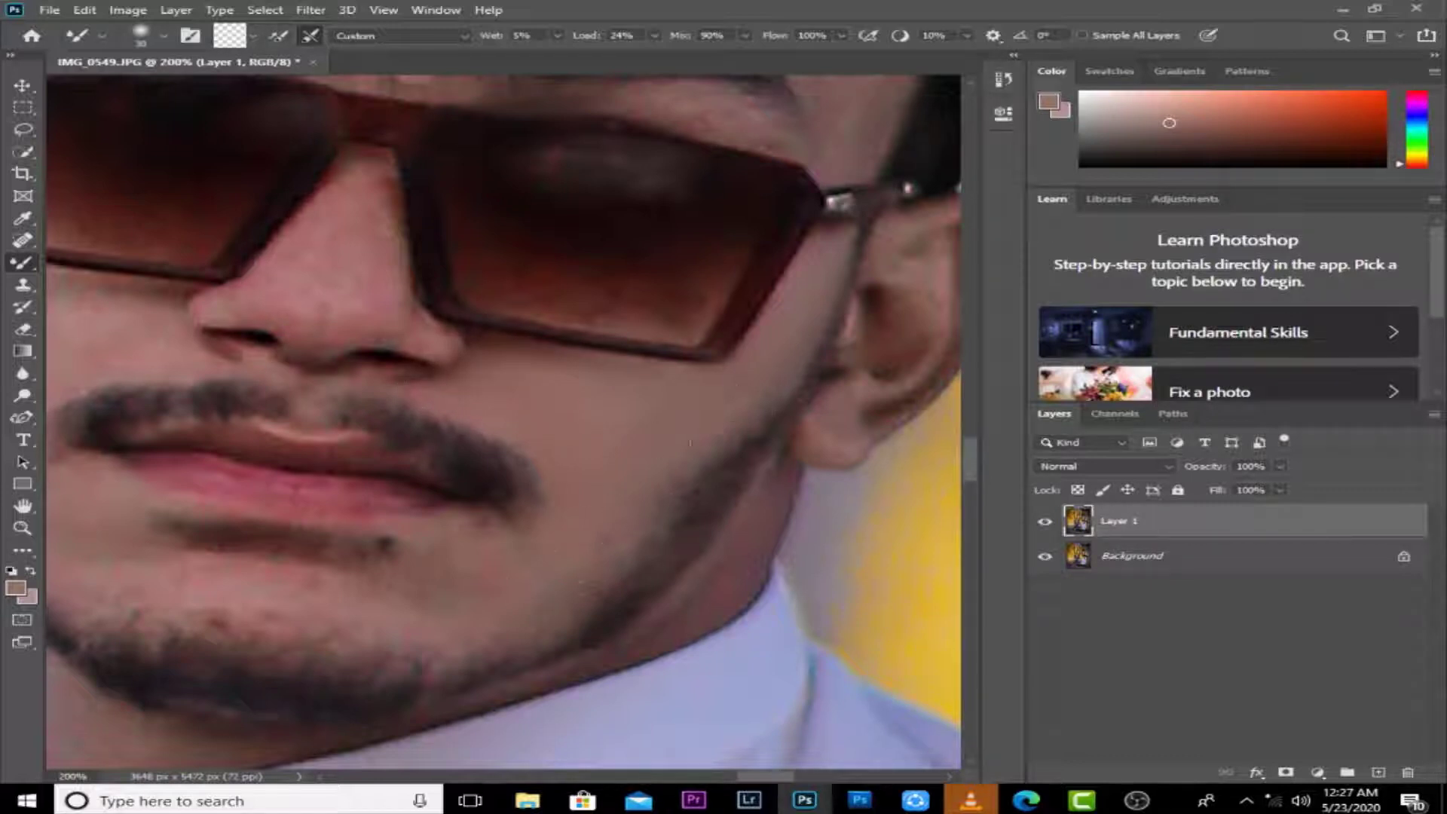
Step: Smooth the forehead skin above the eyebrows with the Mixer Brush at size 60, using size 40 near the hairline
key(bracketright)
drag(445, 271, 515, 546)
drag(849, 387, 681, 369)
key(bracketright)
key(bracketright)
key(bracketright)
key(bracketright)
mouse_move(788, 307)
mouse_down()
mouse_move(700, 265)
mouse_move(731, 281)
mouse_move(720, 177)
mouse_move(799, 242)
mouse_move(703, 181)
mouse_move(546, 156)
mouse_move(714, 132)
mouse_move(601, 160)
mouse_move(635, 252)
mouse_move(427, 259)
mouse_move(487, 210)
mouse_move(536, 202)
mouse_move(384, 132)
mouse_move(621, 132)
mouse_move(153, 143)
mouse_move(401, 273)
mouse_up()
drag(313, 253, 614, 376)
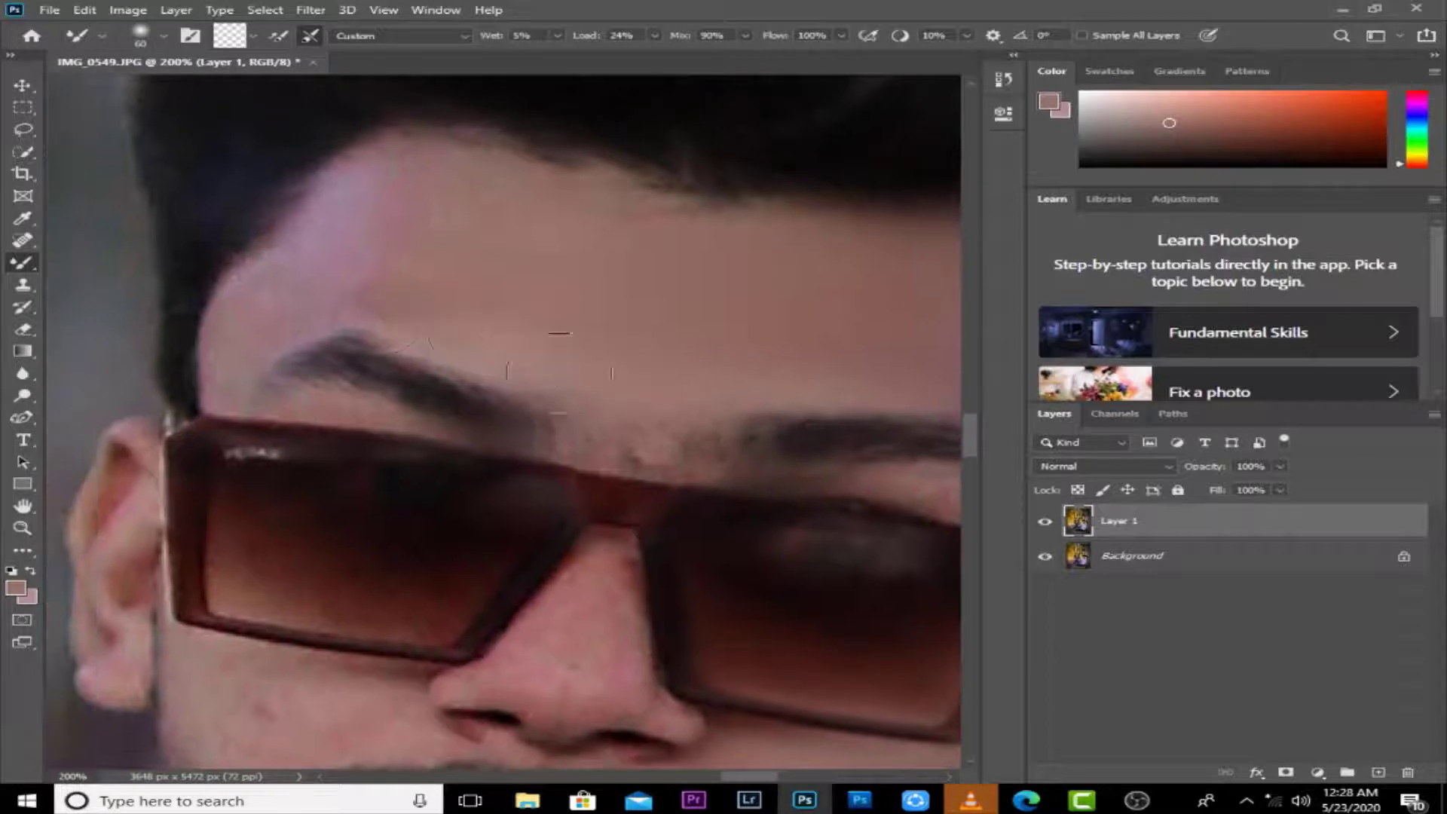
mouse_move(545, 277)
mouse_down()
mouse_move(360, 216)
mouse_move(514, 200)
mouse_move(382, 159)
mouse_move(583, 222)
mouse_move(561, 249)
mouse_up()
key(bracketleft)
key(bracketleft)
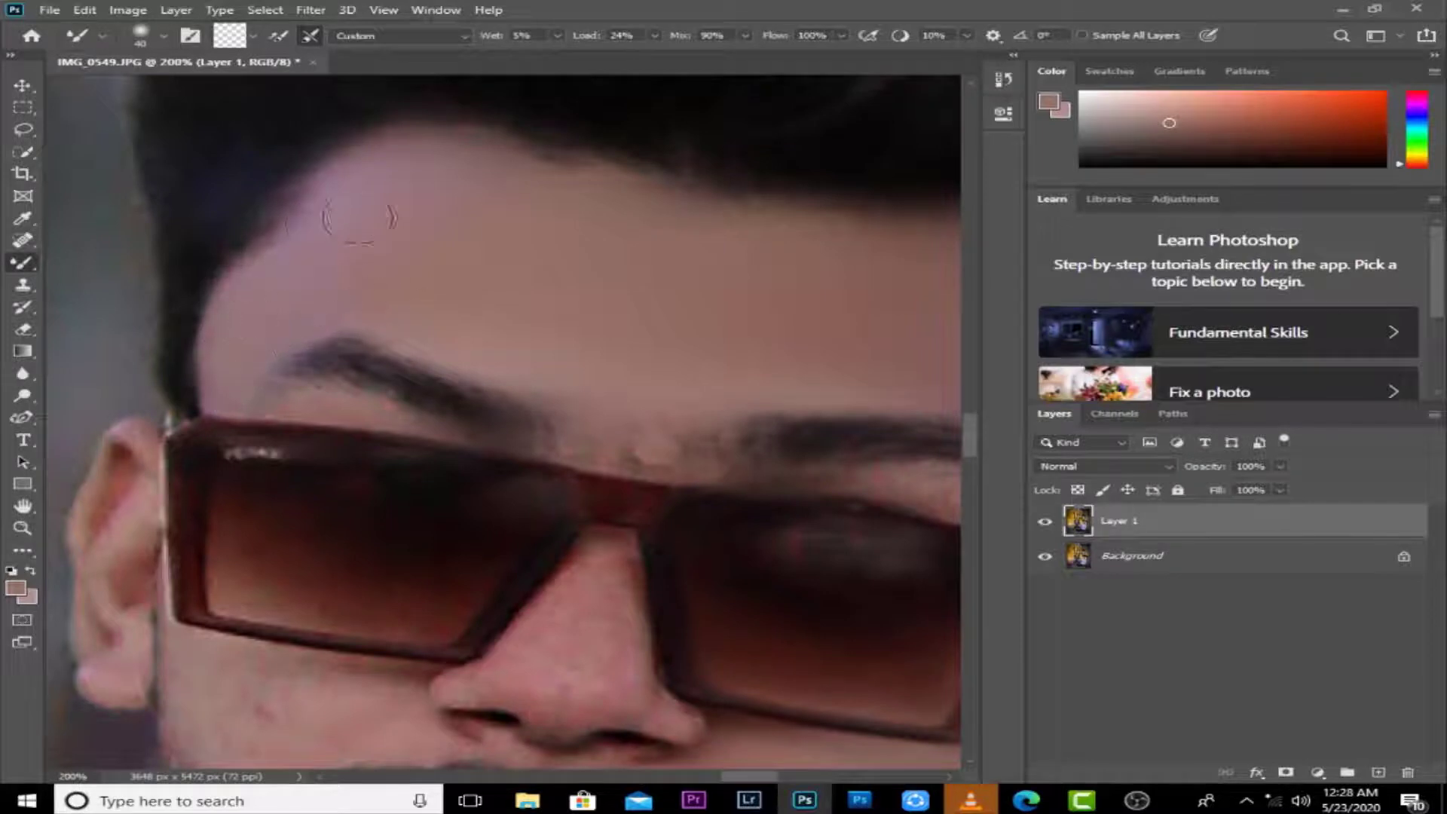
Step: Blend the temple and the skin around the eyebrows with the Mixer Brush at size 30
key(ctrl+minus)
key(ctrl+minus)
key(ctrl+minus)
key(ctrl+plus)
key(ctrl+plus)
key(ctrl+plus)
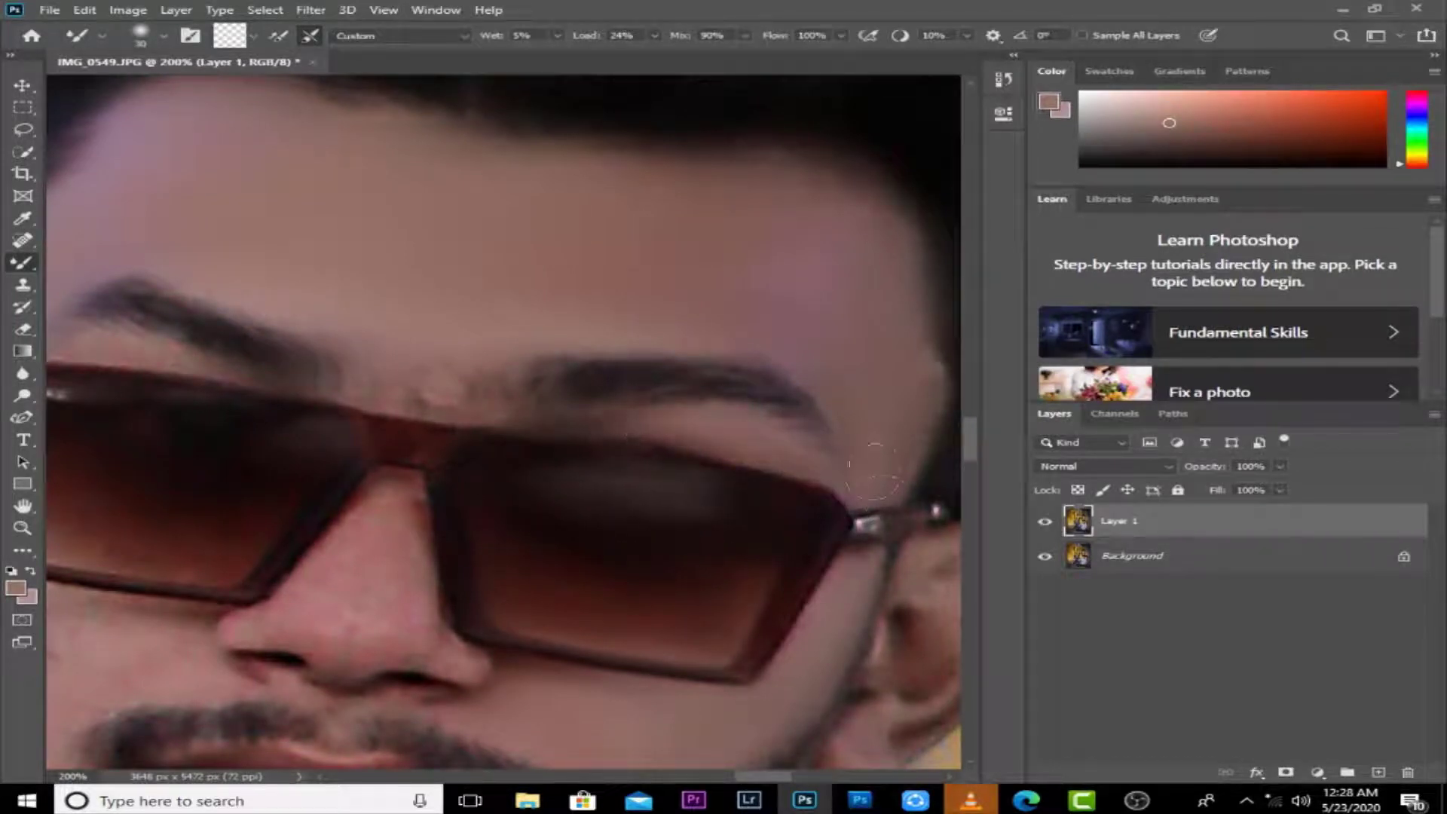
drag(365, 350, 516, 366)
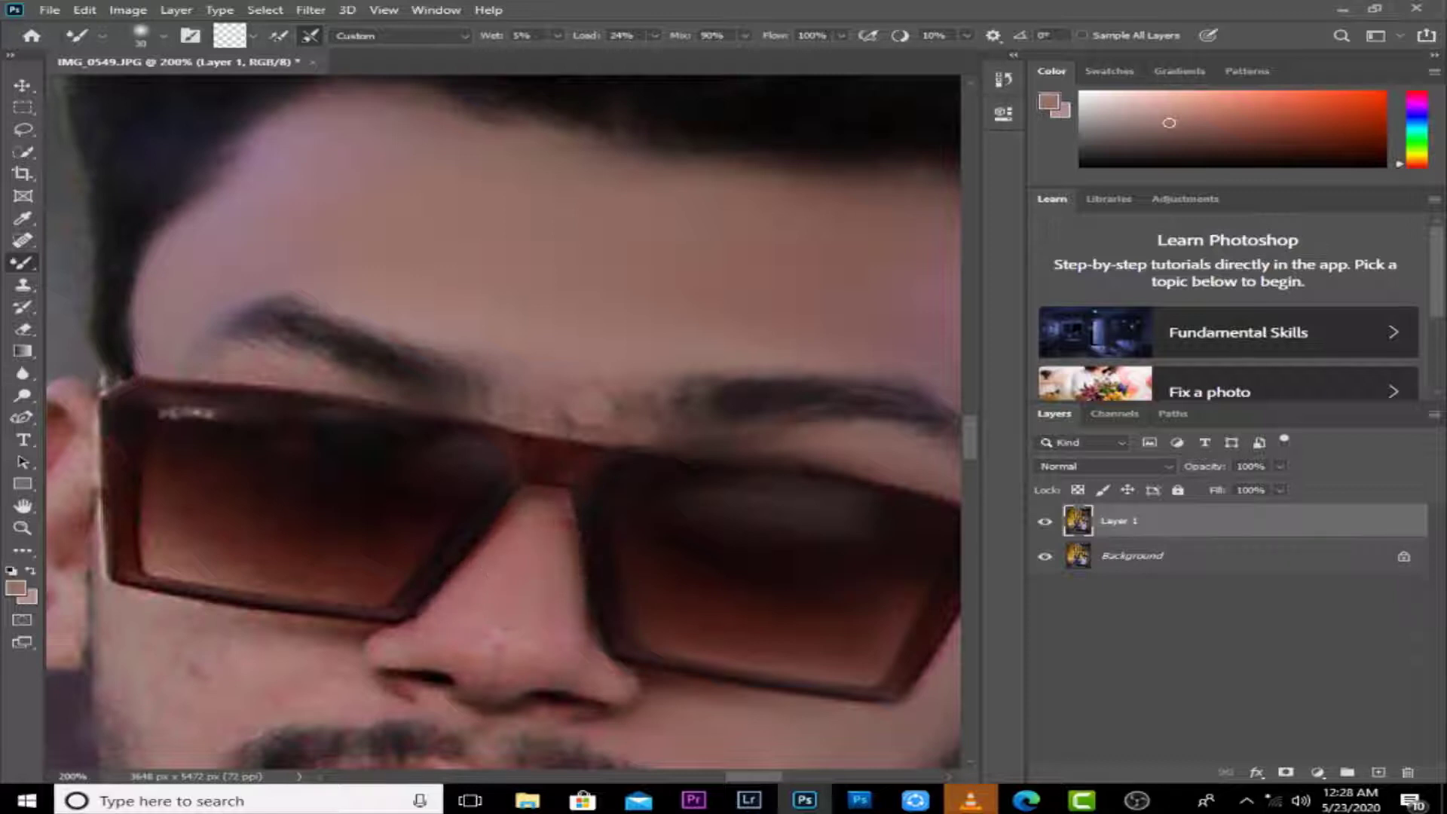
key(ctrl+0)
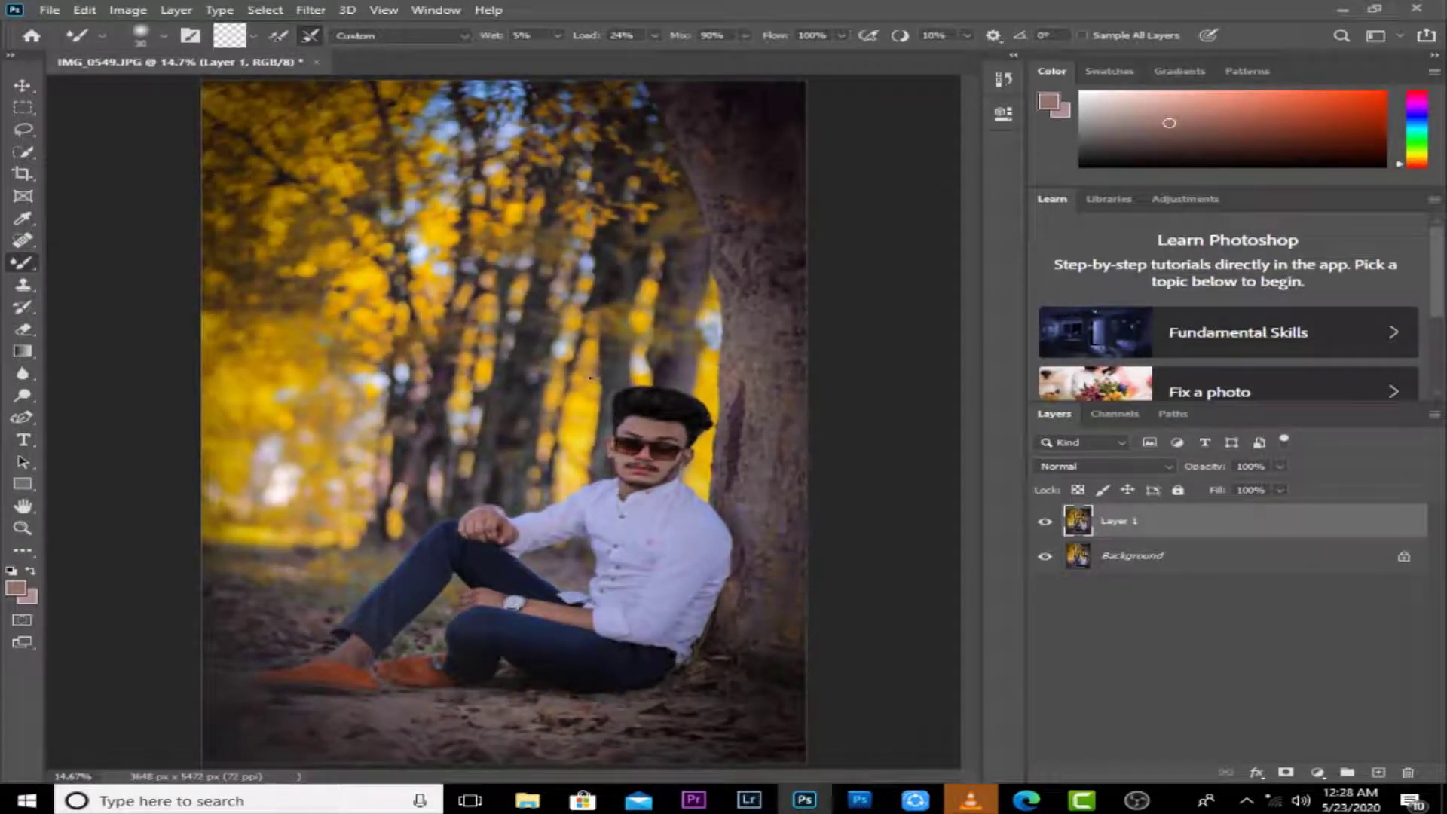
Step: Smooth the remaining cheek, nose and chin areas of the face with the Mixer Brush at size 40
scroll(593, 376, up, 5)
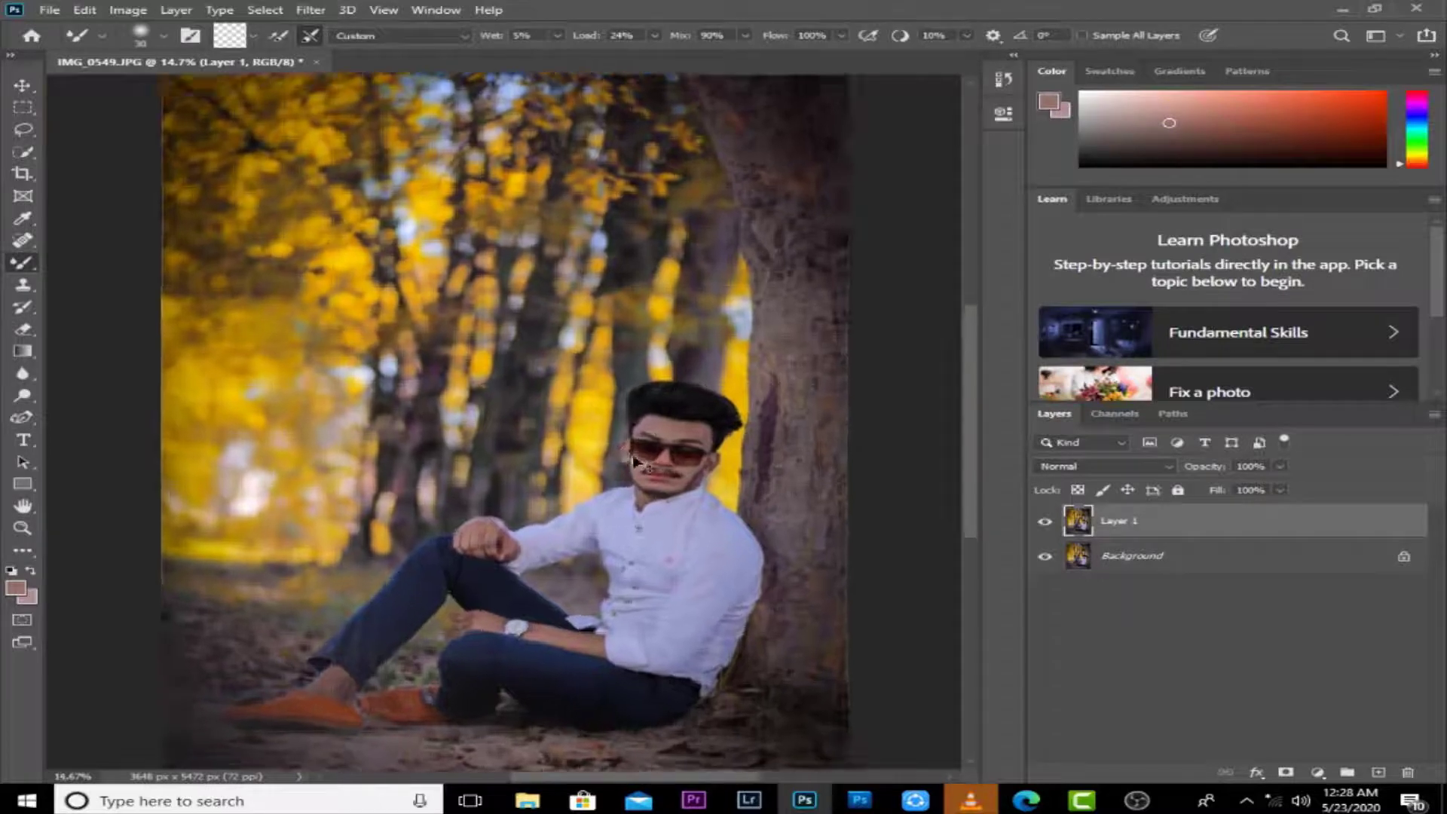
scroll(631, 415, up, 1)
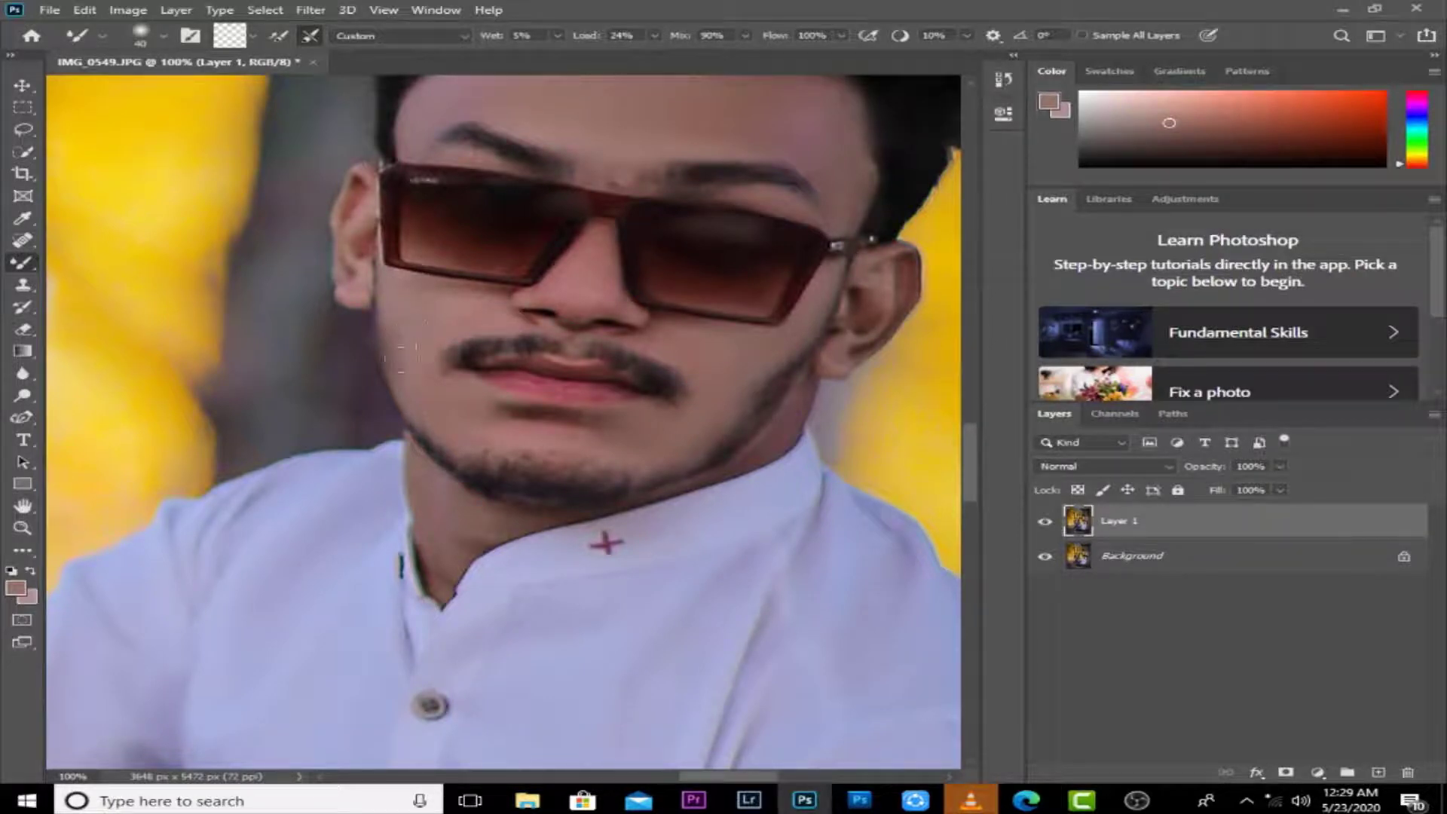
scroll(555, 325, up, 3)
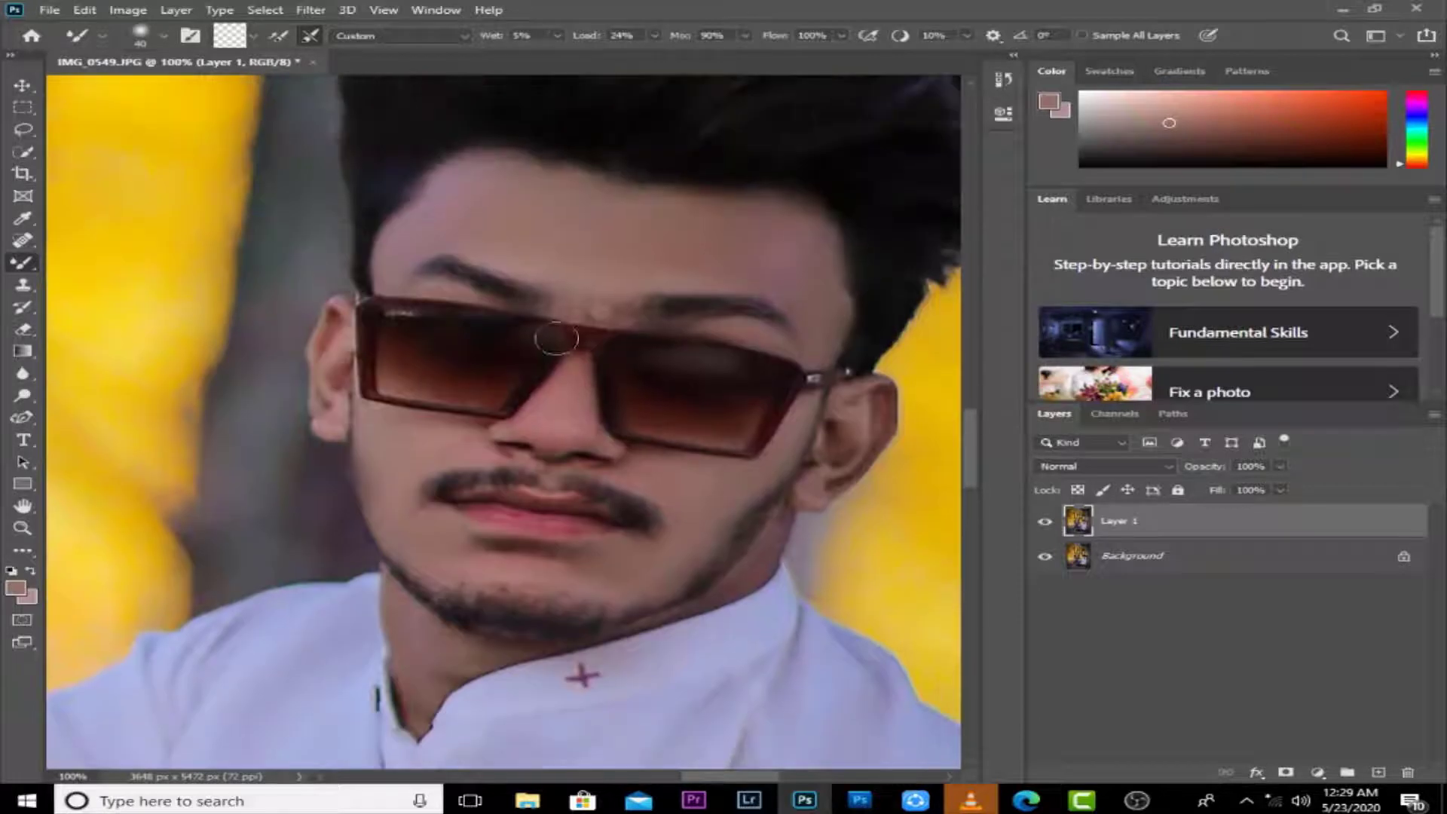
scroll(464, 196, down, 1)
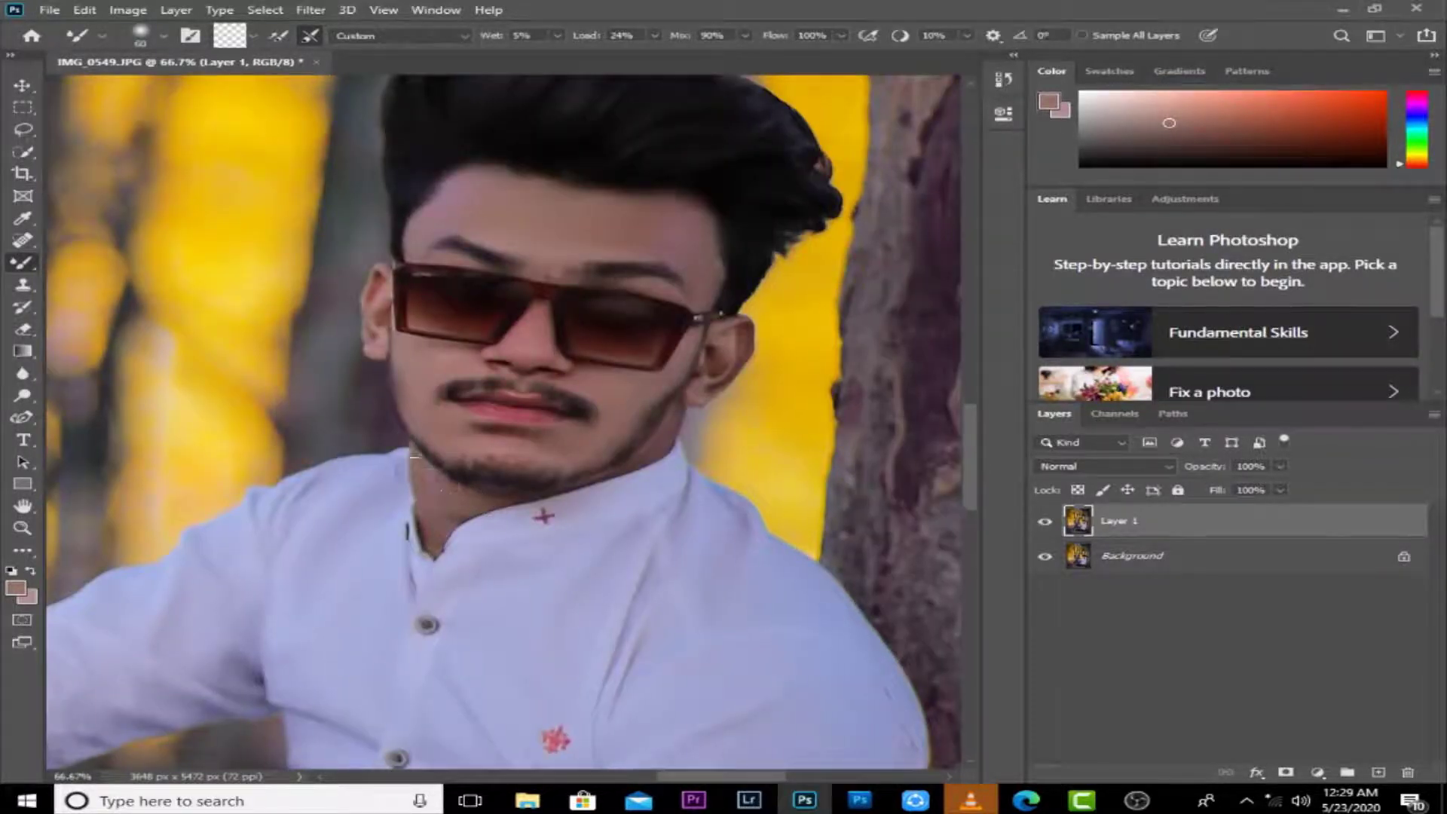
Step: Smooth the skin of the forearm and both hands with the Mixer Brush, adjusting its size to each area
key(bracketleft)
scroll(637, 422, down, 1)
drag(600, 521, 671, 158)
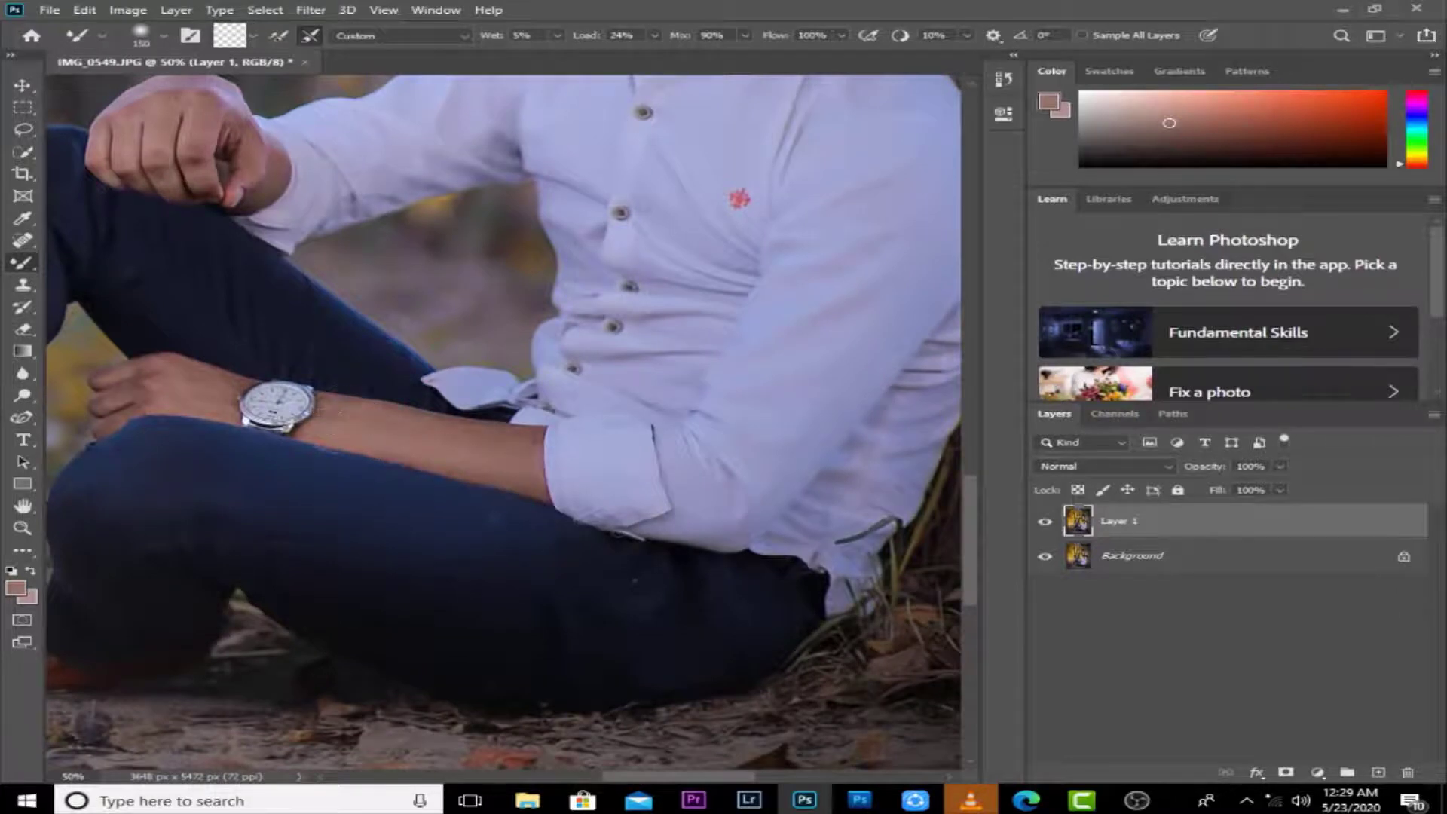
drag(330, 424, 466, 470)
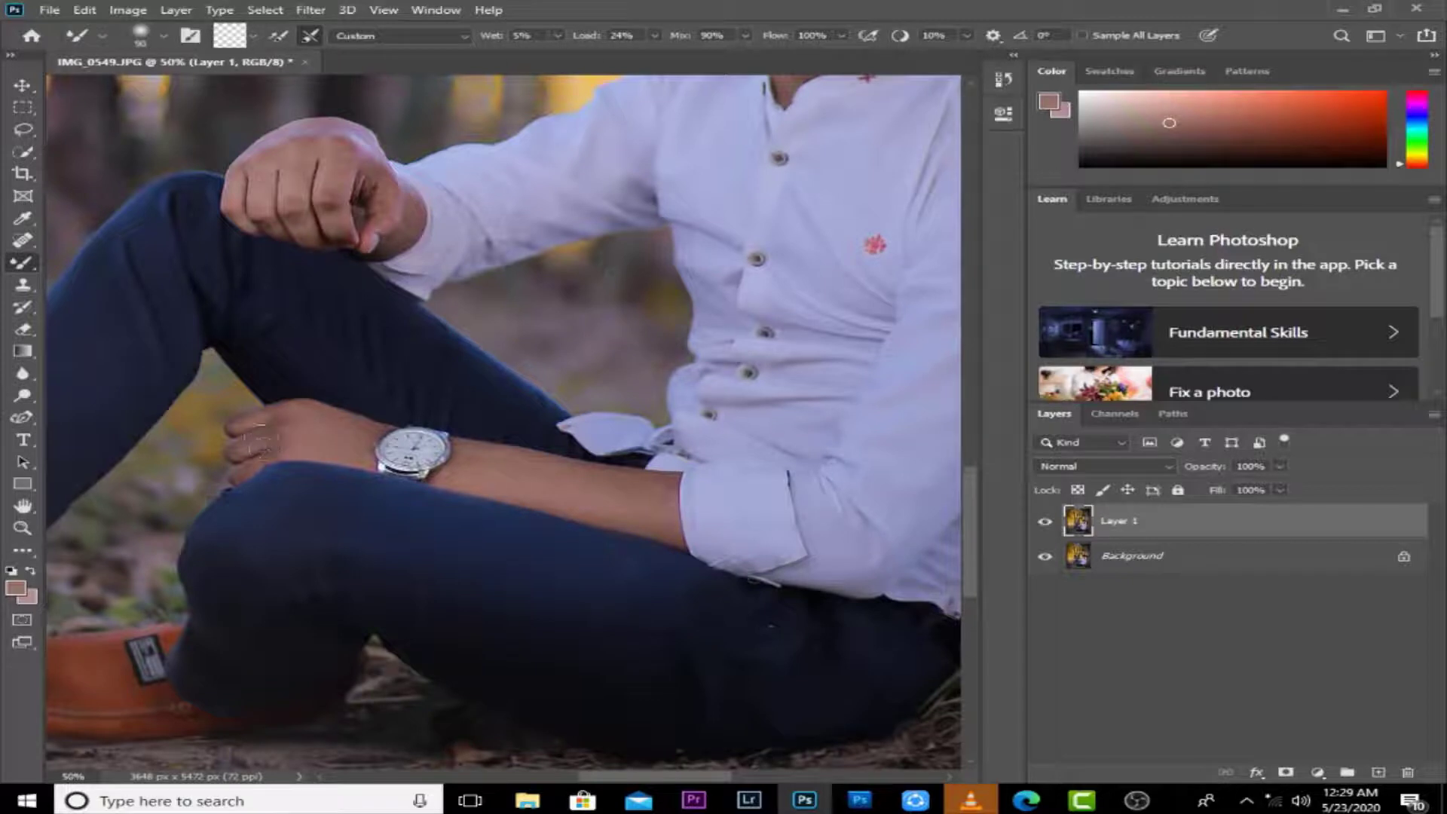
scroll(294, 396, up, 3)
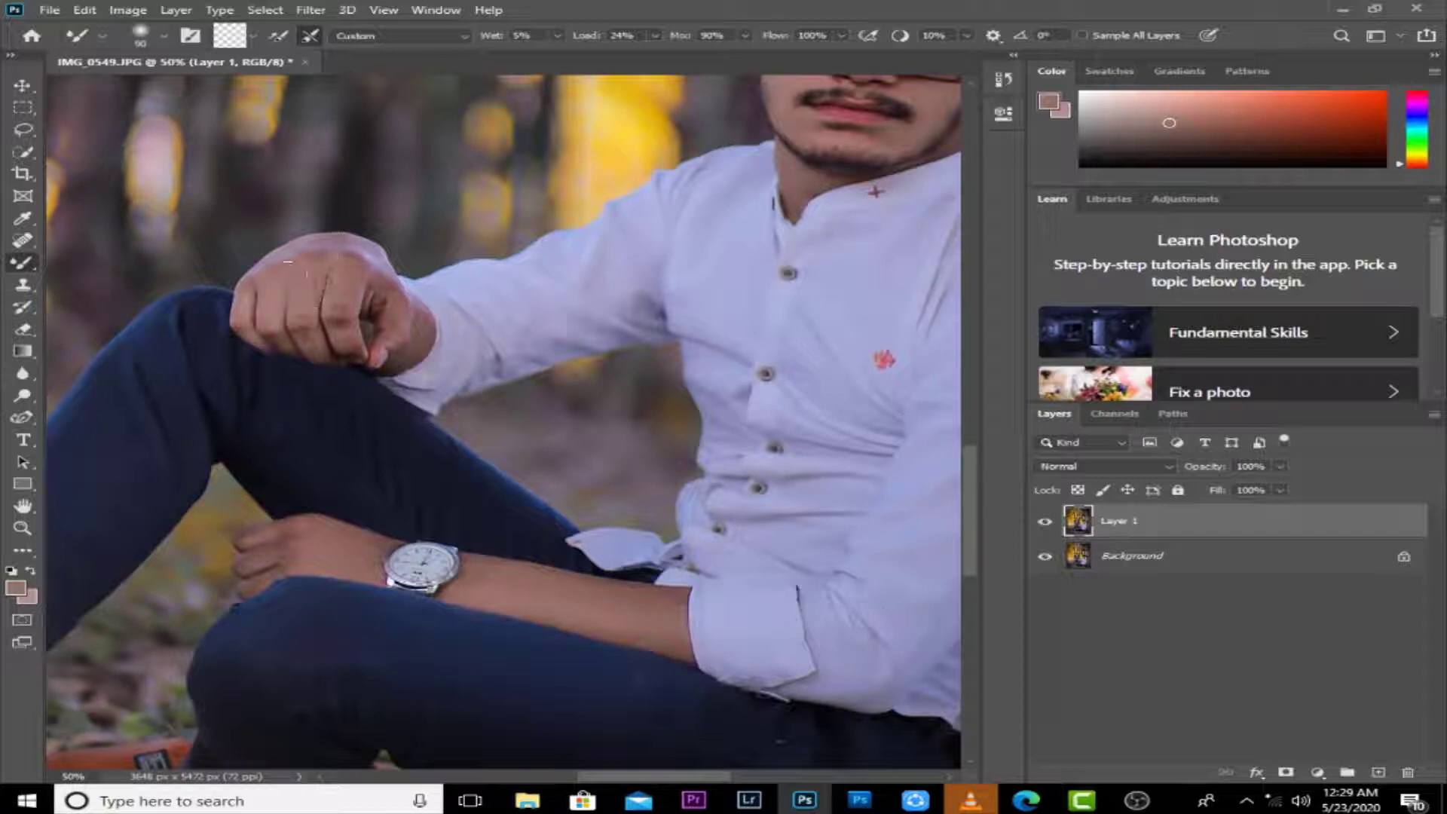
Step: Select the head, both hands, the forearm and the bare ankle with the Quick Selection tool
key(ctrl+0)
key(w)
drag(658, 411, 642, 483)
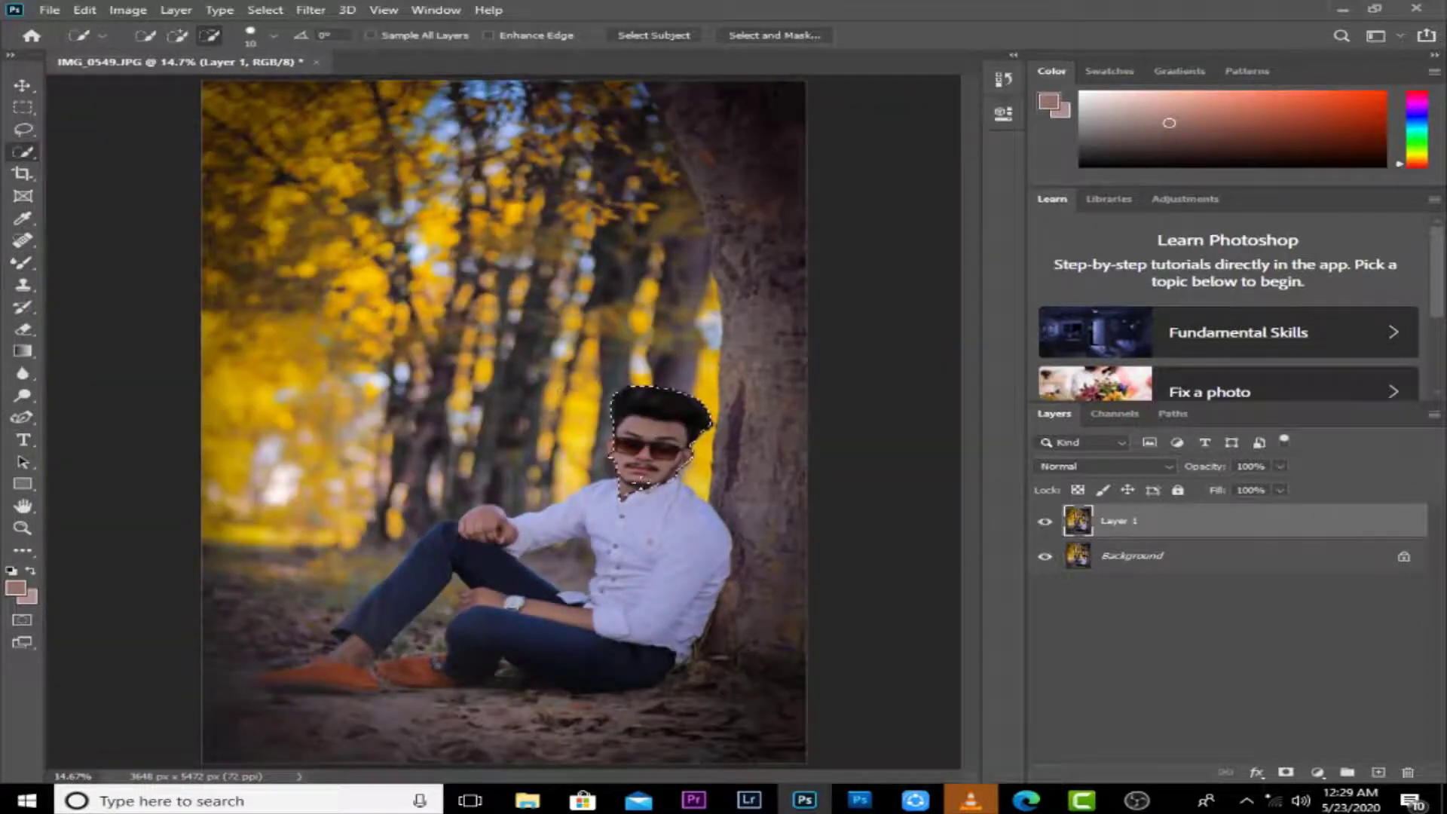
click(639, 486)
drag(479, 520, 501, 532)
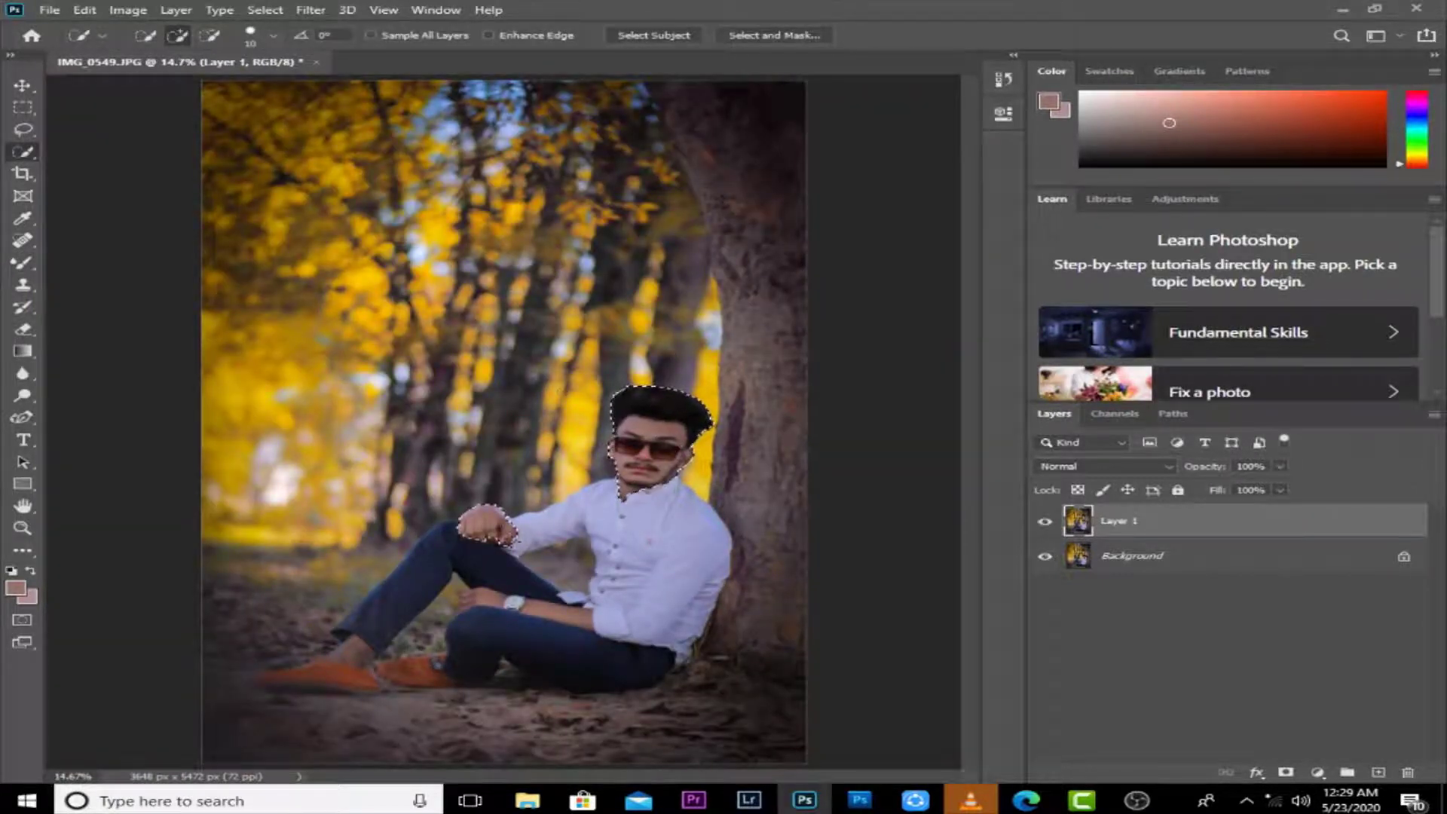
drag(481, 601, 569, 616)
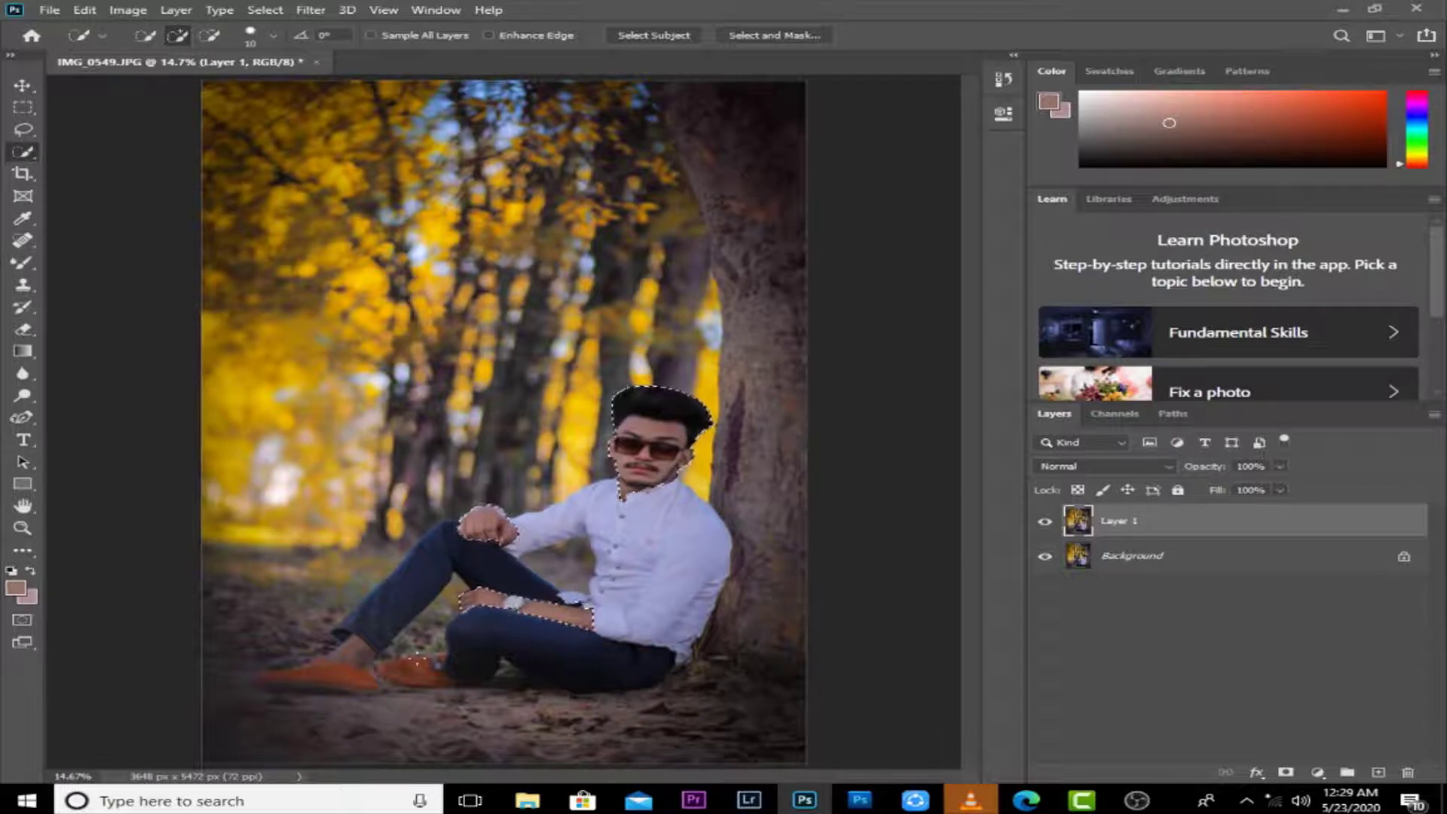
drag(350, 658, 361, 651)
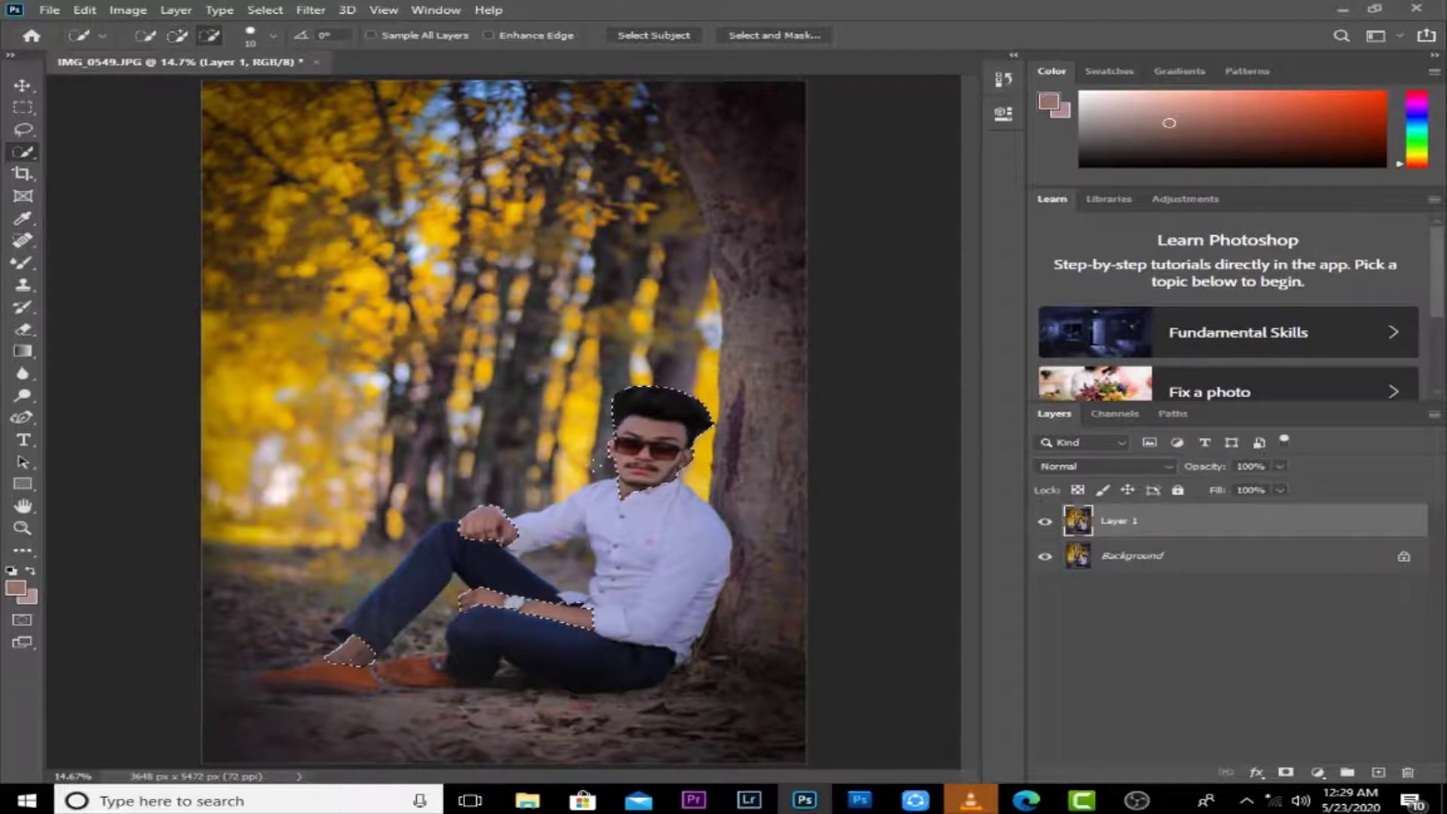
Step: Apply the Portraiture 3 skin-smoothing filter to the selection with the DEFAULT preset
click(310, 10)
mouse_move(540, 392)
click(622, 391)
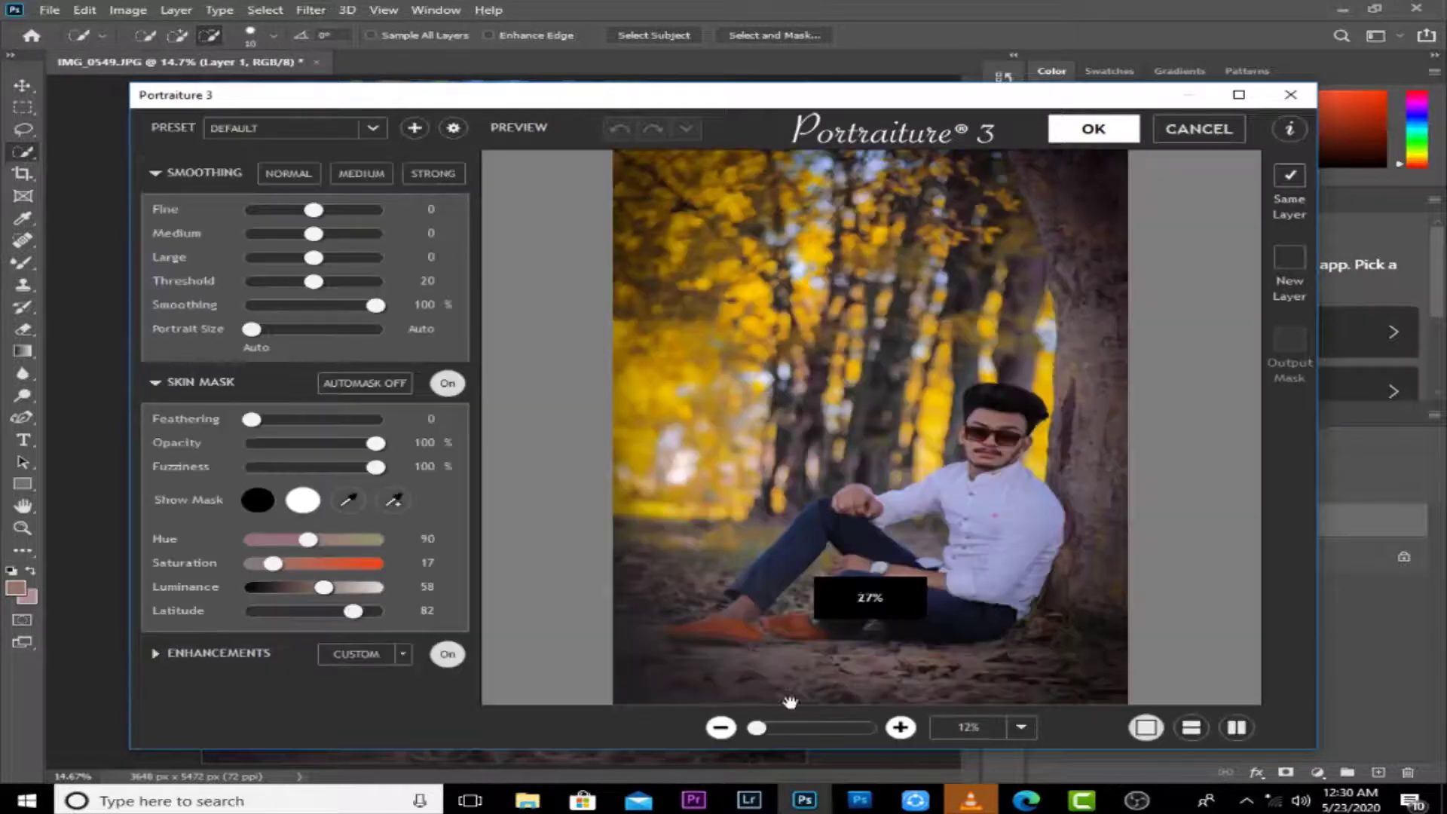
click(901, 728)
key(Return)
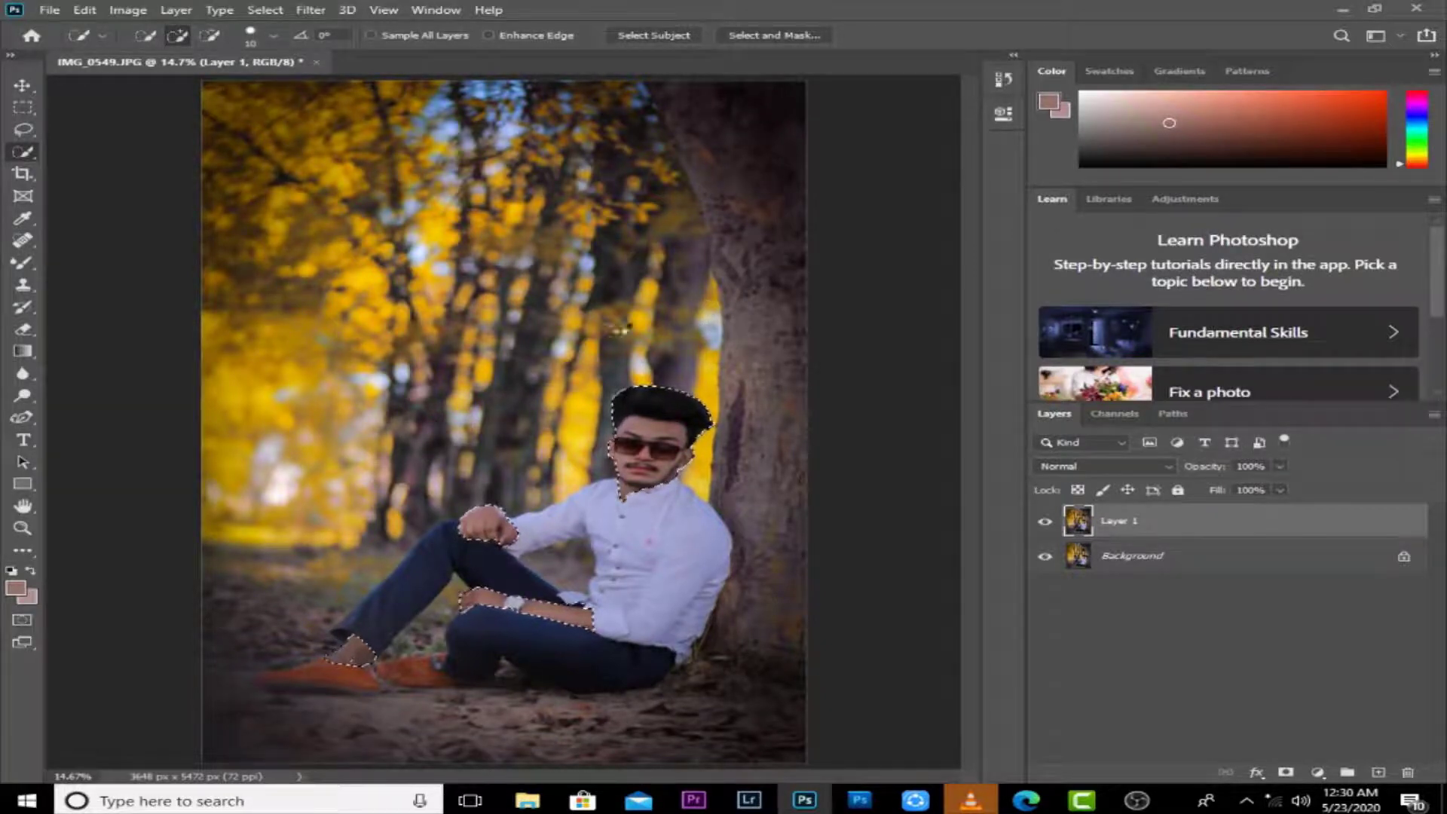
Step: Examine the smoothed face and neck up close to check the result of the skin-smoothing filter
click(606, 326)
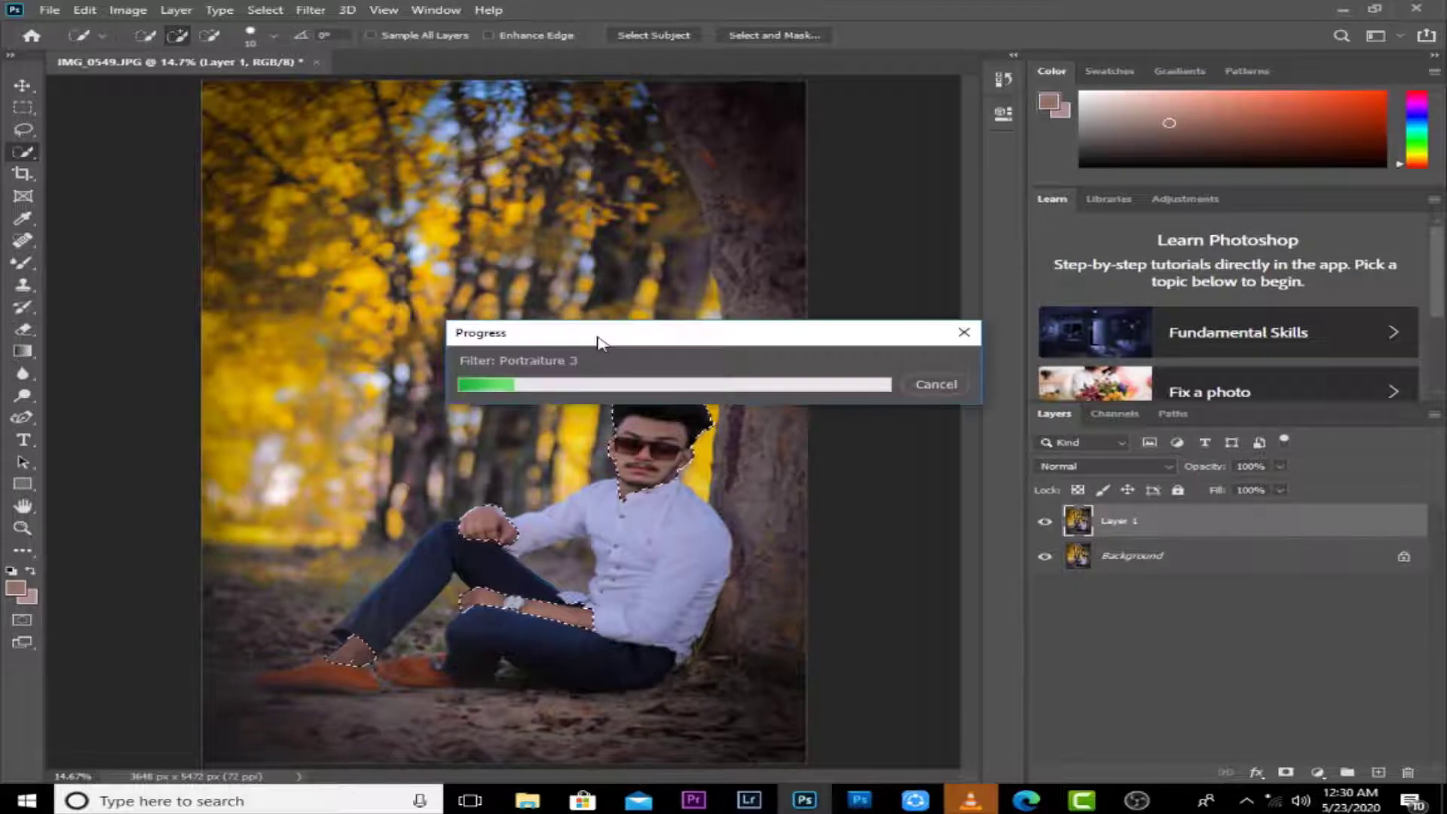
key(ctrl+plus)
key(ctrl+plus)
key(ctrl+plus)
key(ctrl+plus)
key(ctrl+plus)
drag(753, 489, 323, 433)
key(ctrl+plus)
key(ctrl+plus)
drag(452, 436, 285, 435)
key(ctrl+minus)
key(ctrl+minus)
key(ctrl+minus)
key(ctrl+minus)
key(ctrl+minus)
key(ctrl+minus)
key(ctrl+minus)
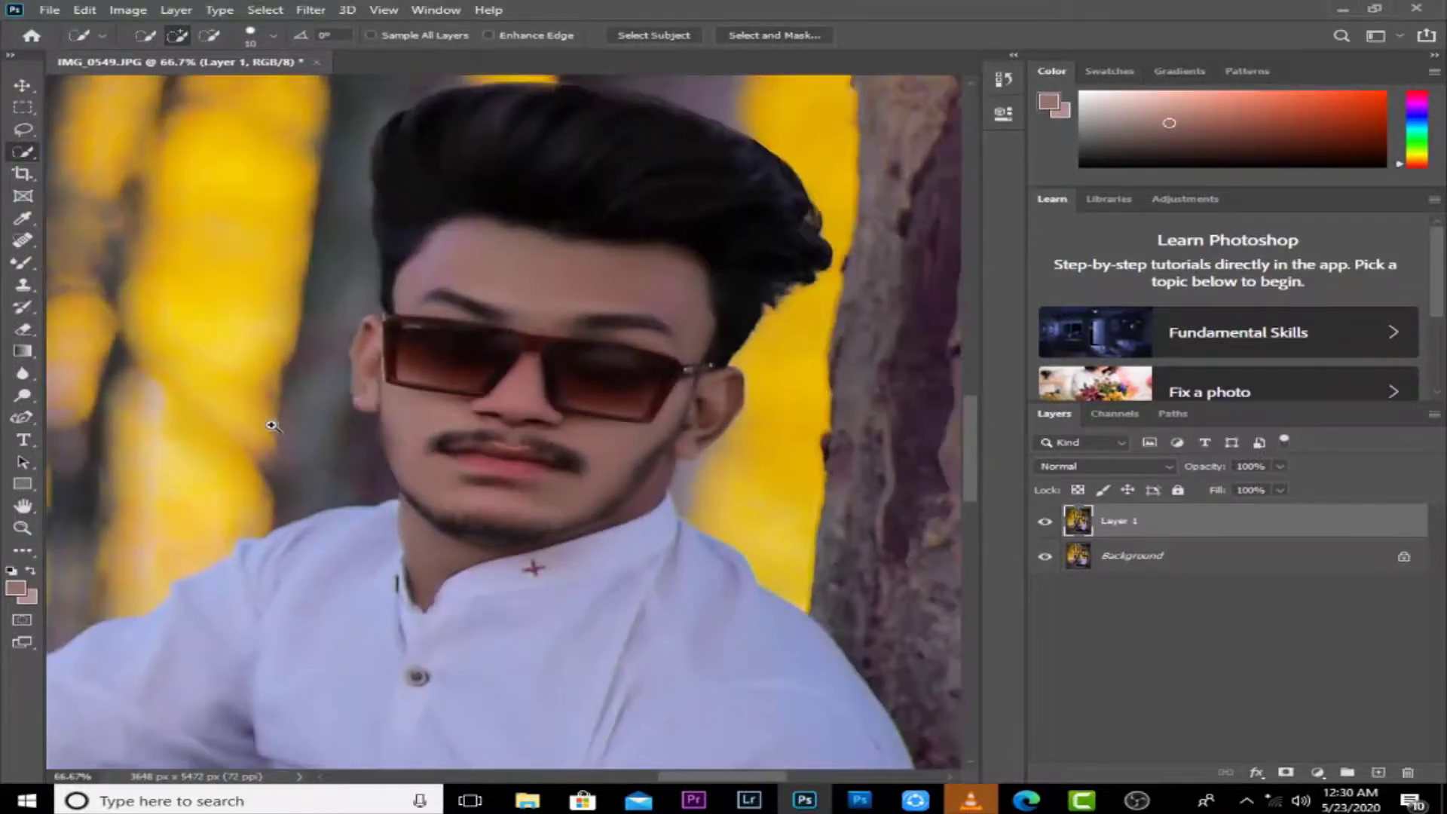
Step: Try muting the yellow foliage with Selective Color, setting the Yellows to cyan +100% and yellow -100%
key(alt+i)
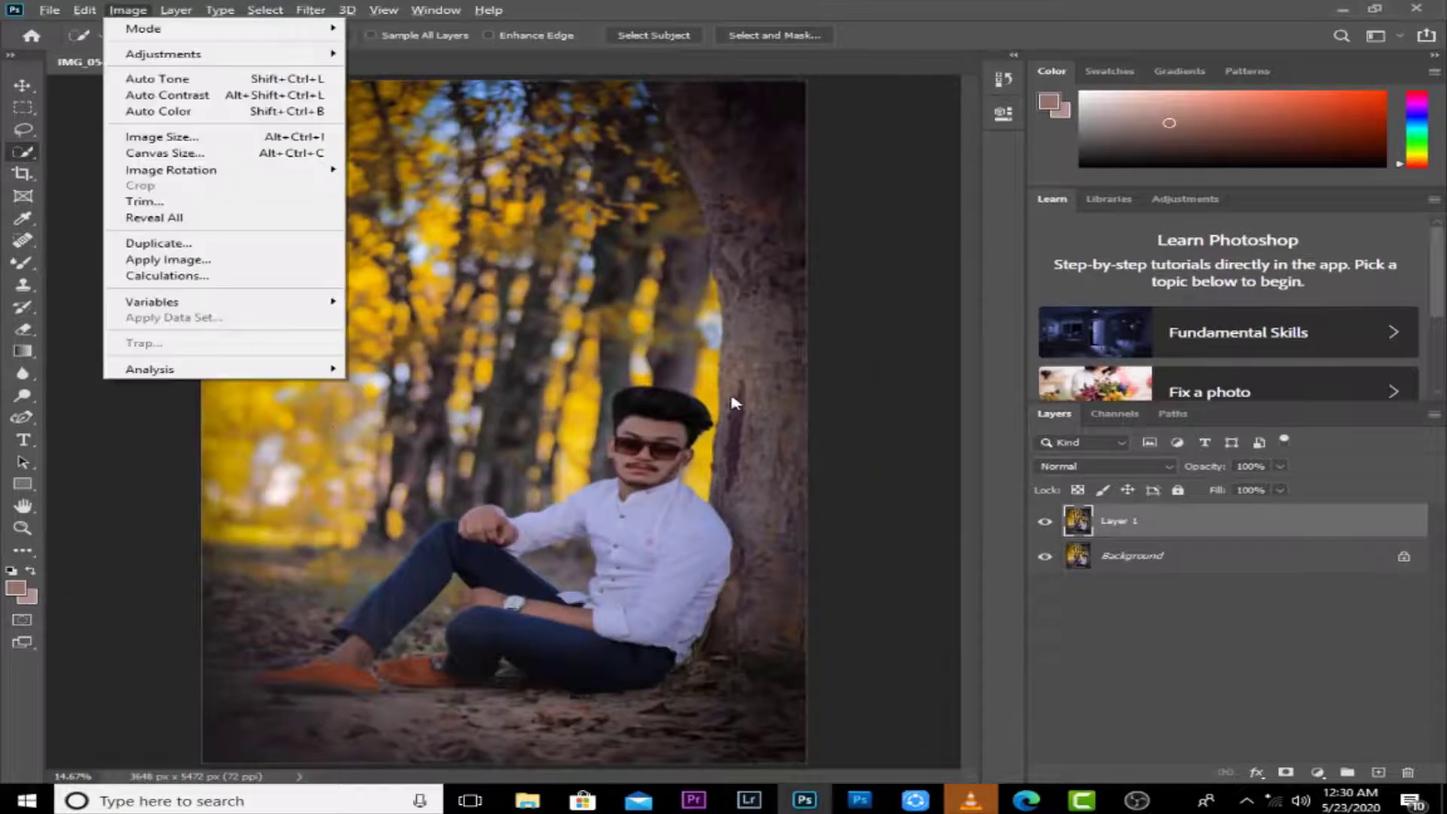
key(j)
key(s)
click(1131, 264)
click(1131, 297)
drag(1123, 311, 1273, 327)
click(1204, 369)
text(-100)
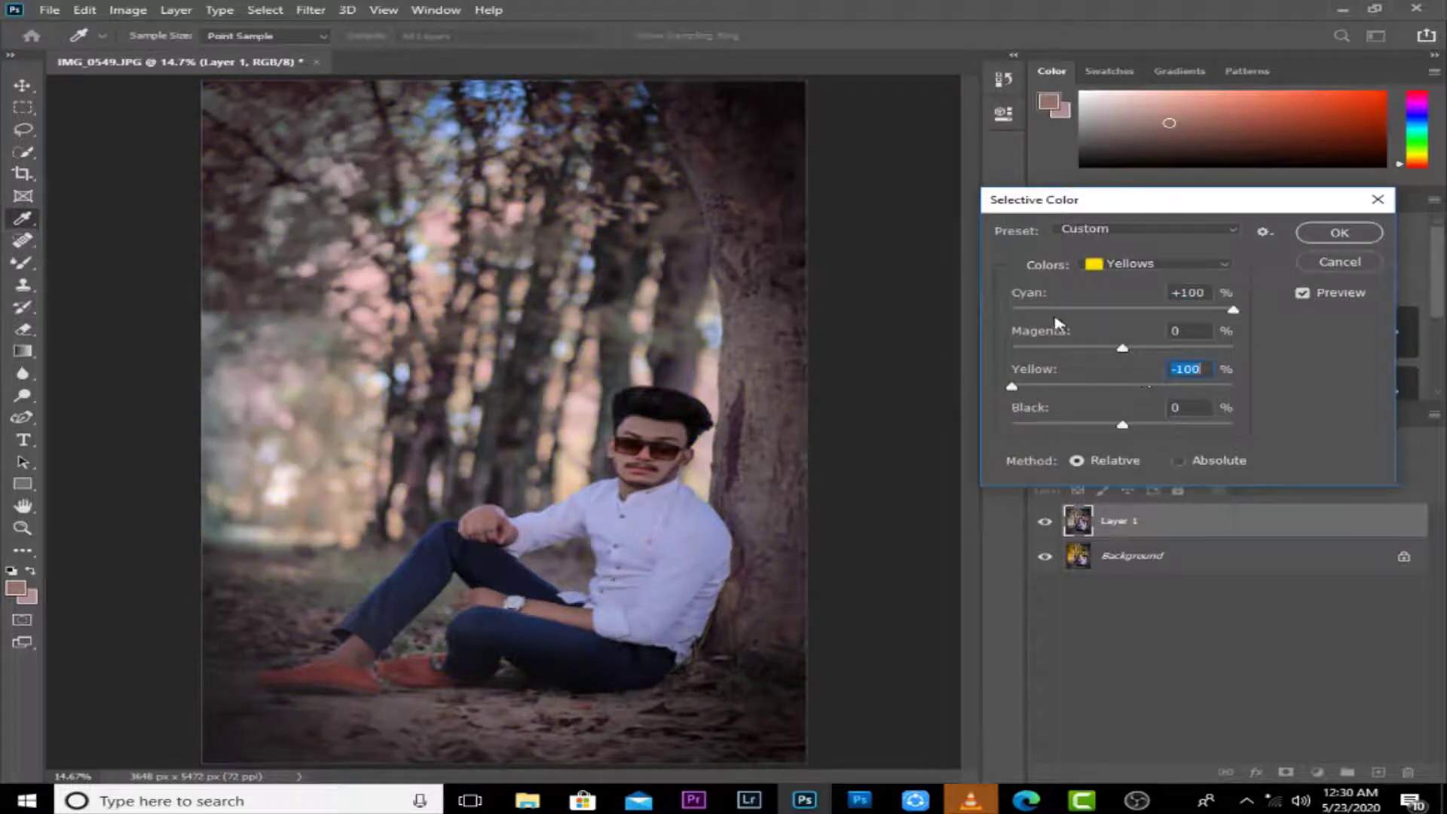
drag(1018, 323, 1231, 301)
click(1345, 268)
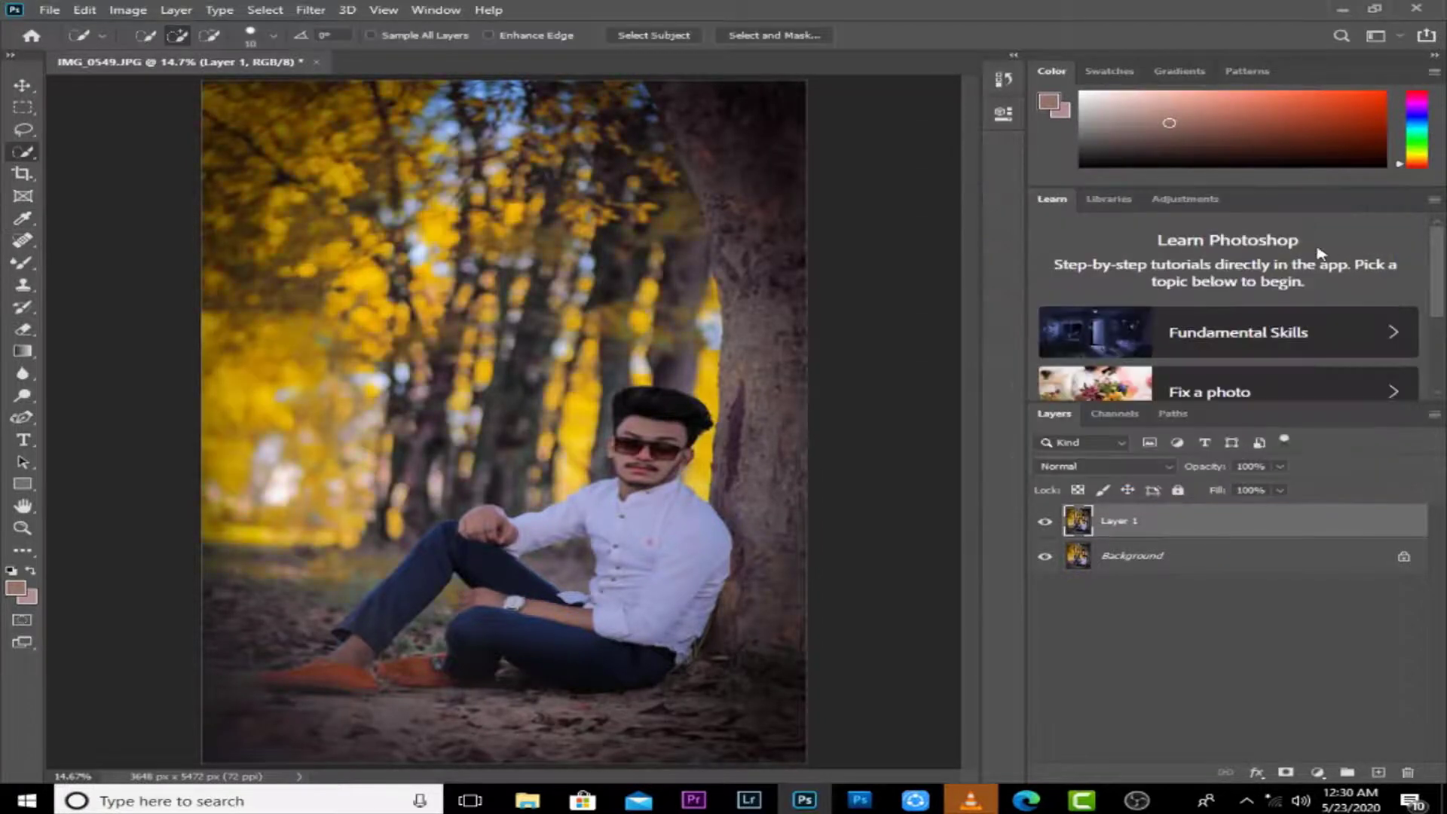
Step: Apply Selective Color to Layer 1, giving the Yellows maximum cyan and minimum yellow
key(alt+i)
key(j)
key(s)
click(1119, 273)
click(1123, 288)
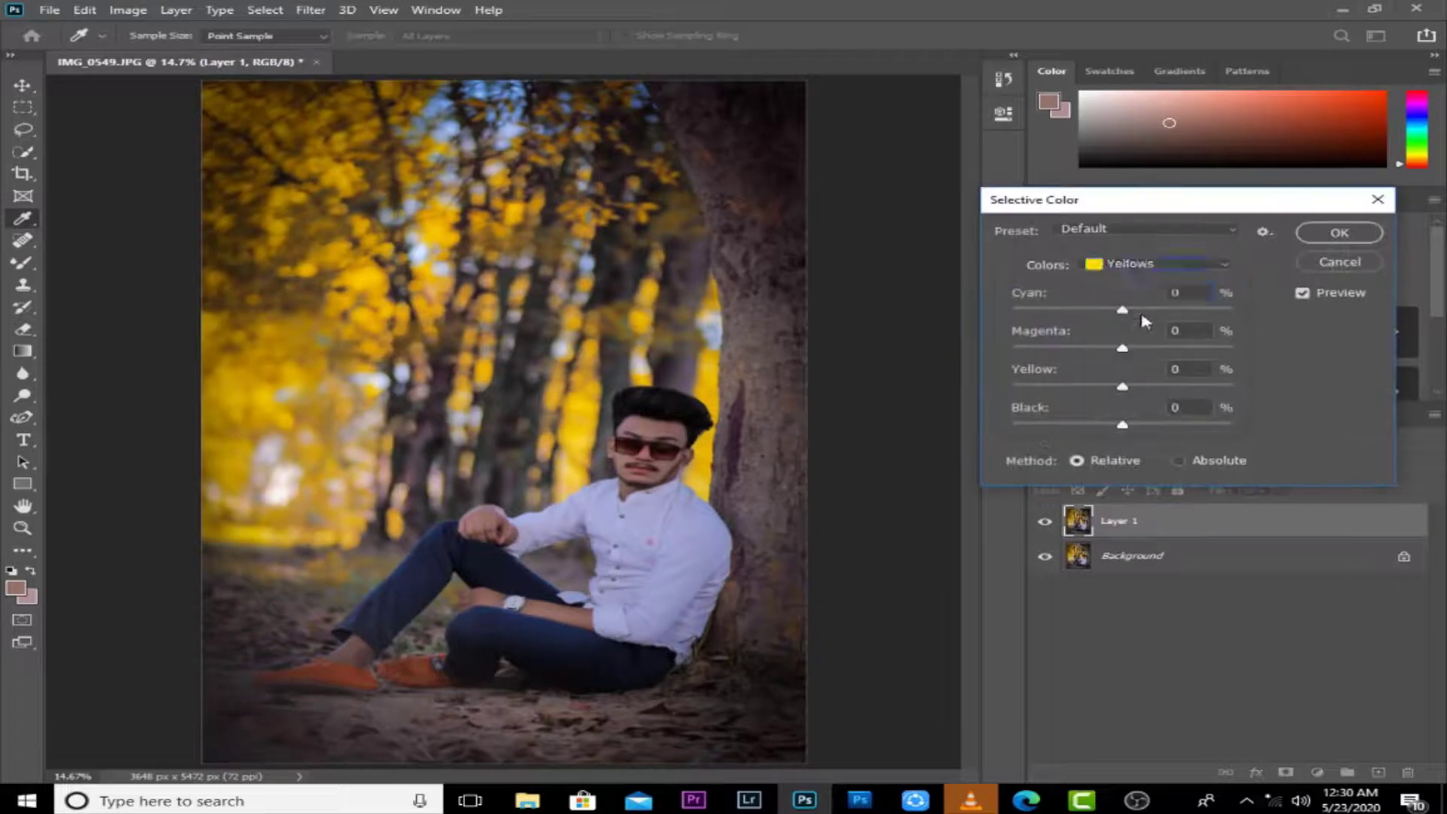
drag(1123, 310, 1247, 312)
drag(1060, 386, 1011, 386)
key(Return)
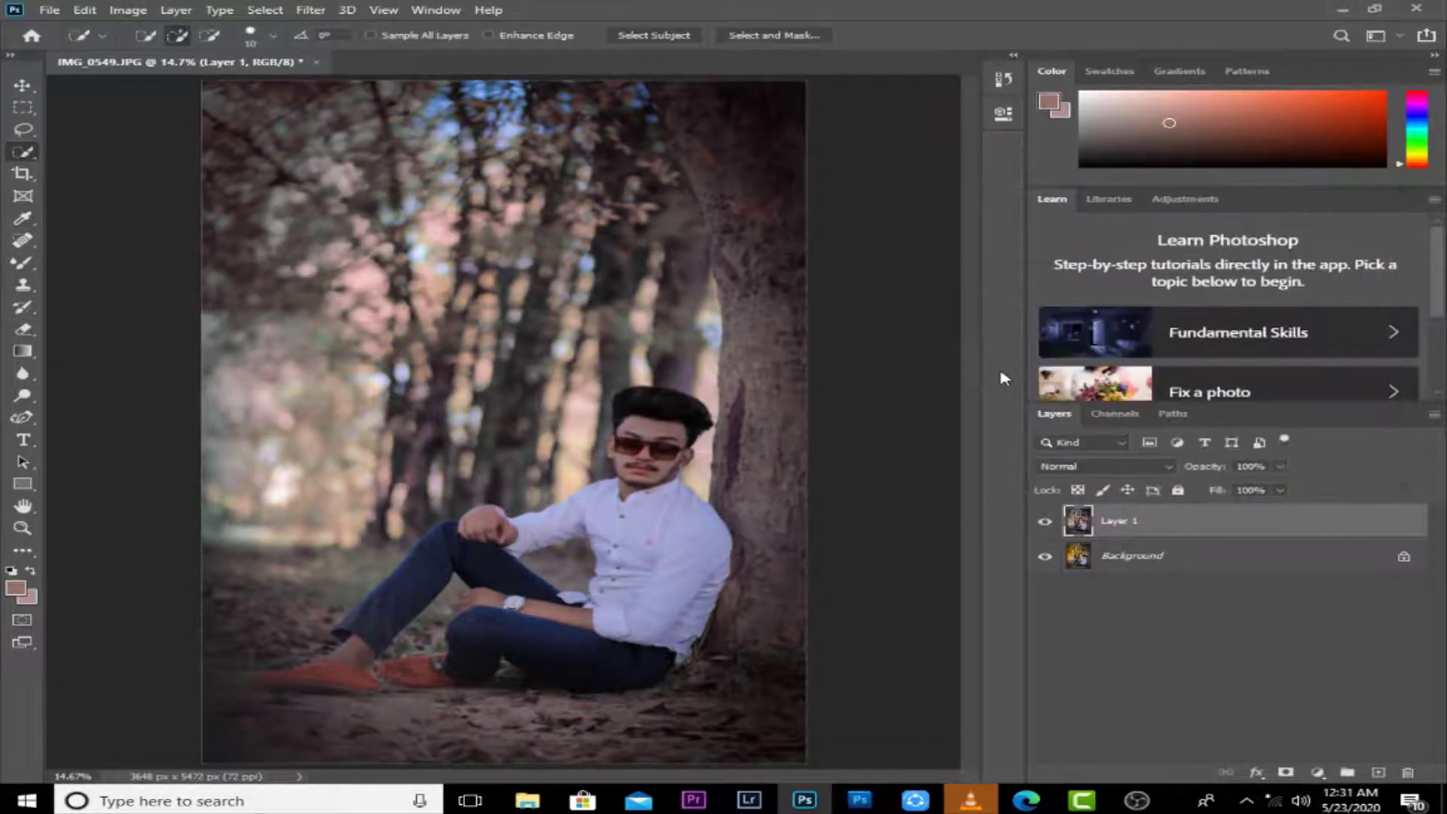
Step: Lighten the Blacks of Layer 1 with Selective Color by setting black to -8%
key(alt+i)
key(j)
key(s)
click(1161, 264)
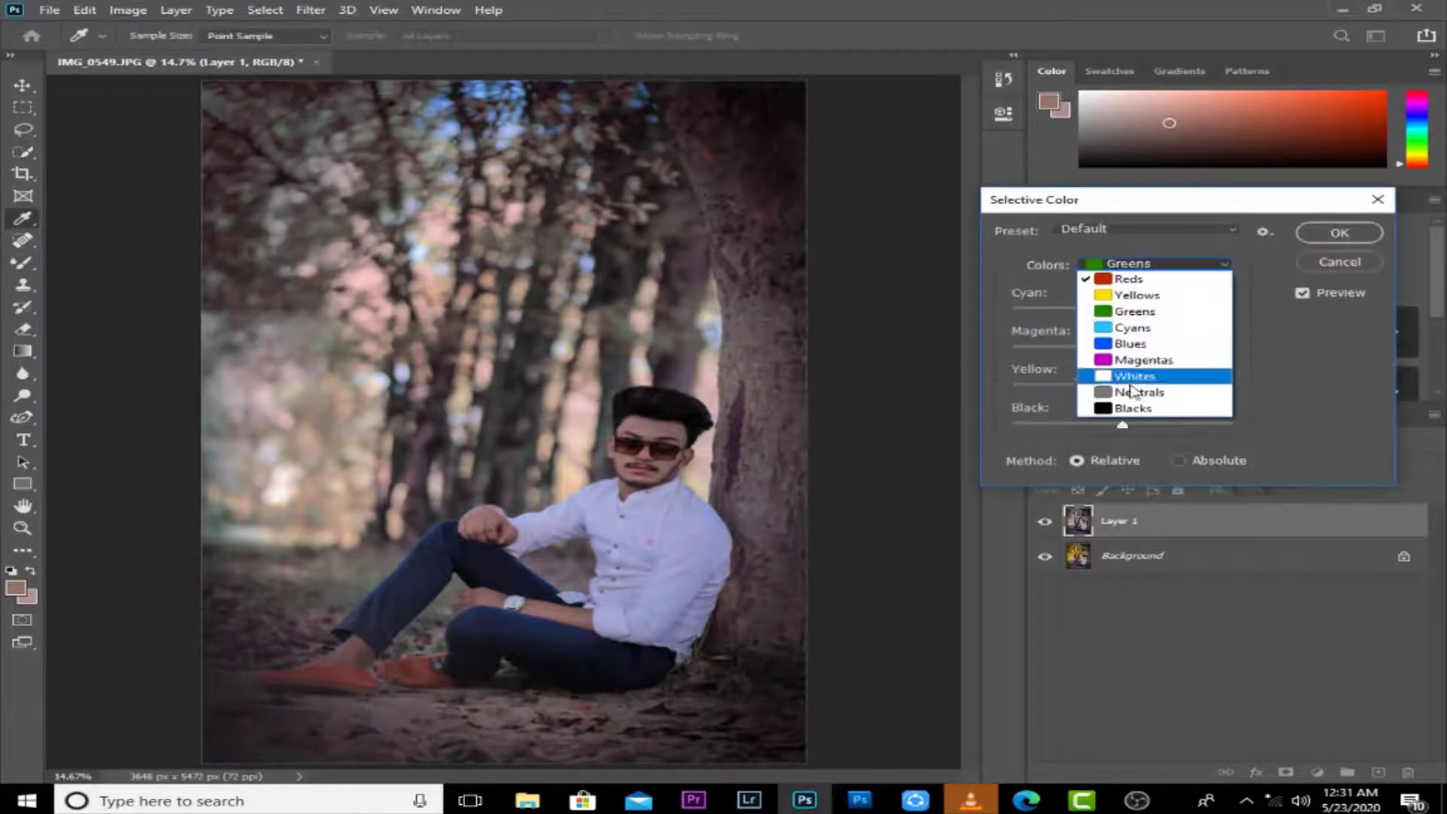
click(1119, 411)
drag(1122, 424, 1118, 432)
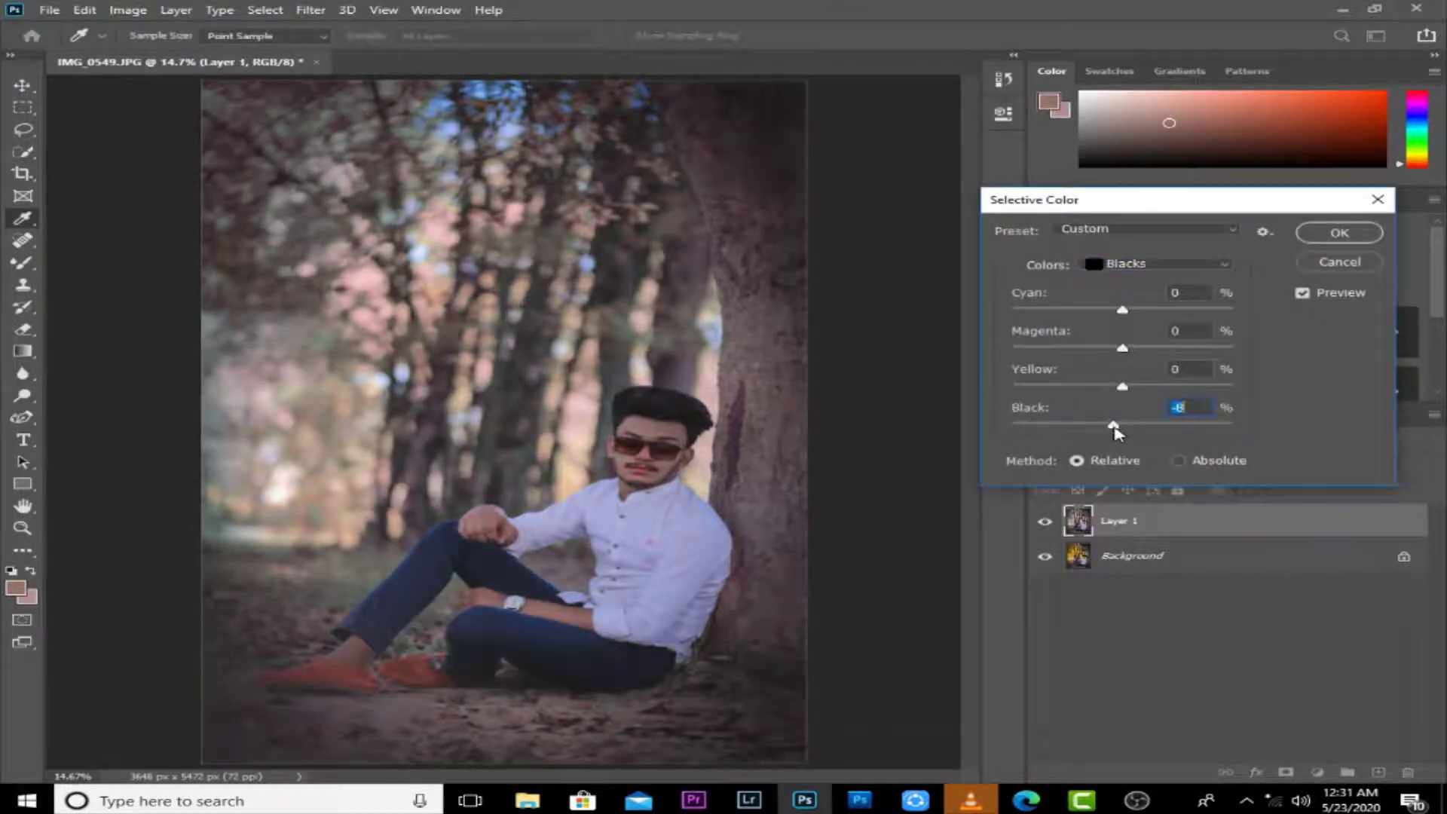
click(1312, 228)
Step: Undo the Selective Color changes made to the yellows and blacks
key(w)
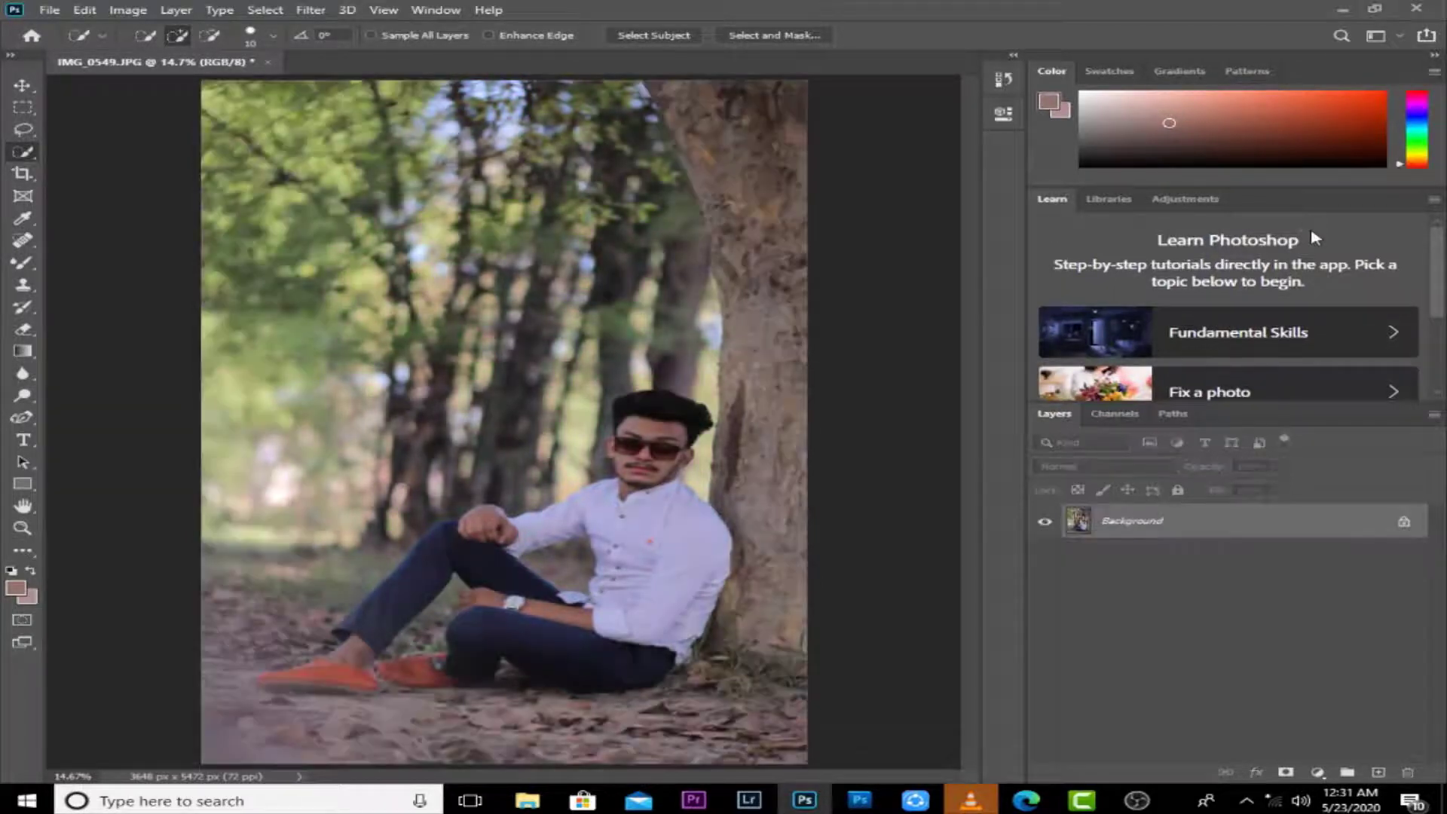
key(ctrl+shift+z)
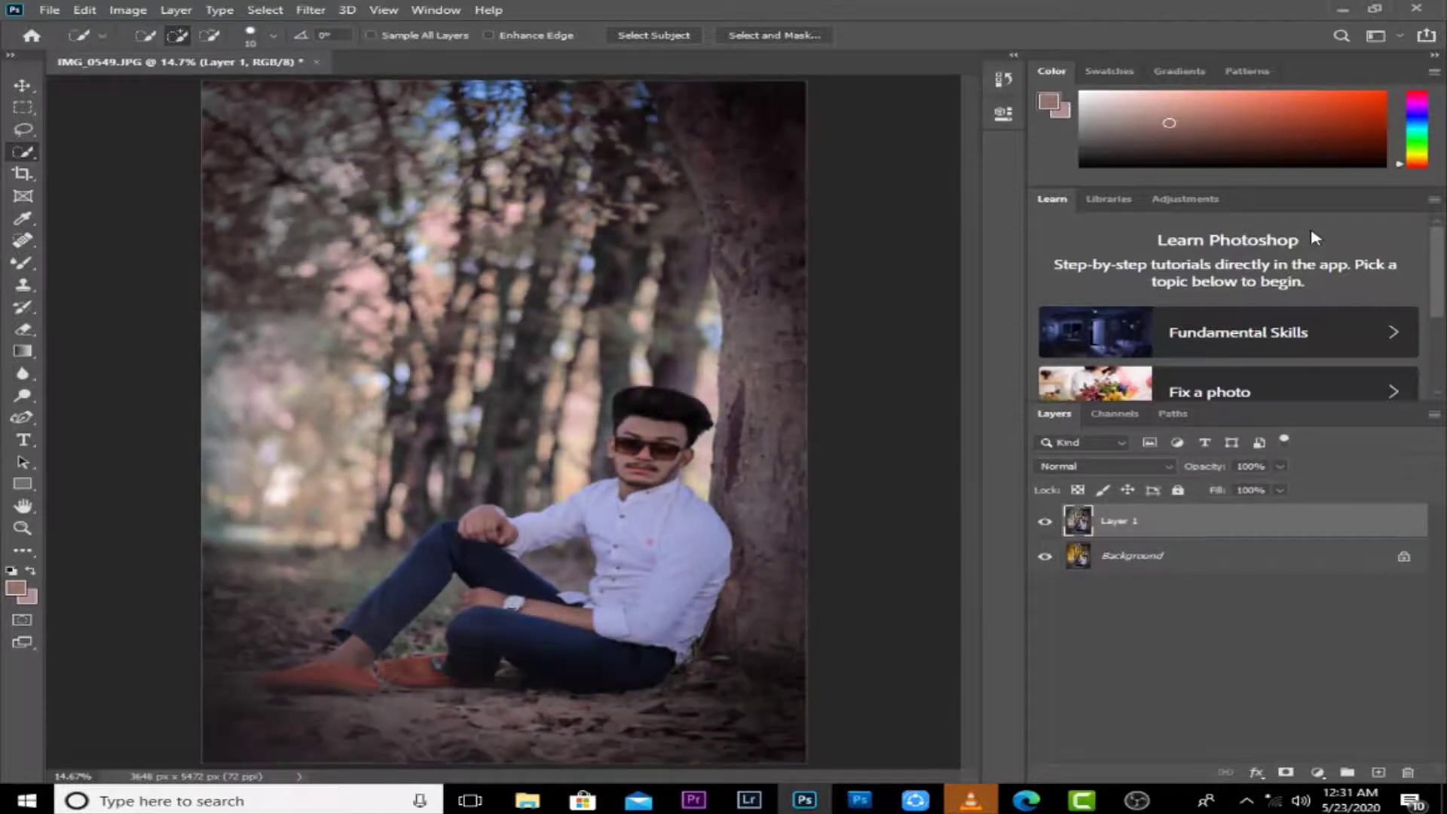
key(ctrl+z)
Step: Try greener foliage with Selective Color, setting the Yellows to cyan +95%, magenta -55% and yellow +73%, and reset magenta to 0
key(alt+i)
key(j)
key(s)
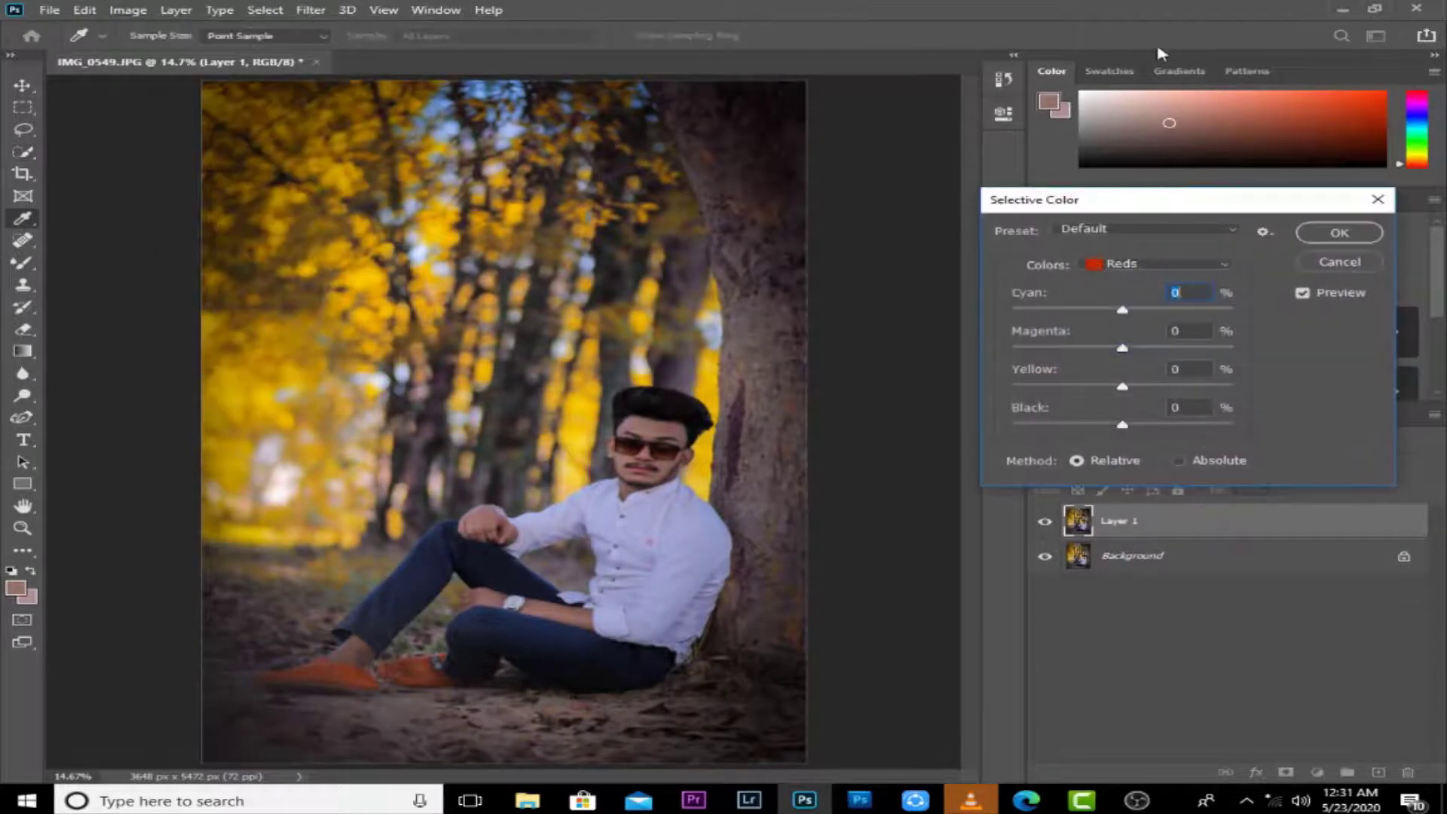
click(1117, 267)
click(1116, 285)
drag(1044, 314, 1228, 314)
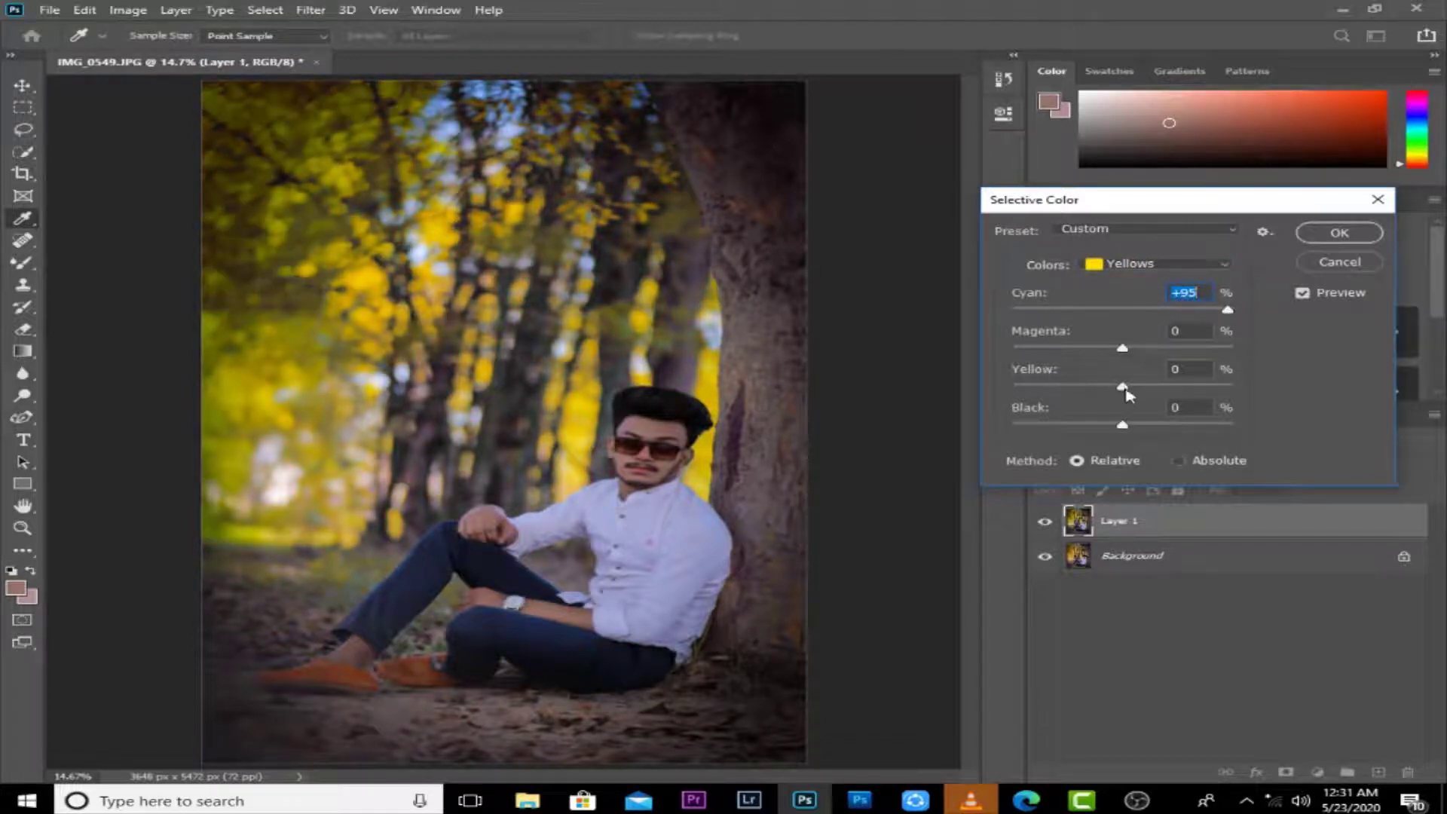
drag(1126, 390, 1205, 389)
drag(1123, 349, 1065, 341)
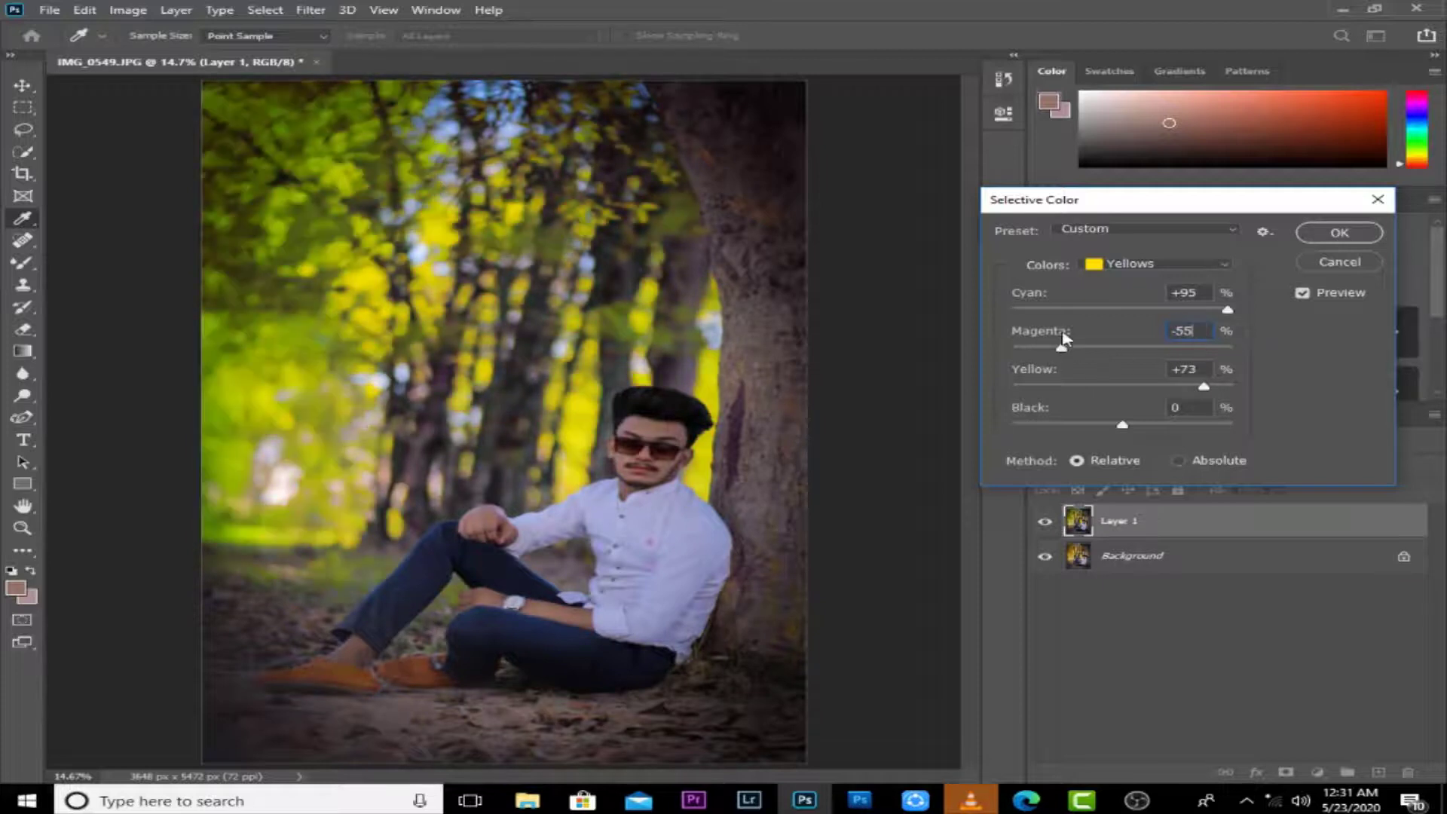
text(0)
click(1342, 262)
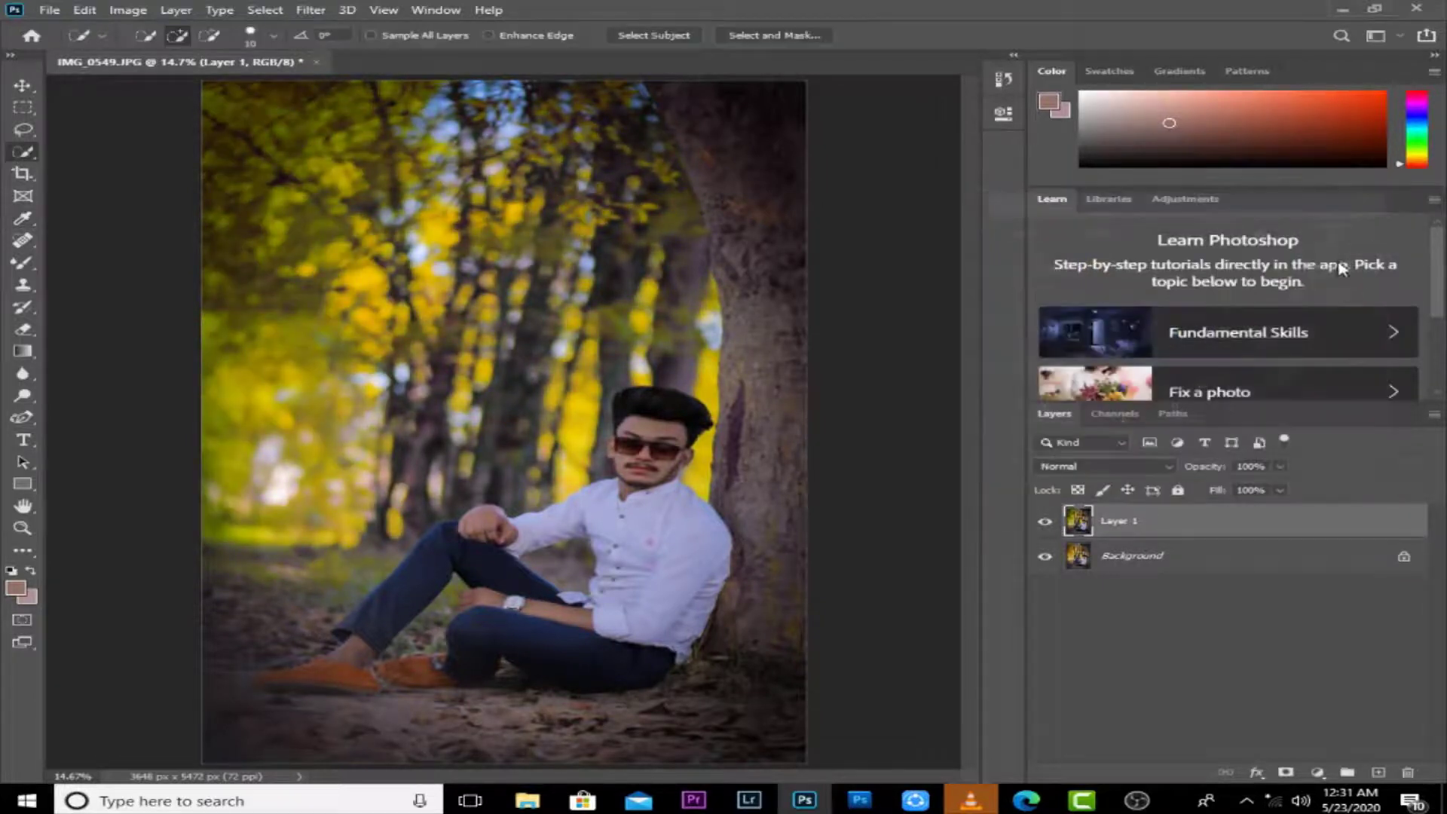
Step: Adjust the Reds of Layer 1 with Selective Color, lowering cyan and slightly raising yellow
click(127, 10)
mouse_move(162, 52)
click(399, 310)
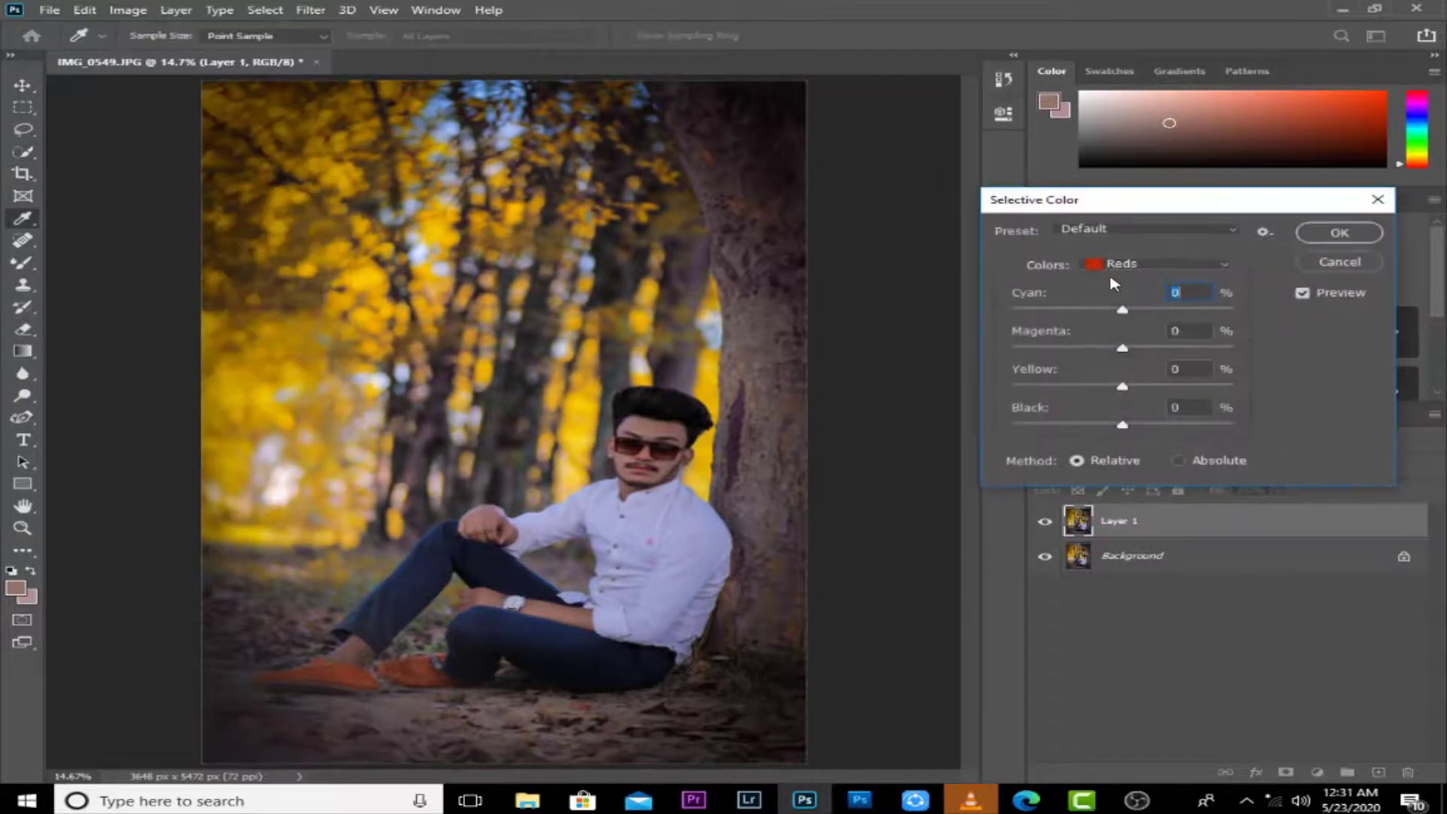
click(1078, 311)
mouse_move(1123, 385)
mouse_down()
mouse_move(1164, 389)
mouse_move(1145, 392)
mouse_up()
drag(1084, 310, 1087, 310)
Step: Try orange foliage by setting the Yellows to cyan -96% and yellow -64%
click(1161, 263)
click(1199, 292)
click(1017, 310)
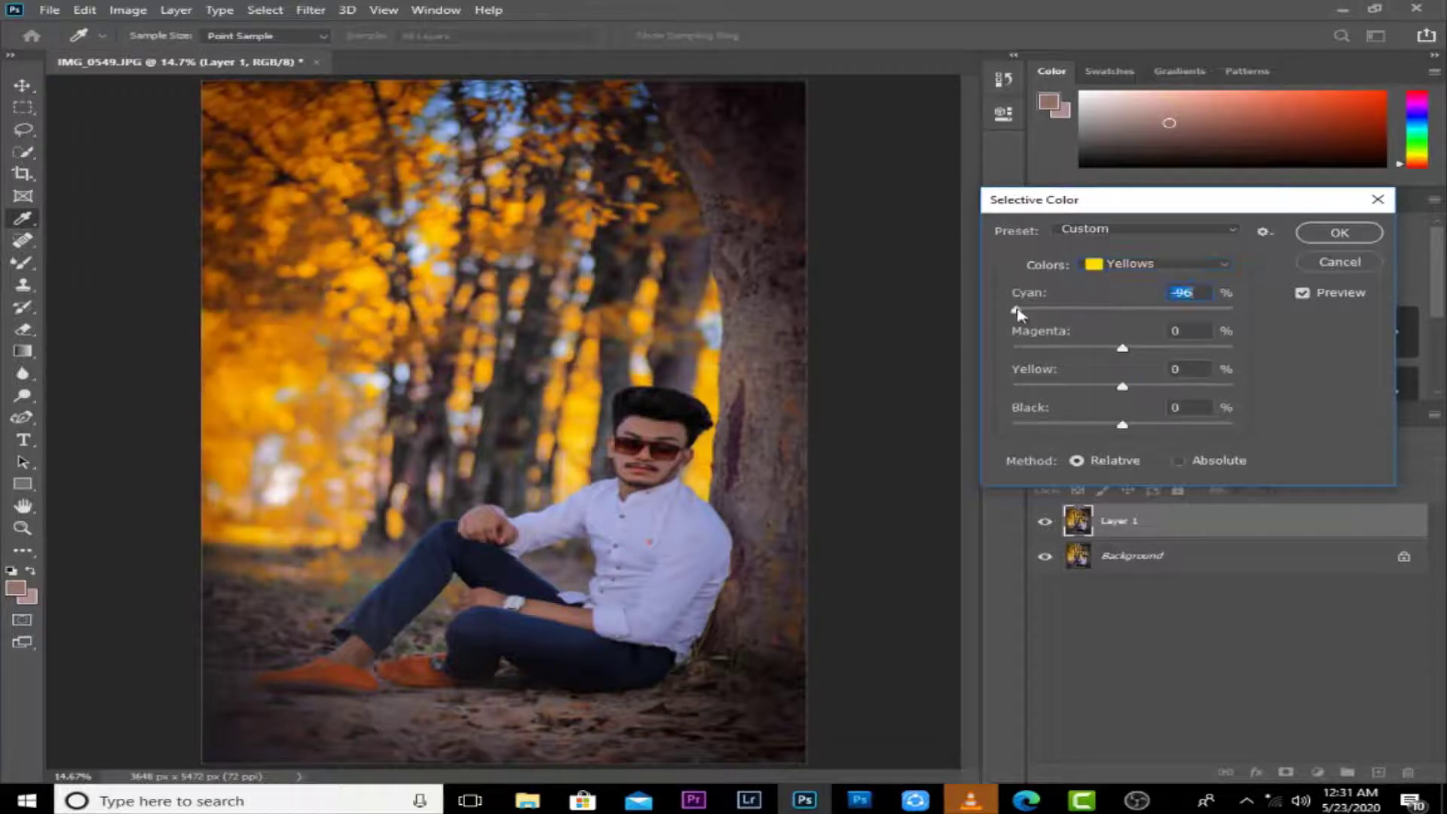
drag(1198, 387, 1052, 395)
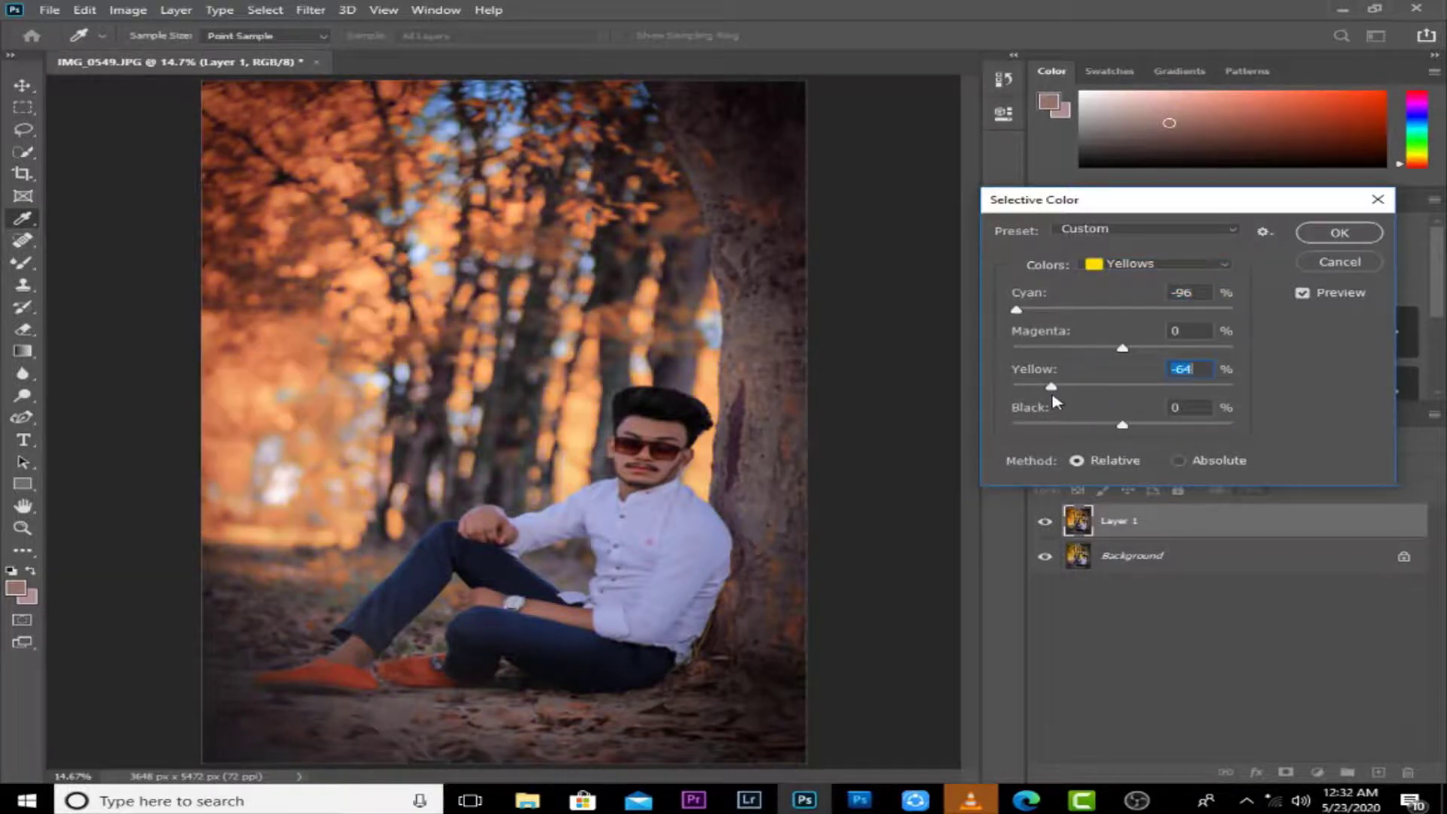
Step: Try the Yellows at cyan +100% and yellow +100% and check the effect on the whole image
drag(1213, 310, 1236, 310)
drag(1028, 386, 977, 386)
drag(1138, 386, 1070, 401)
drag(1161, 395, 1244, 387)
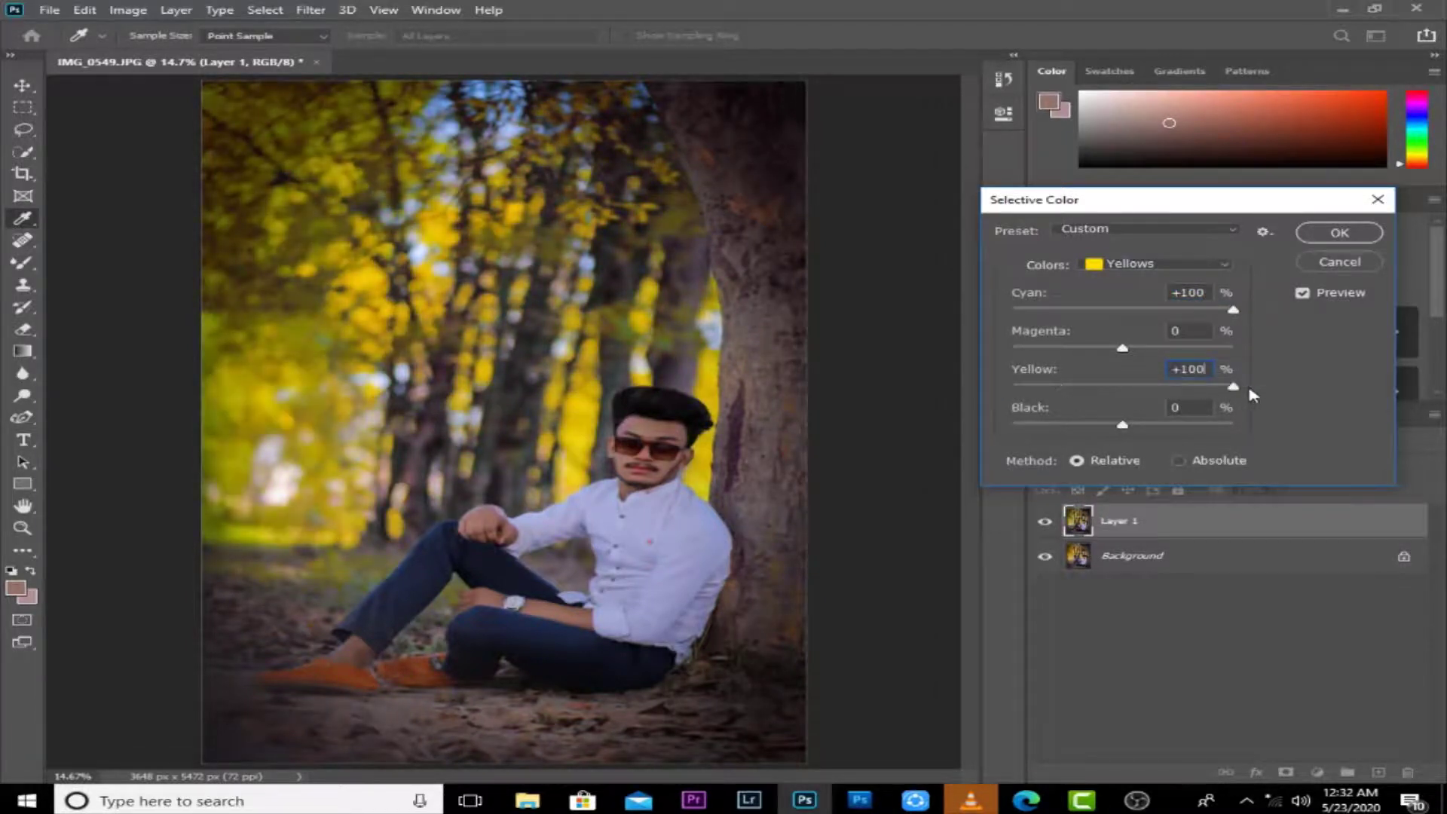
key(ctrl+minus)
key(ctrl+minus)
key(ctrl+minus)
key(ctrl+minus)
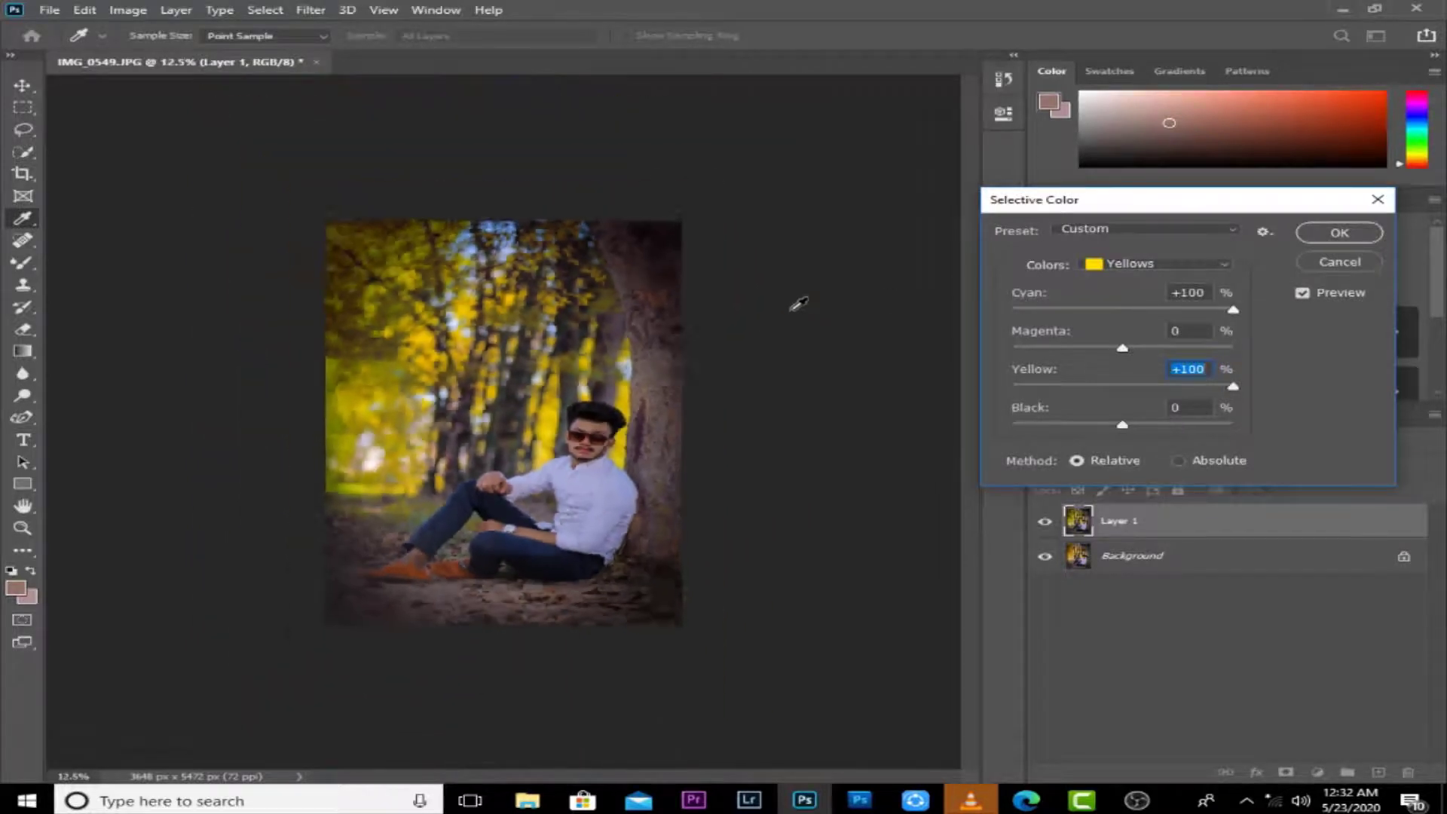
key(ctrl+0)
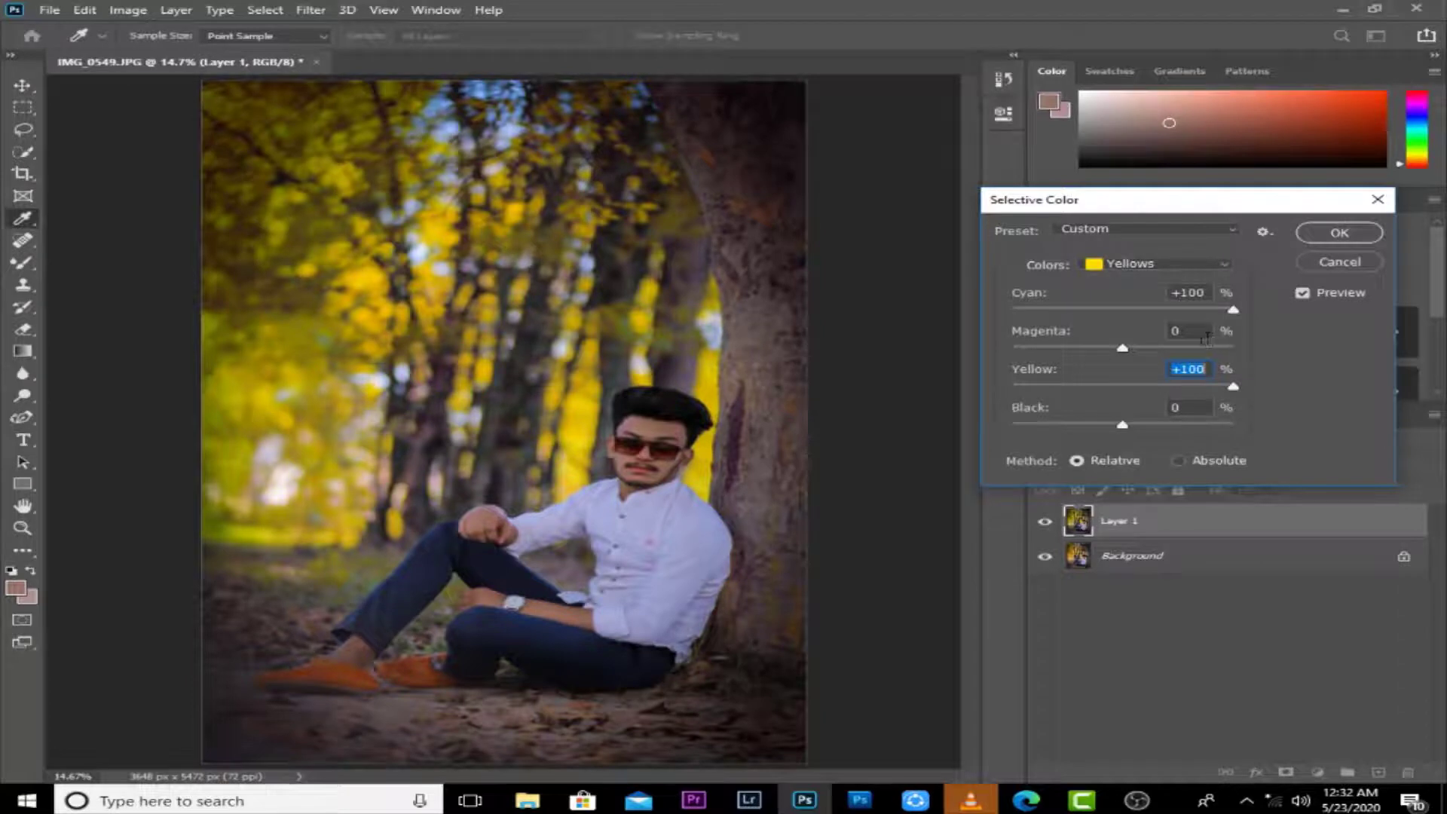
Step: Reset the cyan and yellow of the Yellows to 0% and apply the Selective Color adjustment
drag(1131, 312, 1032, 316)
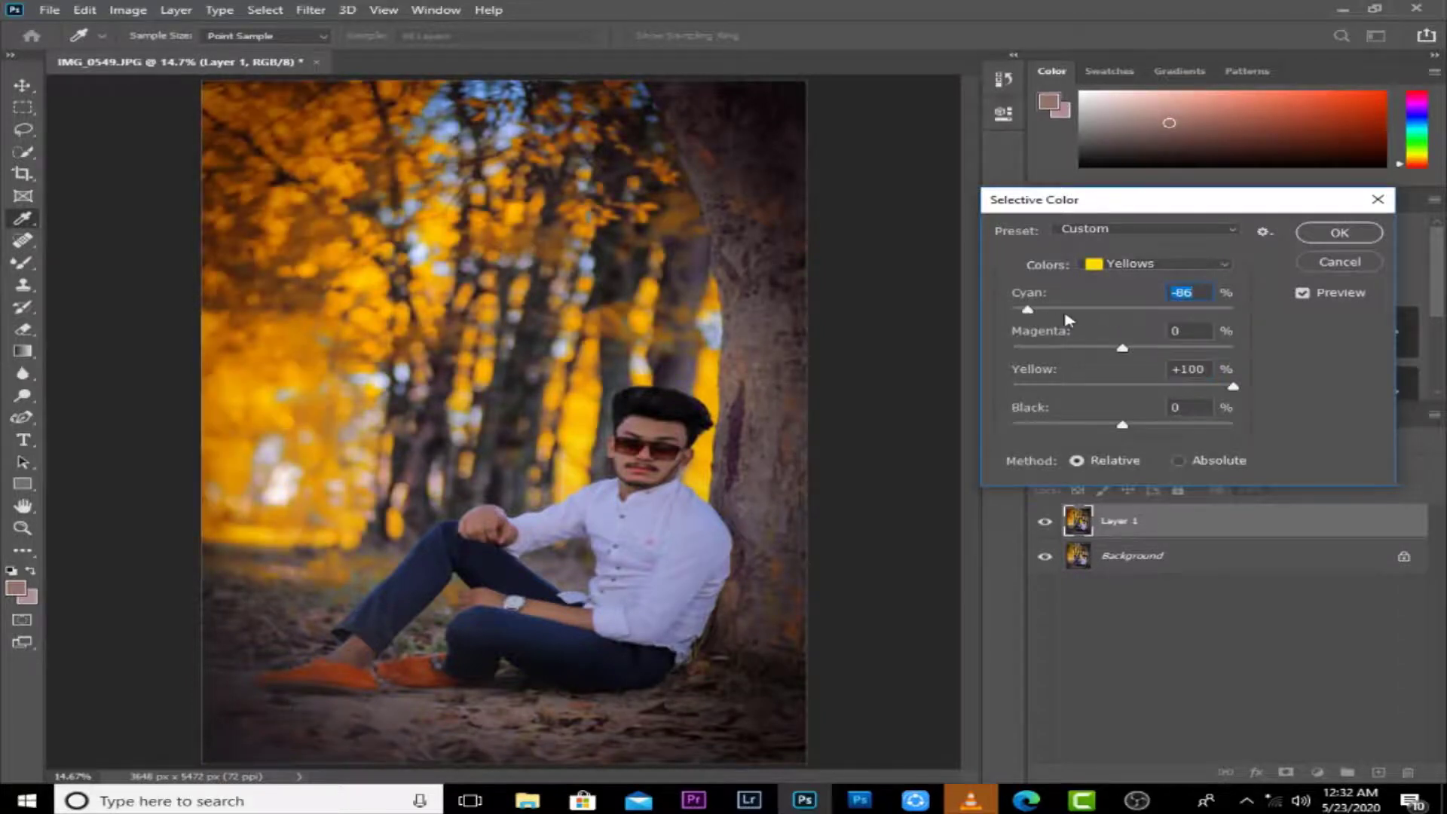
drag(1200, 295, 1161, 295)
text(0)
drag(1206, 371, 1138, 375)
text(0)
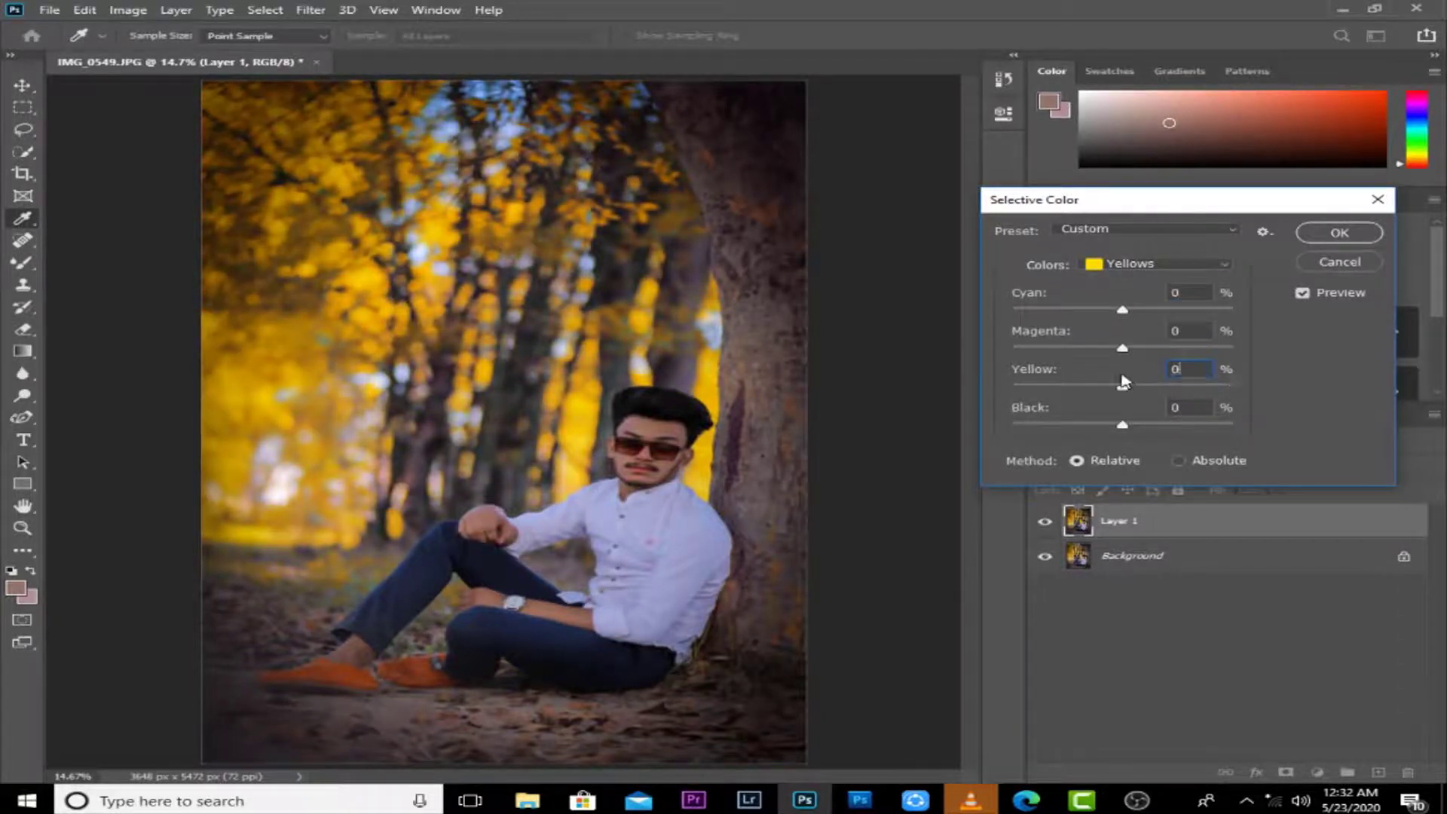
key(Return)
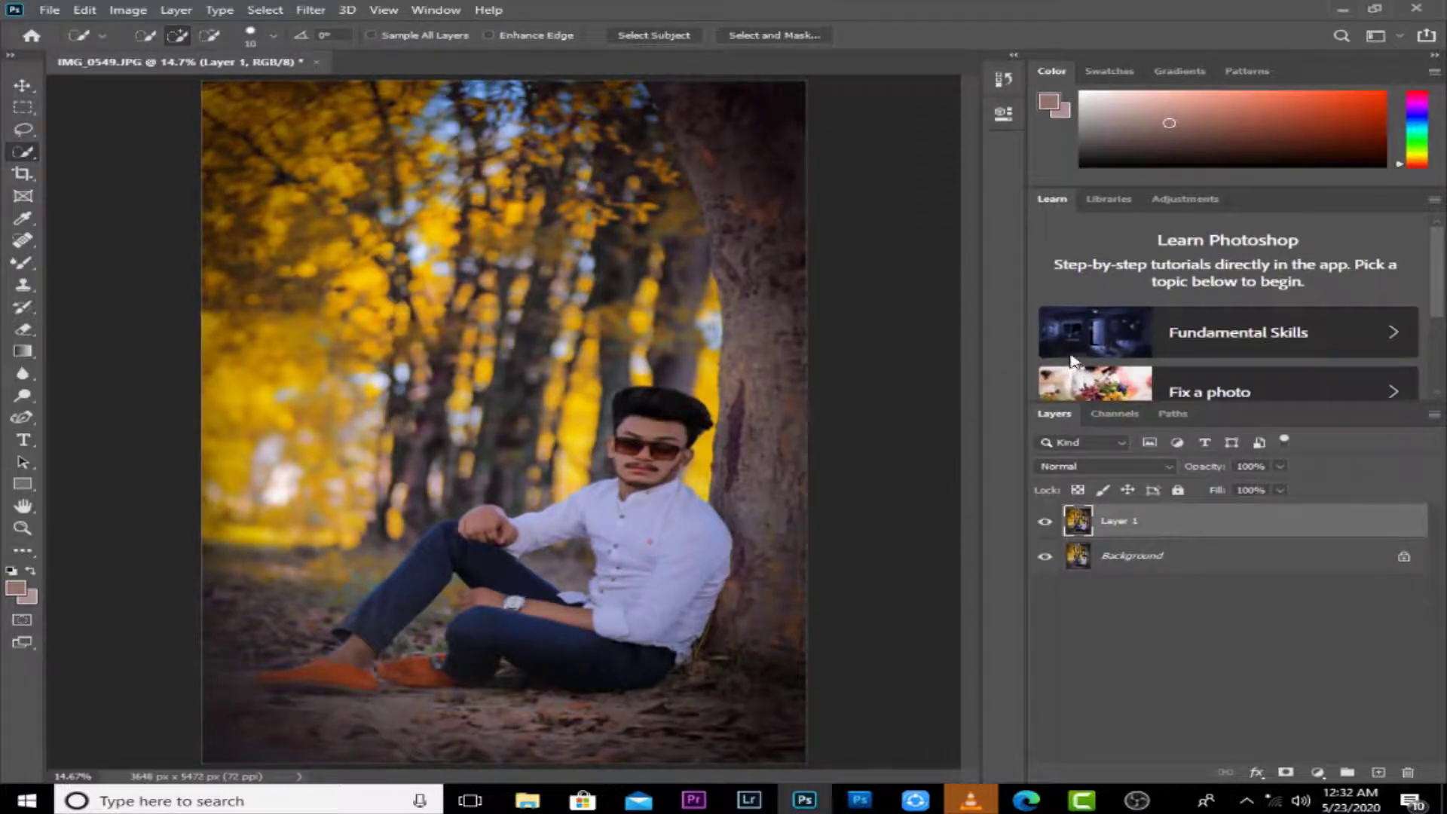
Step: Examine the portrait and its golden background up close around the face and hand
key(ctrl+minus)
key(ctrl+minus)
key(ctrl+plus)
key(ctrl+plus)
key(ctrl+plus)
key(ctrl+plus)
key(ctrl+plus)
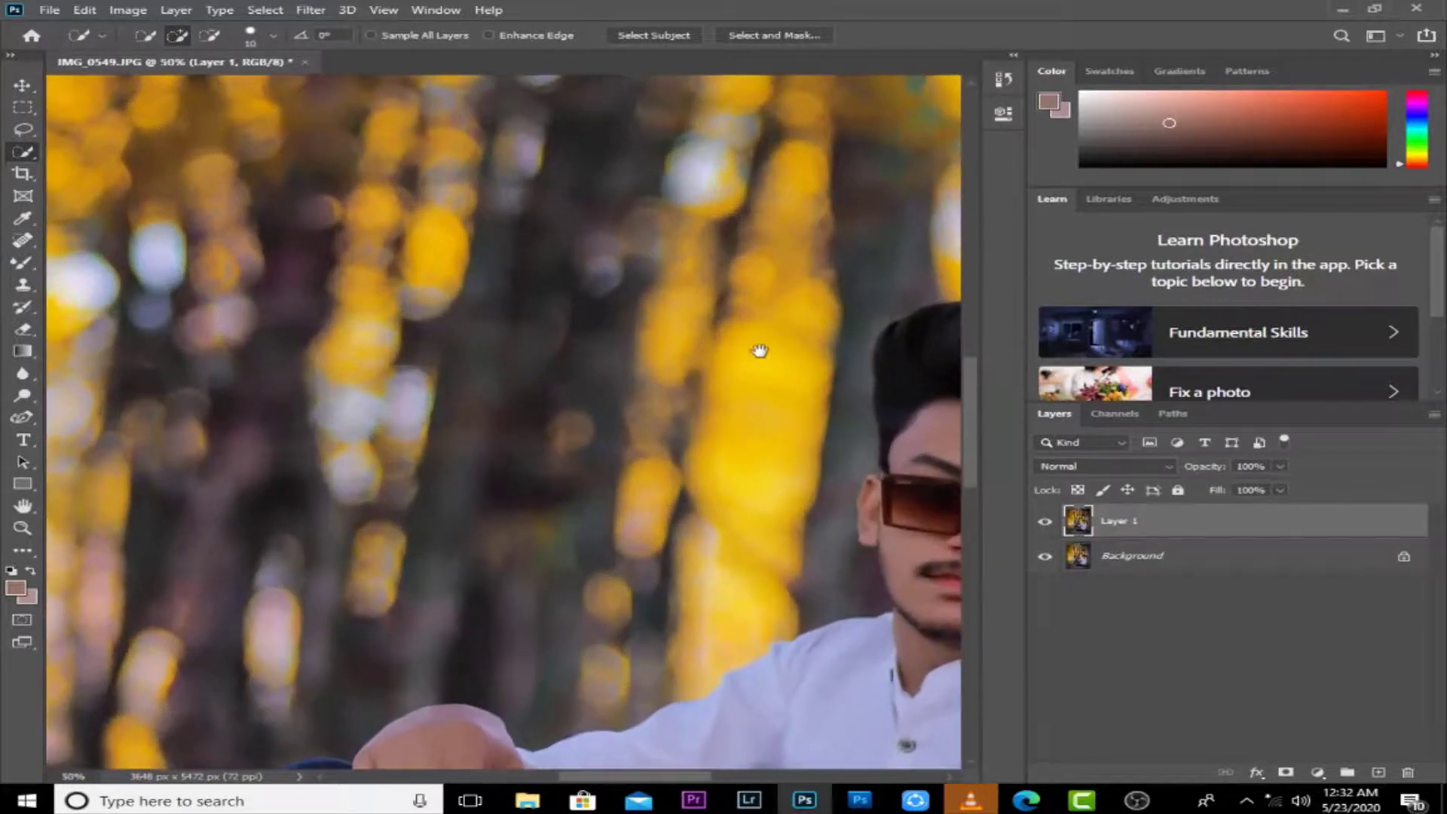
drag(760, 350, 639, 333)
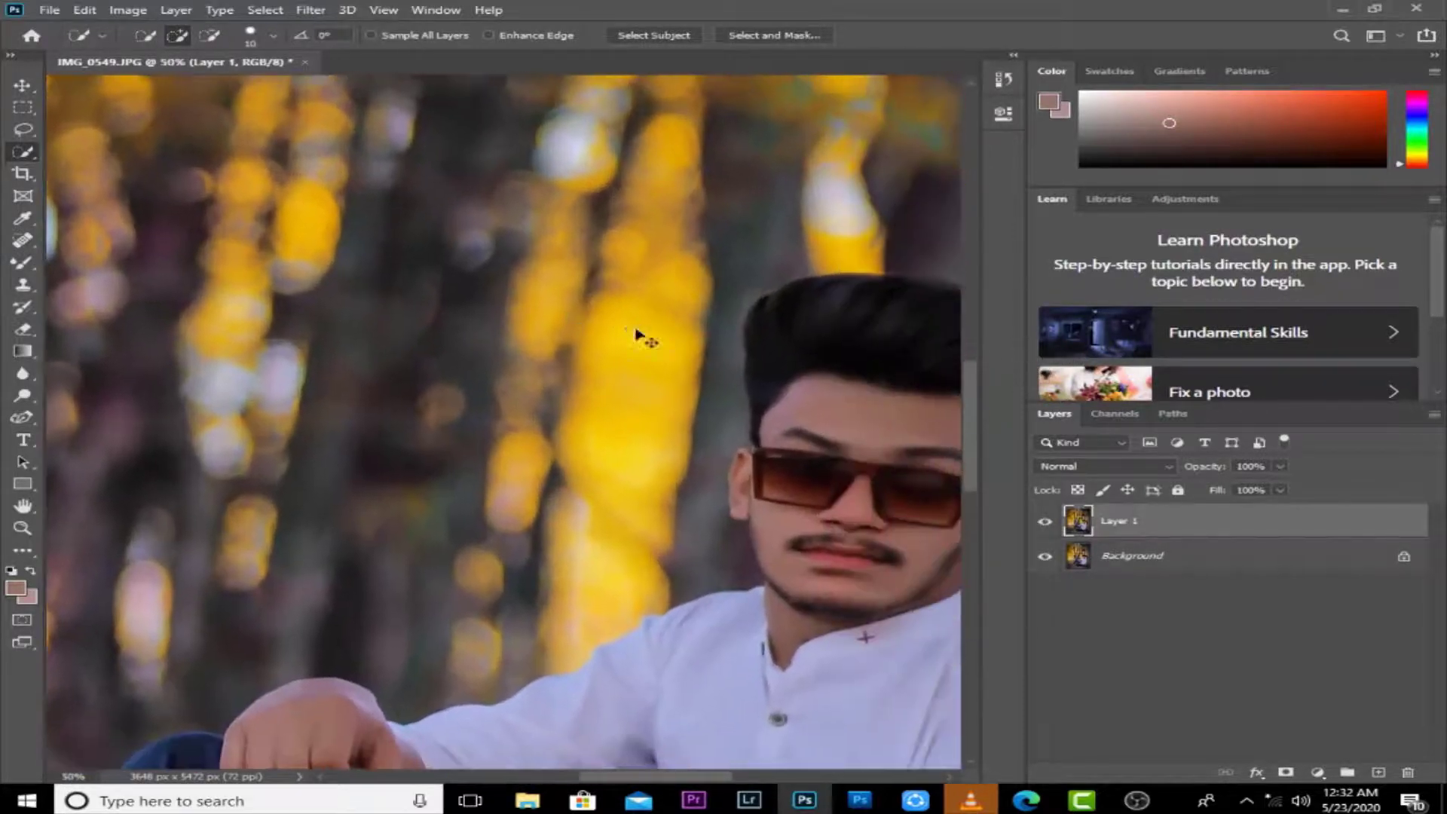
key(ctrl+0)
Step: Try brightening the Whites with Selective Color, using cyan +100%, yellow -100% and black -74%
key(alt+i)
key(a)
key(s)
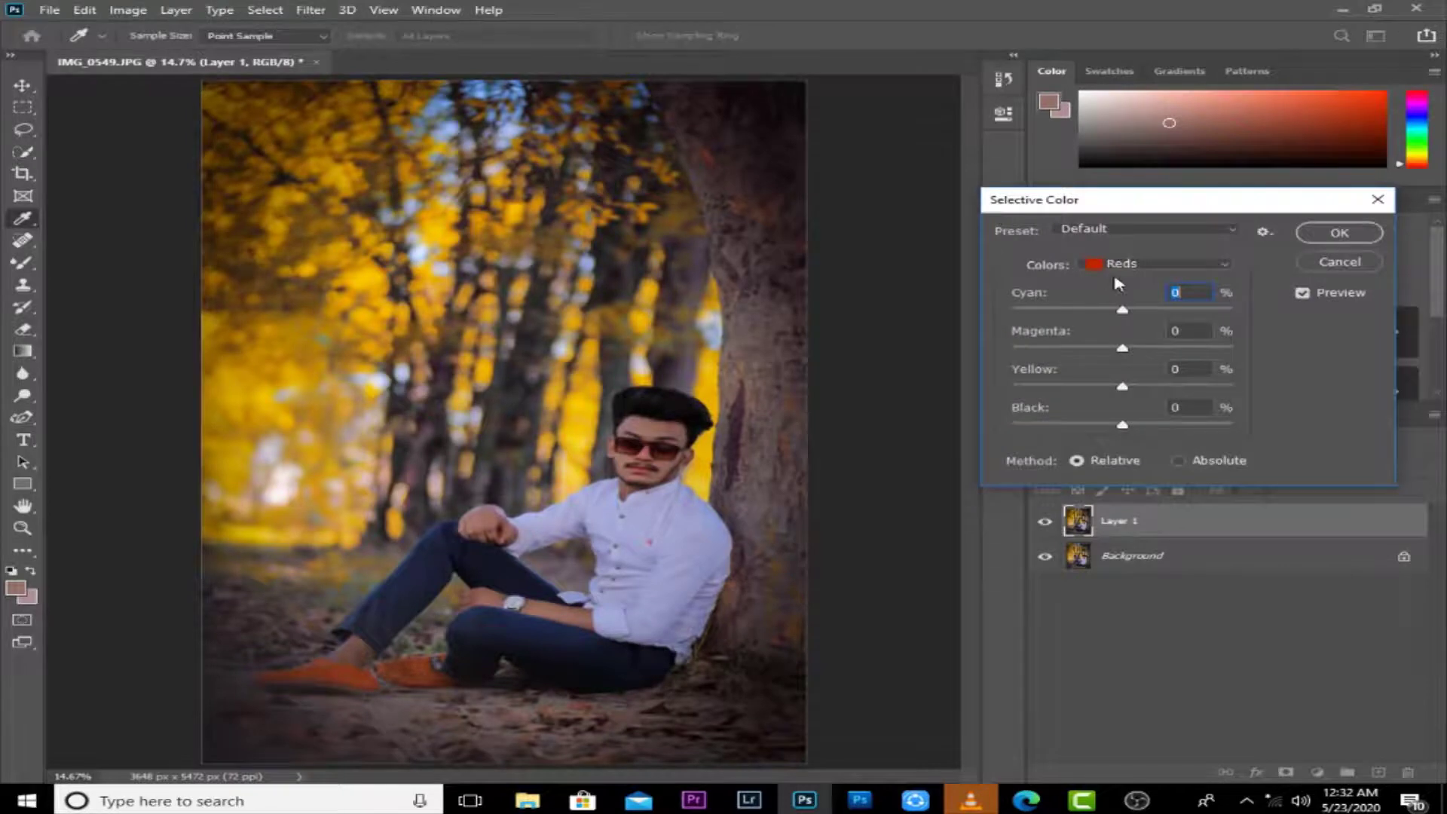
click(1146, 264)
click(1123, 375)
click(1041, 425)
click(1041, 310)
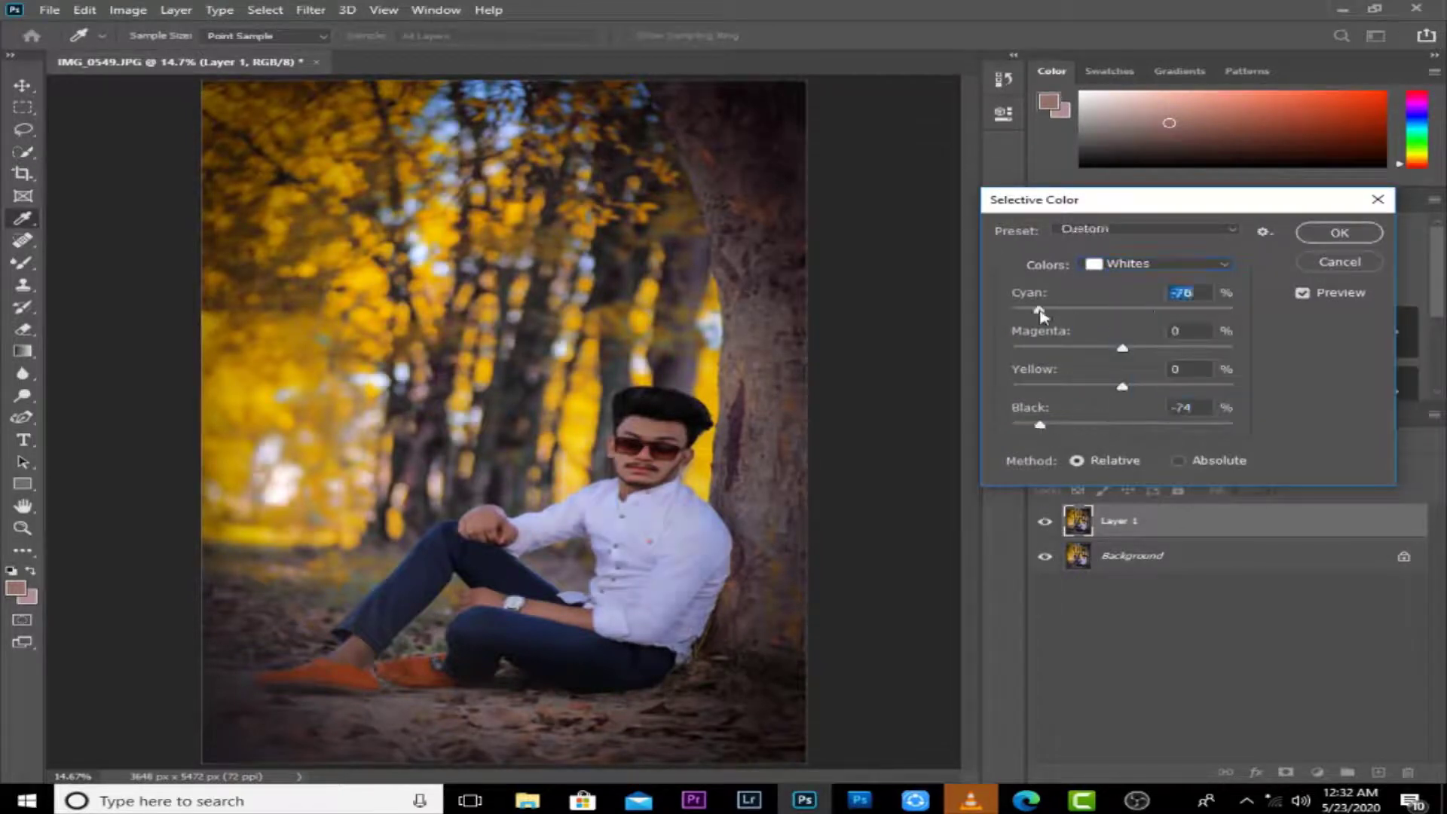
drag(1042, 315, 1223, 315)
drag(1123, 388, 1003, 420)
Step: Try the Whites at cyan +100%, magenta -100% and yellow +100% while viewing the face and shirt closely
key(ctrl+plus)
key(ctrl+plus)
key(ctrl+plus)
key(ctrl+plus)
key(ctrl+plus)
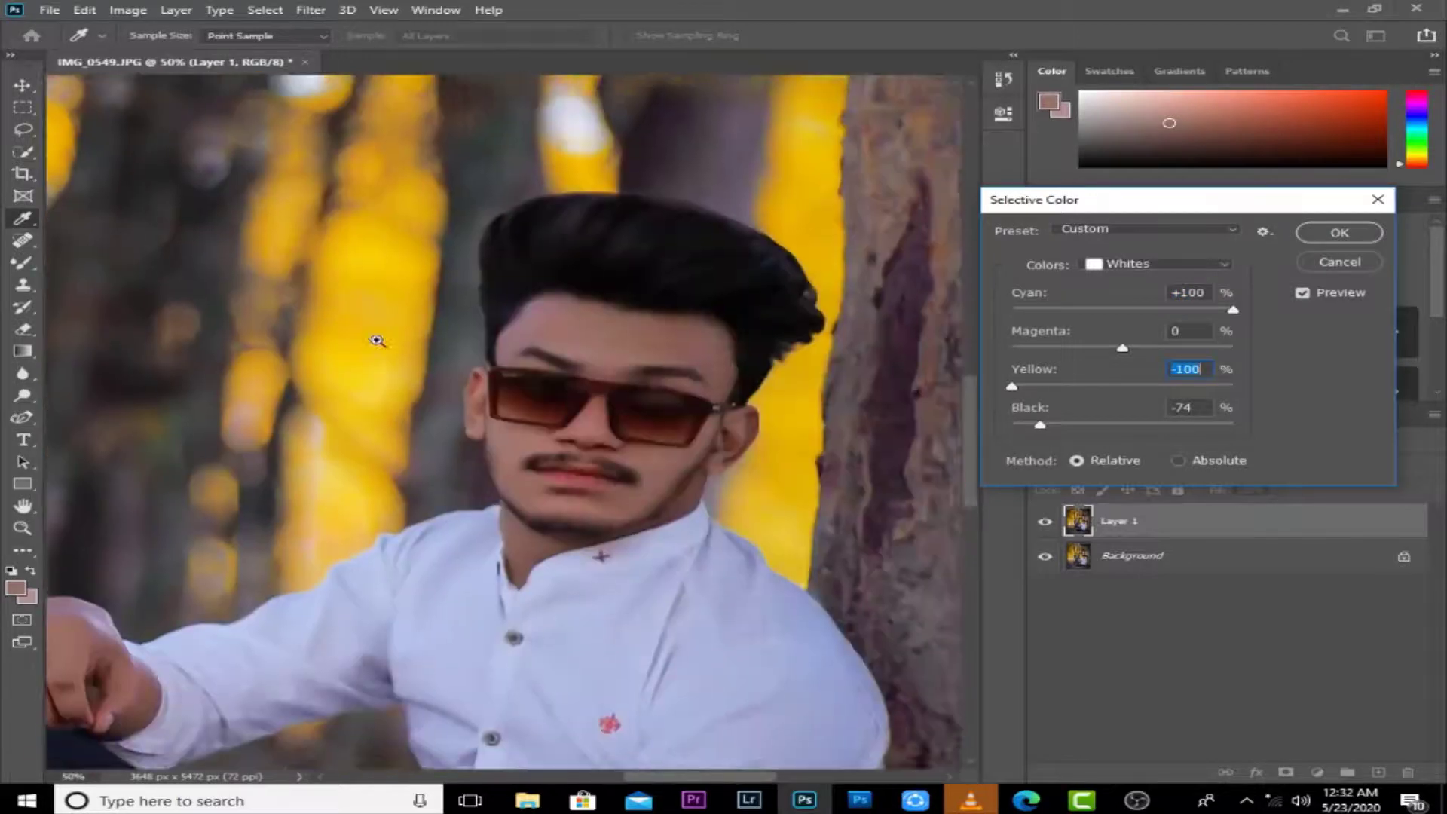
drag(1048, 312, 992, 320)
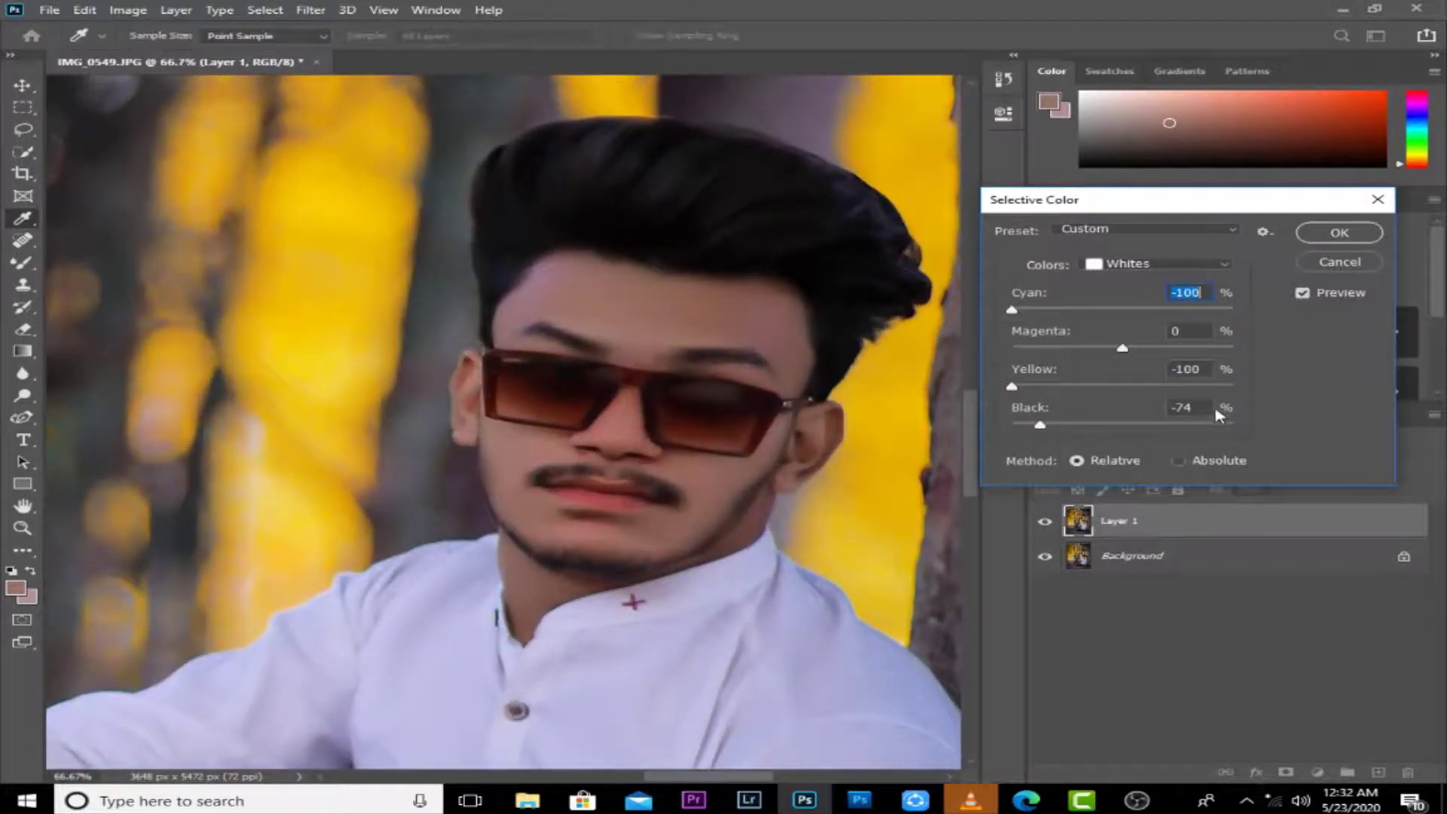
drag(1203, 389, 1268, 389)
drag(1129, 309, 1236, 311)
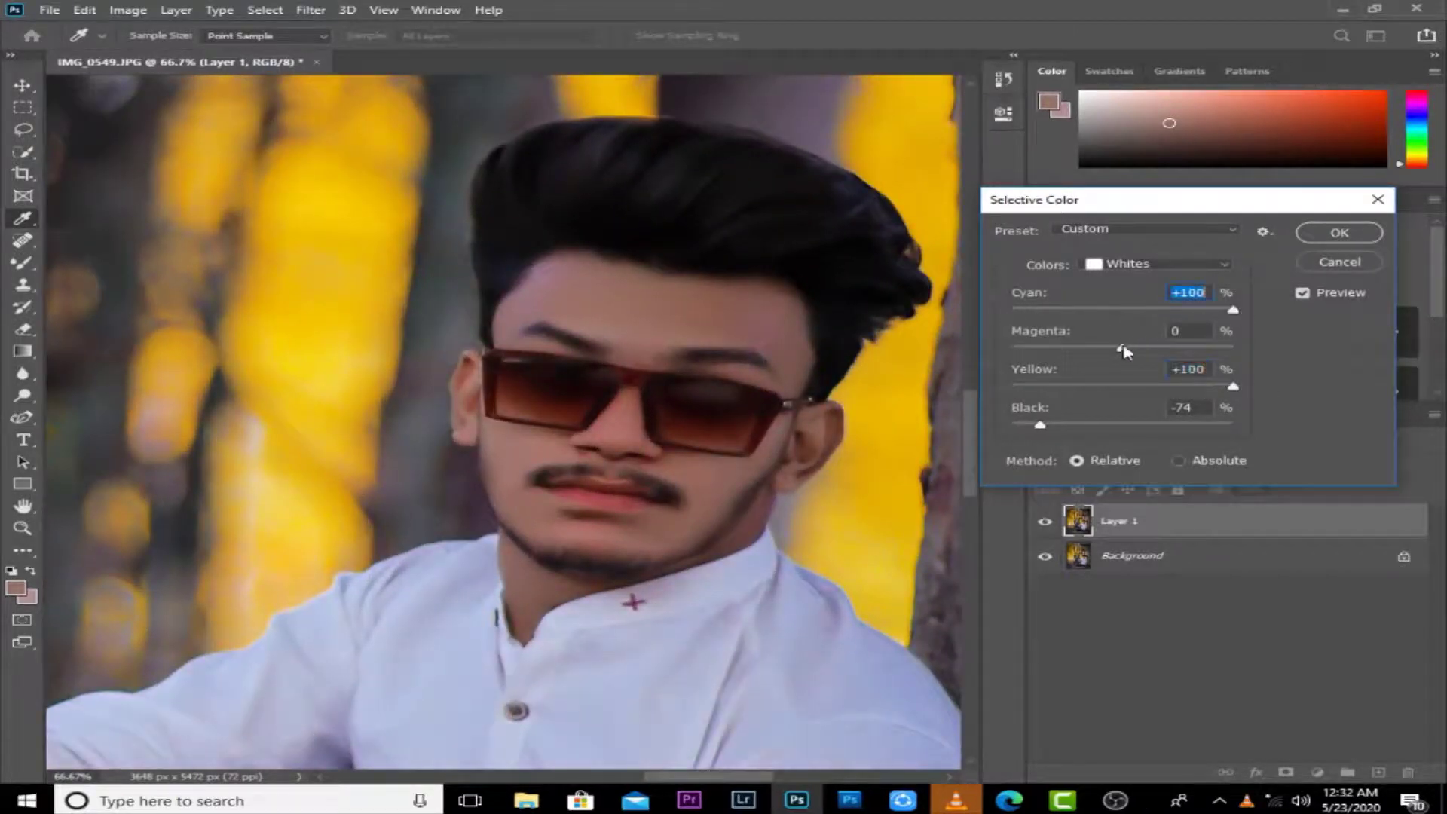
drag(1124, 348, 1002, 363)
drag(1189, 355, 1002, 352)
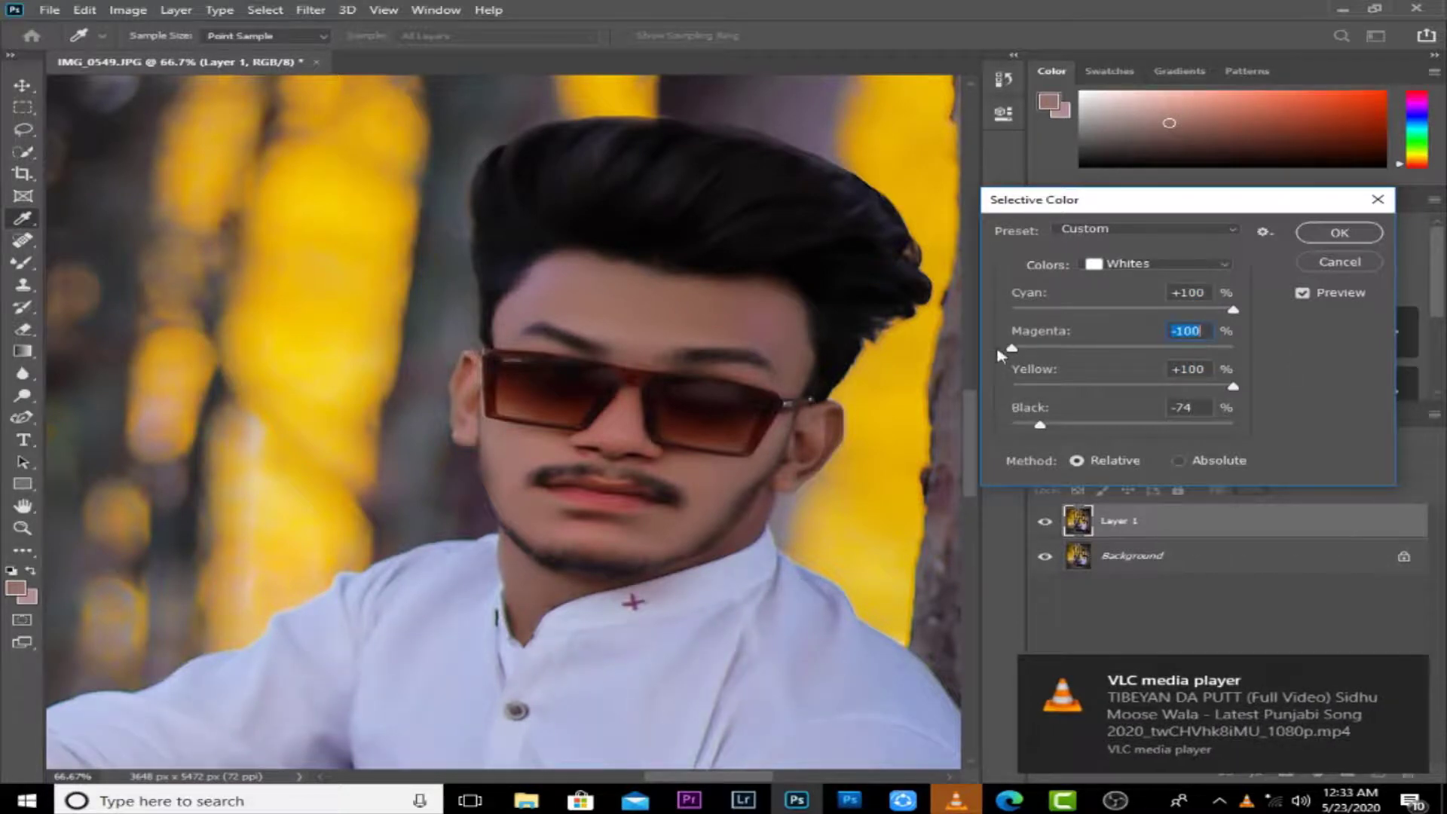
click(1315, 266)
Step: Adjust the Whites with Selective Color, setting cyan to -80%, yellow to +78% and black to -54%, and raising magenta
key(alt+i)
key(j)
key(s)
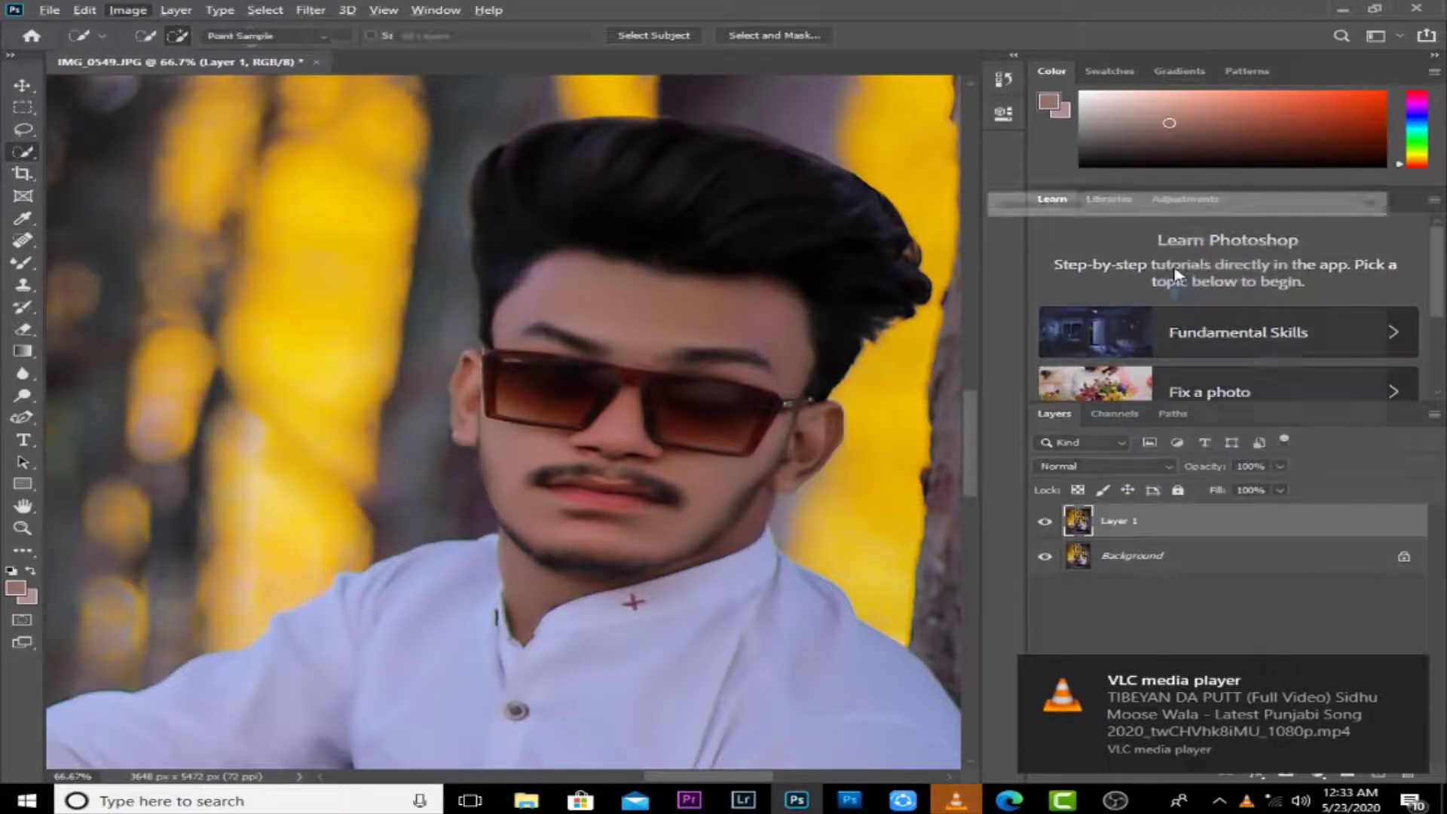
click(1124, 266)
click(1133, 379)
drag(1123, 426, 1064, 428)
click(1038, 310)
drag(1178, 386, 1209, 387)
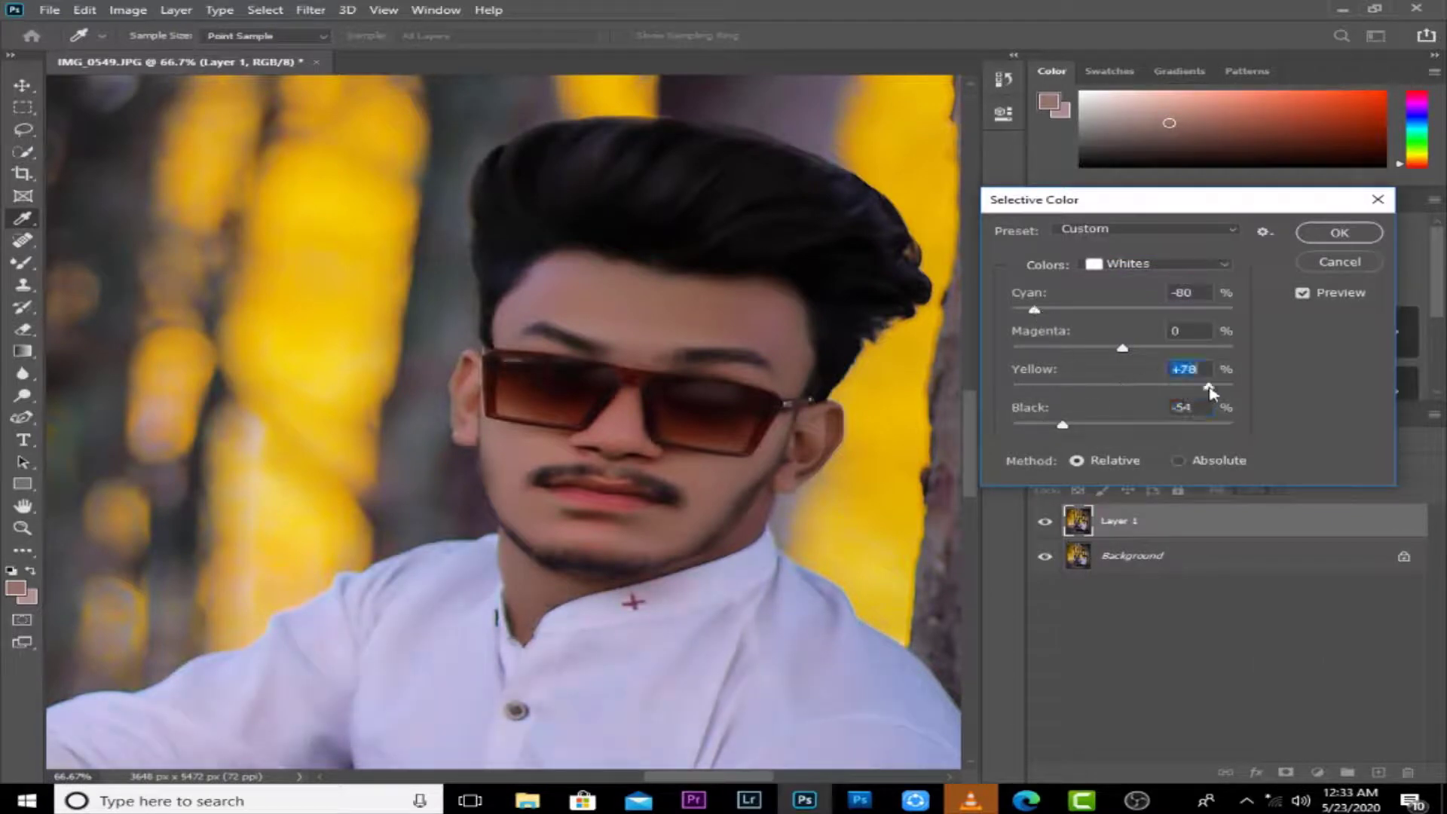
drag(1123, 353, 1279, 355)
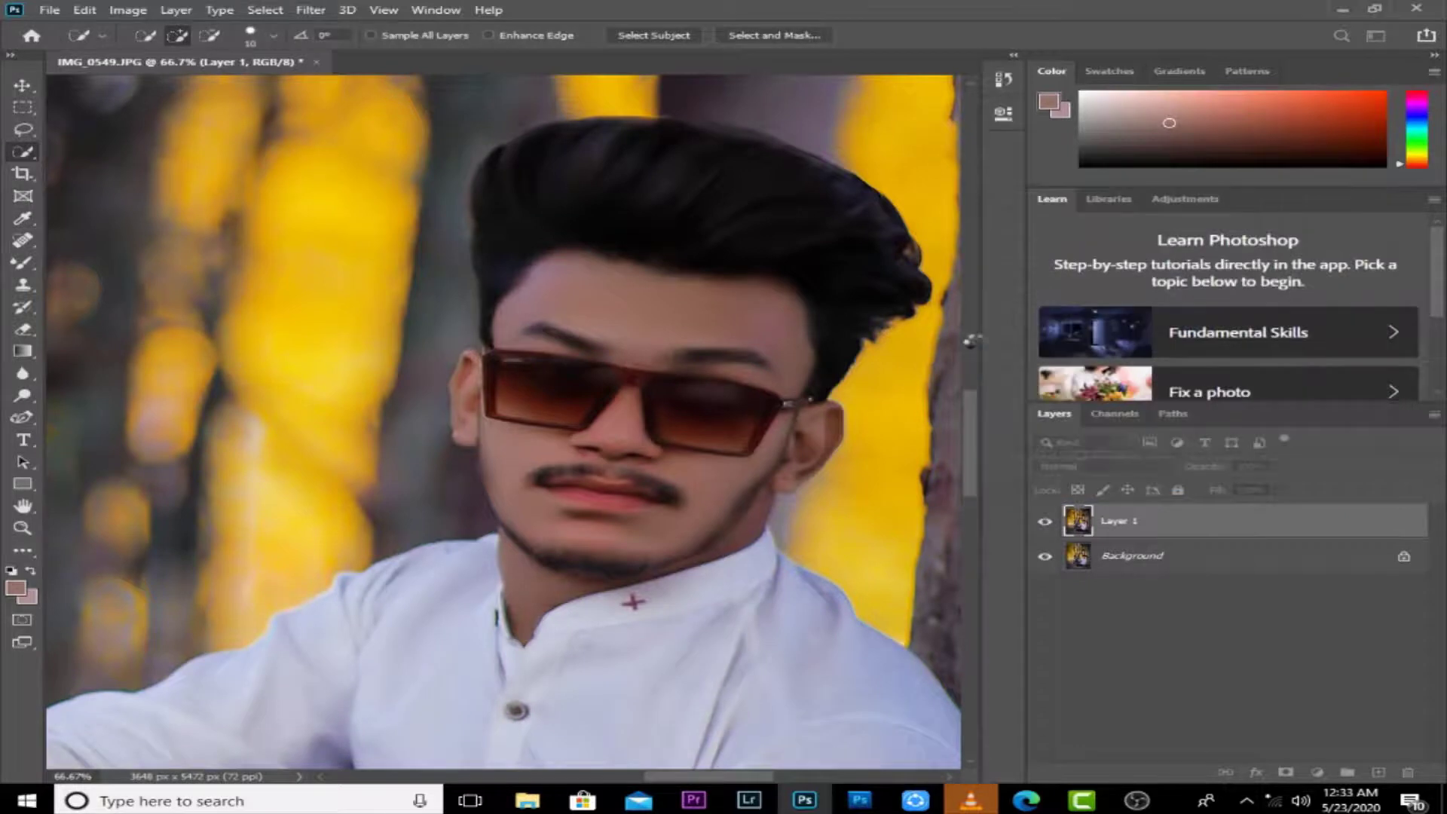
Step: Start a Selective Color adjustment on Layer 1 and set the black amount of the Blacks to -6%
key(ctrl+minus)
key(ctrl+minus)
key(ctrl+minus)
key(ctrl+minus)
key(ctrl+minus)
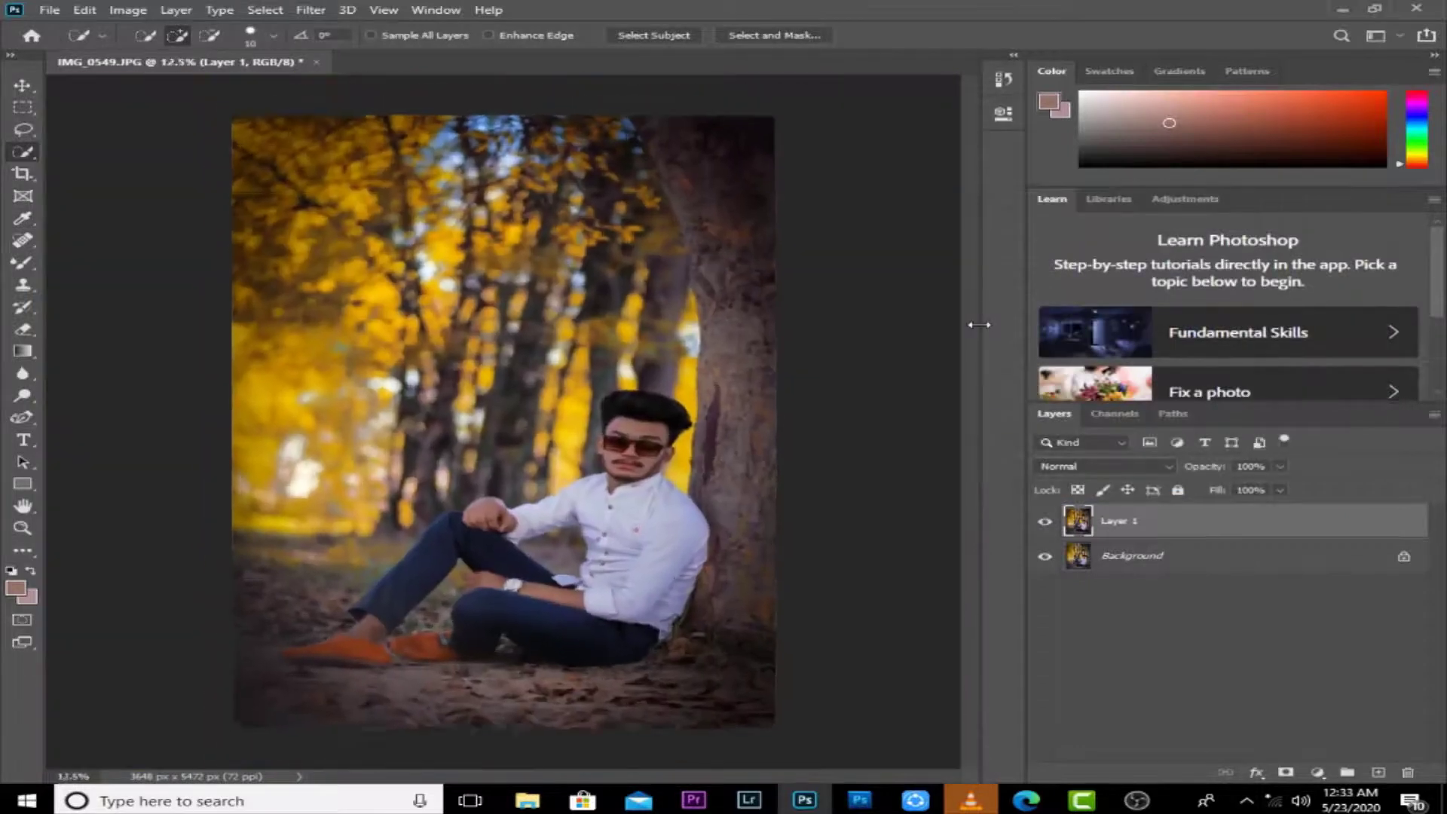
key(ctrl+0)
key(alt+i)
key(j)
key(s)
click(1121, 266)
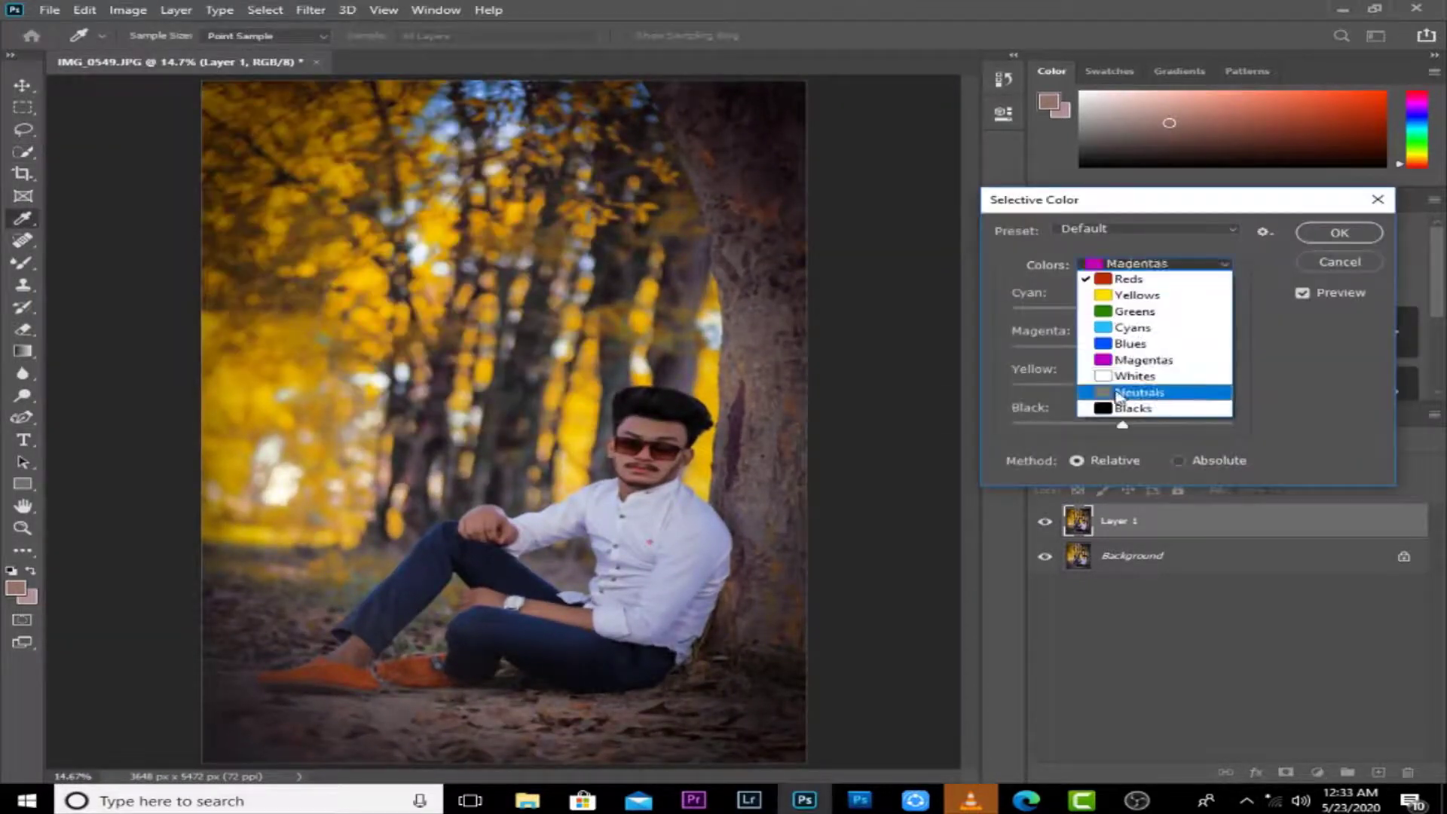
click(1131, 408)
mouse_move(1121, 425)
mouse_down()
mouse_move(1098, 430)
mouse_move(1120, 430)
mouse_up()
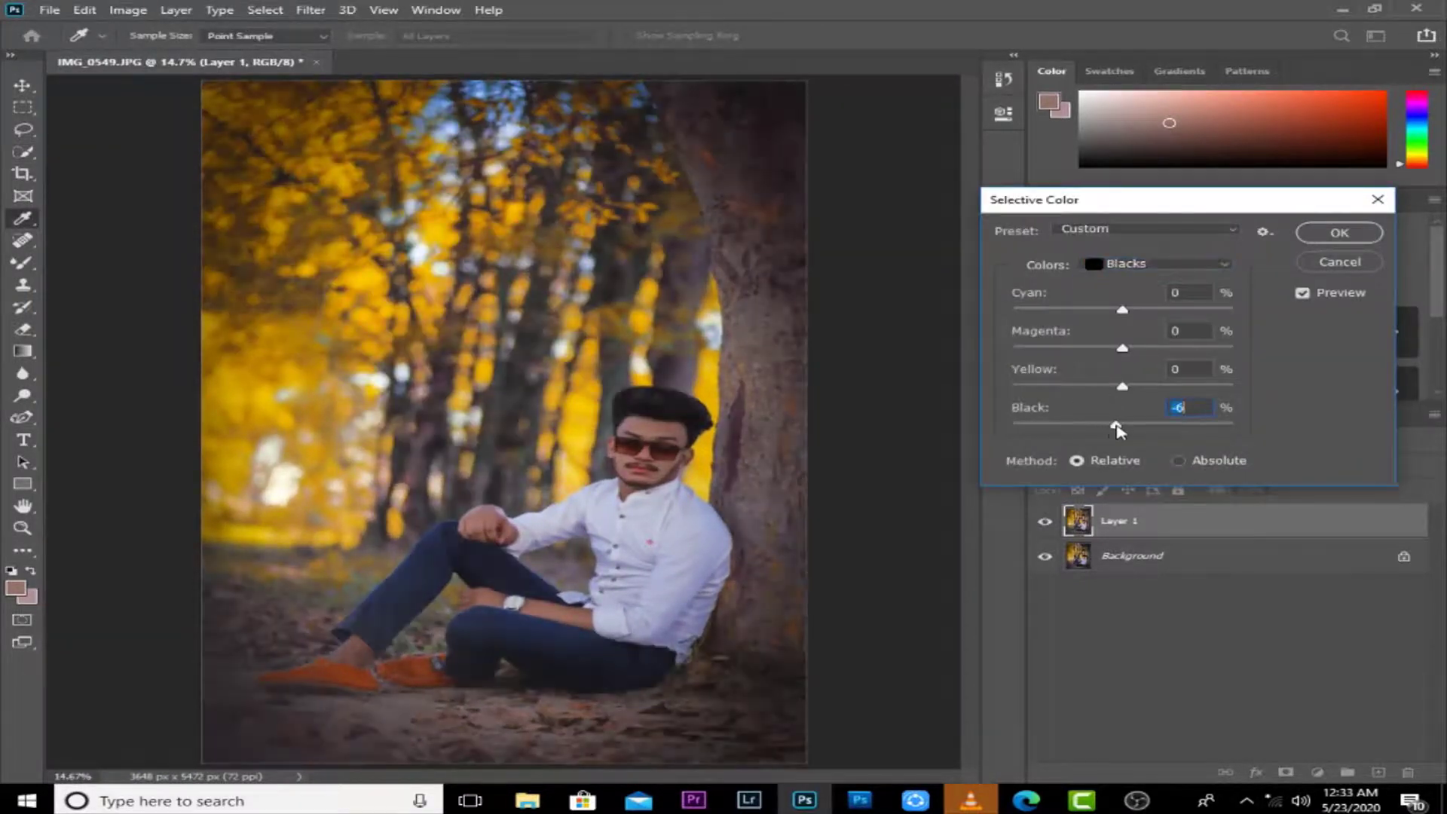
Step: Set the Blacks to cyan -9% and fine-tune them to about magenta +1%, yellow -4% and black -7%, then apply the adjustment
drag(1123, 310, 1111, 314)
drag(1123, 348, 1118, 390)
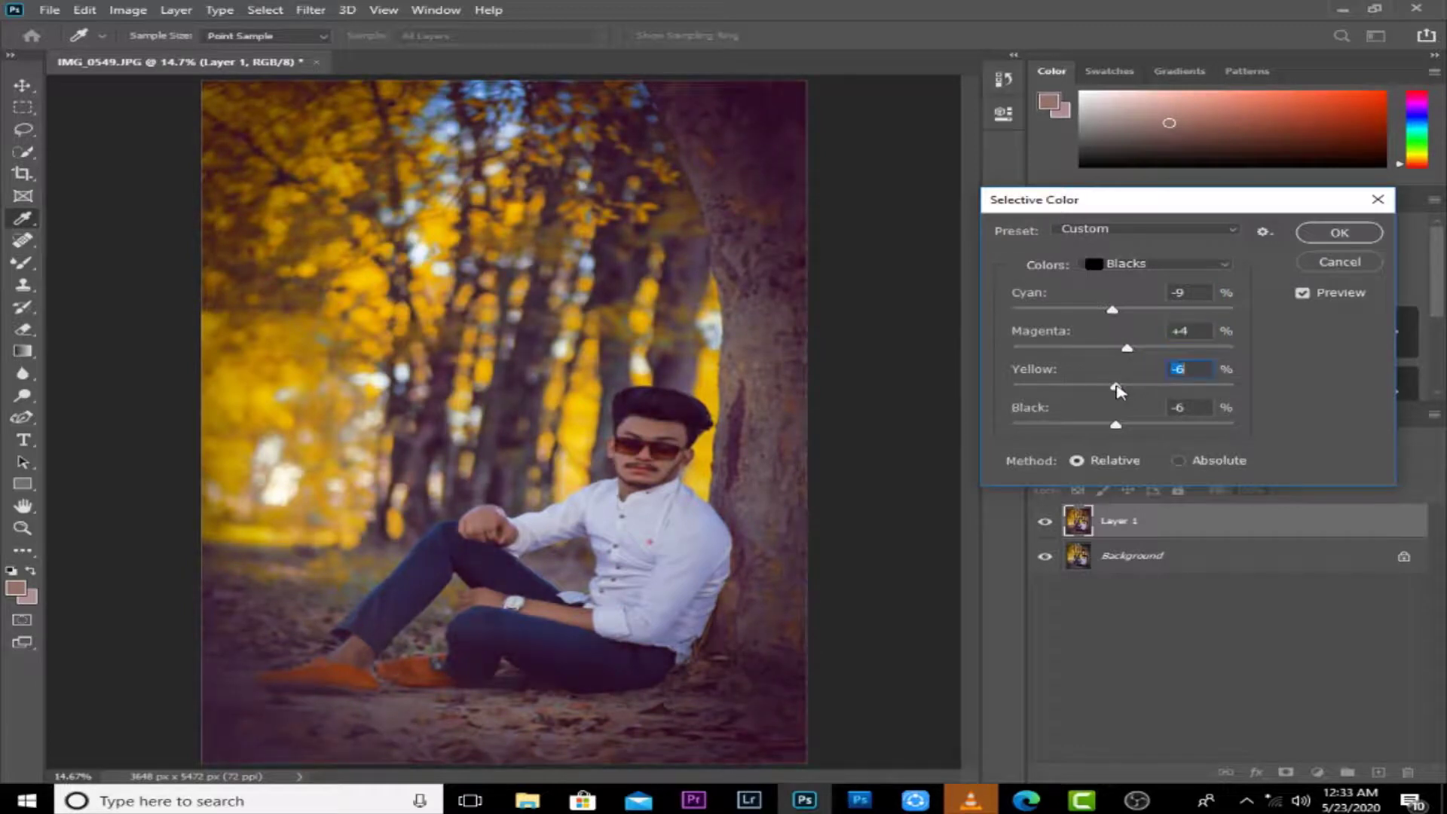
drag(1120, 349, 1122, 350)
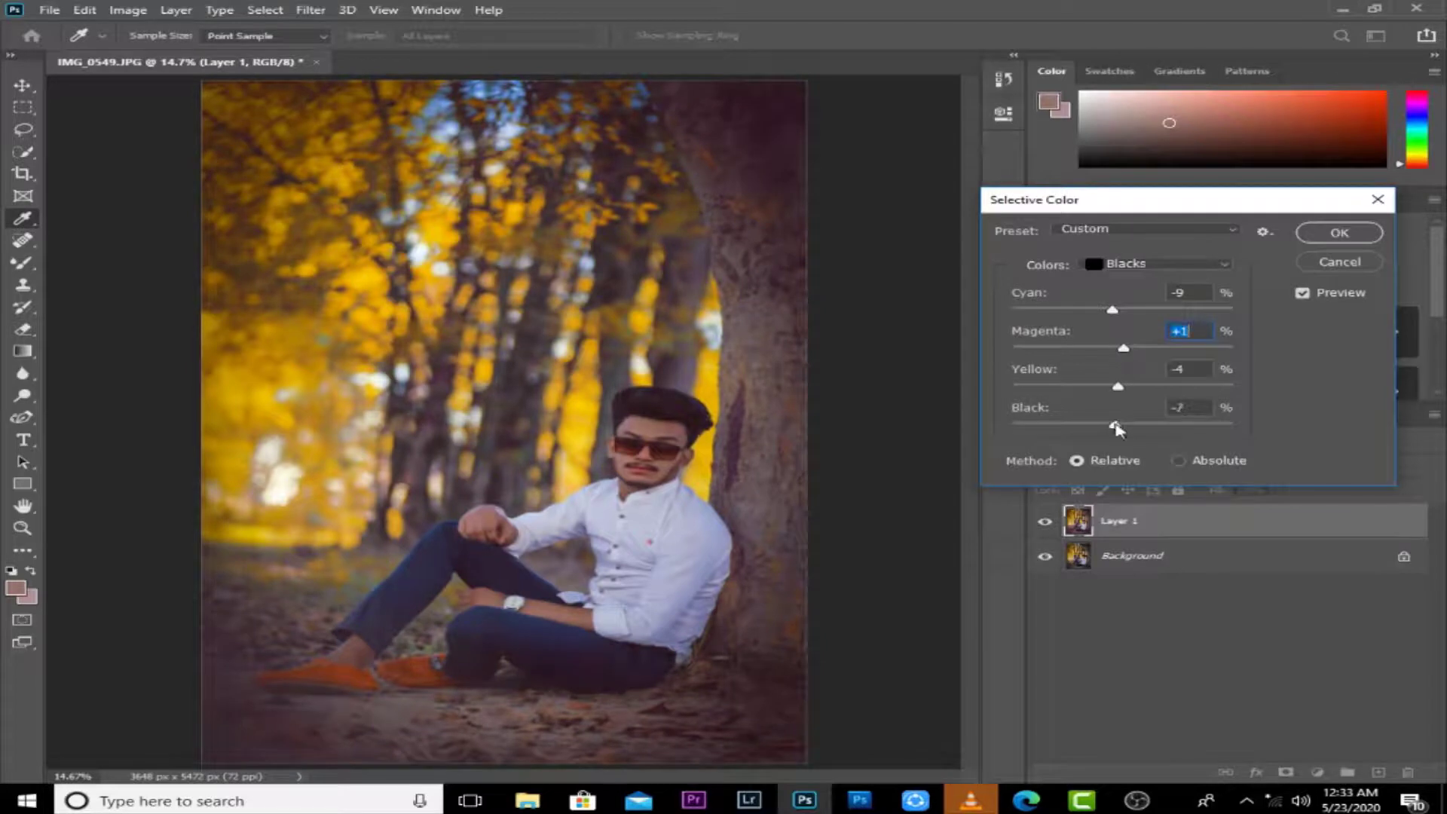
drag(1123, 430, 1113, 387)
click(1125, 349)
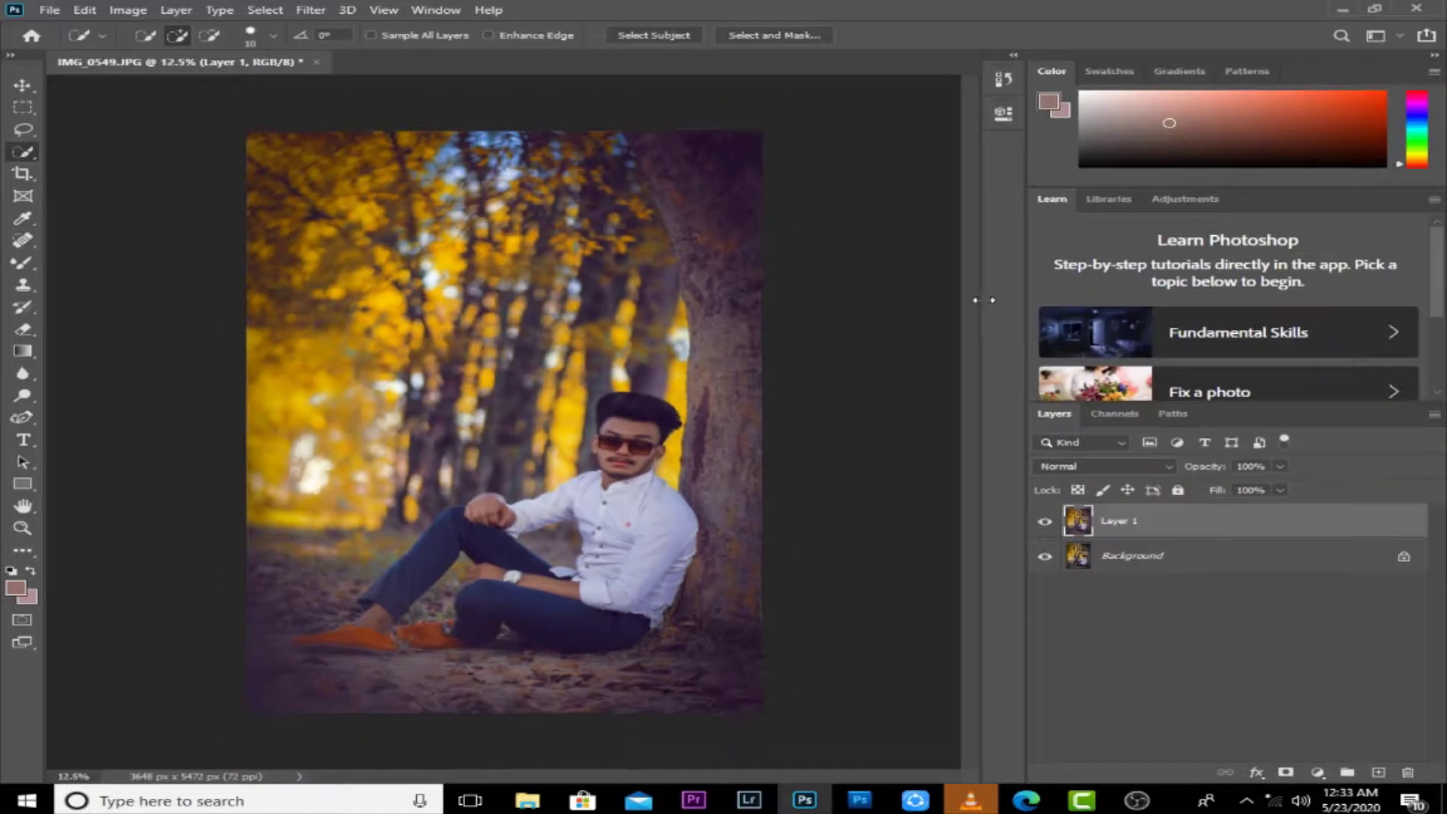
Step: Merge the layers and enlarge the canvas equally in width and height to 3654 x 5478 px with a white extension colour
key(alt+i)
key(s)
click(826, 257)
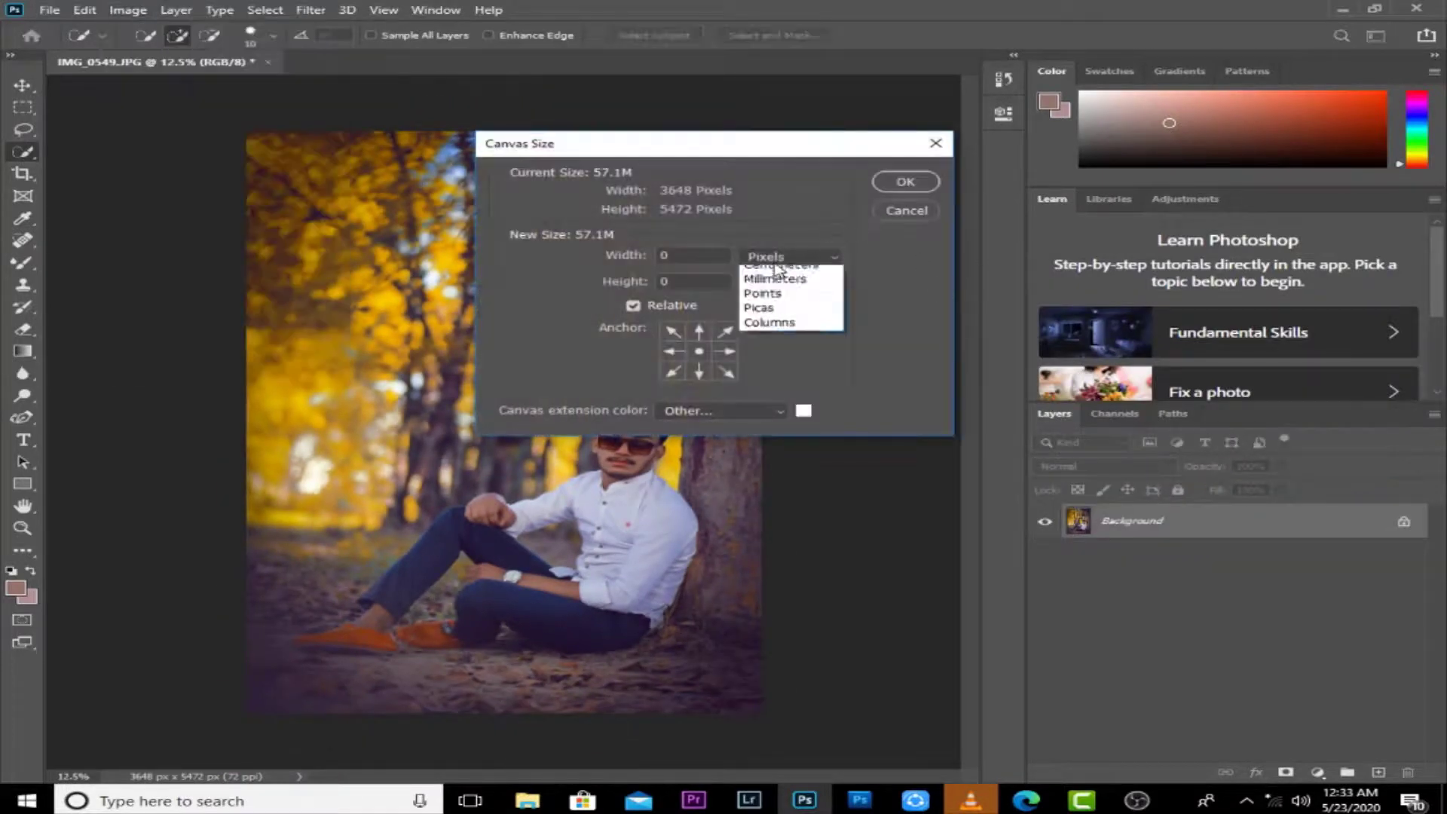
click(796, 335)
text(4)
key(Tab)
text(4)
key(Return)
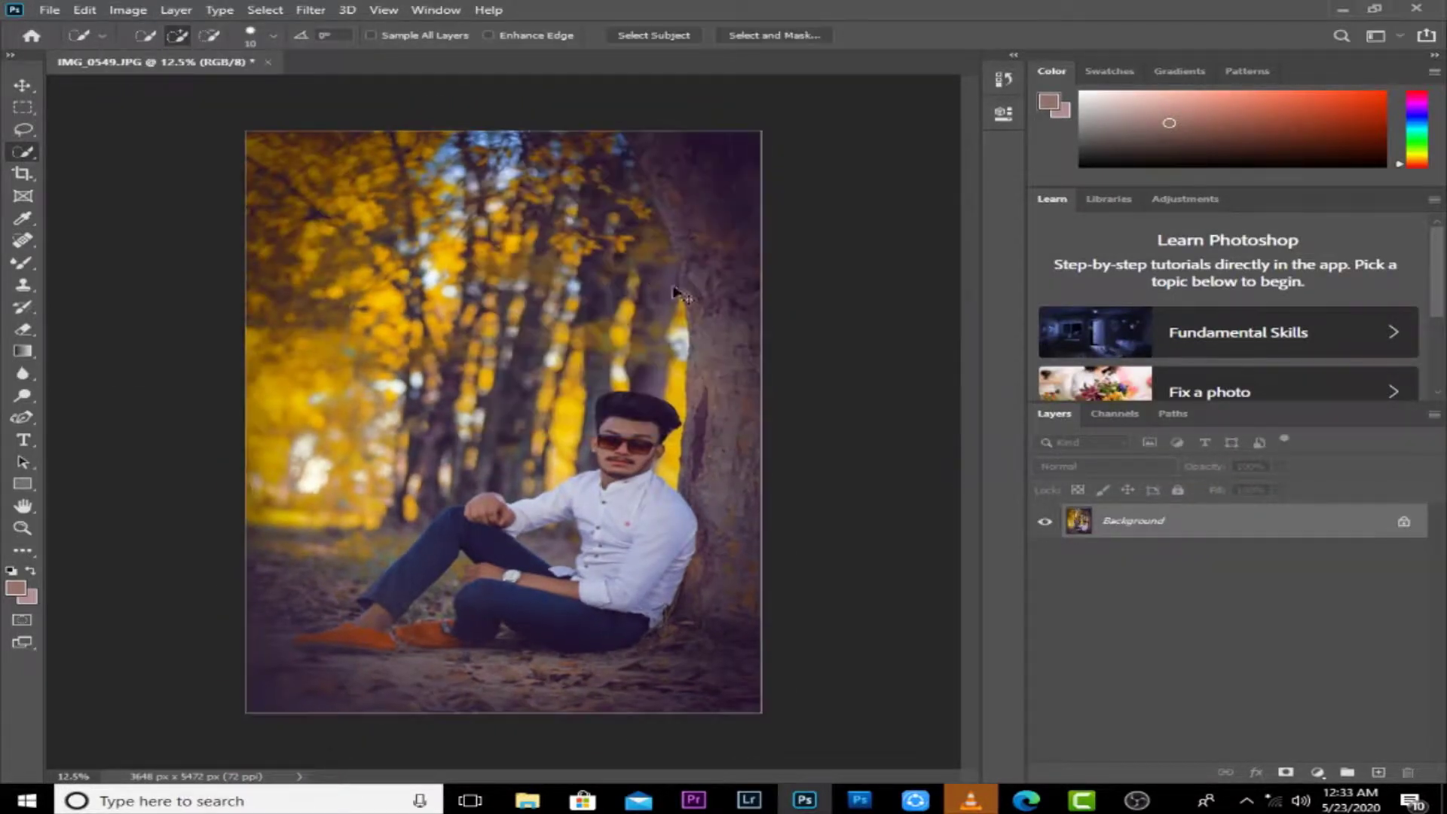
key(ctrl+0)
Step: Place the Mark Logo image from the Photos folder onto the portrait and scale it down to about 24% by 21%
mouse_move(528, 800)
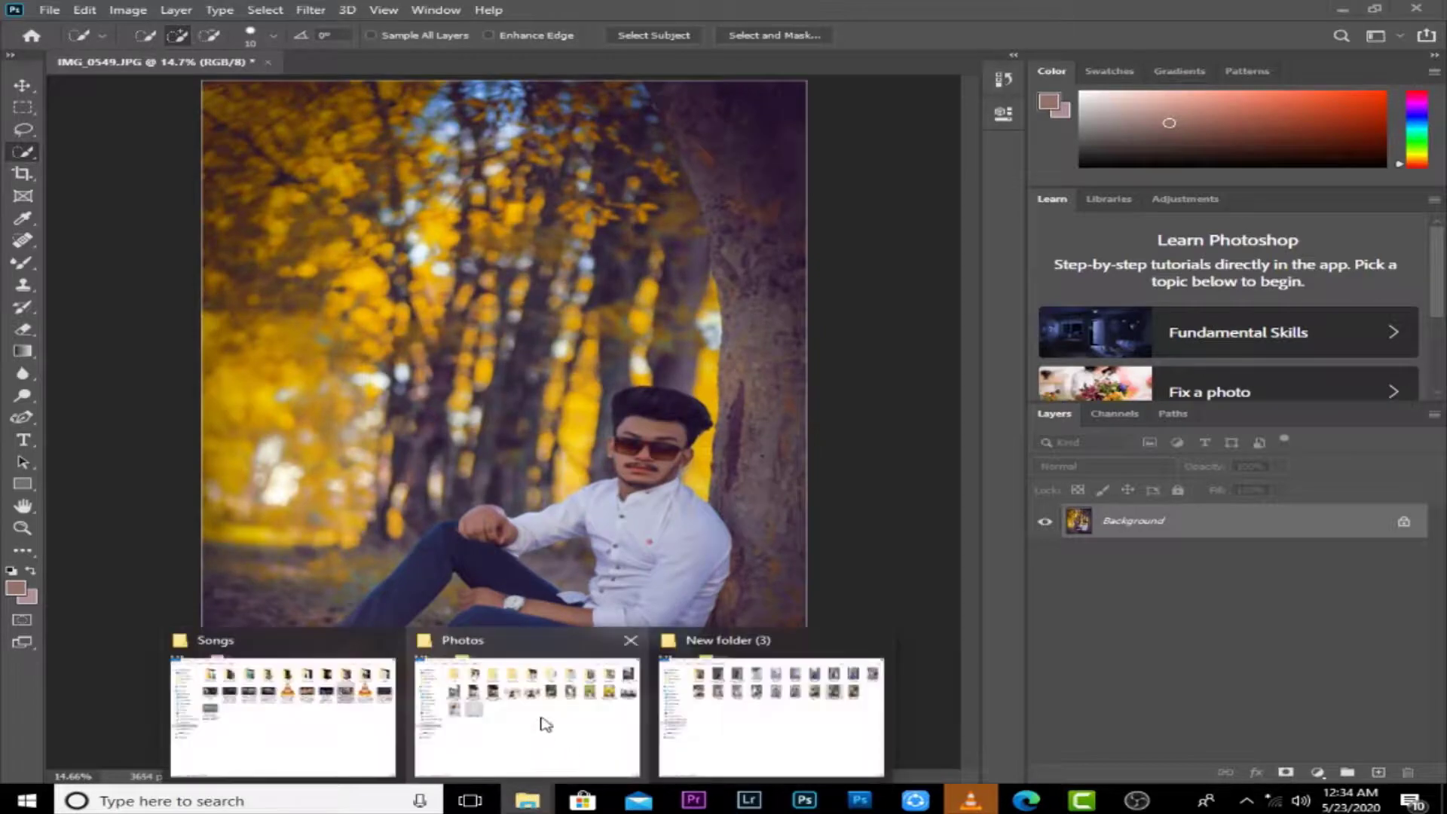
click(475, 716)
drag(389, 380, 664, 152)
Step: Move the logo into the upper-right corner of the photo, nudge it into place and commit the placement
drag(565, 260, 760, 98)
key(shift+Left)
key(shift+Left)
key(shift+Left)
key(shift+Left)
key(shift+Up)
key(shift+Up)
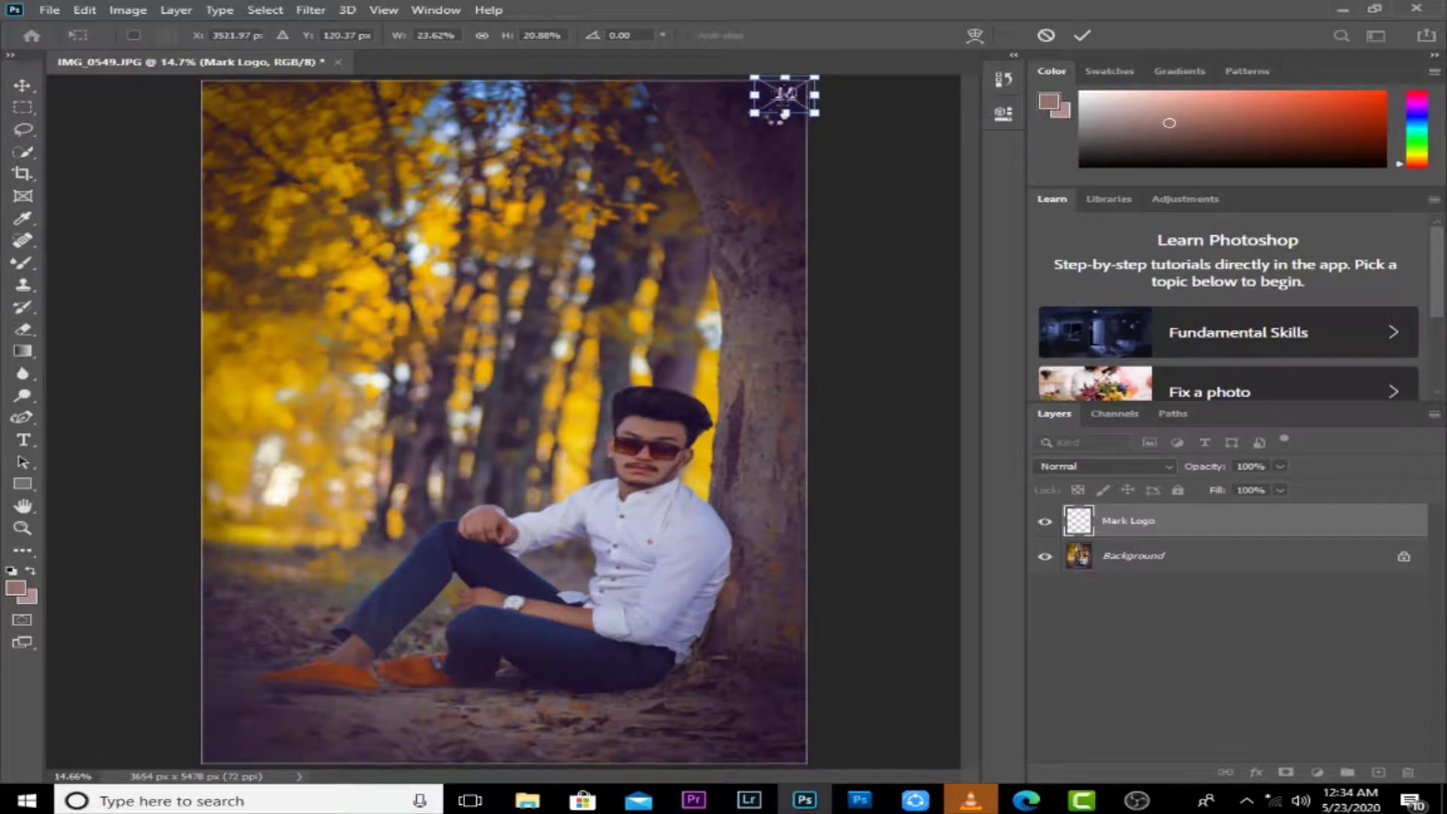
key(Return)
key(w)
key(ctrl+minus)
key(ctrl+0)
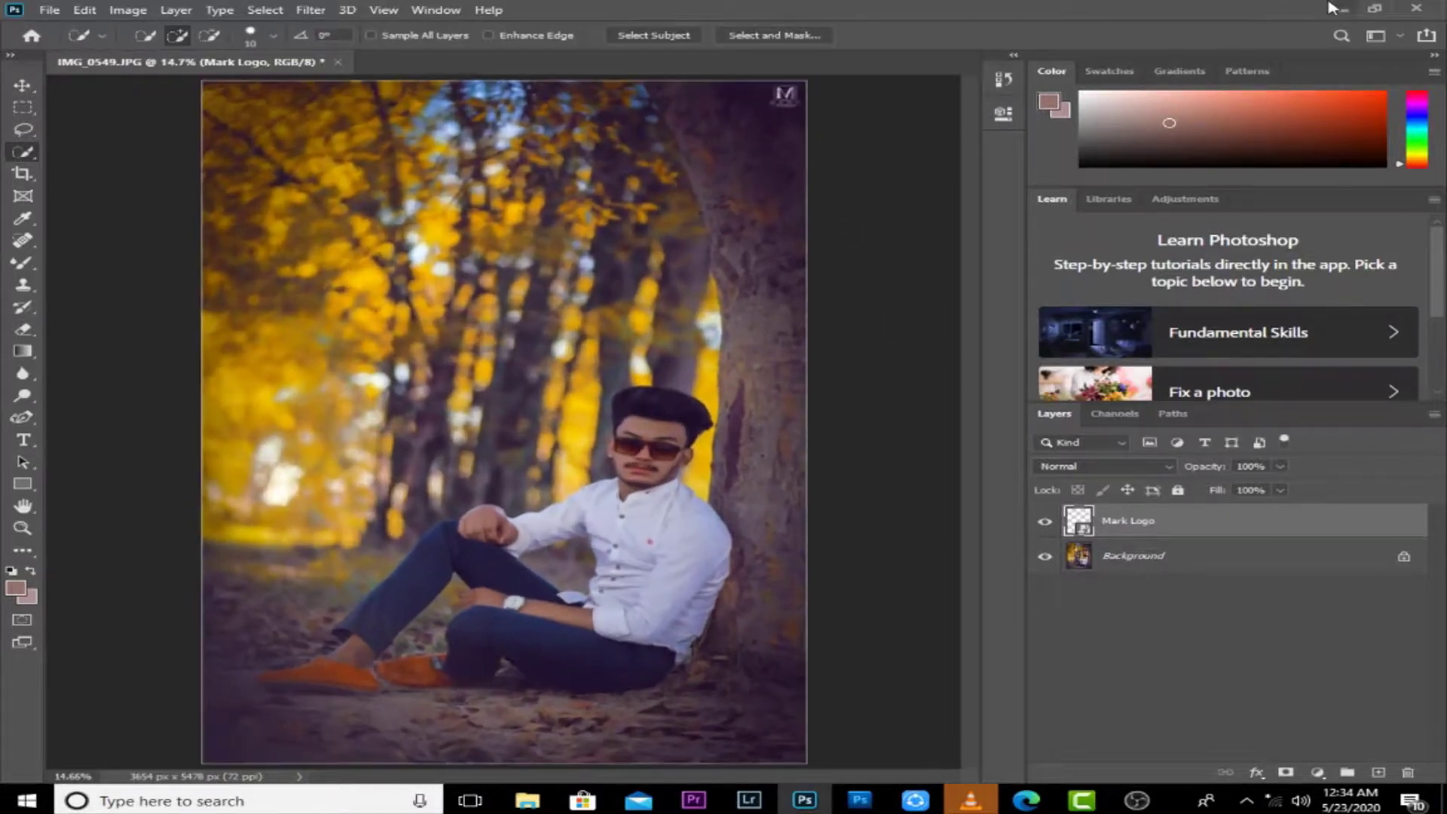
Step: Place the black Eid calligraphy image from the Pngs folder, scale it down and position it over the yellow leaves above the man
click(1339, 9)
click(863, 239)
double_click(866, 150)
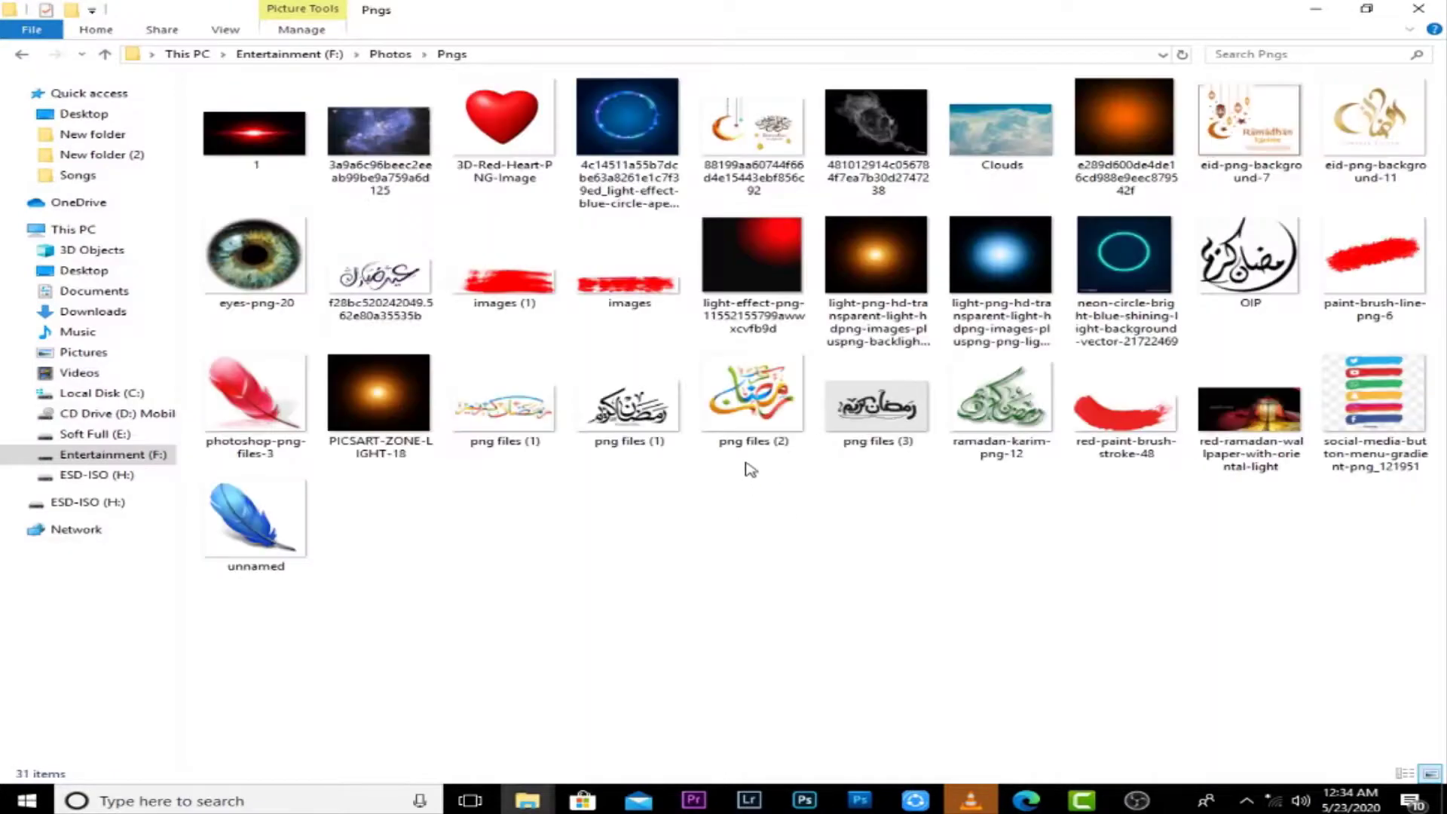
drag(381, 275, 638, 320)
drag(570, 394, 403, 211)
drag(507, 181, 497, 231)
key(Return)
key(w)
Step: Turn the calligraphy white with Hue/Saturation by setting its lightness to +100
key(ctrl+u)
drag(662, 343, 756, 343)
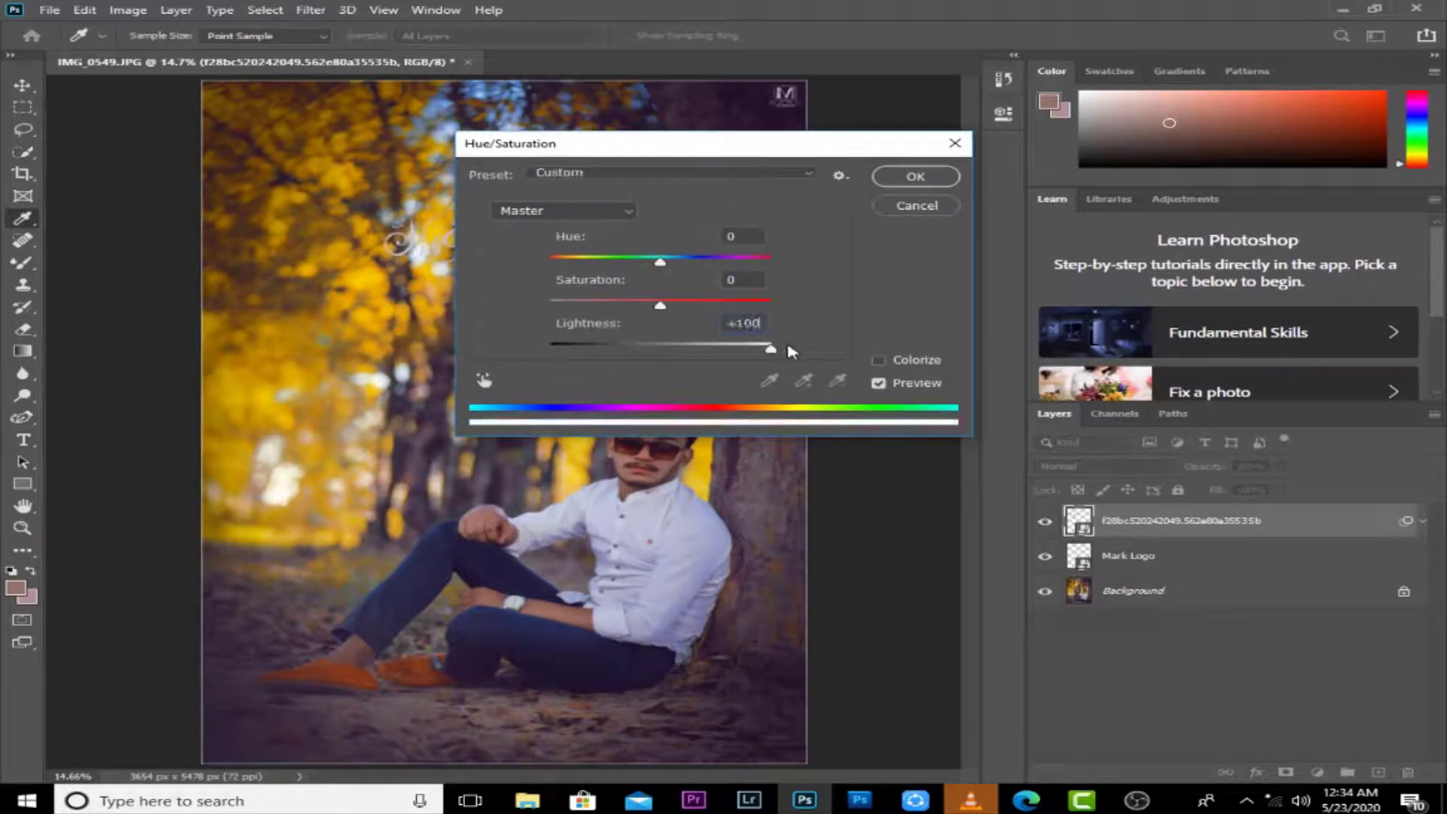
click(915, 175)
Step: Add a black outside stroke of about 8 px to the calligraphy and move it up near the photo's top edge
double_click(1307, 507)
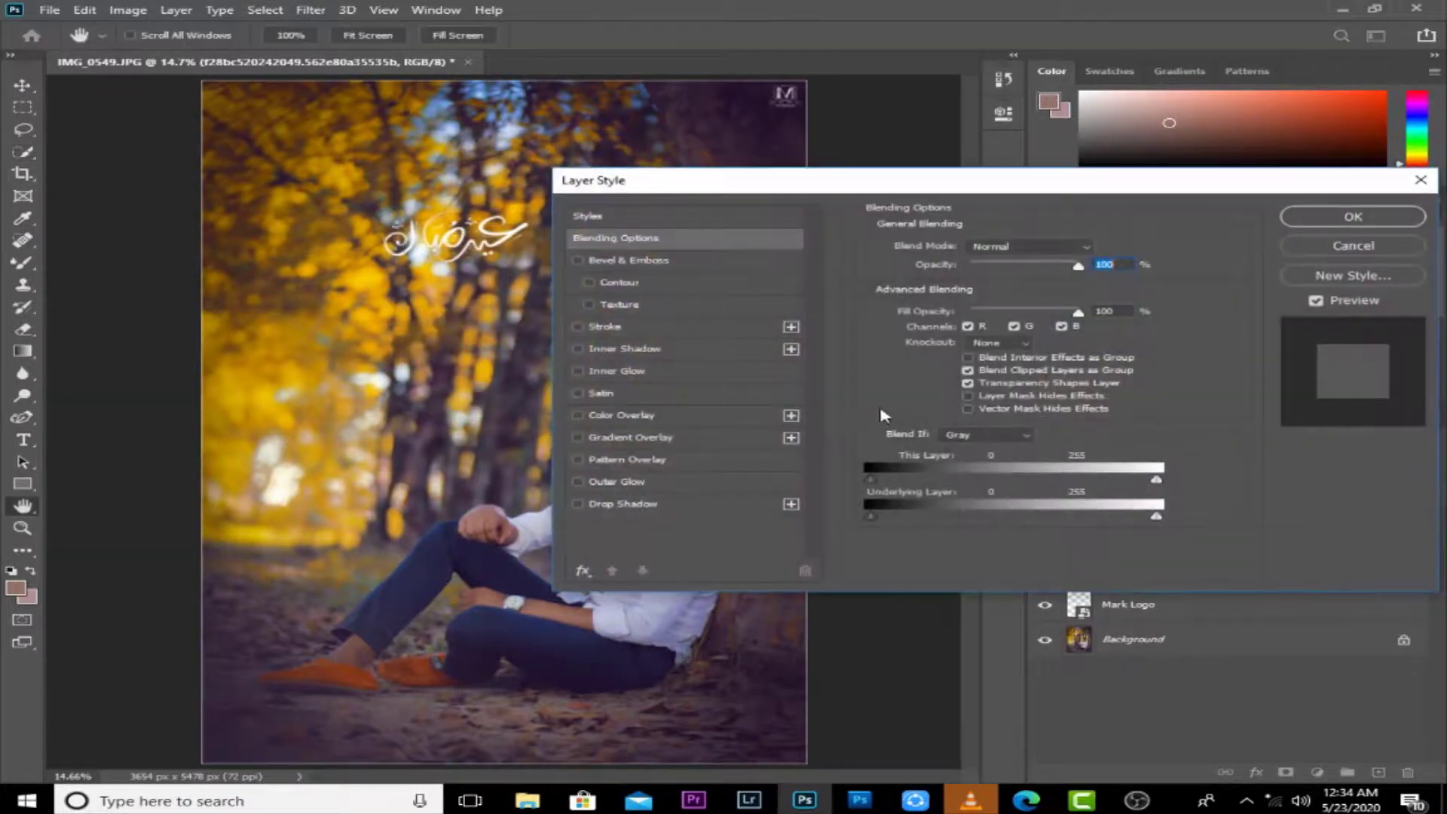
click(606, 328)
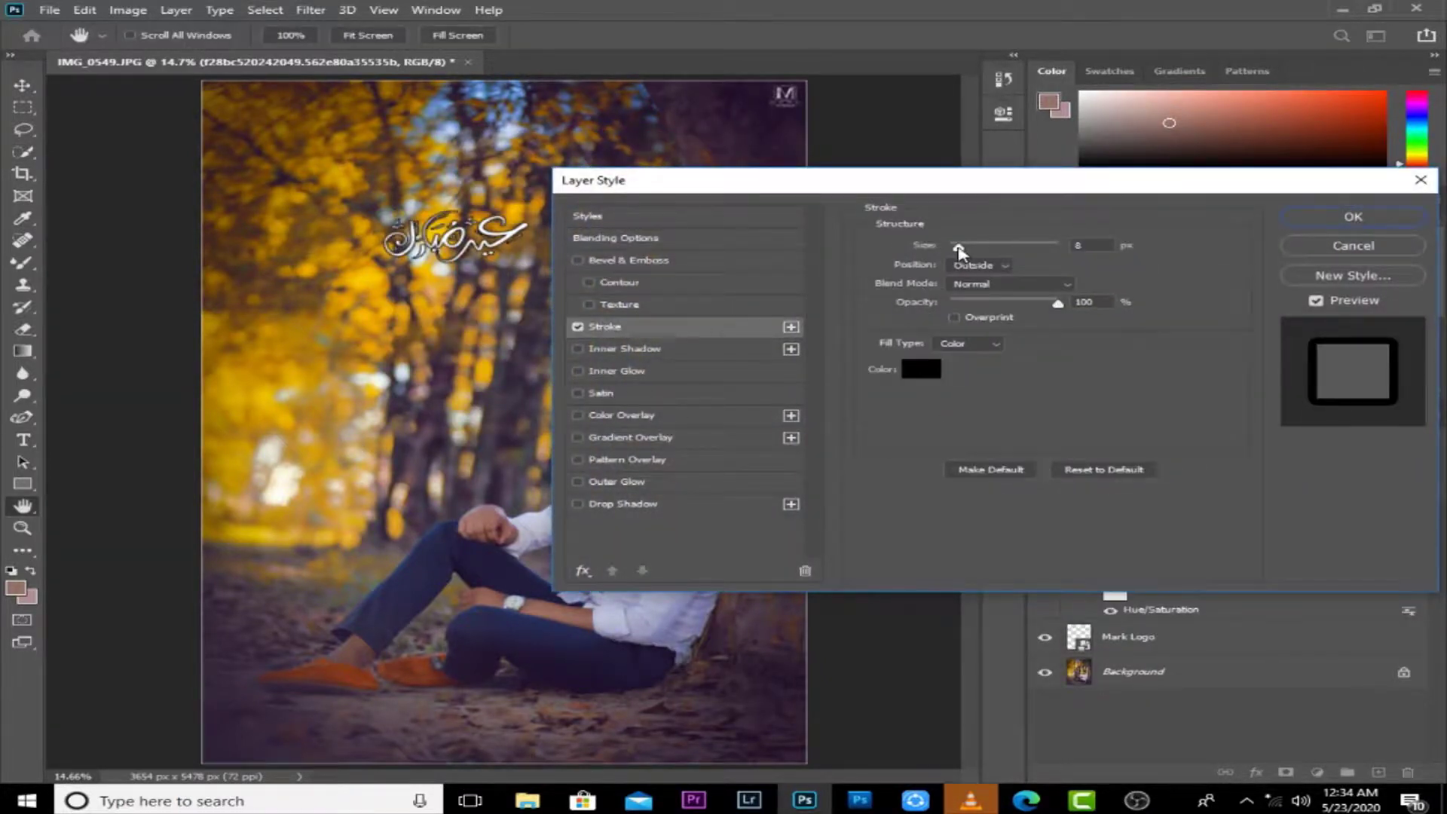
key(Return)
drag(450, 245, 488, 125)
click(1343, 9)
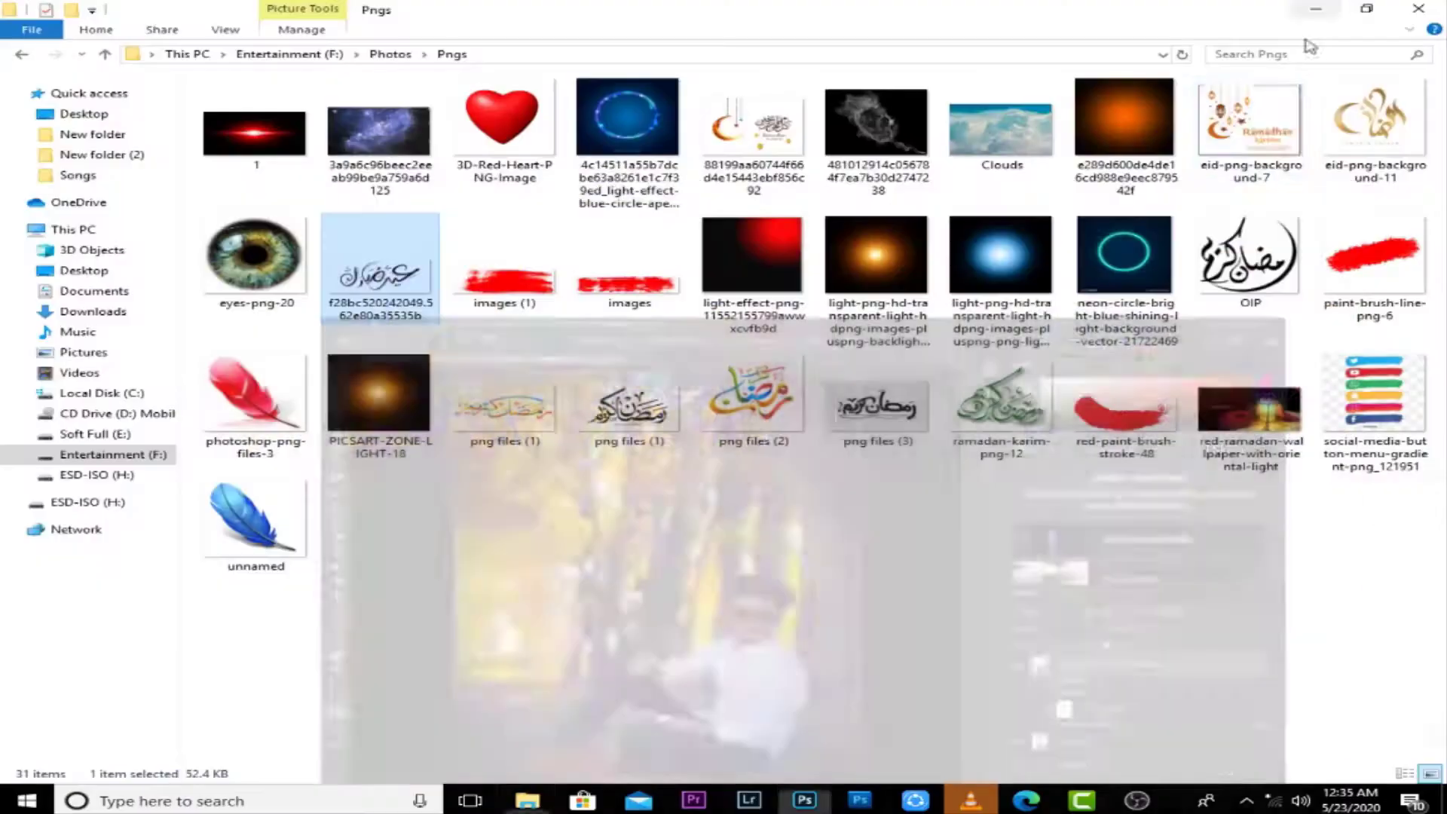
click(805, 798)
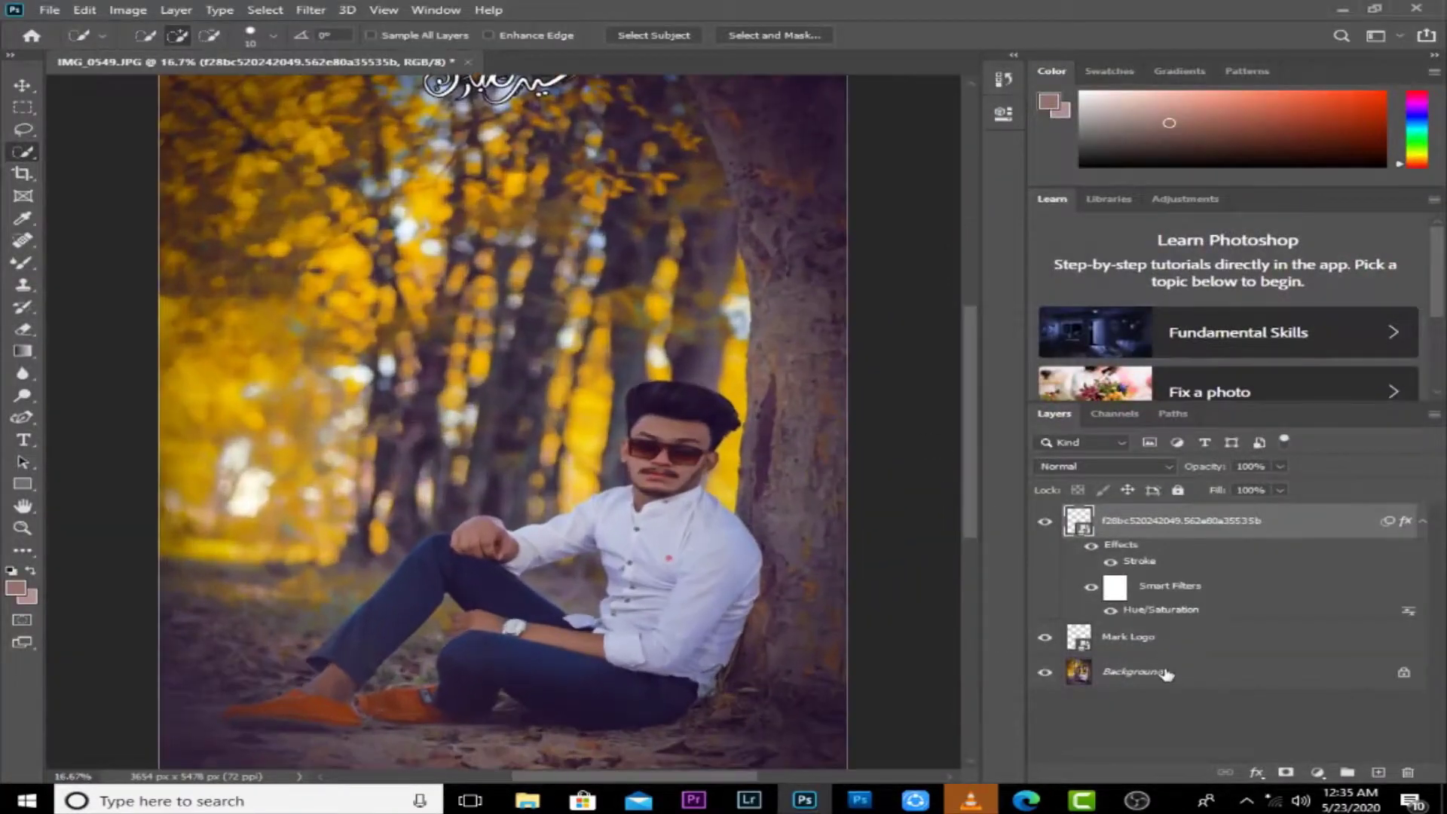
Step: Open the Background layer in Camera Raw and brush over the face with the Adjustment Brush, raising its exposure to about +0.80
click(1161, 672)
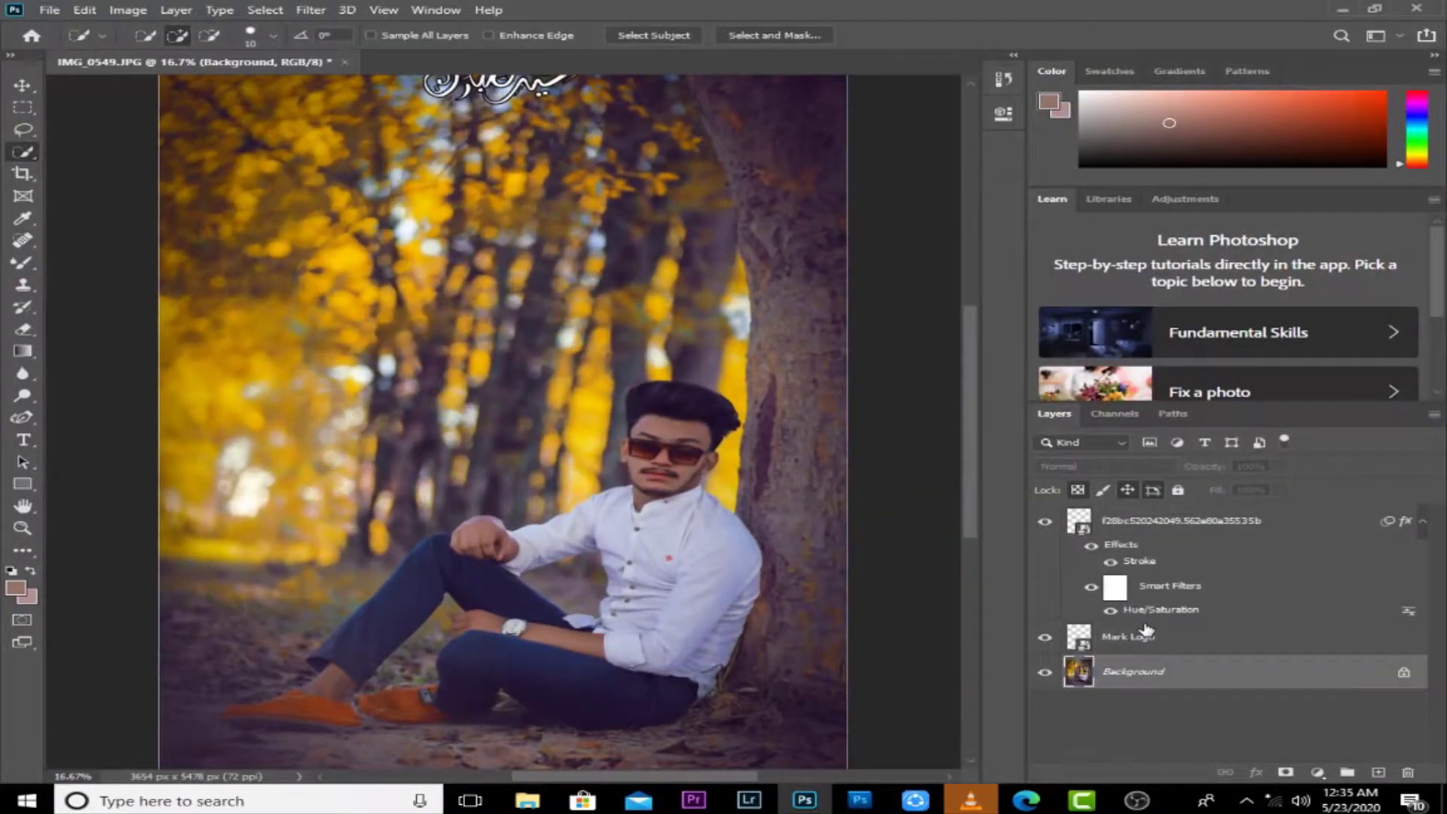
key(ctrl+shift+a)
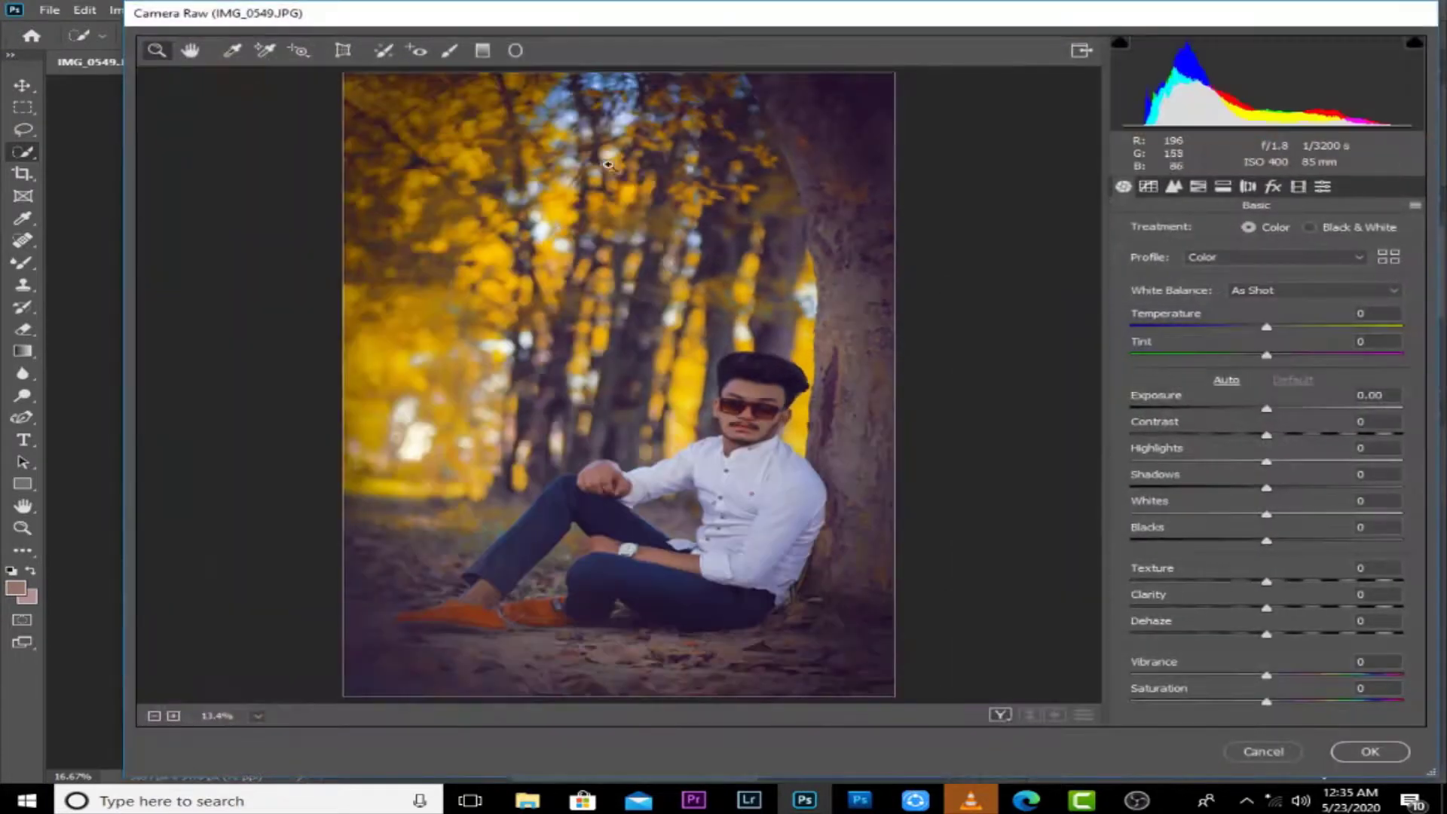
click(449, 51)
mouse_move(754, 392)
mouse_down()
mouse_move(743, 384)
mouse_move(758, 388)
mouse_up()
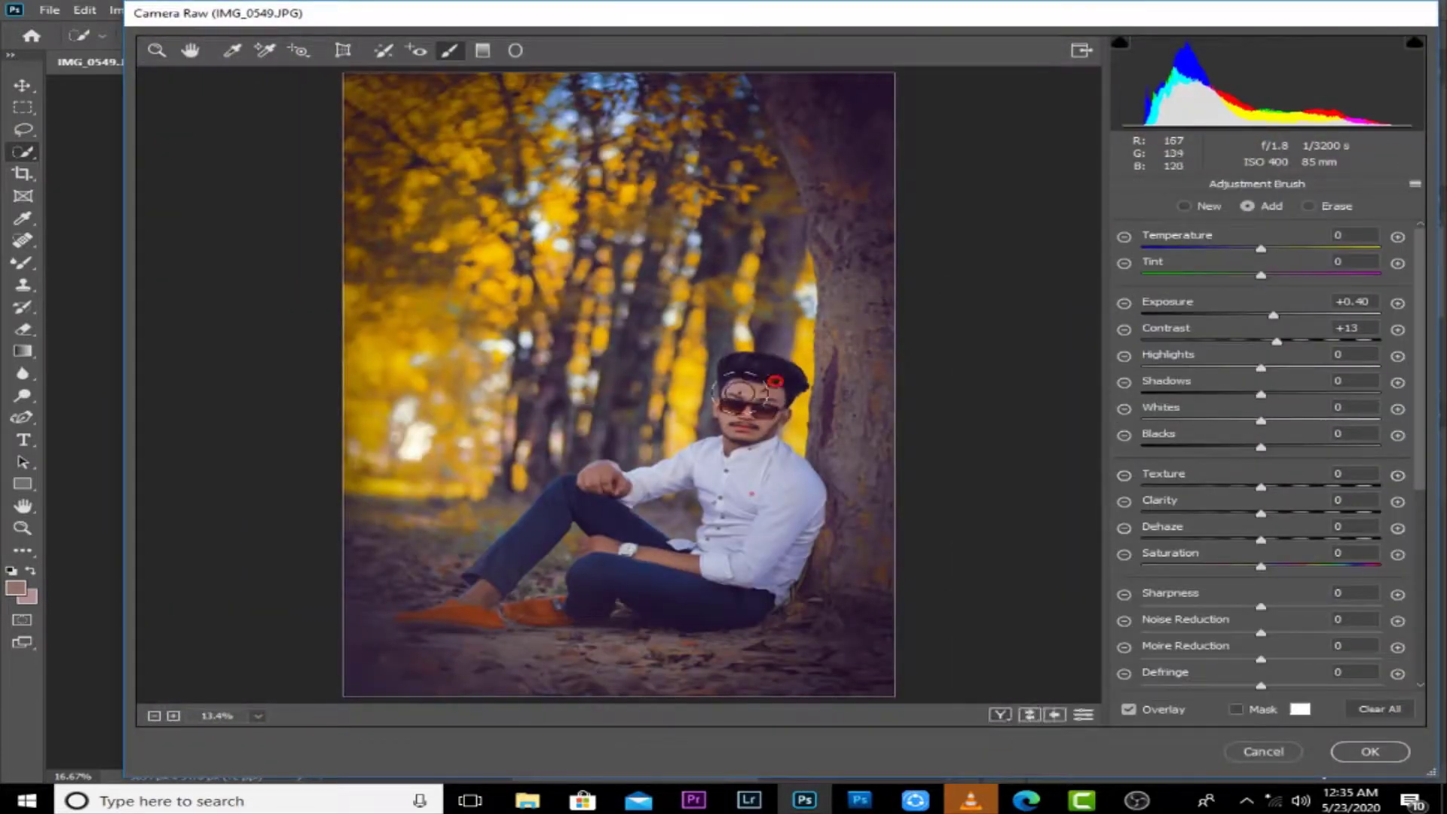
click(1288, 317)
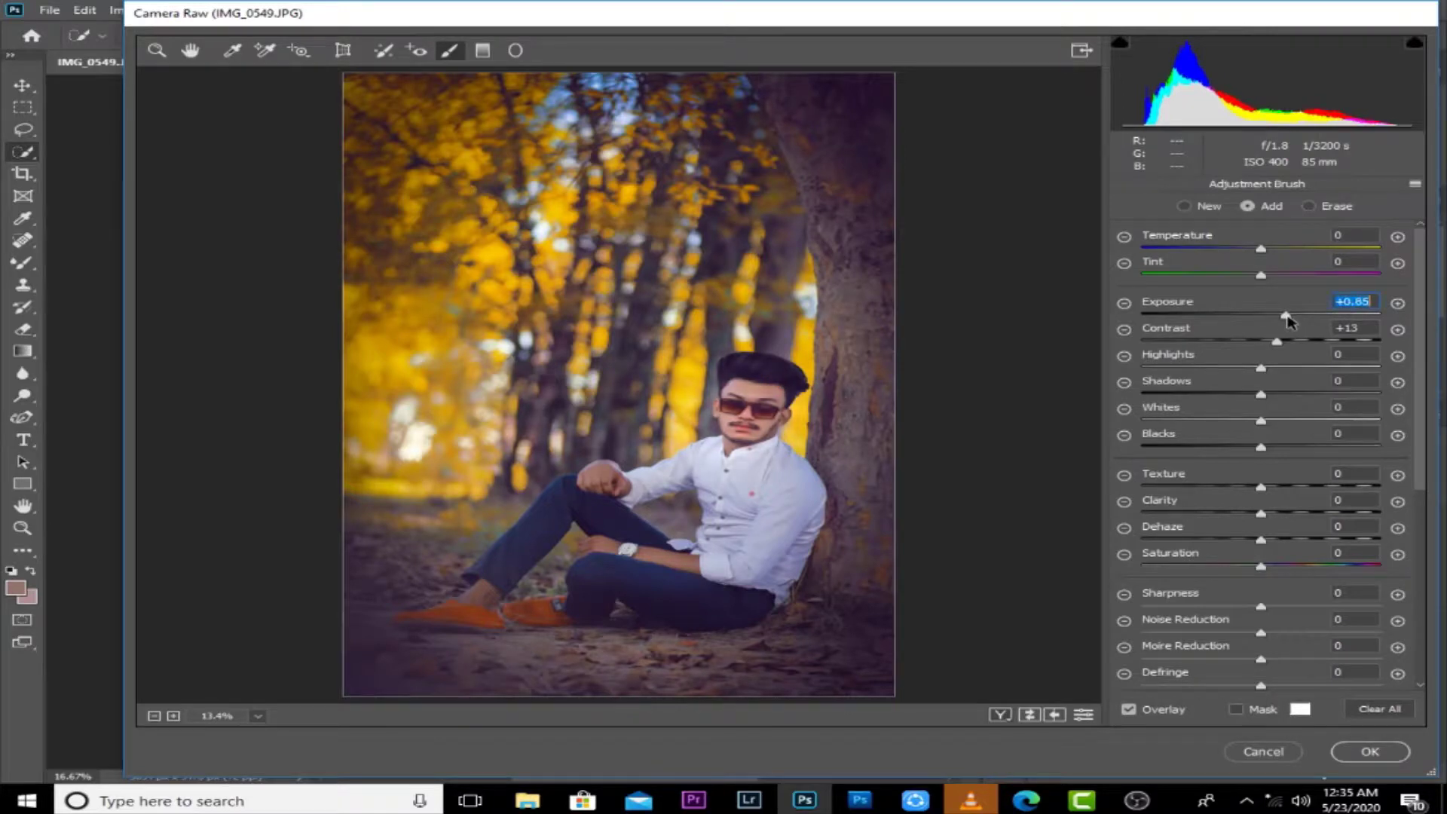
Step: Paint the brightening adjustment over the remaining skin: lower face and neck, both hands, the forearm and the ankle
key(ctrl+plus)
key(ctrl+plus)
key(ctrl+plus)
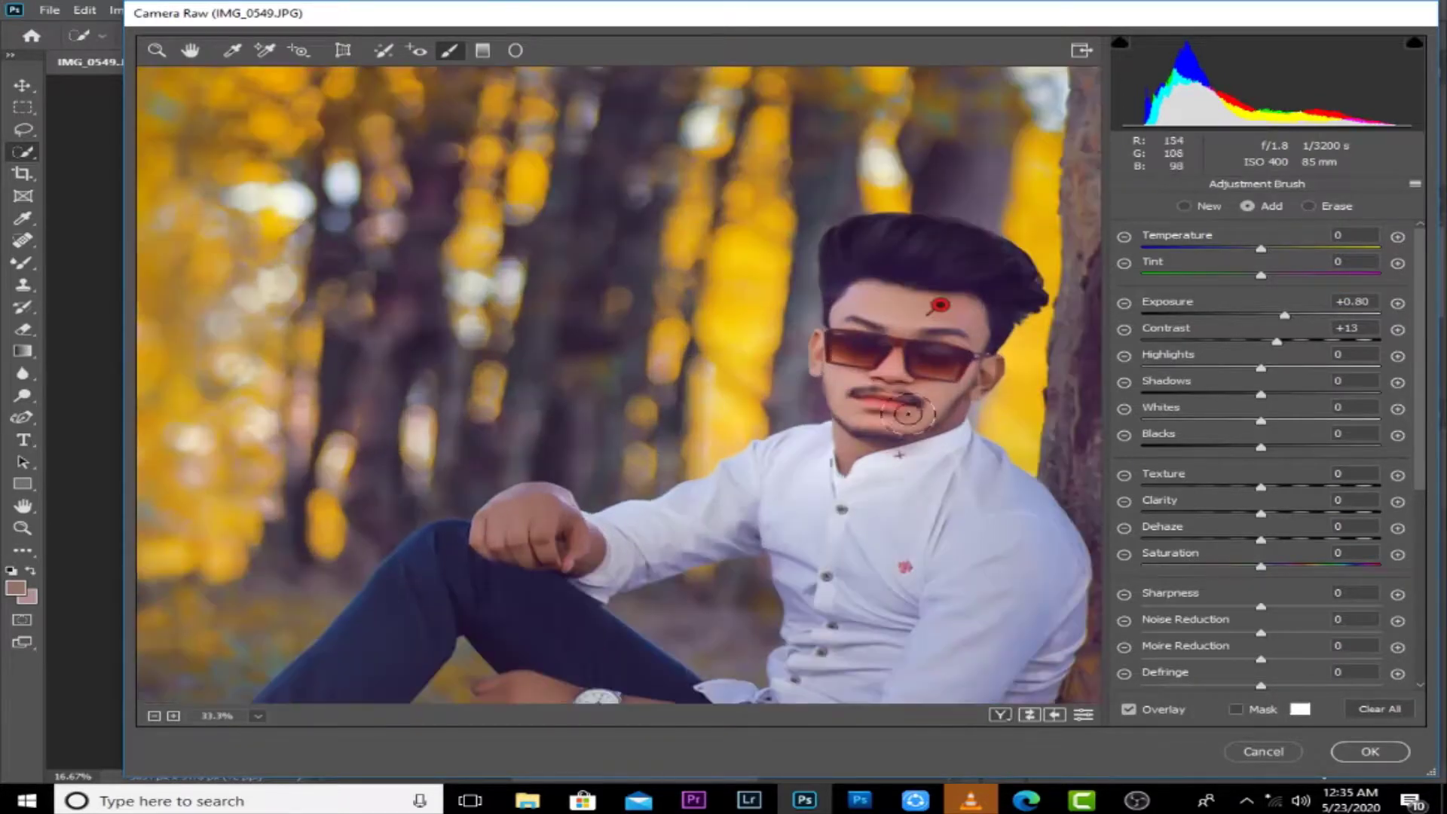
drag(867, 446, 851, 458)
mouse_move(537, 548)
mouse_down()
mouse_move(507, 527)
mouse_move(532, 529)
mouse_move(507, 491)
mouse_move(571, 564)
mouse_move(506, 507)
mouse_move(588, 559)
mouse_up()
drag(582, 536, 576, 345)
mouse_move(528, 513)
mouse_down()
mouse_move(491, 507)
mouse_move(769, 559)
mouse_up()
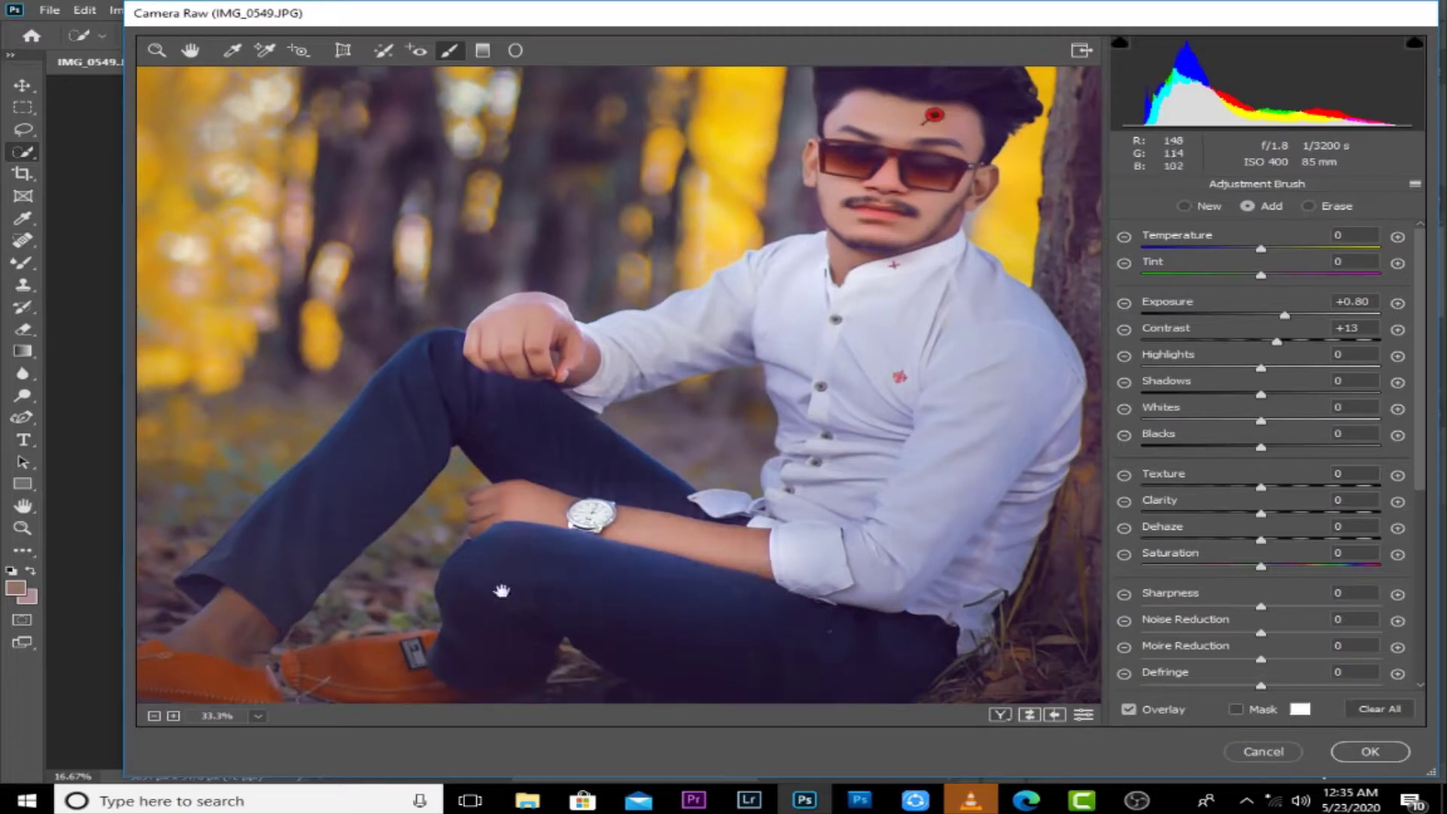
mouse_move(256, 632)
mouse_down()
mouse_move(213, 625)
mouse_move(245, 627)
mouse_move(259, 659)
mouse_up()
mouse_move(468, 529)
mouse_down()
mouse_move(481, 495)
mouse_move(471, 524)
mouse_up()
drag(593, 514, 532, 685)
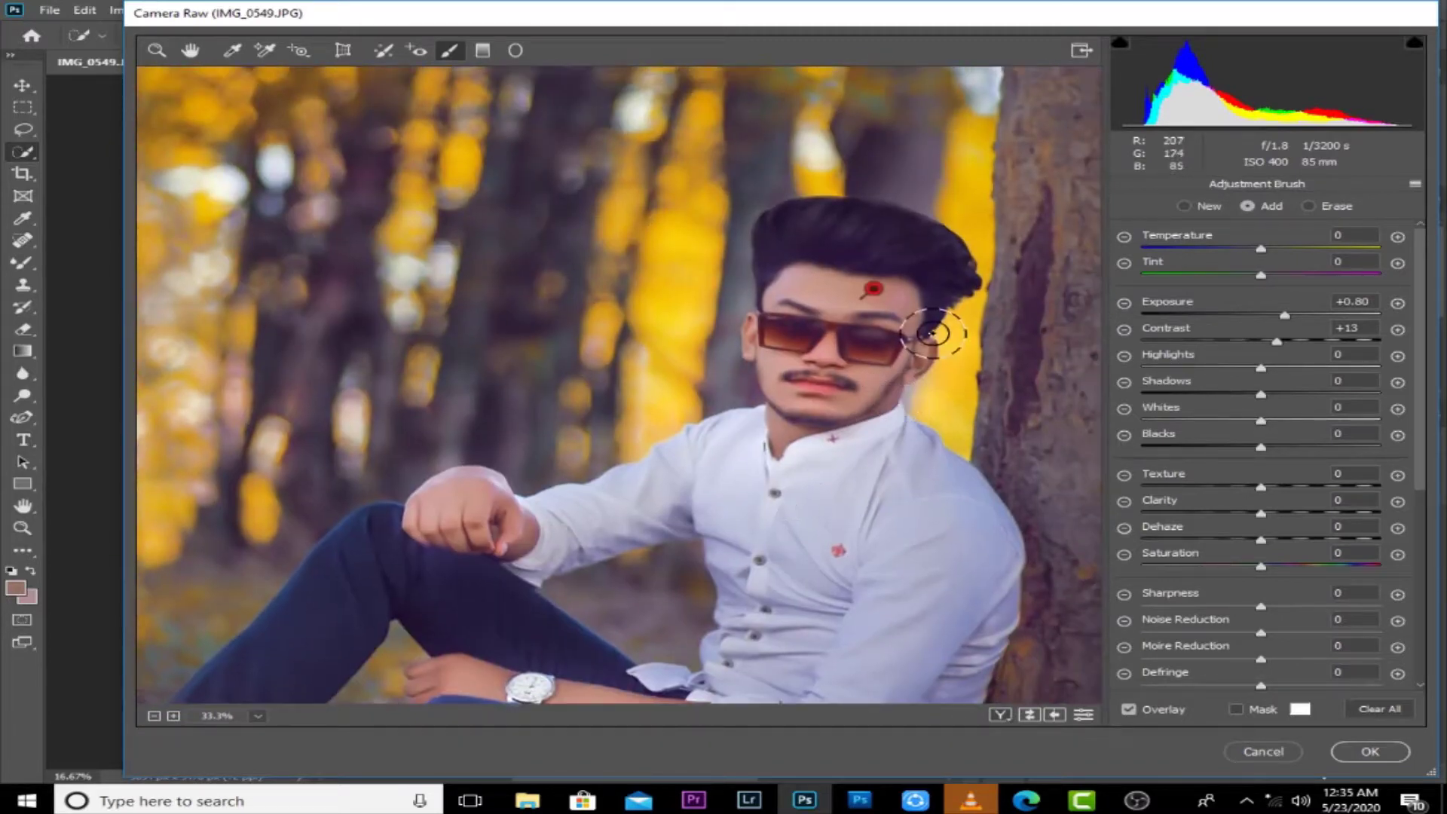
Step: Set the brushed adjustment's exposure to +0.70 and contrast to +19, and apply the Camera Raw filter
drag(1286, 317, 1292, 345)
key(ctrl+0)
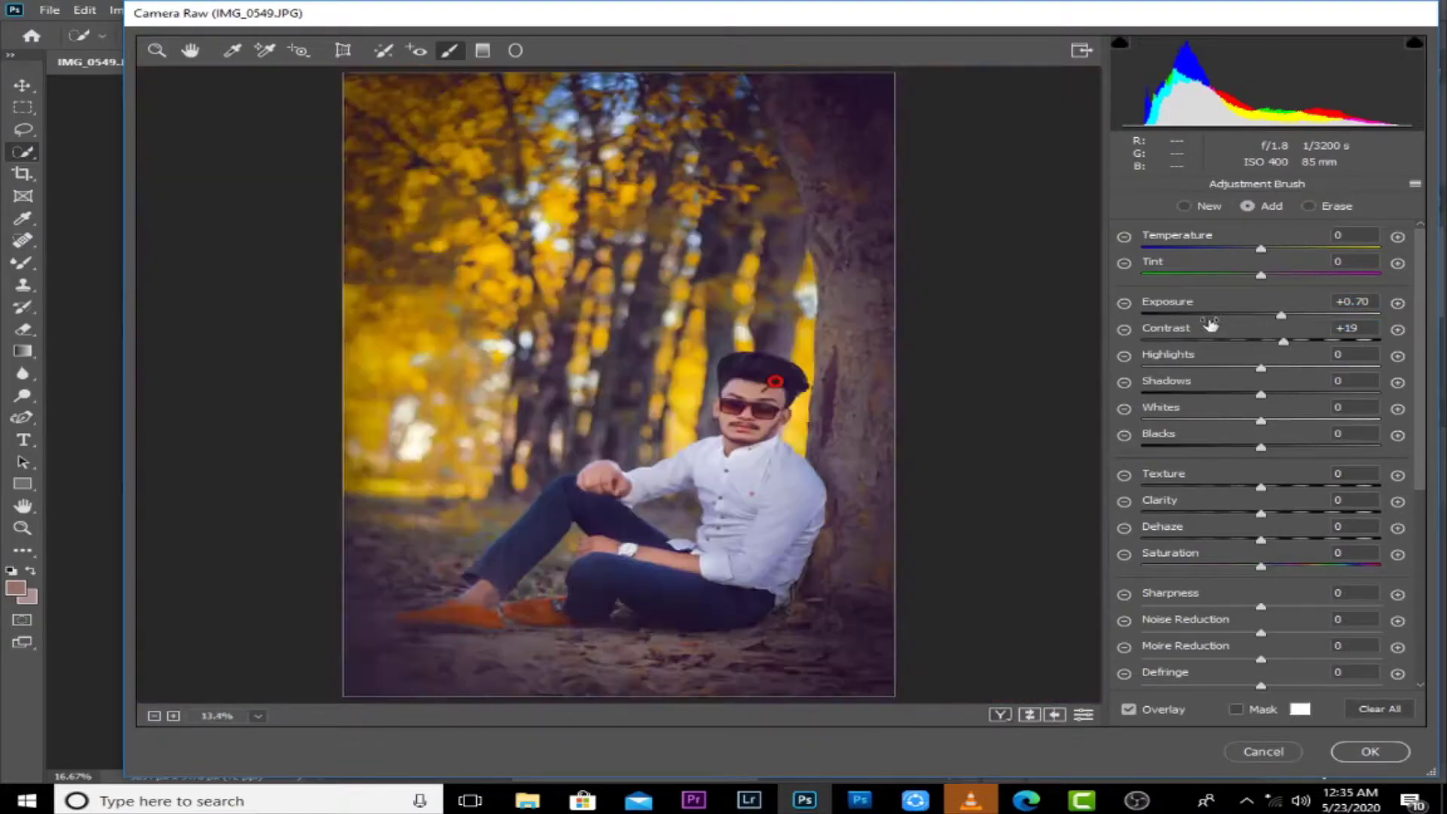
key(z)
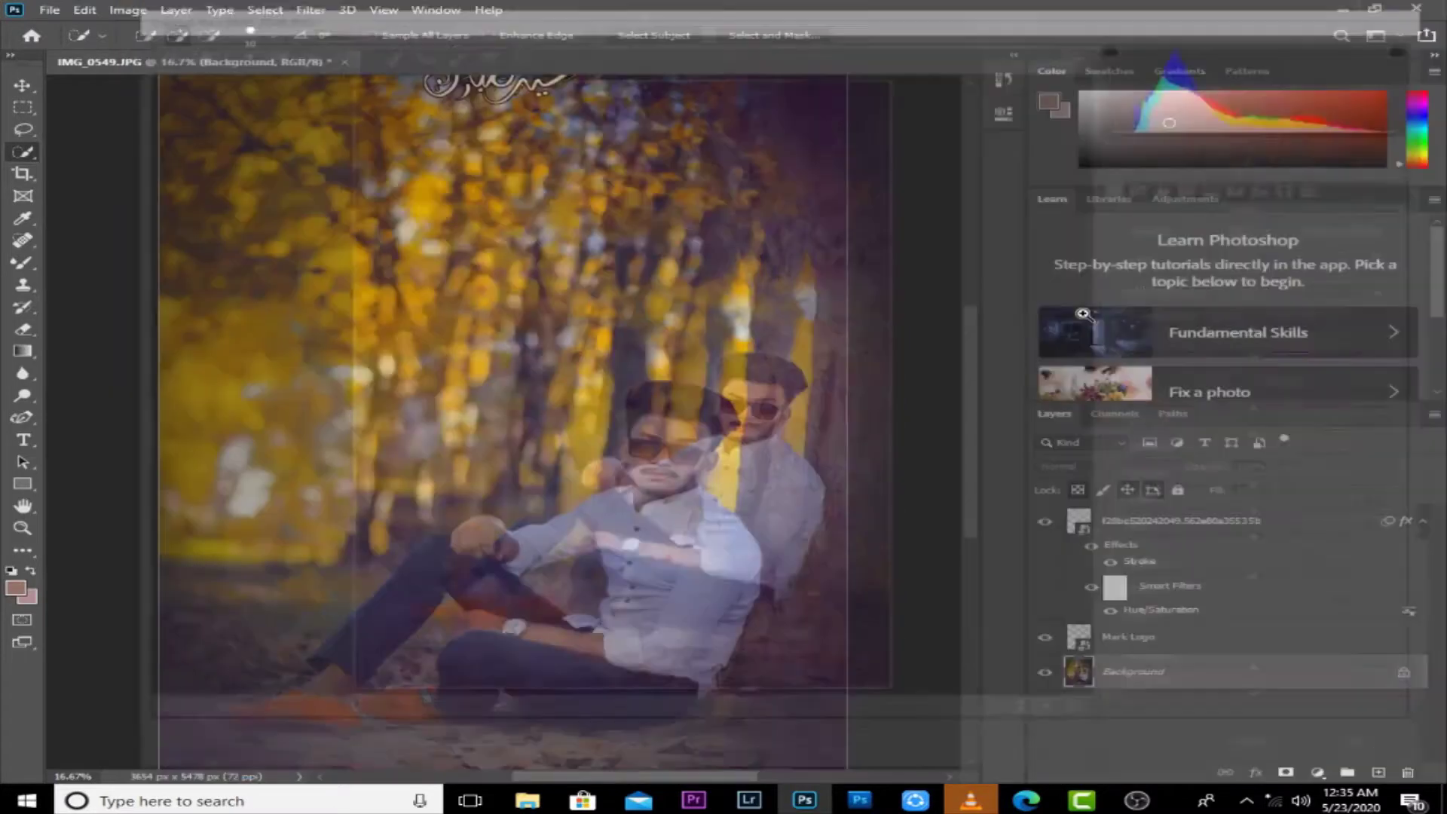
key(ctrl+0)
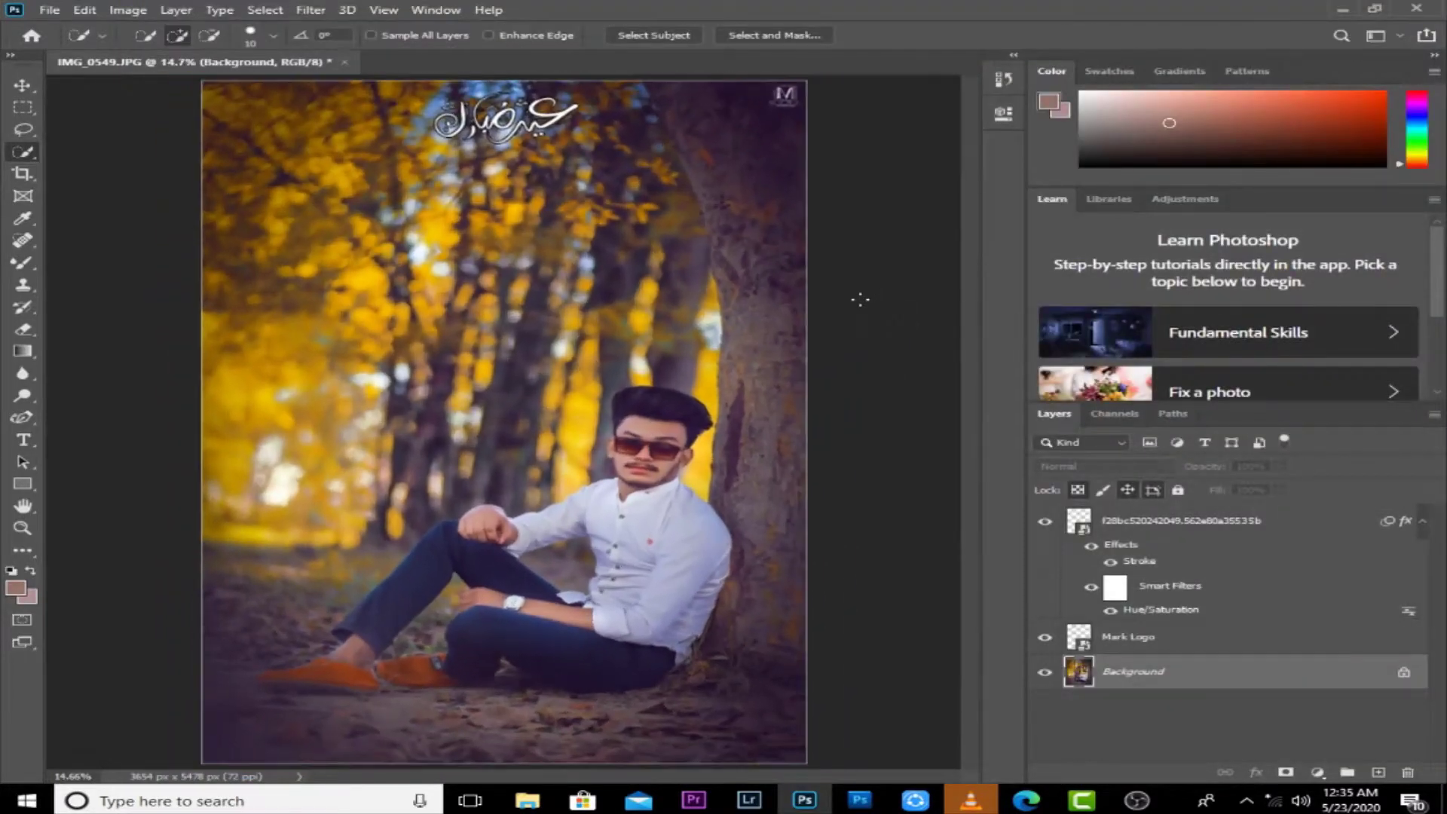
Step: Merge all layers and save the portrait as a JPEG copy named IMG_0549 copy with quality 10
key(ctrl+shift+e)
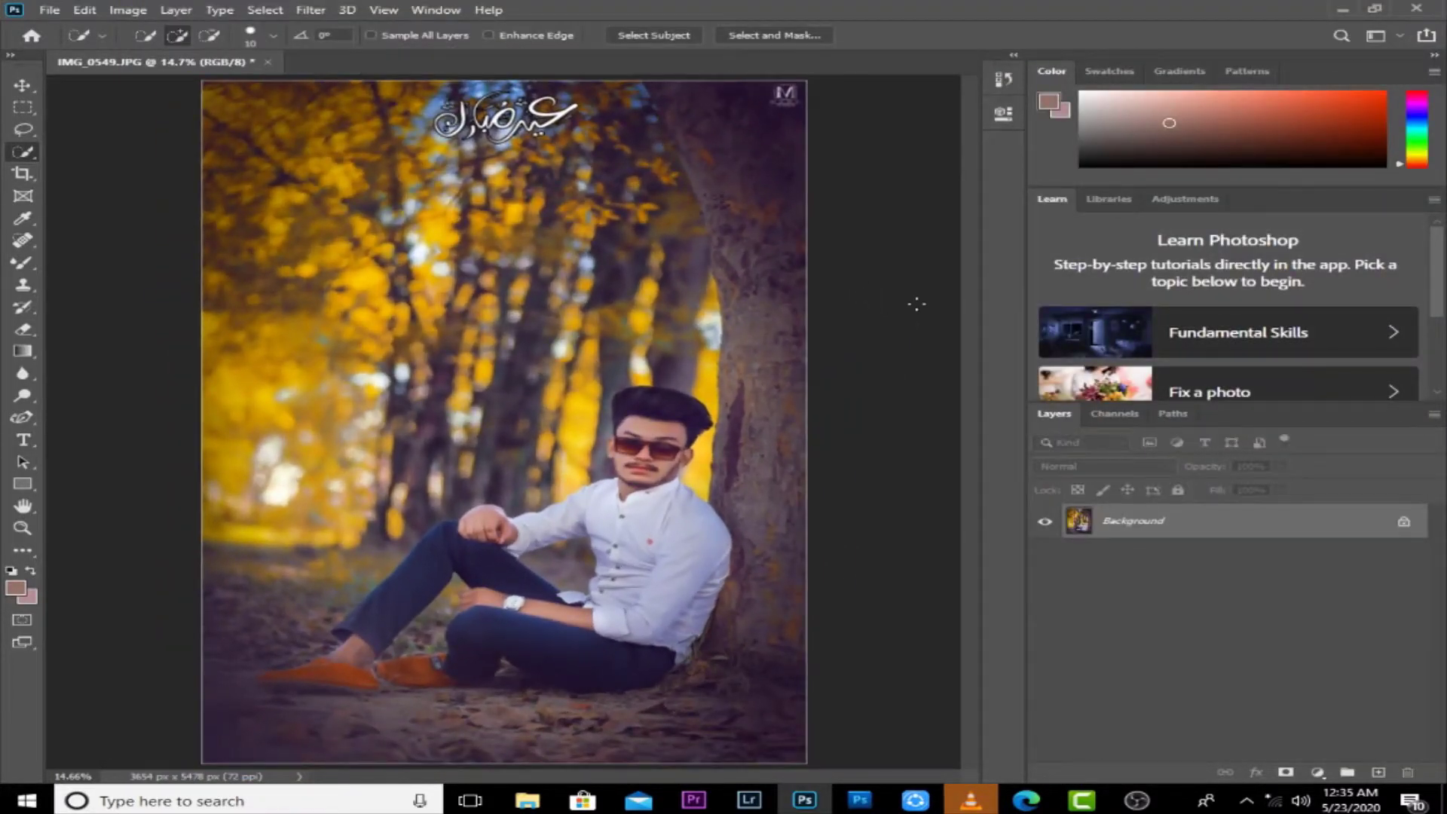
key(ctrl+shift+s)
click(846, 638)
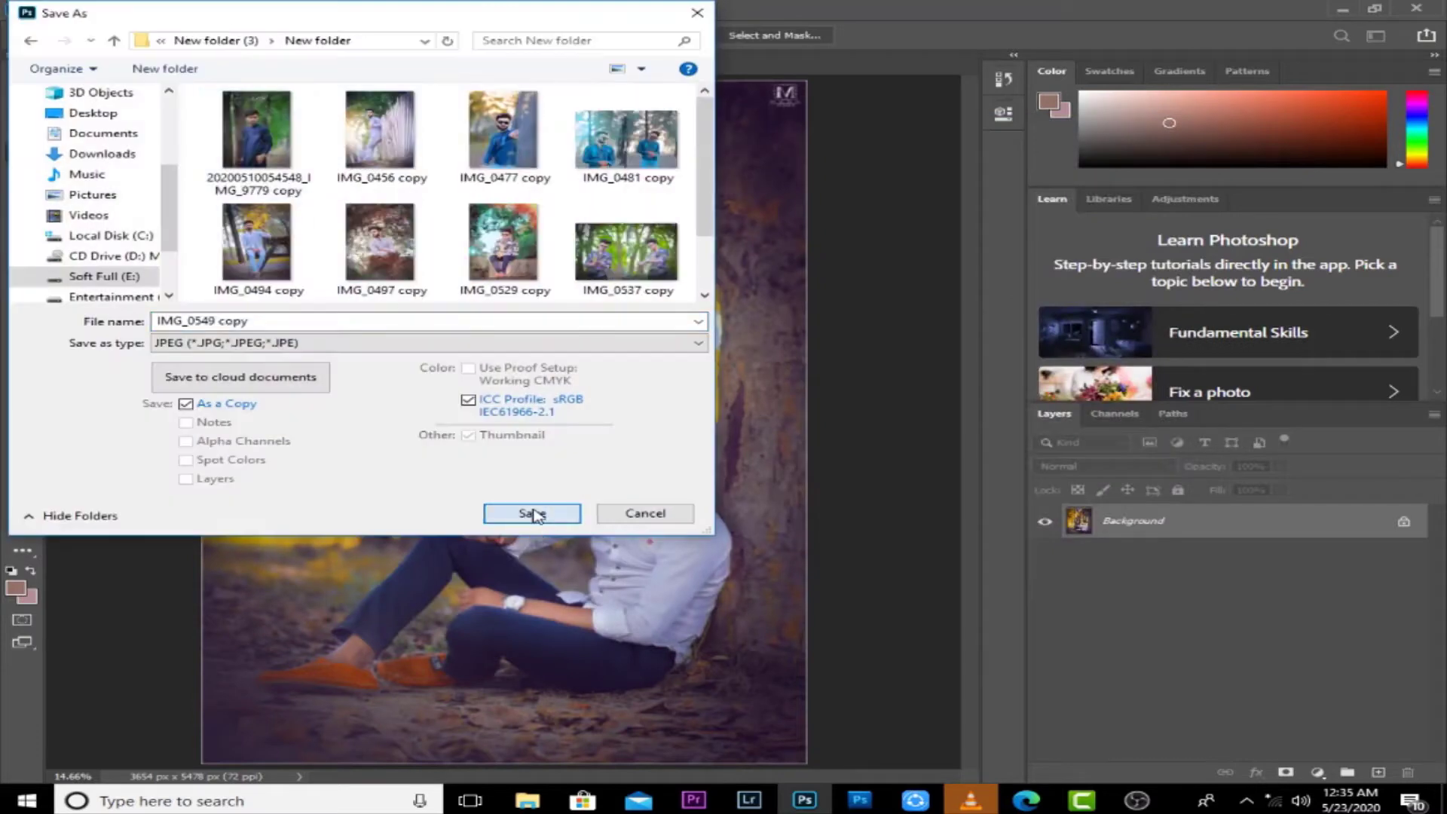
click(533, 513)
text(13)
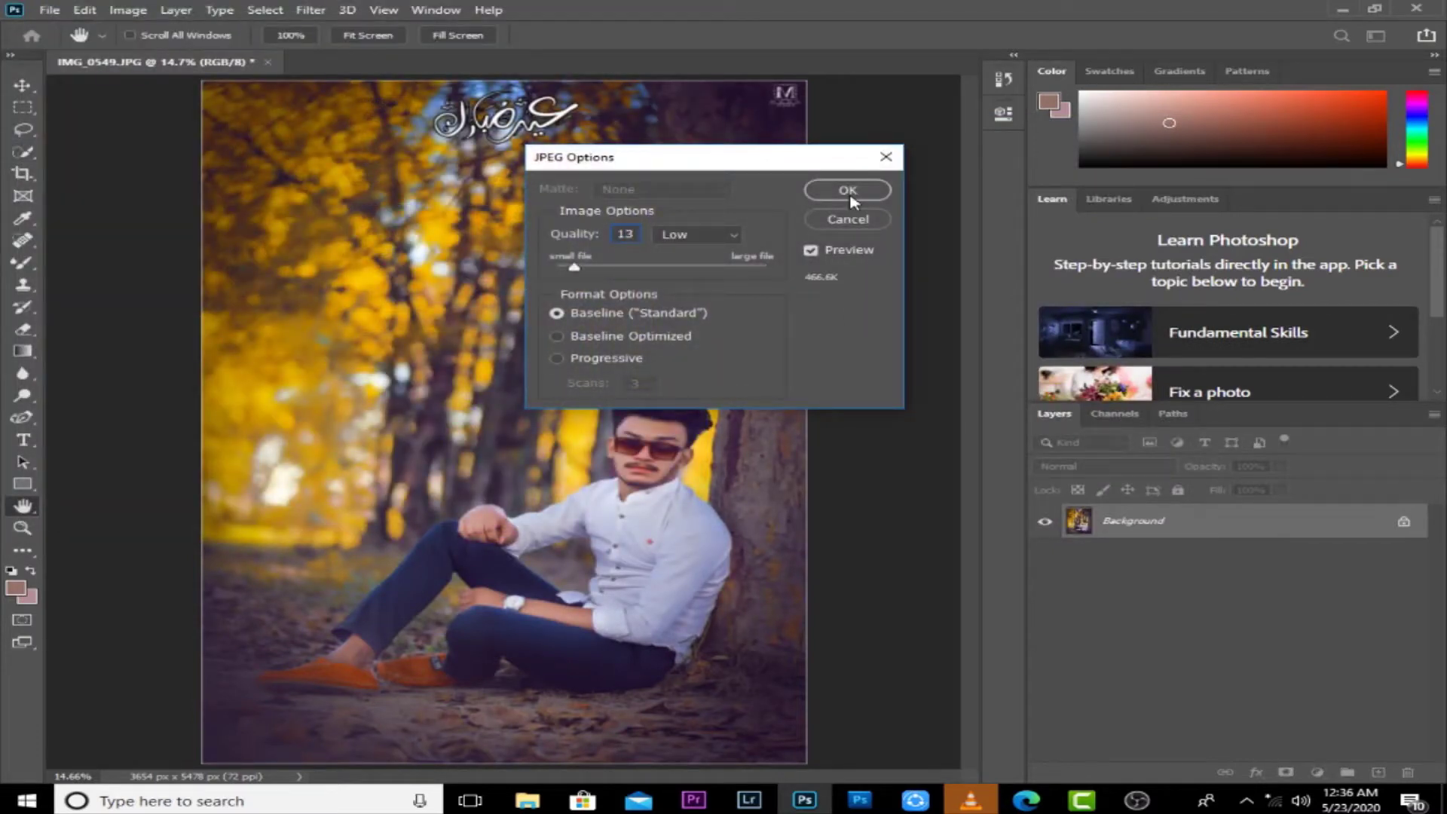
key(BackSpace)
text(0)
click(847, 192)
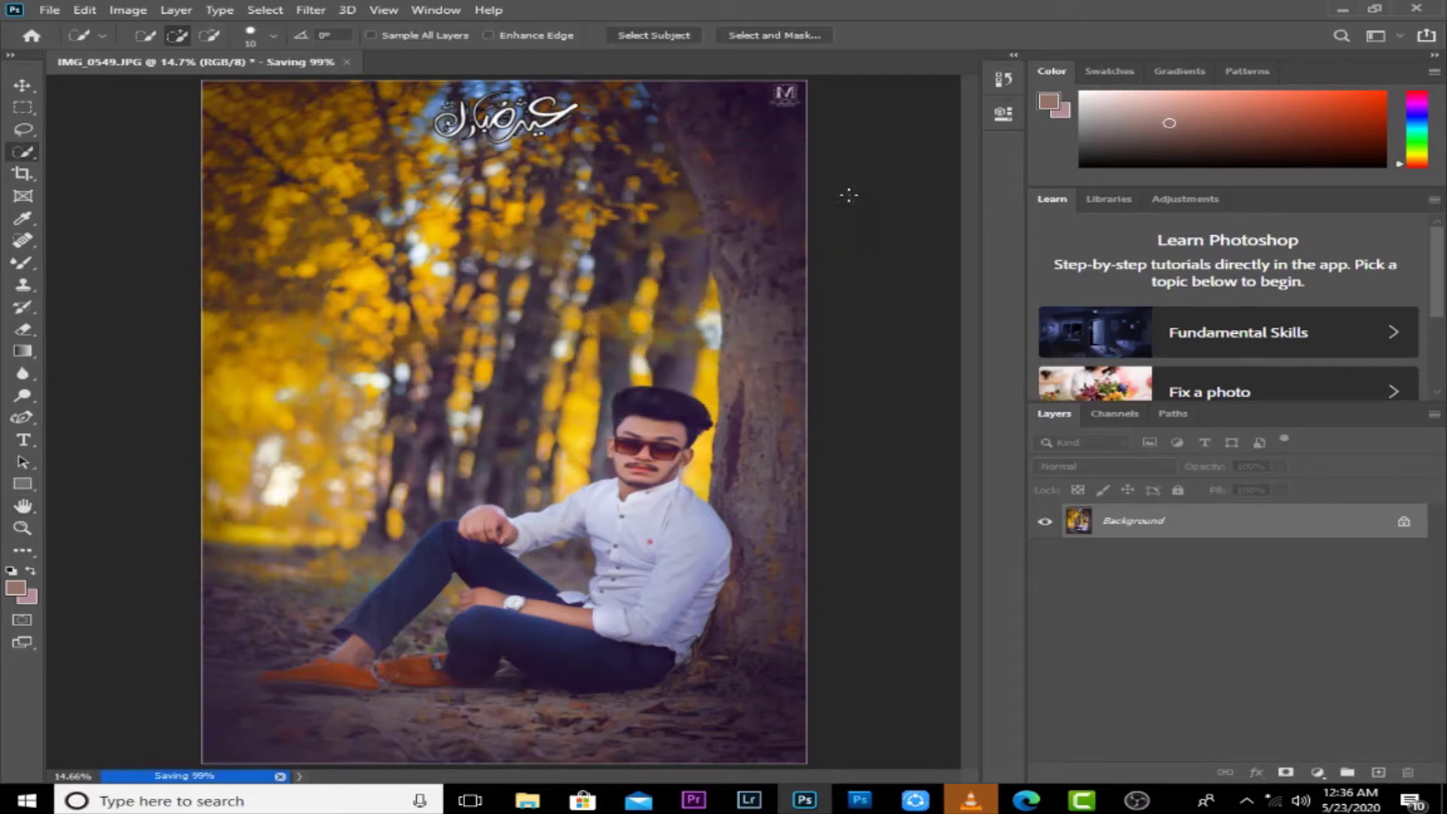